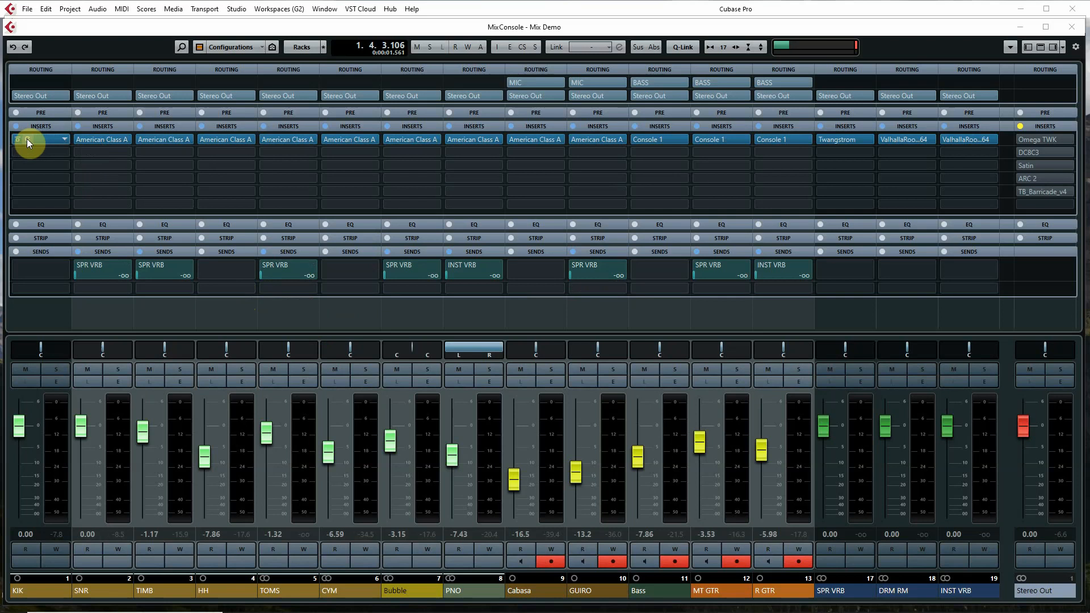
Open the American Class A insert on the KIK channel, play the mix briefly, and mute the other channels.
left_click(27, 141)
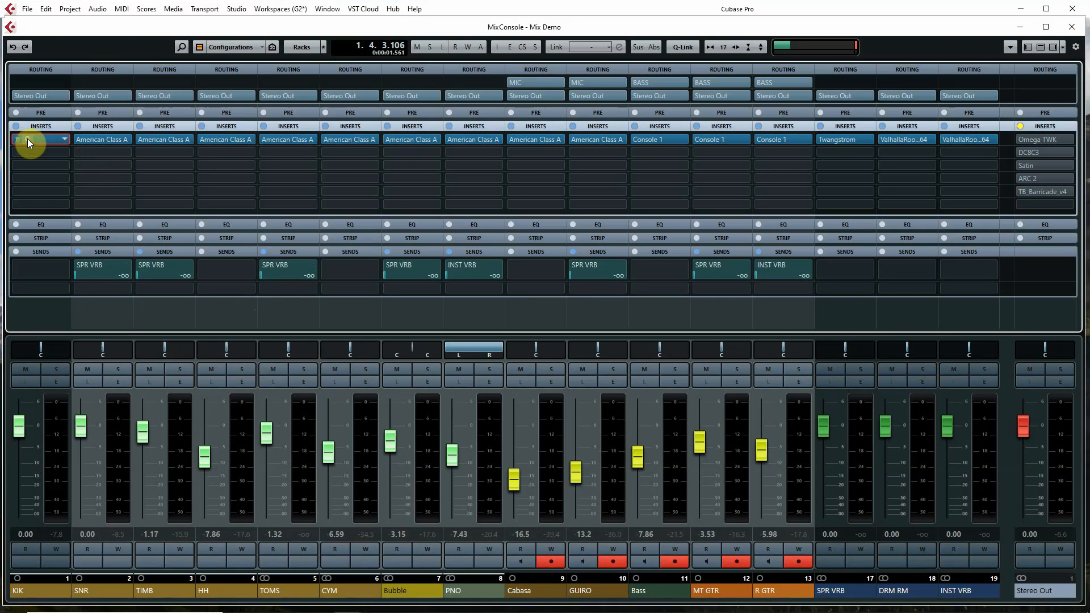
left_click(28, 139)
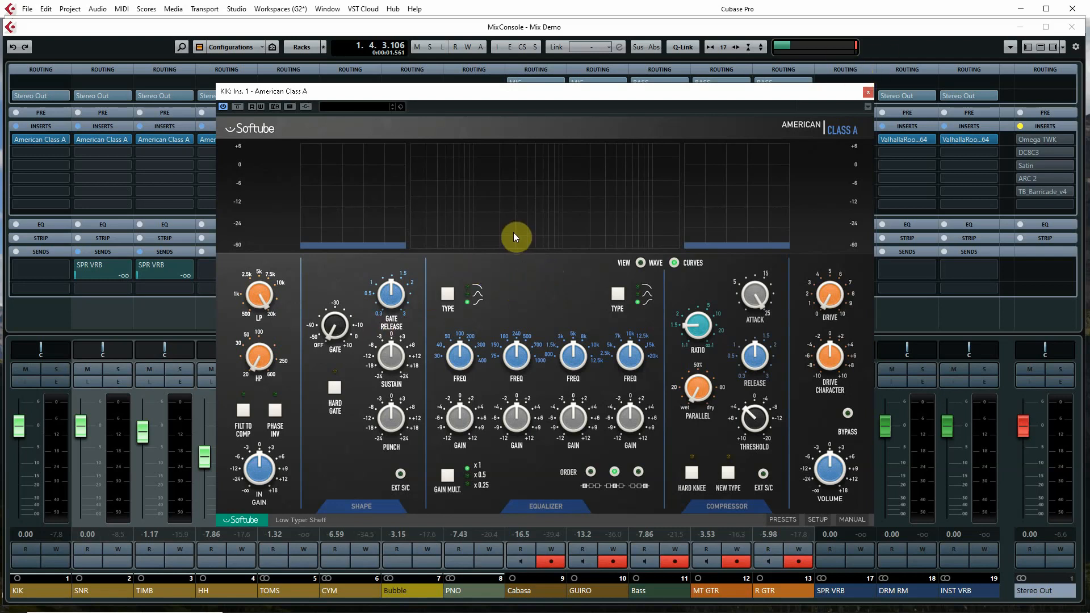
key("space")
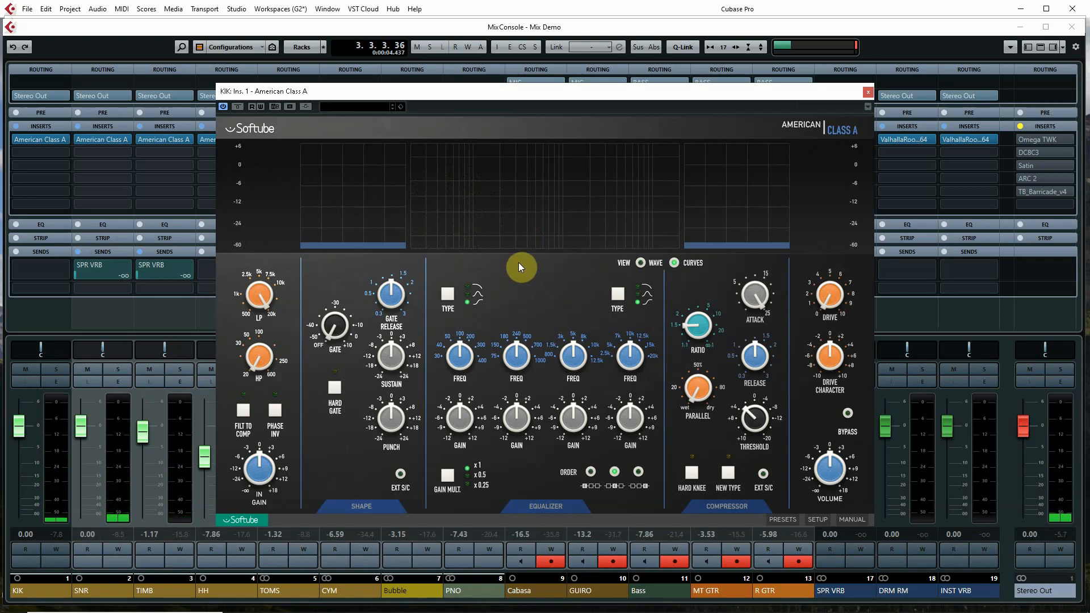
left_click(146, 370)
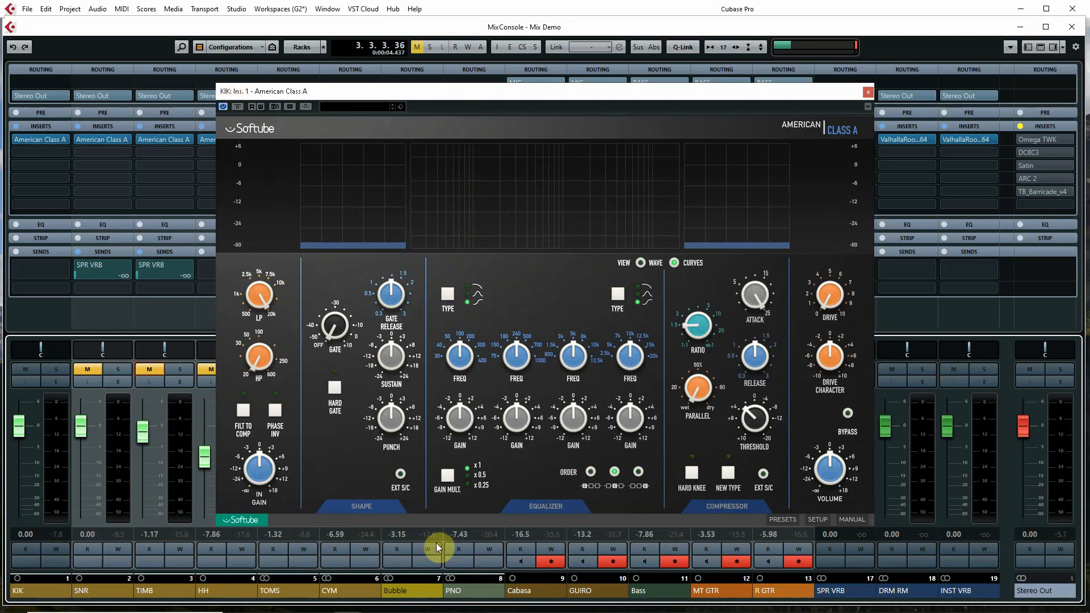
Try out the Shape and Equalizer sections by toggling each on and off, including the low mid gain and gate controls.
left_click(360, 507)
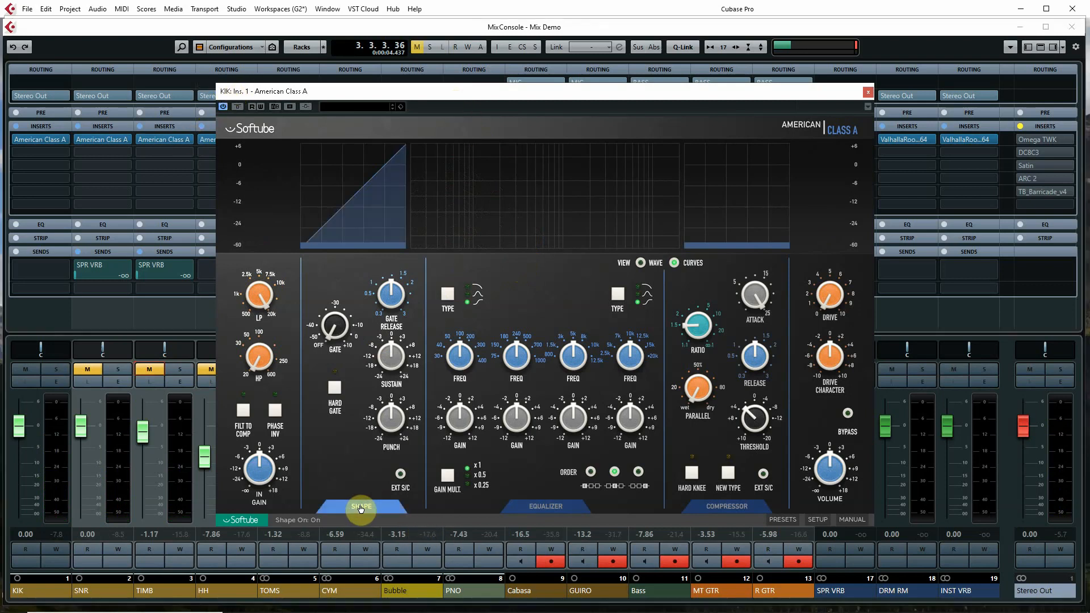
left_click(361, 507)
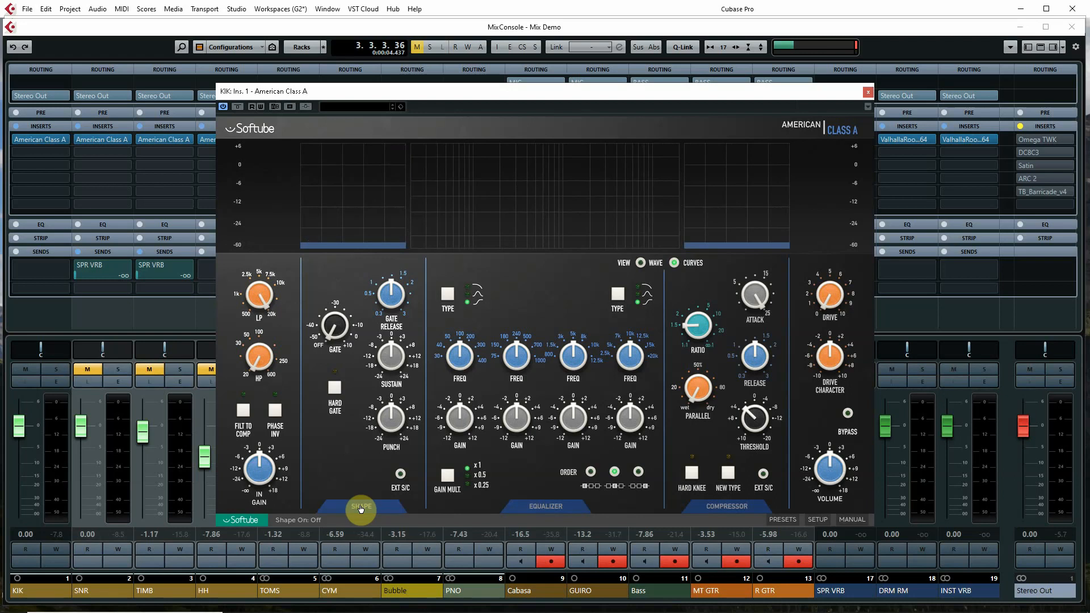
left_click(546, 513)
left_click(546, 511)
left_click_drag(512, 415, 513, 423)
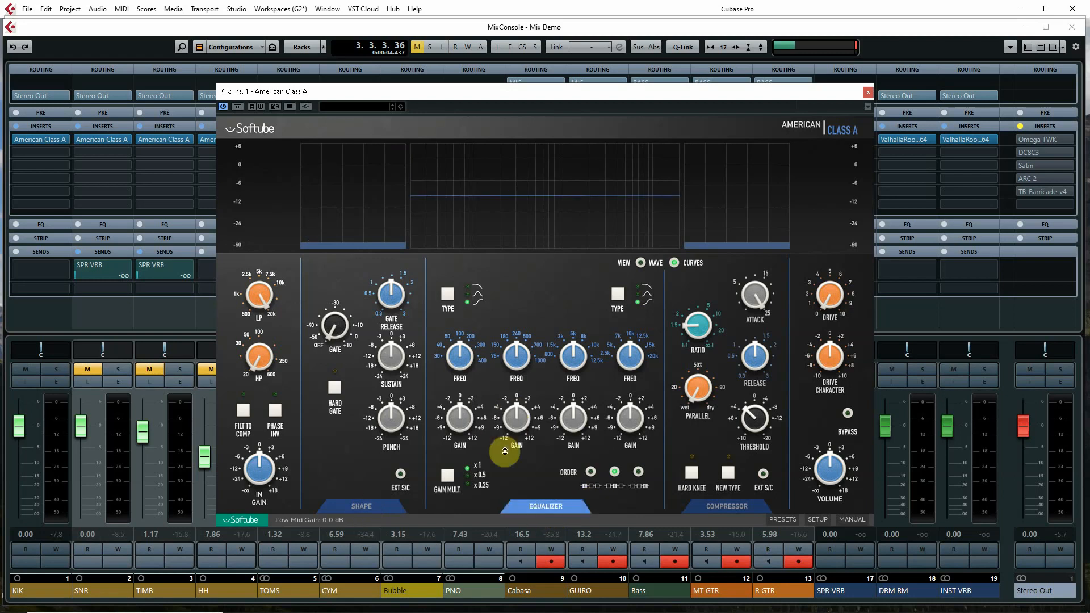
left_click(543, 507)
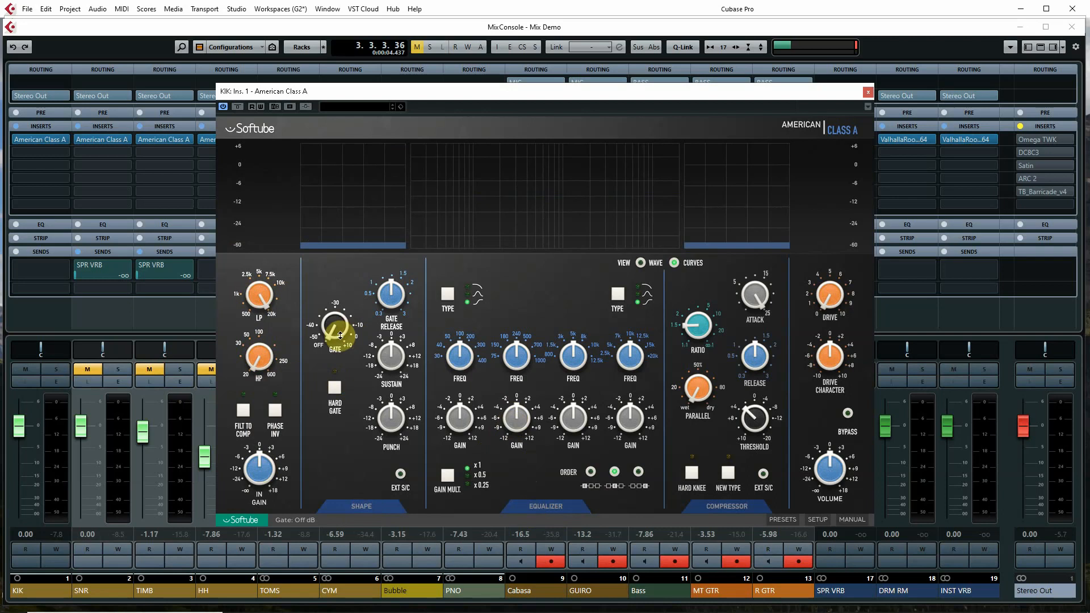
mouse_move(340, 335)
left_mouse_down()
mouse_move(382, 305)
mouse_move(349, 333)
left_mouse_up()
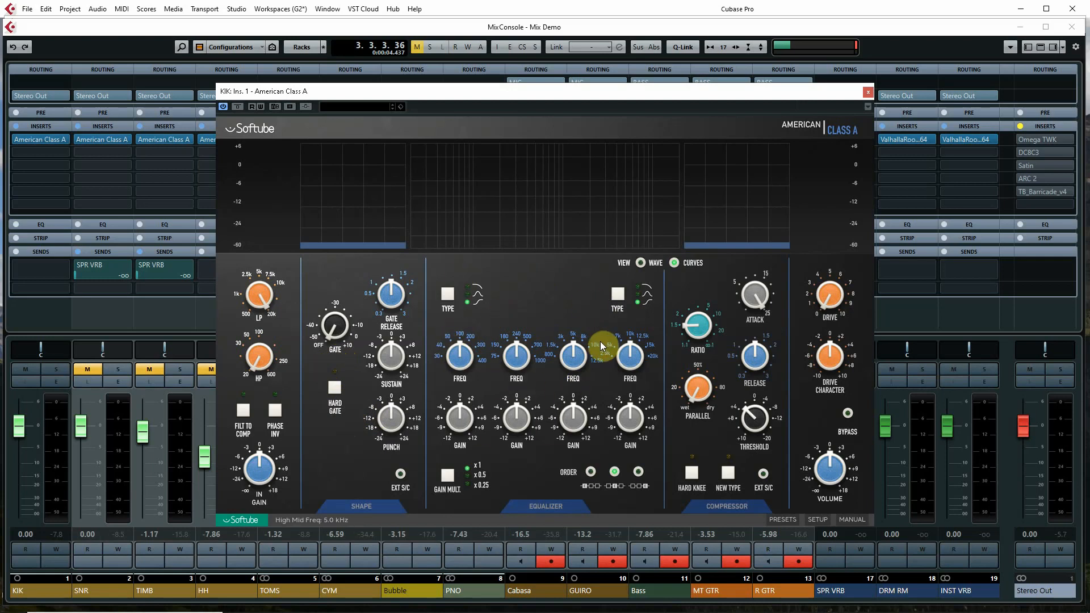
Enable the Equalizer section and cycle the low band's filter type through Cut back to Shelf.
left_click(447, 301)
left_click(447, 301)
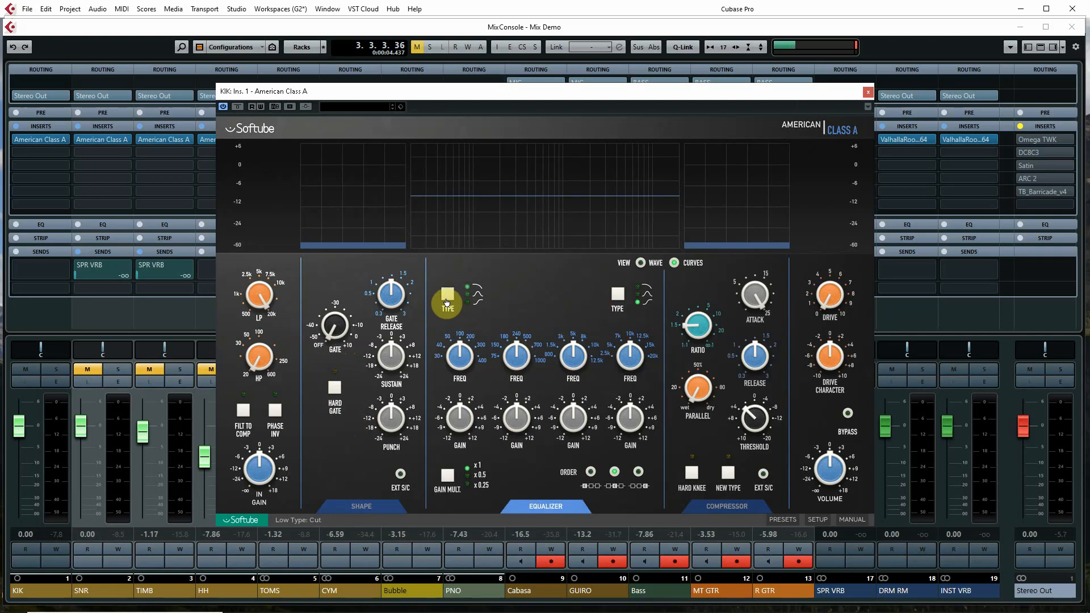
left_click(447, 301)
left_click(446, 301)
left_click(447, 301)
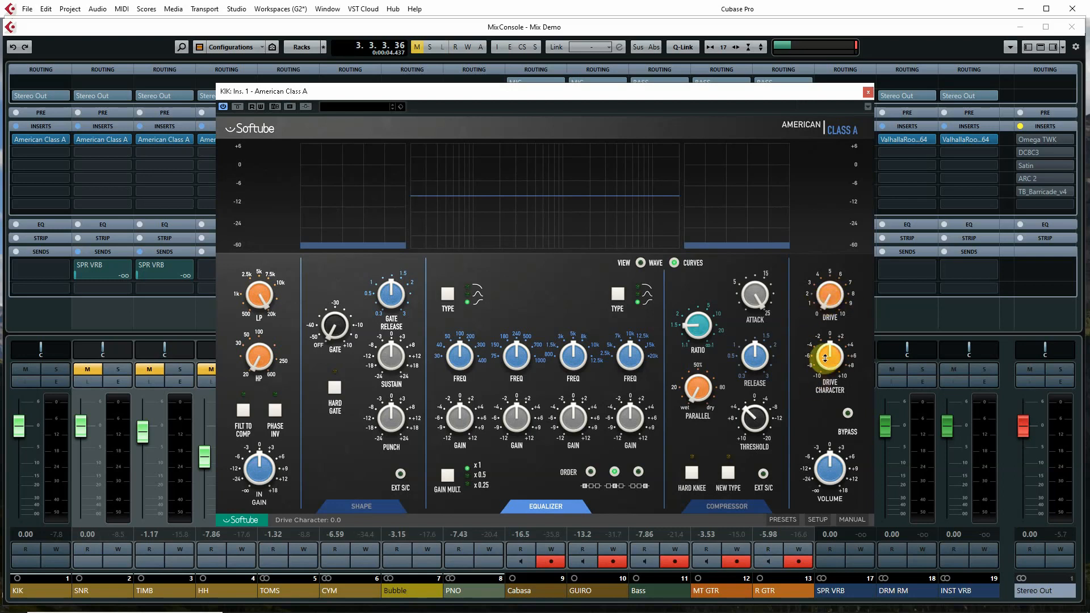
Try the Drive Character at 10.0 and return it to its centre value.
left_click_drag(825, 358, 793, 211)
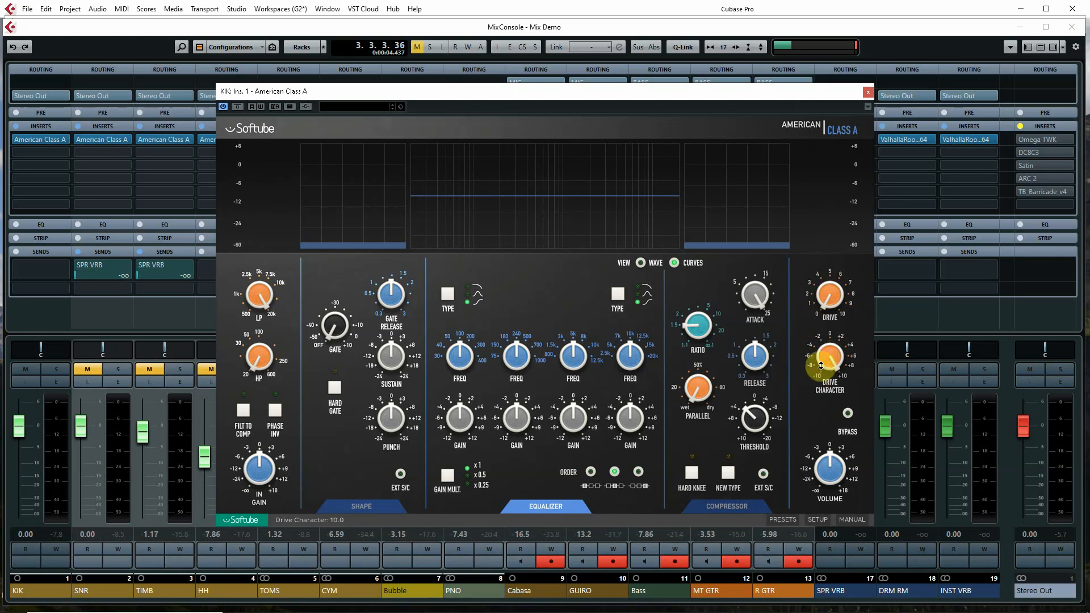
left_click_drag(832, 348, 829, 397)
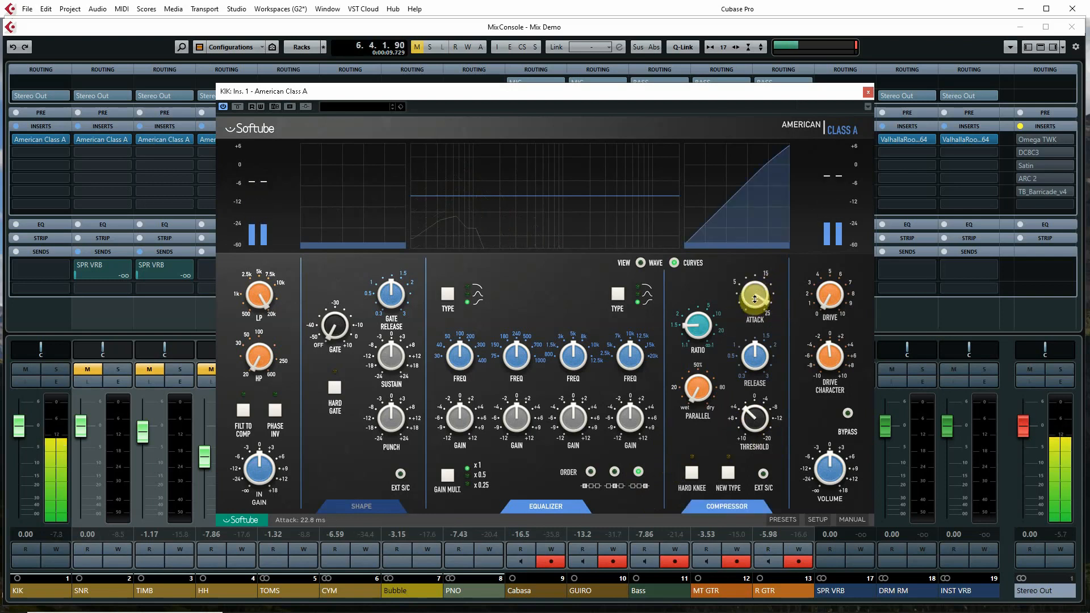
Set the kick compressor to a 6.7:1 ratio, a shorter release, a 6.7 ms attack and a -20.0 dBu threshold.
left_click_drag(705, 339, 697, 295)
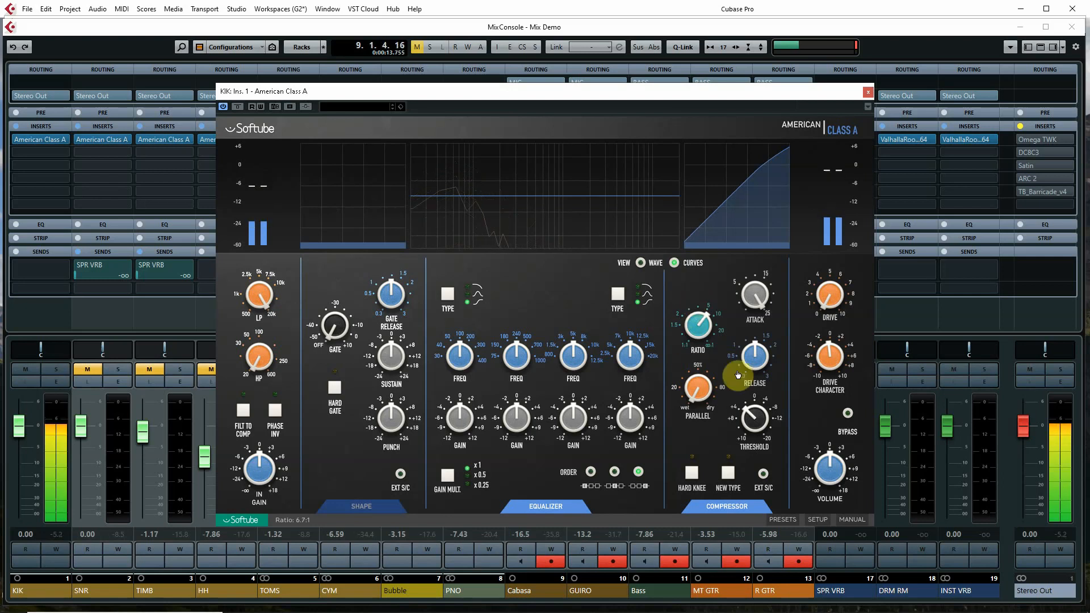
left_click_drag(752, 356, 741, 407)
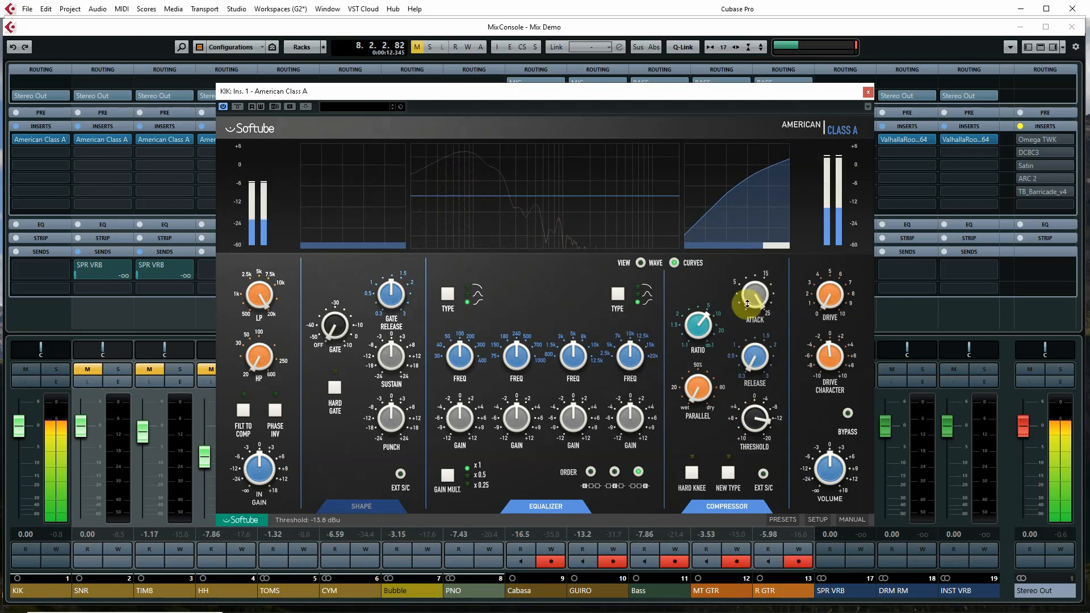
left_click_drag(754, 293, 758, 362)
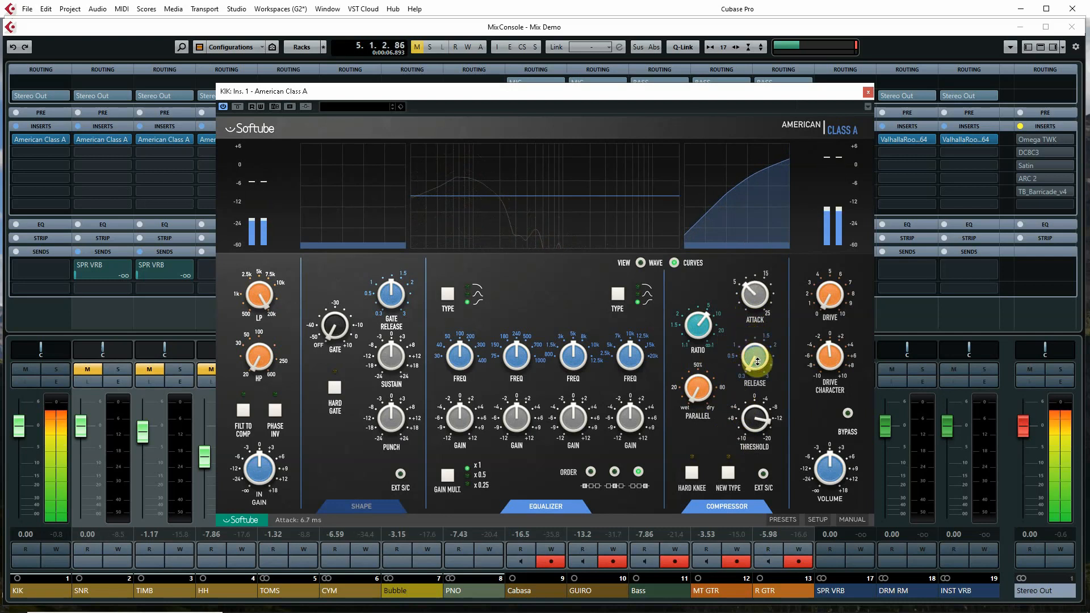
left_click_drag(764, 429, 750, 297)
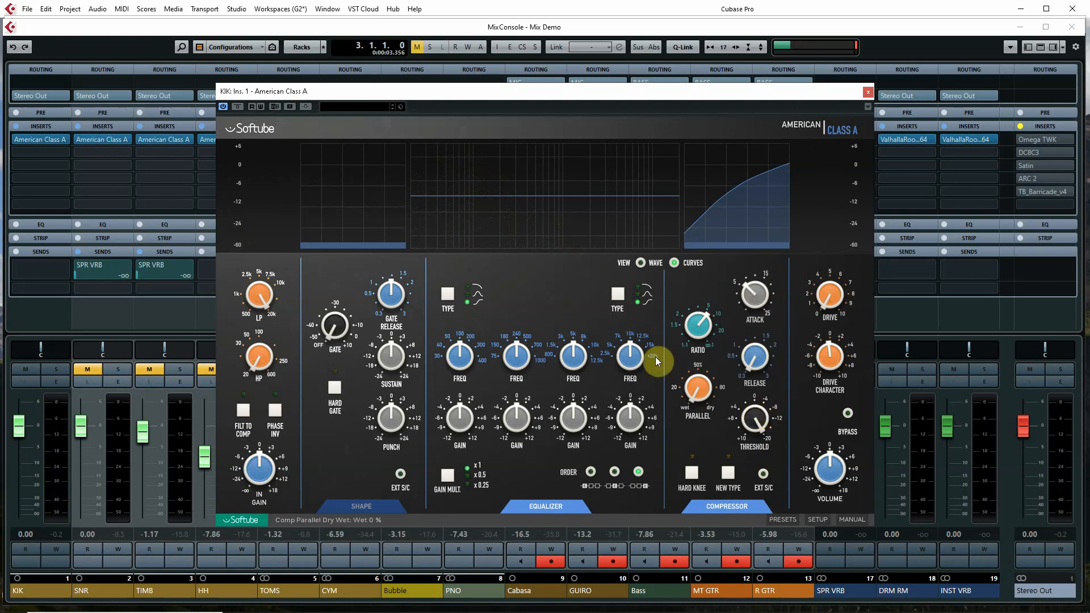
Audition compressor attack times of 25.0 ms and 21.7 ms in the Wave display during playback, and return to the Curves display.
left_click(641, 265)
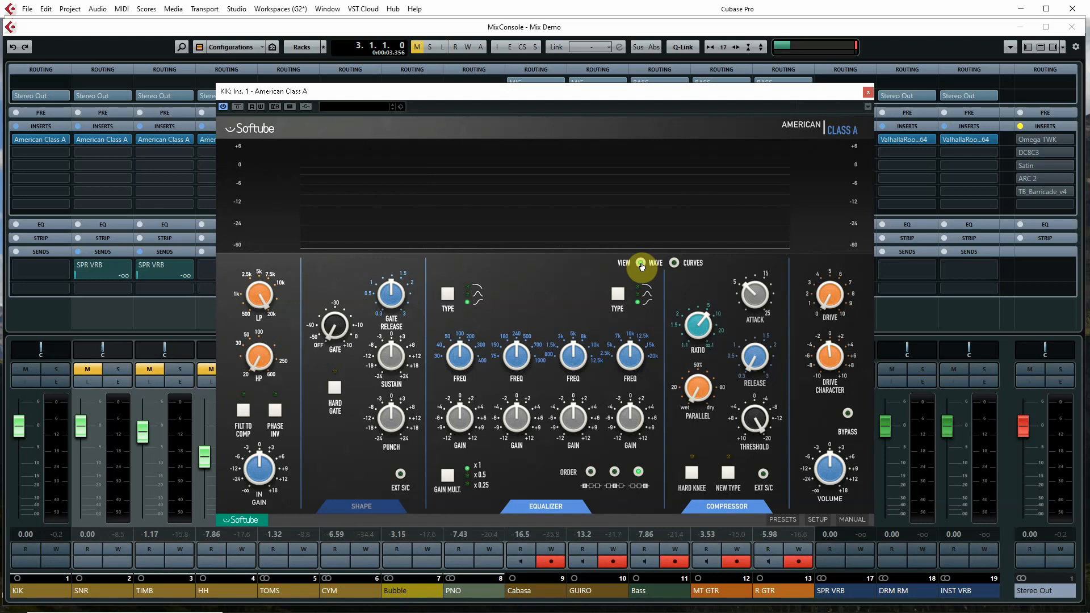
key("space")
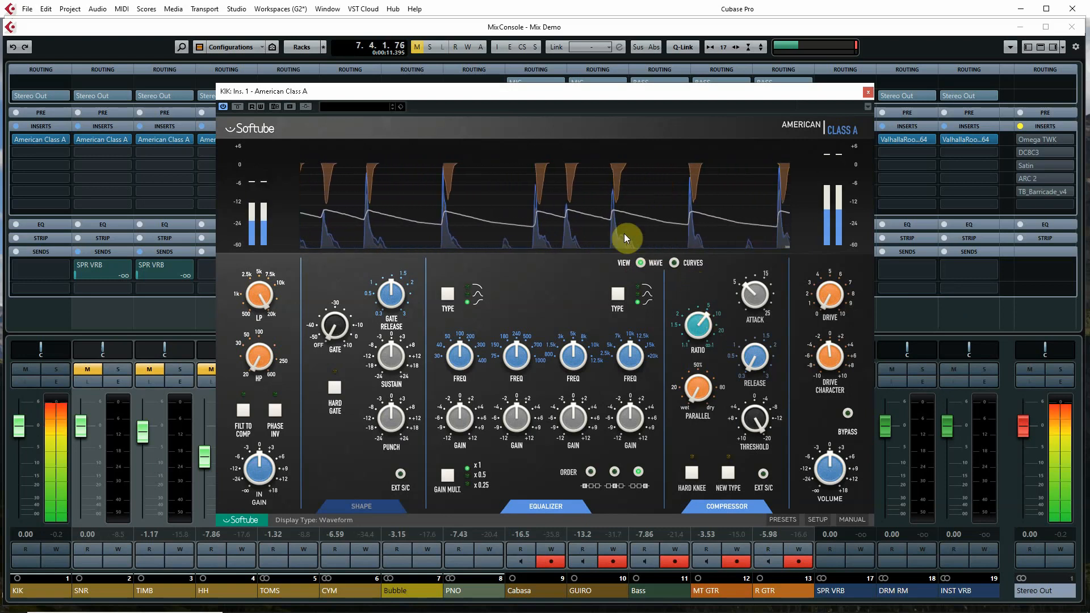
left_click_drag(753, 304, 745, 227)
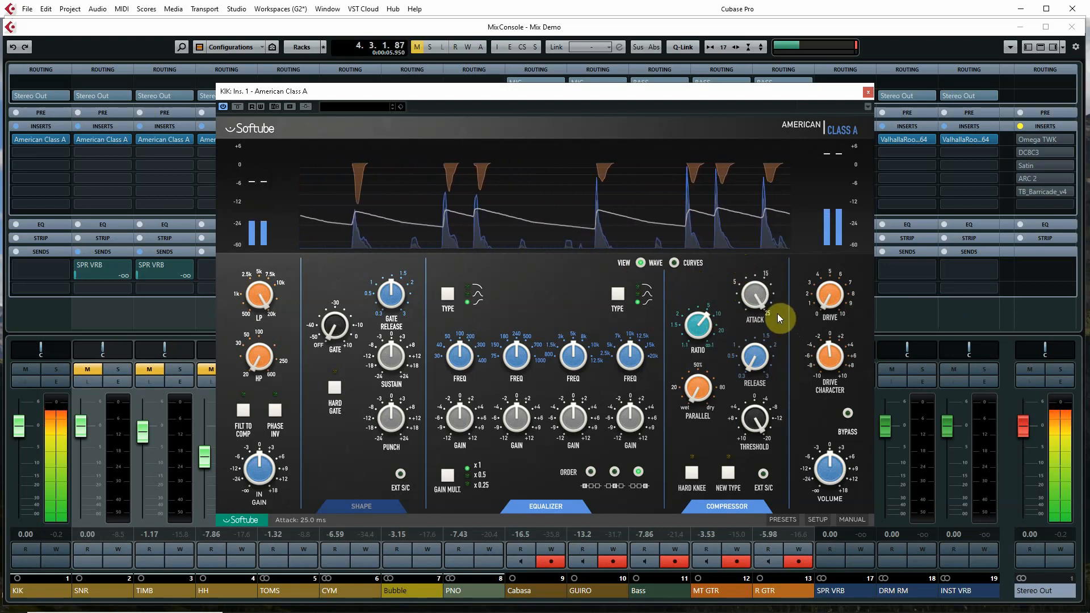
left_click_drag(753, 305, 738, 343)
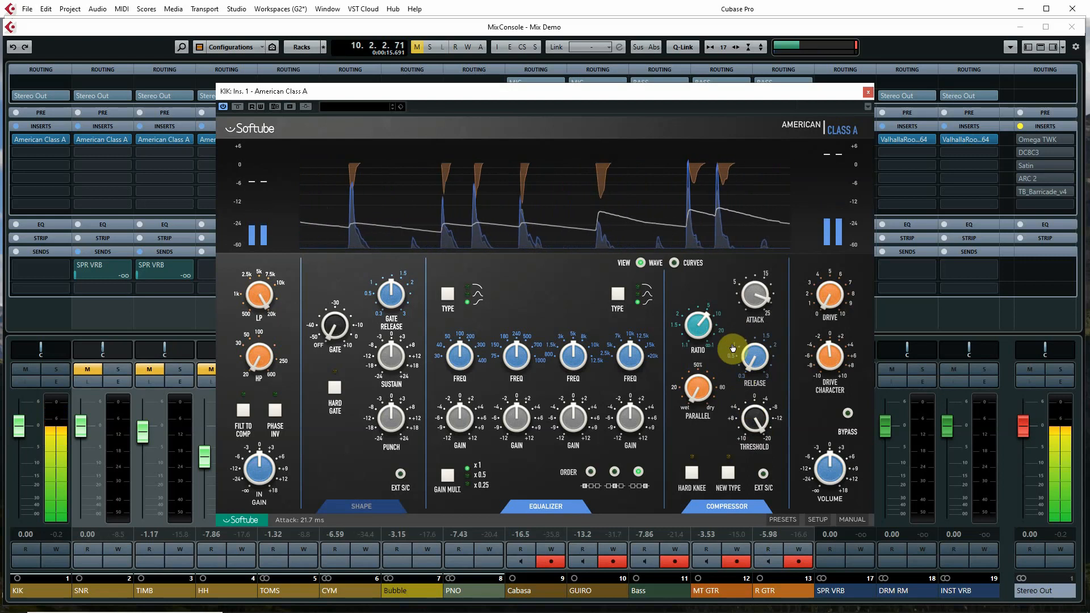
left_click(675, 263)
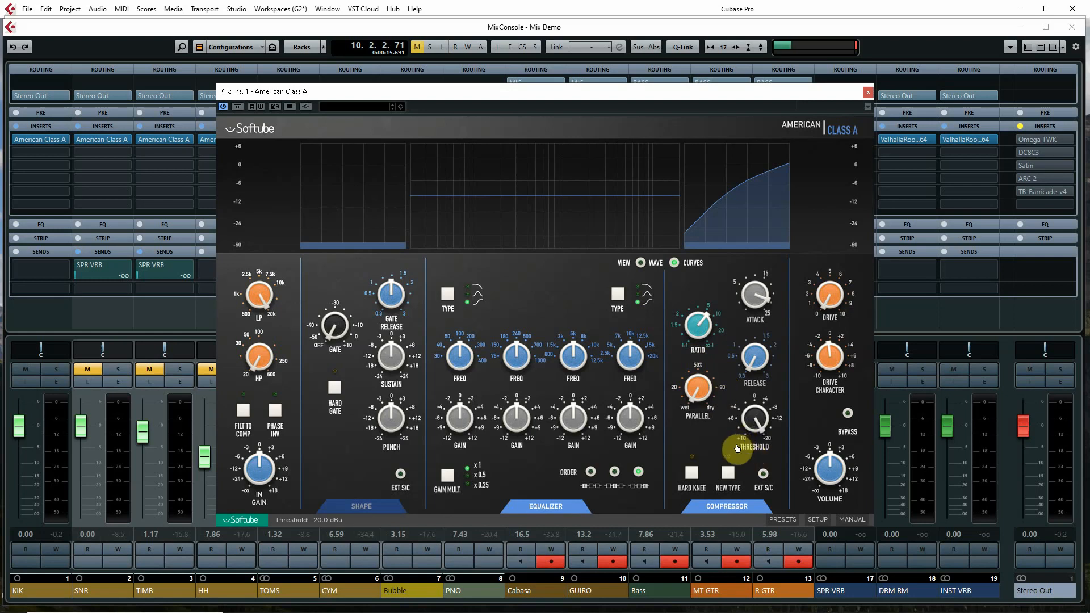
Play the kick and adjust the compressor threshold to -11.2 dBu and the attack to 21.9 ms.
key("space")
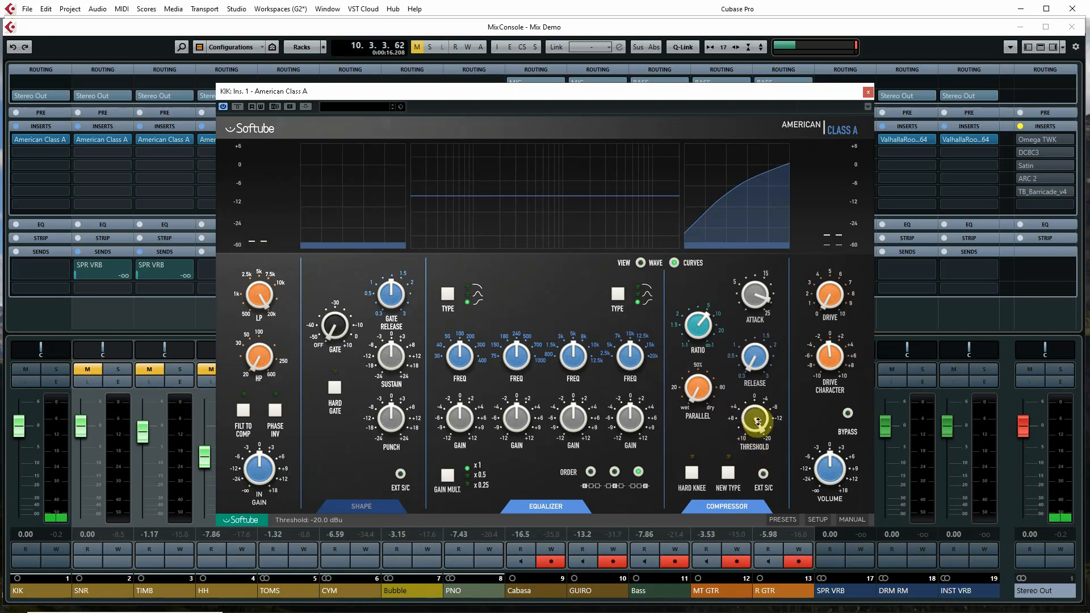
scroll(750, 418, "up", 2)
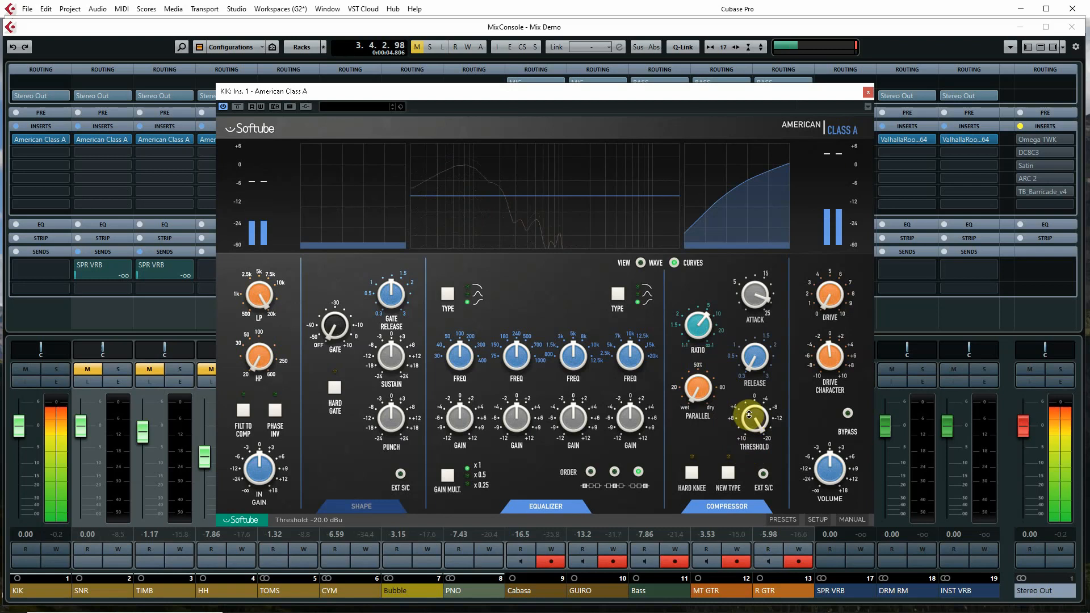
left_click_drag(749, 420, 751, 425)
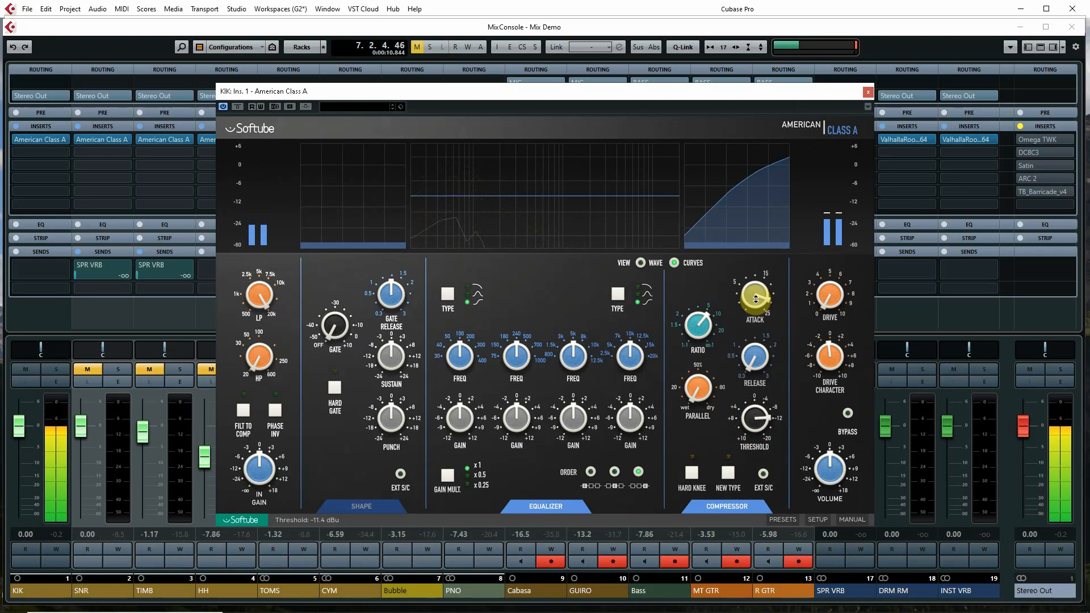
left_click_drag(756, 296, 755, 298)
left_click_drag(757, 416, 757, 407)
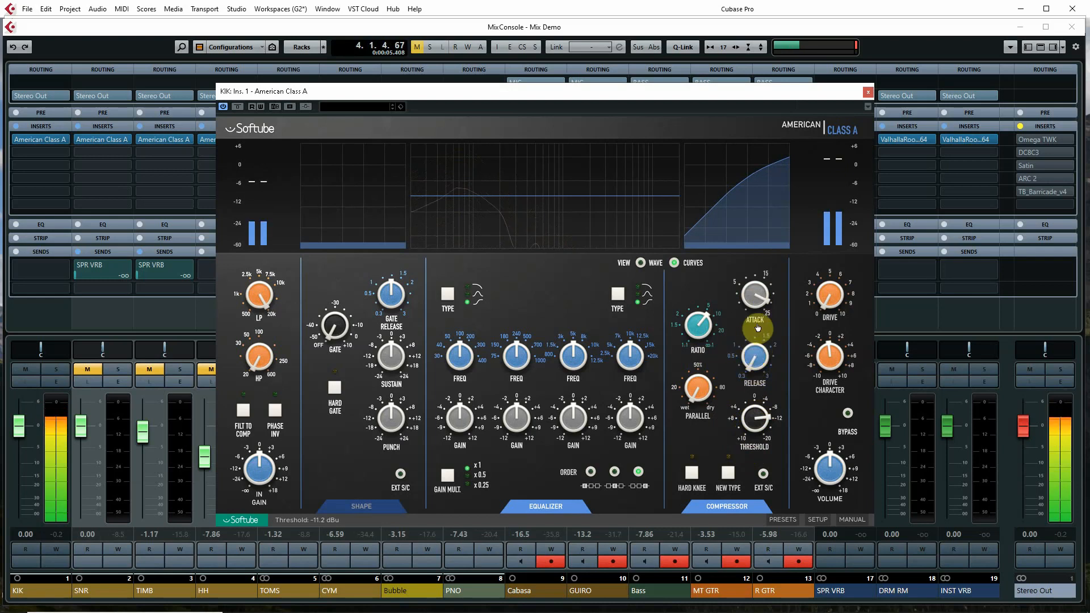
left_click_drag(751, 305, 764, 318)
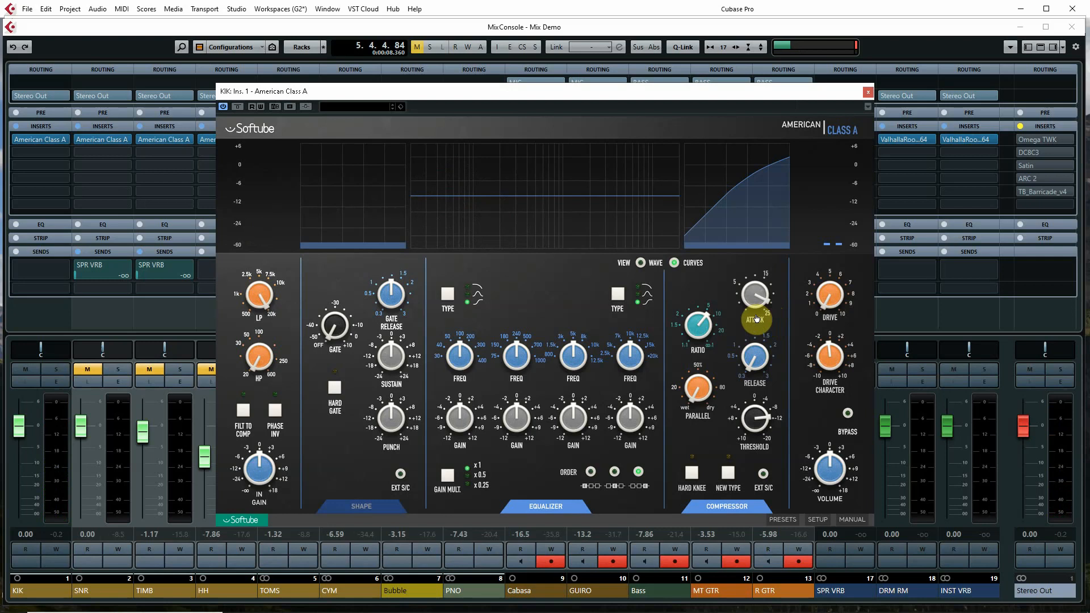
Try a 5.3 ms attack with the compressor's parallel mix at 49 % and 62 %, and restore the mix to fully wet.
mouse_move(749, 304)
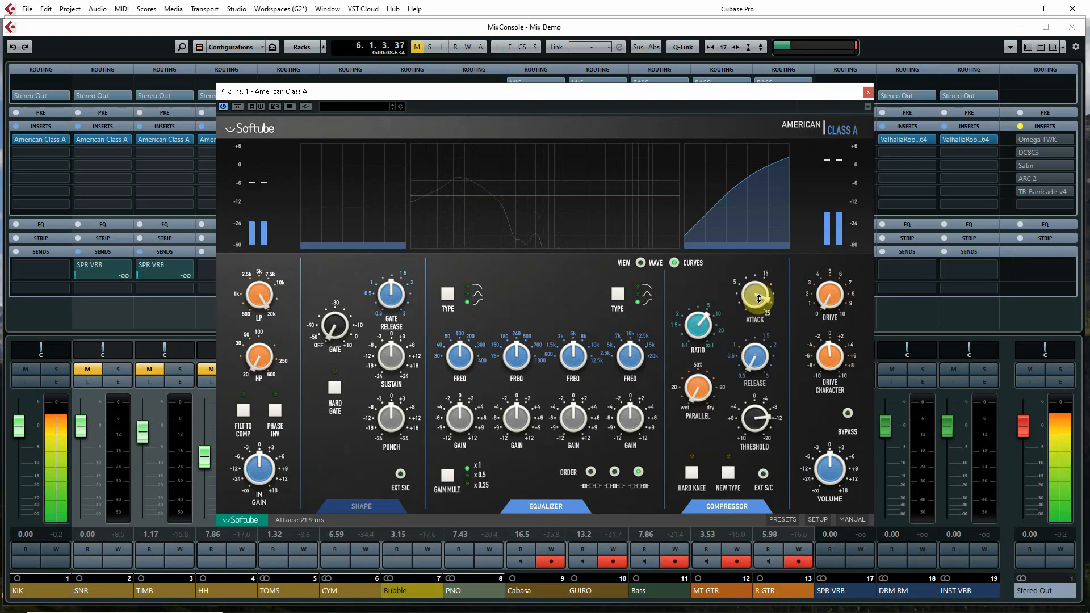
left_click_drag(758, 297, 774, 382)
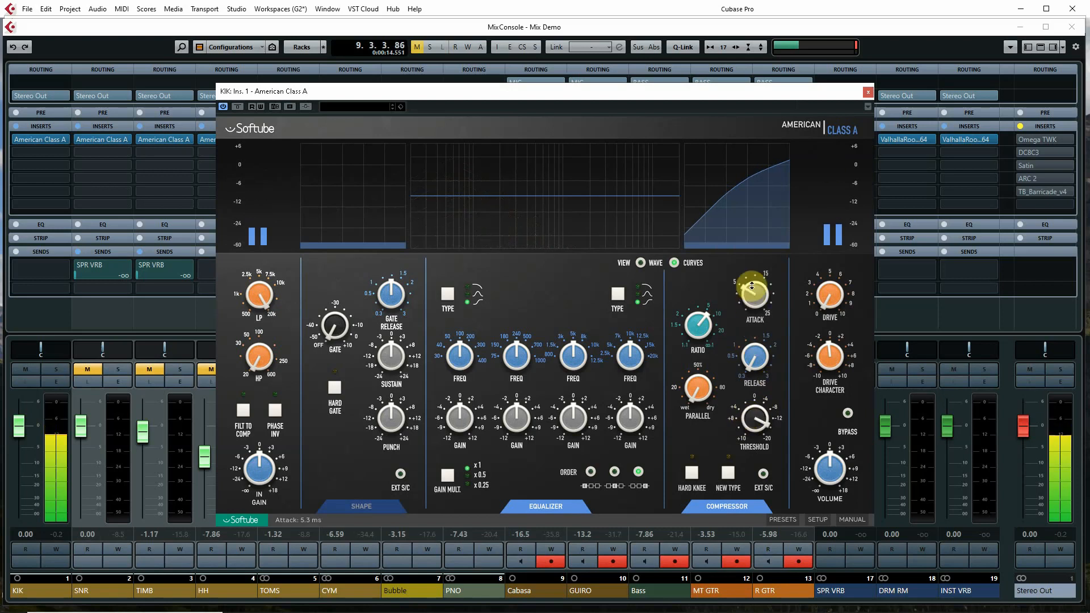
left_click_drag(699, 377, 698, 332)
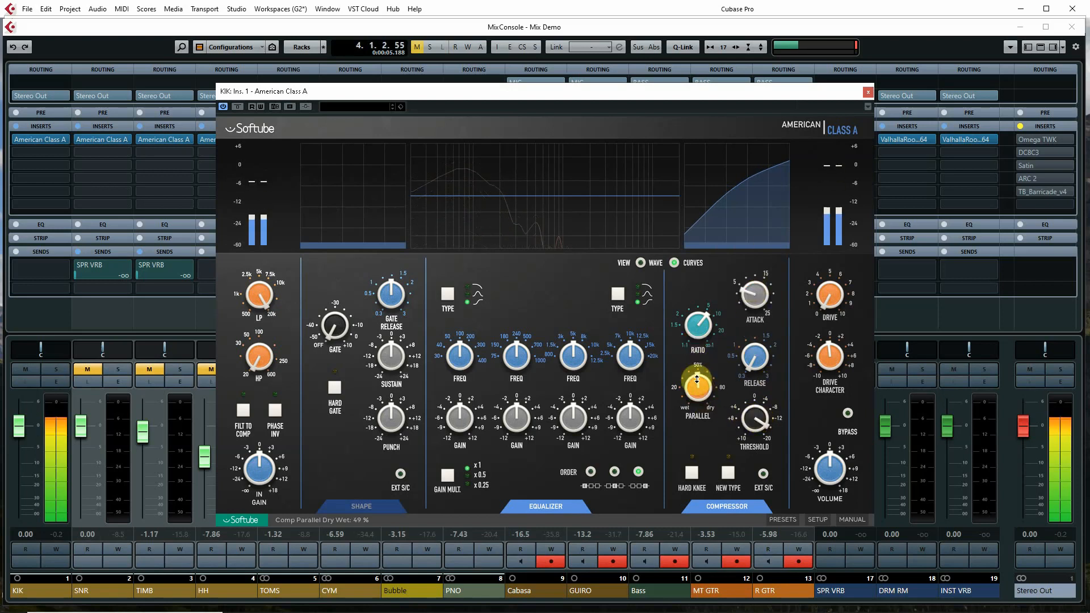
left_click_drag(697, 379, 699, 386)
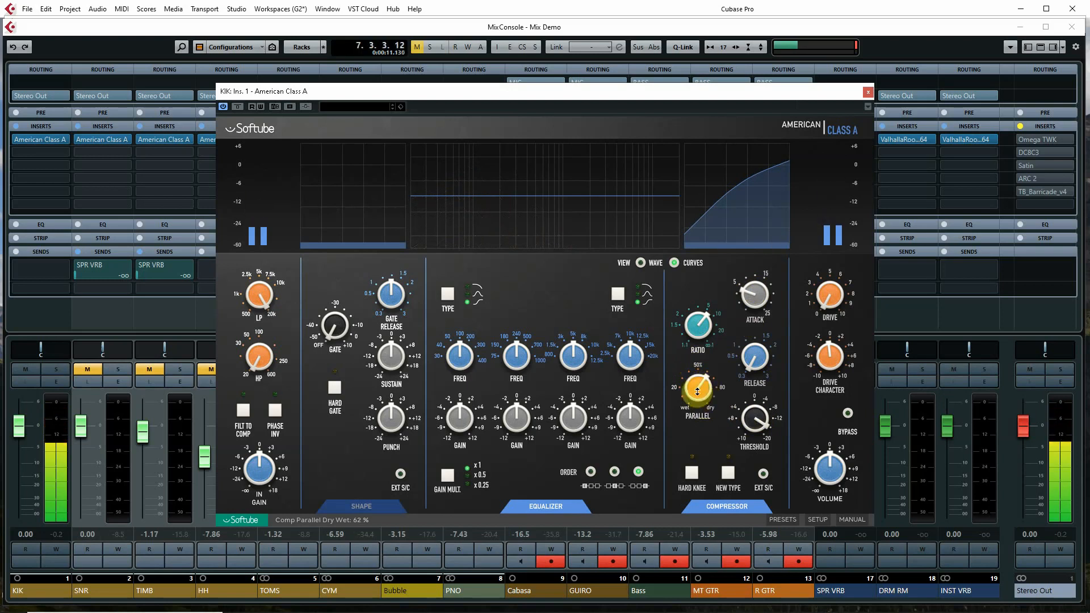
left_click_drag(699, 395, 692, 380)
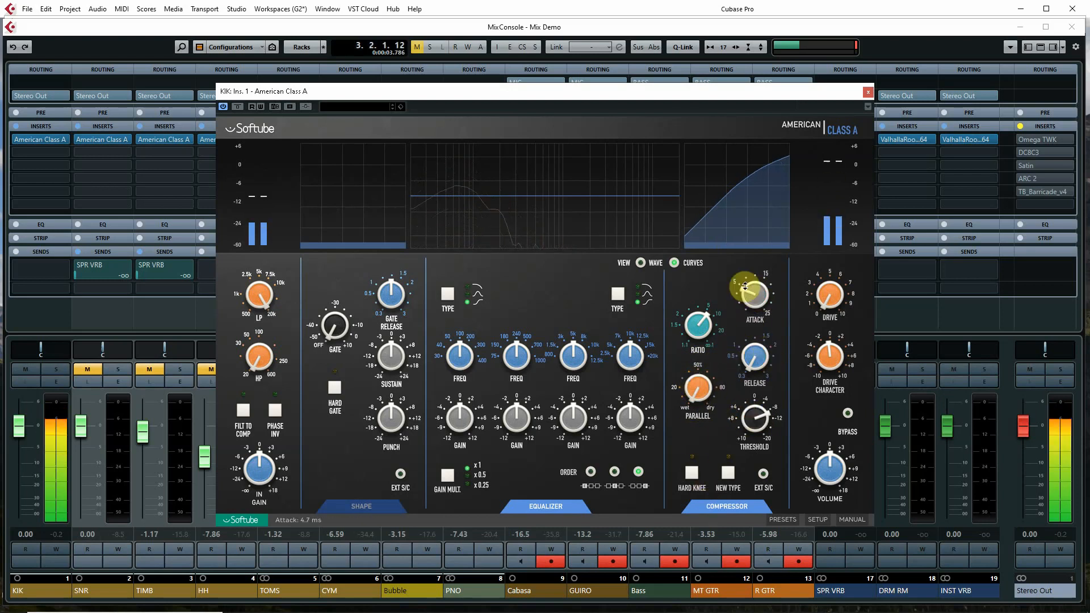
Set the compressor attack to 21.3 ms and fine-tune its threshold while the kick plays.
left_click_drag(745, 285, 744, 255)
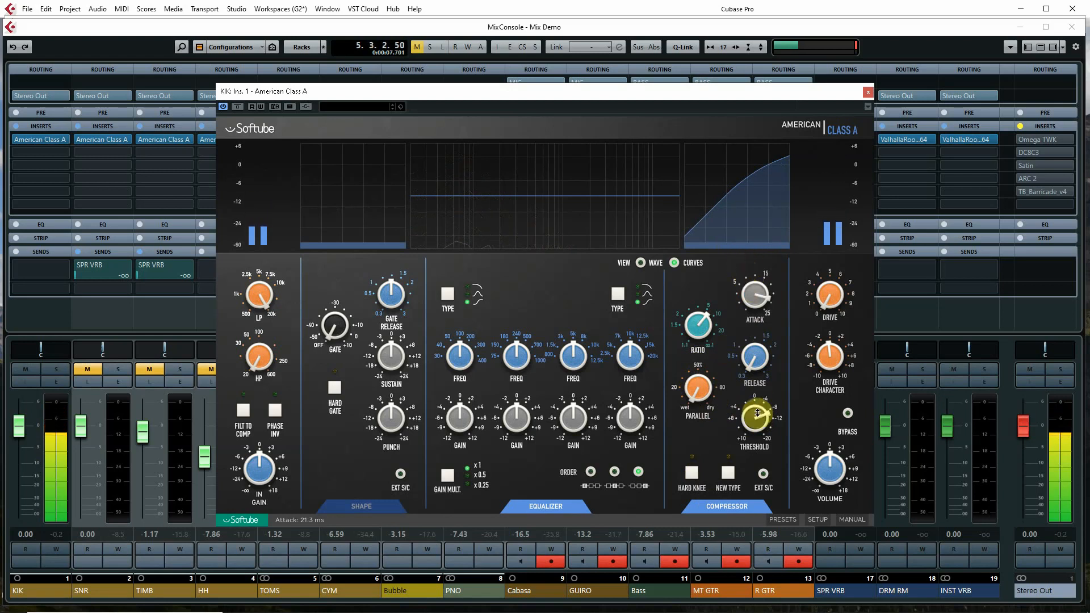
left_click_drag(755, 415, 751, 403)
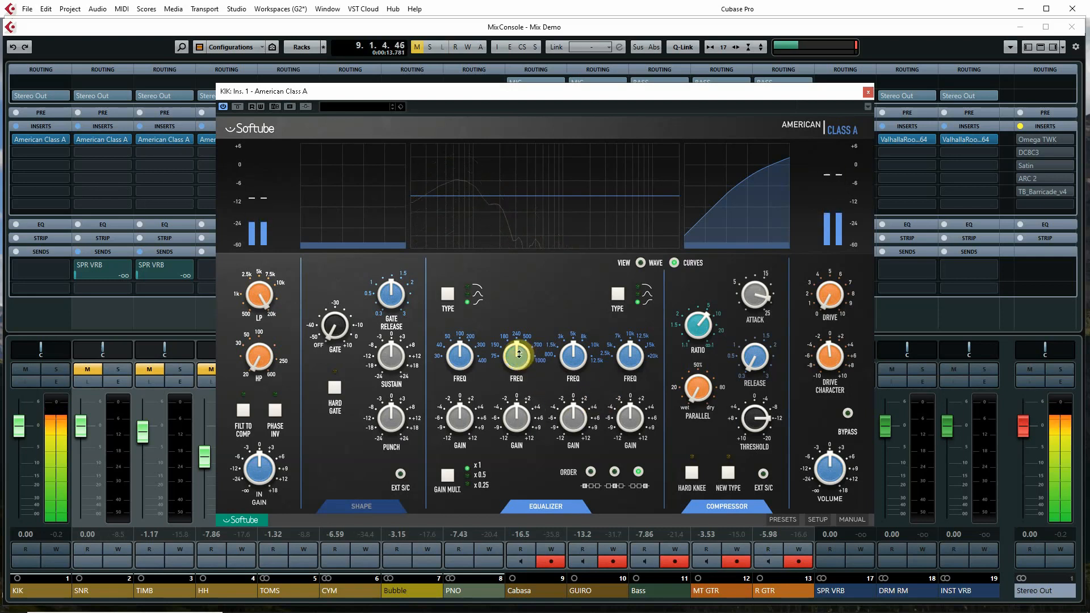
left_click_drag(516, 355, 498, 341)
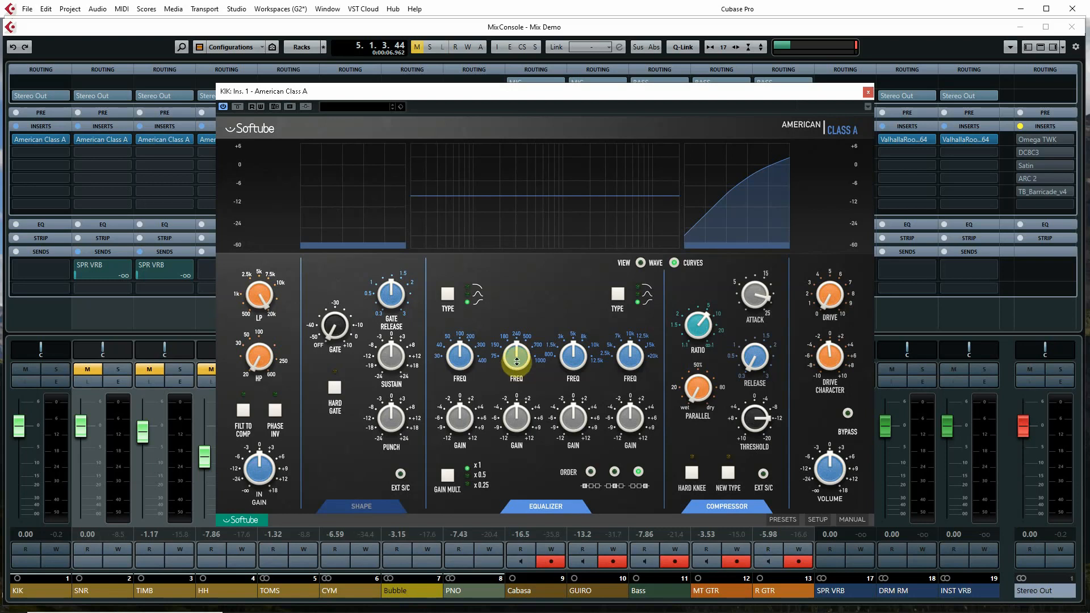
Try a low mid EQ cut of 6.0 dB at 500 Hz on the kick during playback.
left_click_drag(514, 364, 518, 355)
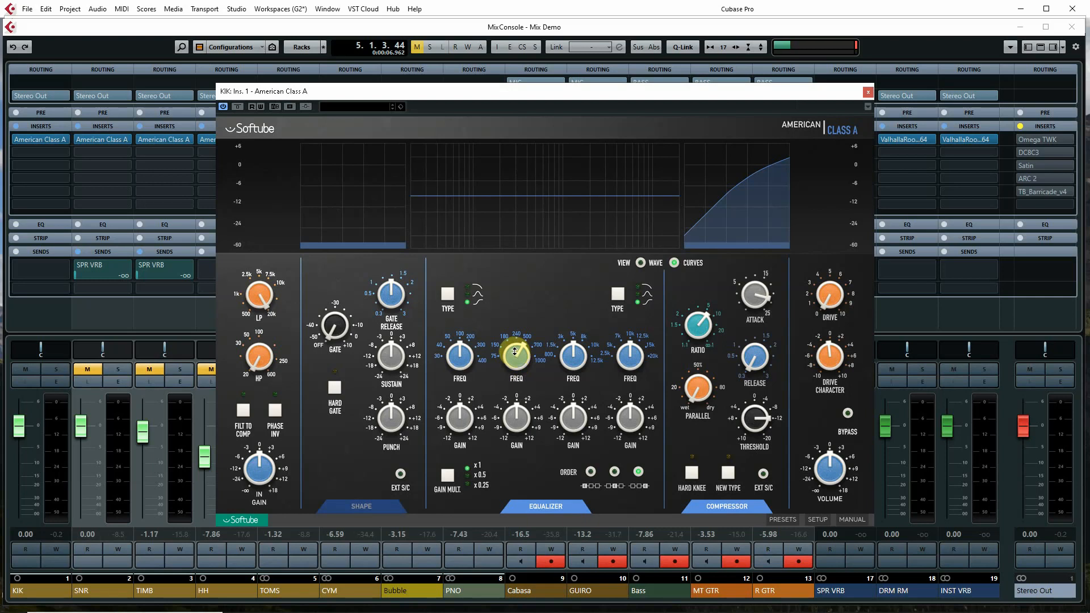
left_click_drag(515, 351, 520, 366)
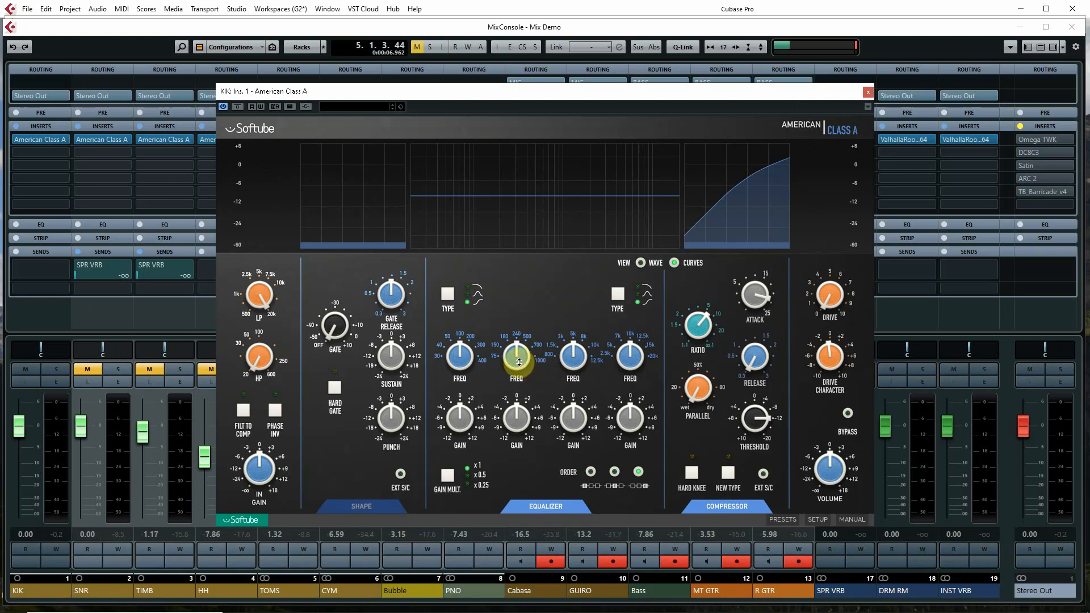
left_click_drag(519, 362, 517, 356)
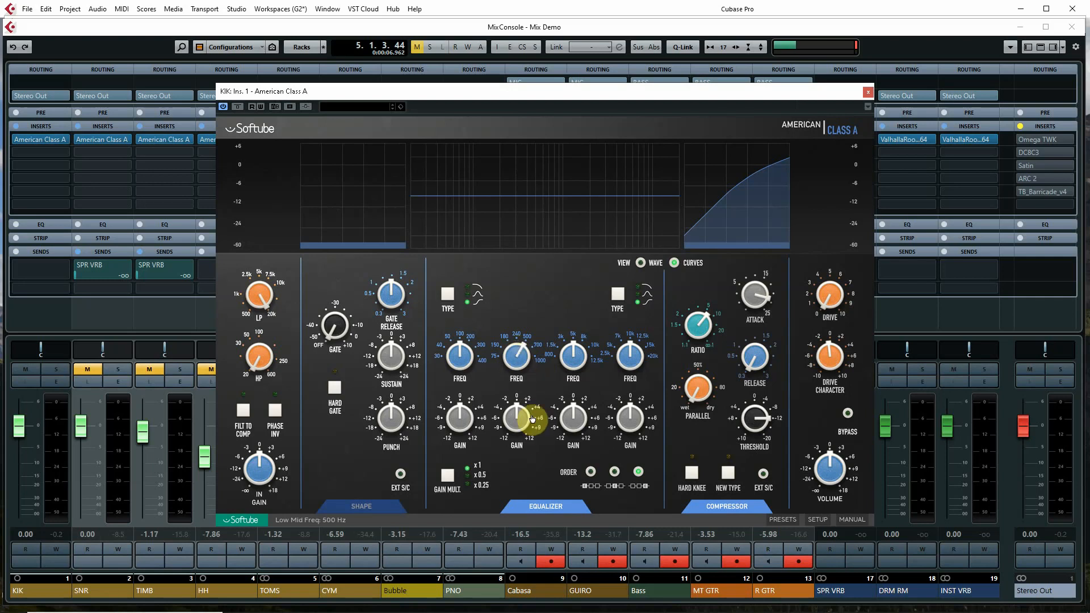
left_click_drag(514, 426, 513, 440)
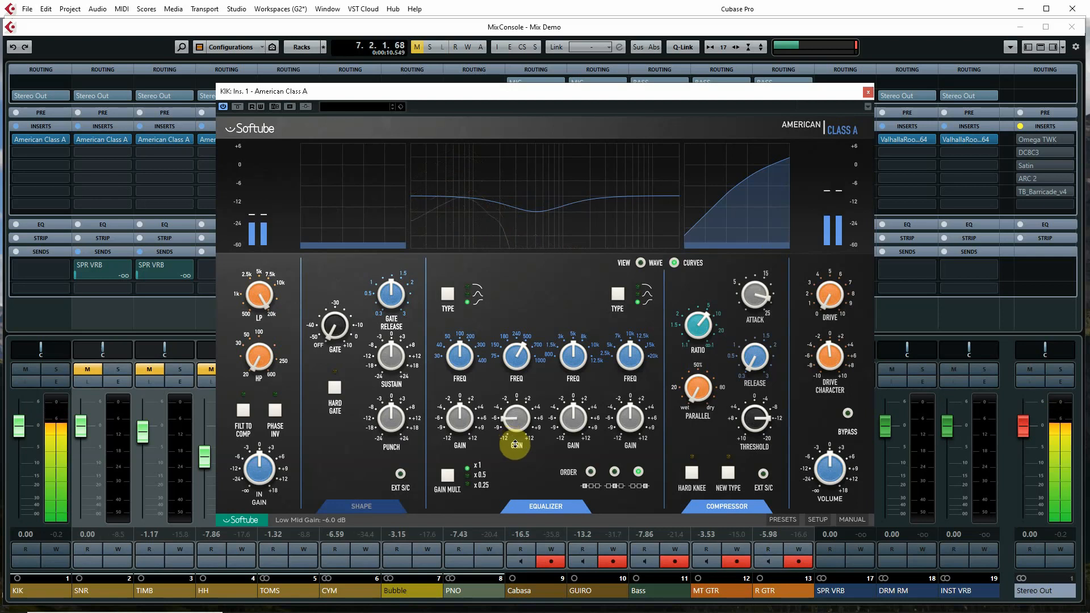
Move the kick's low mid cut to 240 Hz and set its gain to about -6 dB.
left_click_drag(516, 445, 519, 453)
left_click_drag(516, 360, 515, 370)
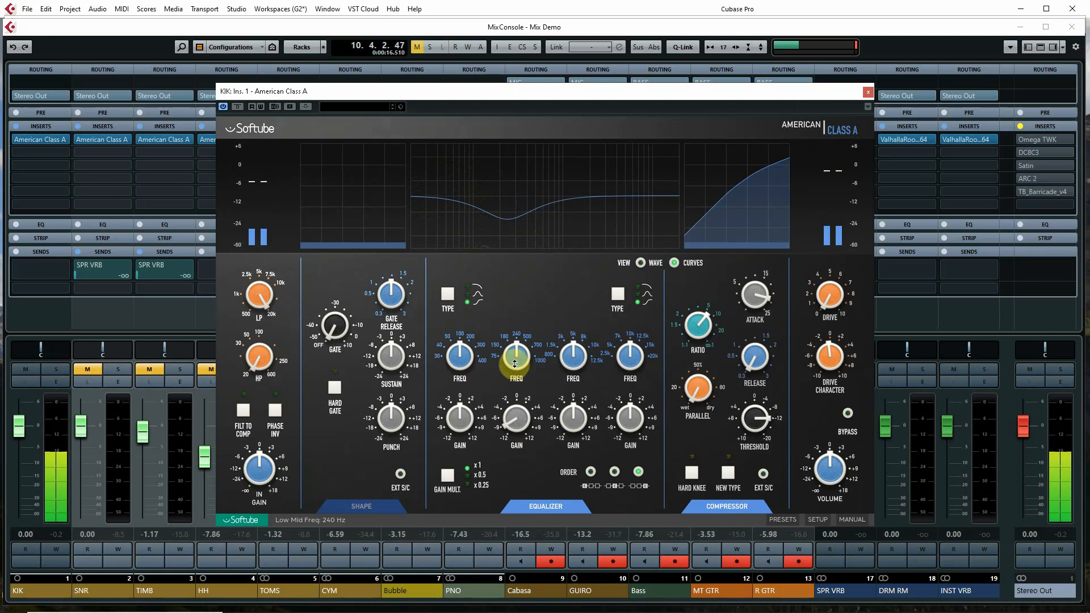
left_click_drag(516, 362, 518, 359)
left_click_drag(515, 413, 512, 410)
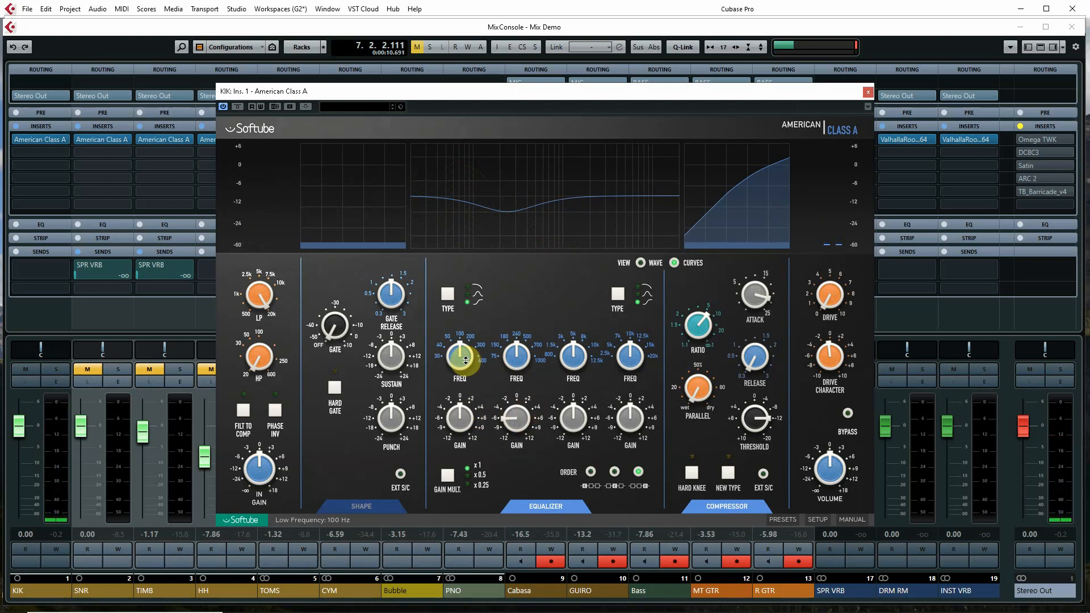
Switch the kick's low band to a lower-frequency shelf with about 4 dB of boost, and raise the high mid gain at 5 kHz.
left_click_drag(461, 355, 458, 359)
left_click_drag(457, 423, 455, 421)
left_click(444, 296)
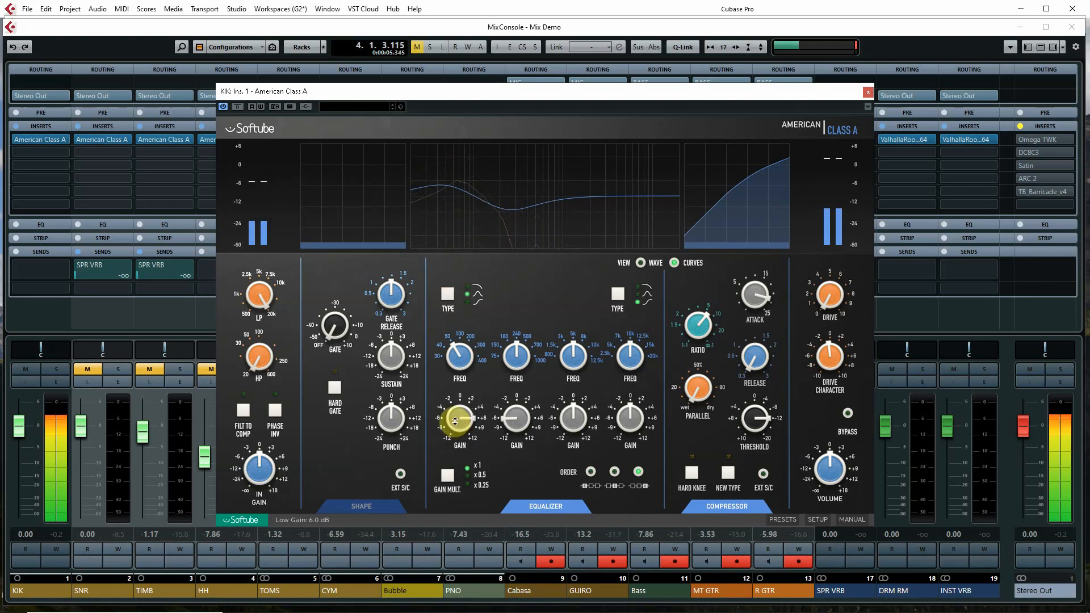
left_click_drag(460, 420, 461, 429)
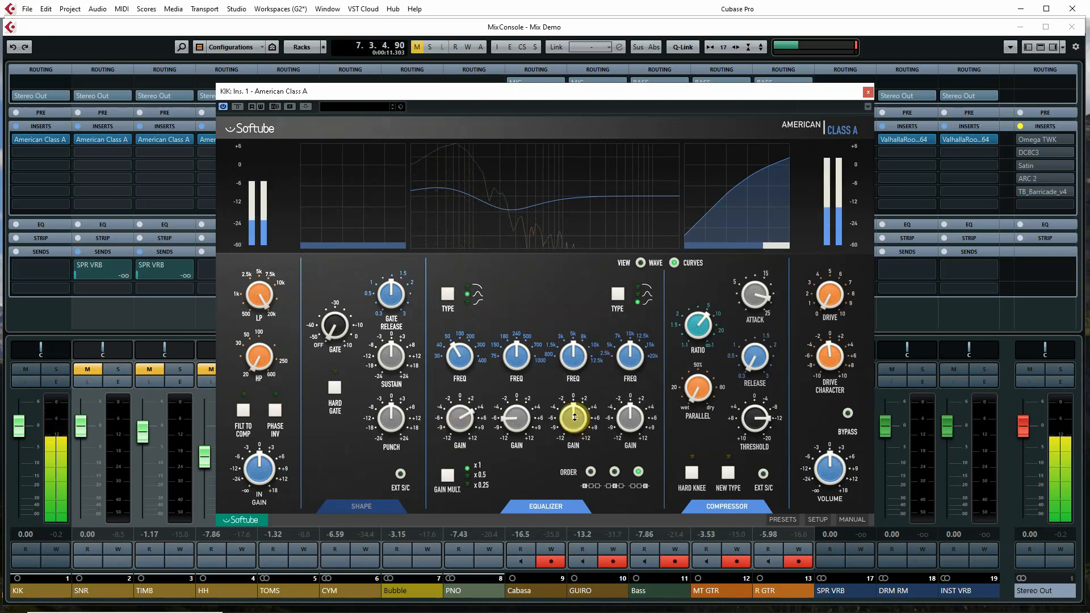
left_click_drag(574, 425, 571, 420)
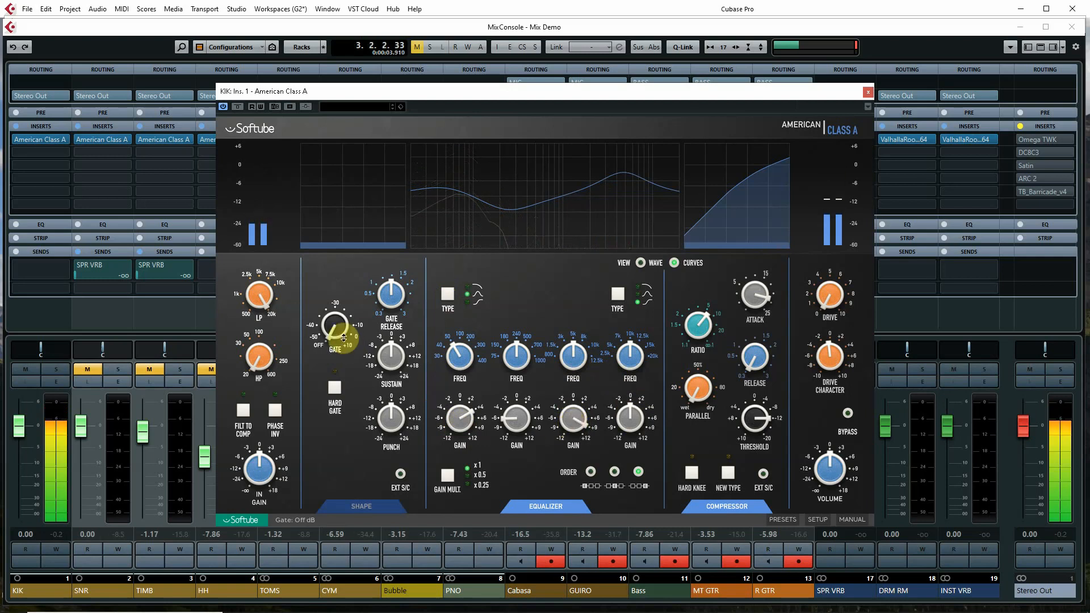
Set the kick's gate threshold near -30 dB and try raising the punch to 5.0 dB during playback.
mouse_move(333, 332)
left_mouse_down()
mouse_move(319, 306)
mouse_move(331, 325)
left_mouse_up()
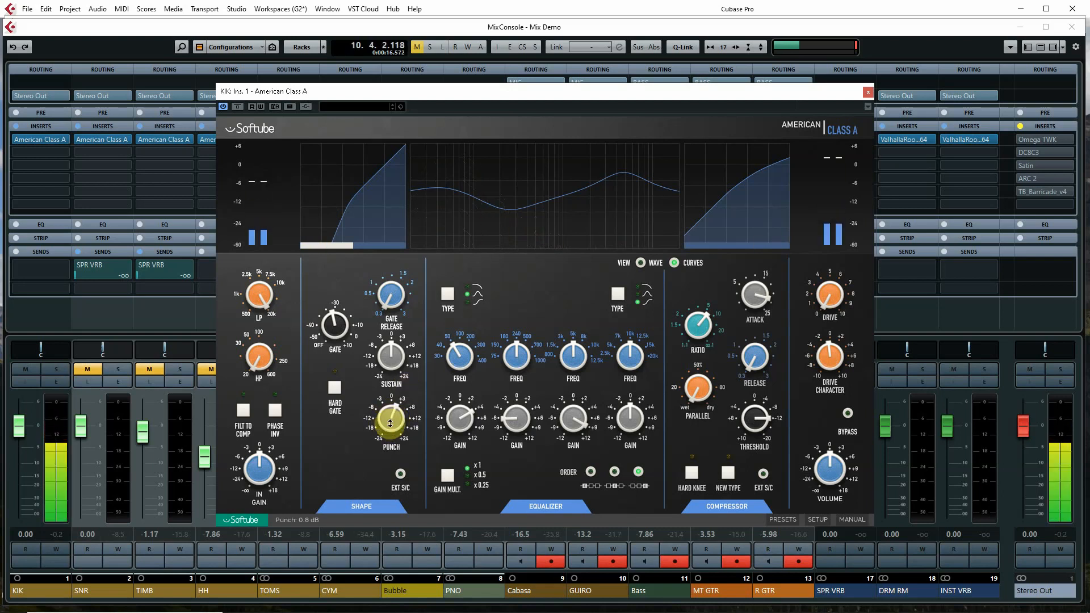
scroll(390, 422, "up", 5)
scroll(390, 422, "up", 3)
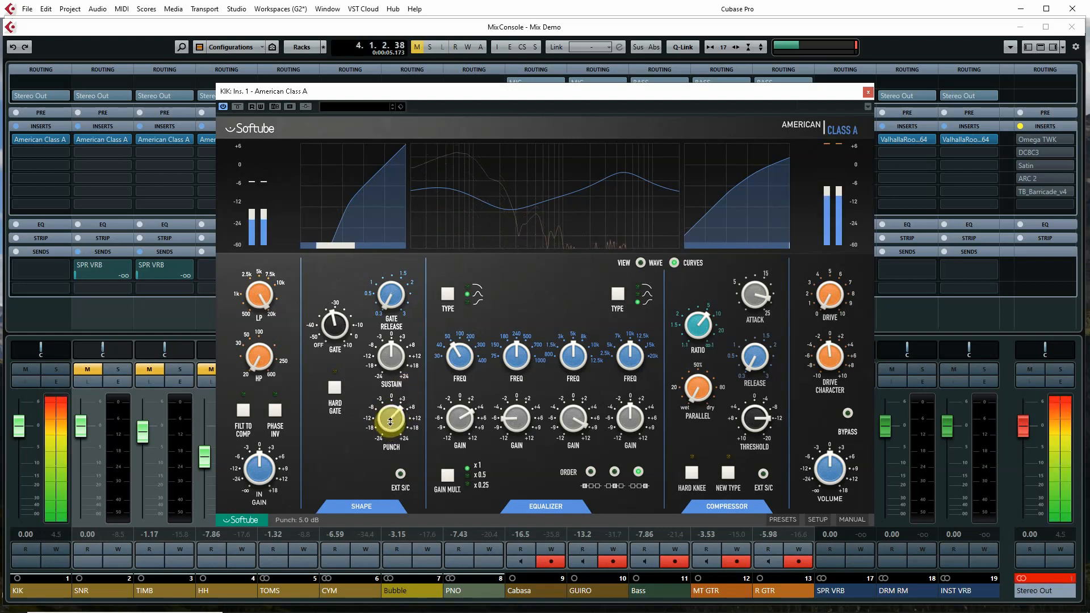
Audition the kick with its punch lowered to -9.1 dB, restore the punch to 0.0 dB and check the sustain control.
left_click_drag(388, 414, 390, 426)
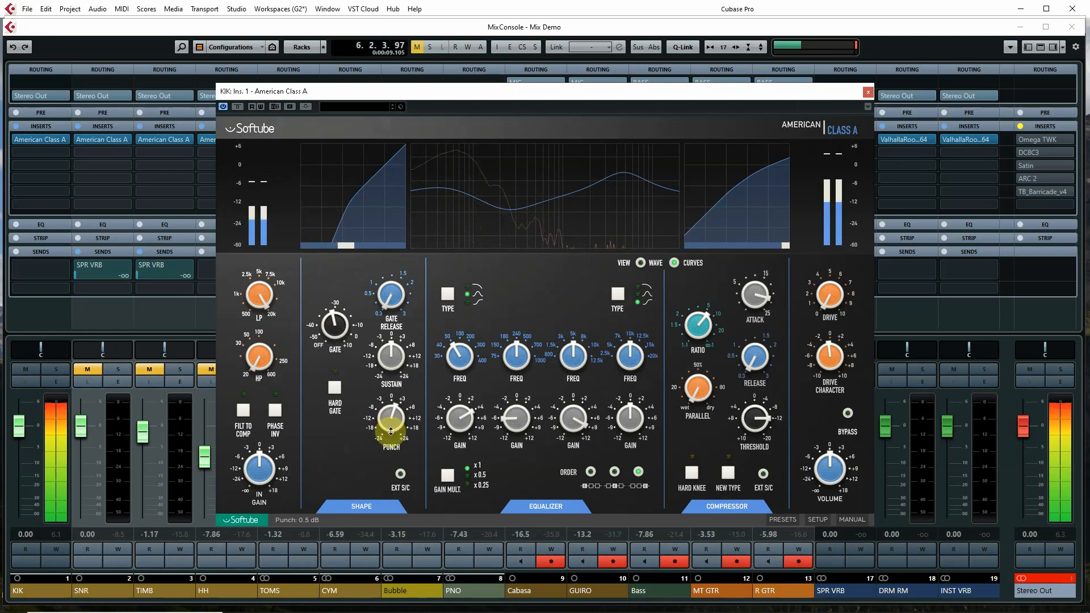
scroll(389, 416, "down", 3)
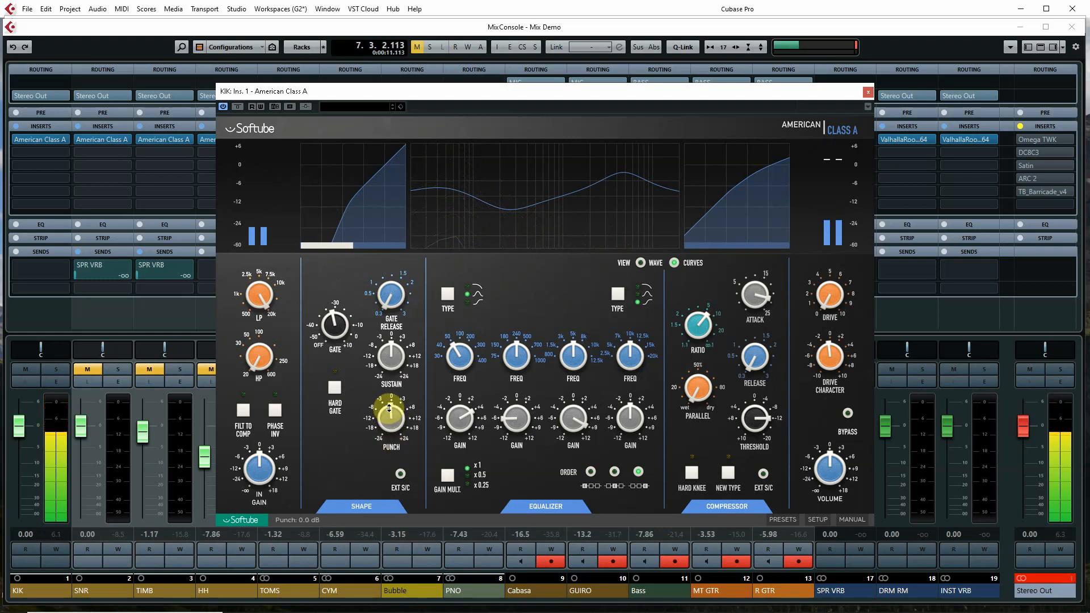
mouse_move(389, 415)
left_mouse_down()
mouse_move(388, 435)
mouse_move(389, 420)
left_mouse_up()
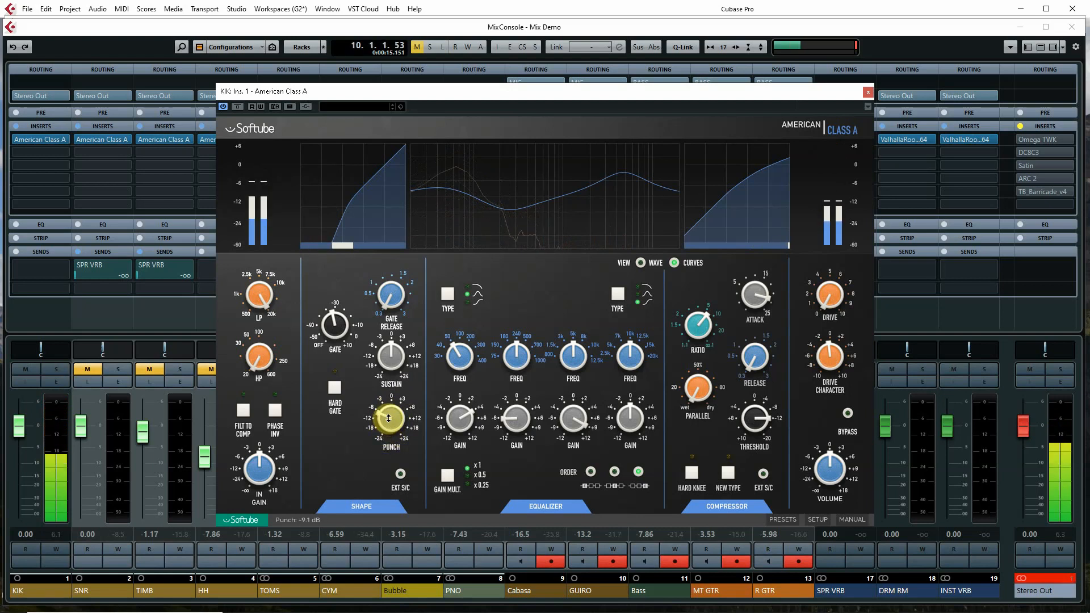
left_click_drag(389, 420, 380, 396)
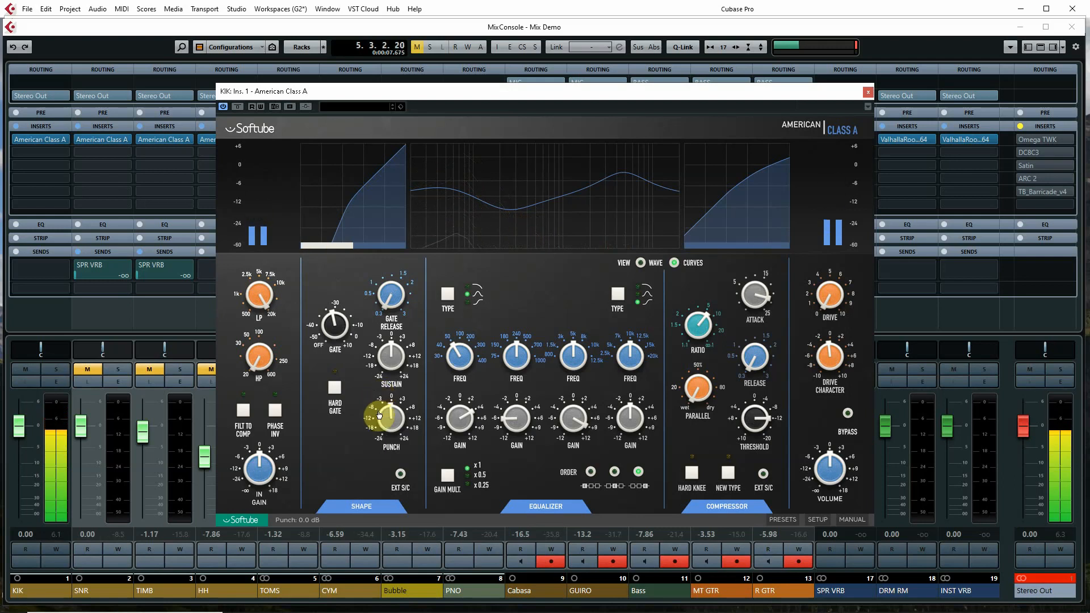
mouse_move(391, 358)
left_mouse_down()
mouse_move(384, 322)
mouse_move(390, 389)
mouse_move(386, 357)
left_mouse_up()
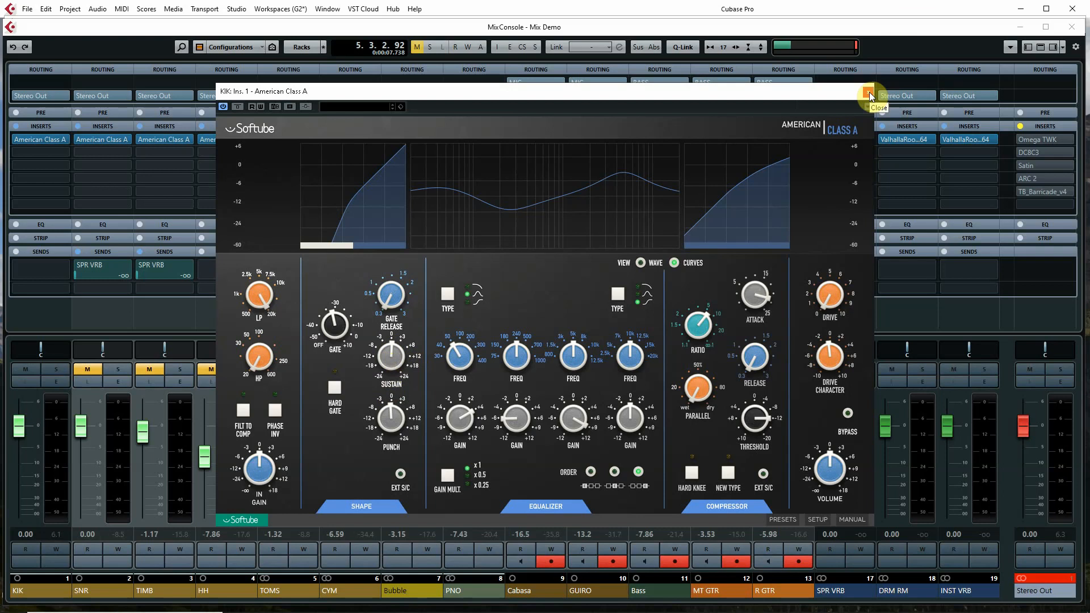
Raise the kick's drive slightly with the drive character at 10.0, trim the output volume and close the plug-in.
mouse_move(840, 296)
left_mouse_down()
mouse_move(820, 263)
mouse_move(820, 221)
mouse_move(839, 284)
mouse_move(833, 307)
mouse_move(818, 285)
mouse_move(822, 265)
mouse_move(829, 348)
mouse_move(838, 293)
mouse_move(831, 303)
left_mouse_up()
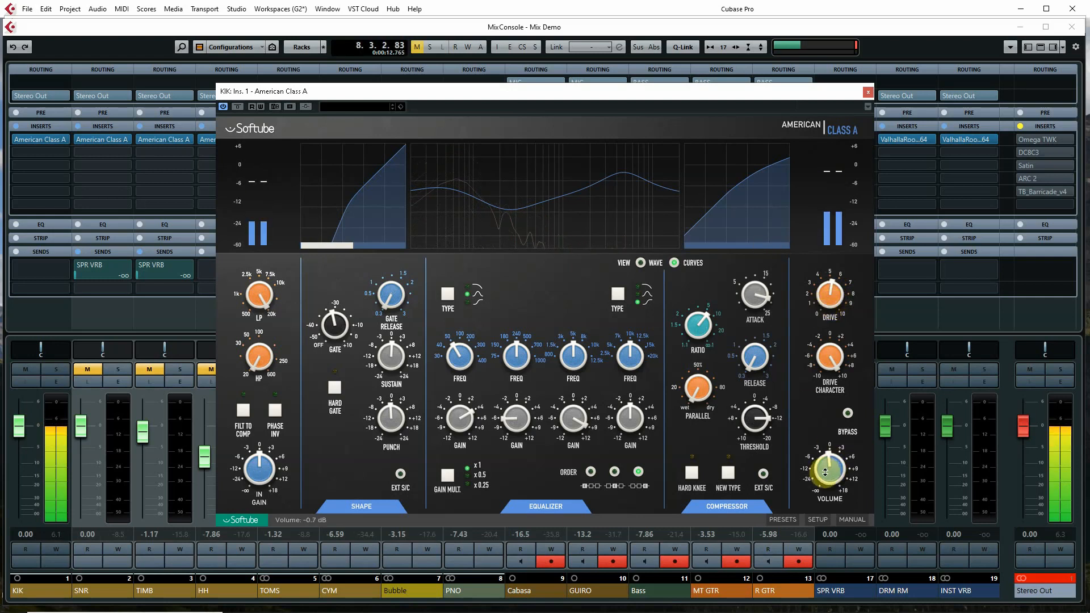
left_click_drag(826, 470, 825, 476)
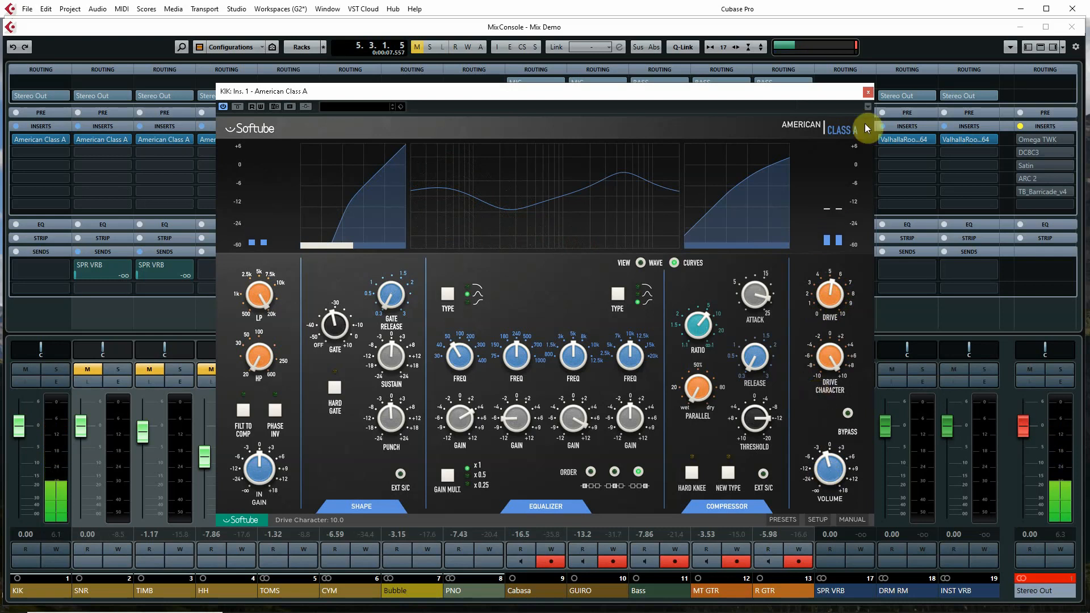
left_click(868, 92)
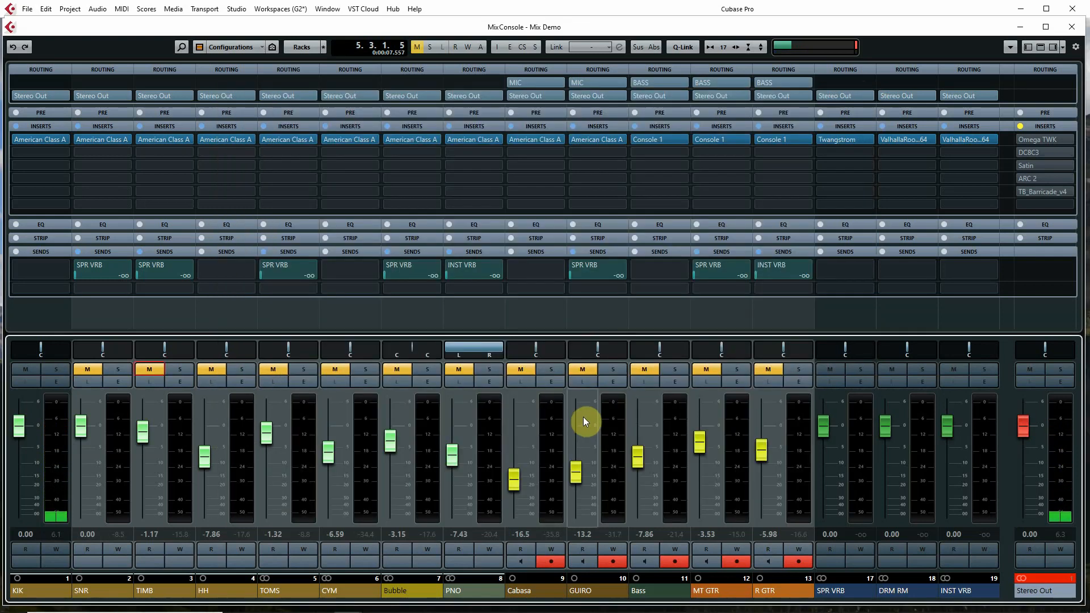
Inspect the Bass channel's Console 1 insert and bring up Bass in an enlarged, centred Console 1 display.
left_click(648, 139)
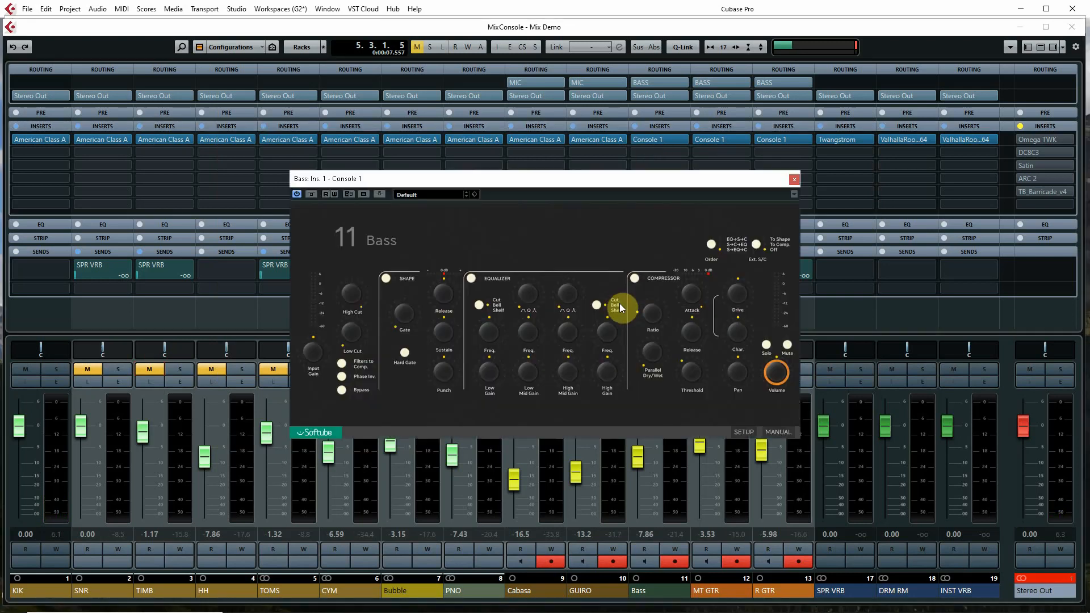
left_click(794, 180)
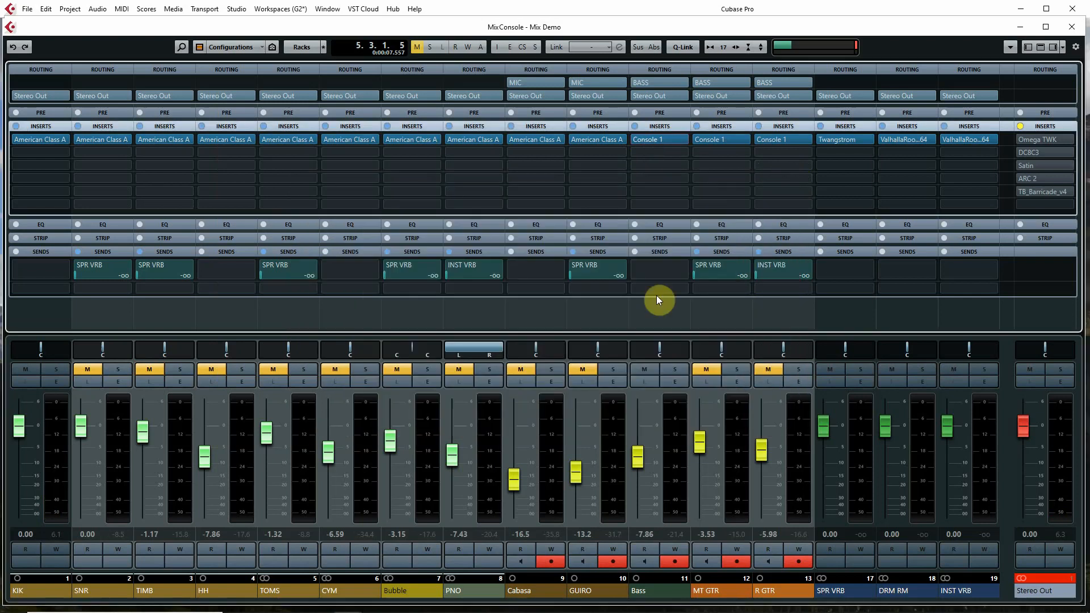
left_click(660, 592)
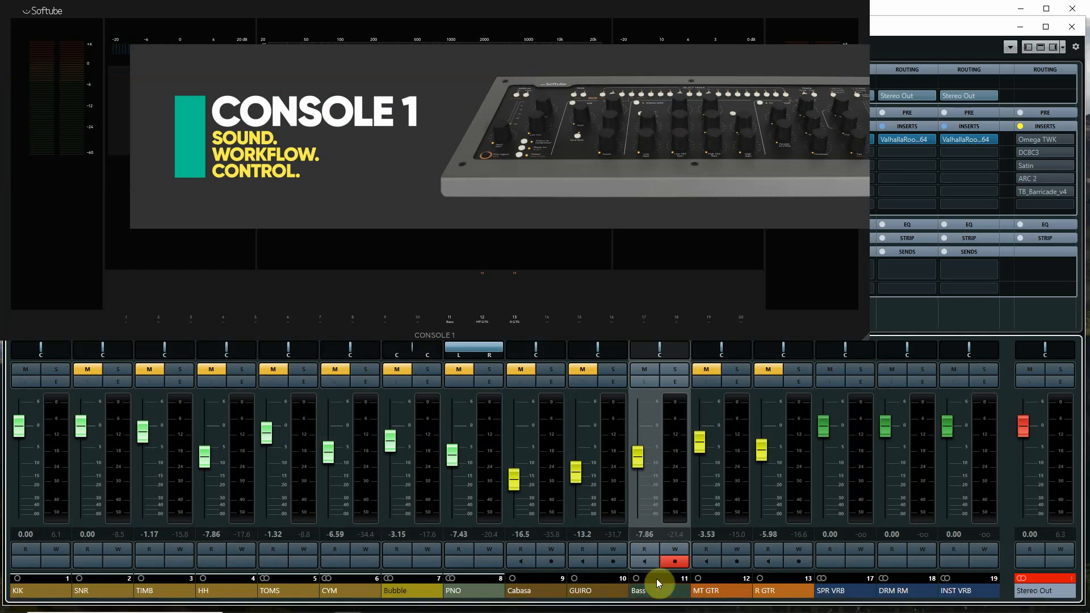
left_click(705, 591)
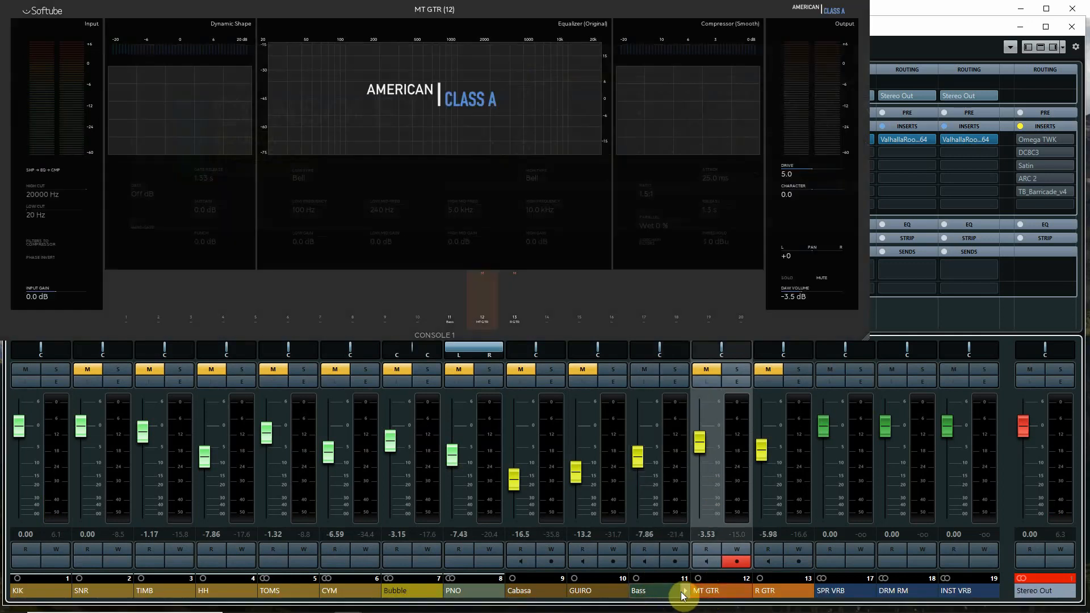
left_click(659, 591)
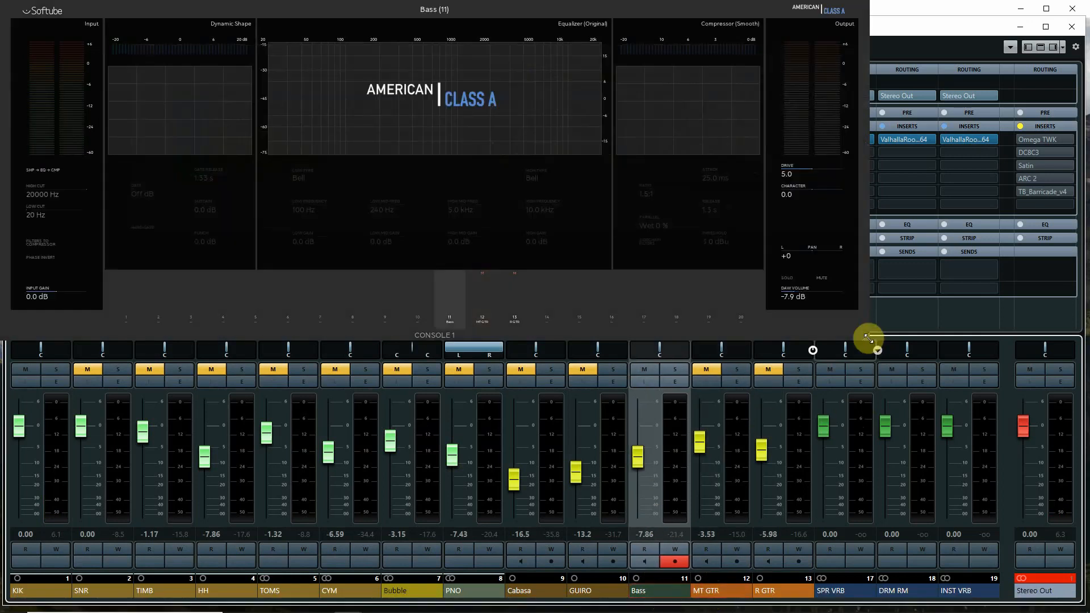
left_click_drag(873, 358, 944, 518)
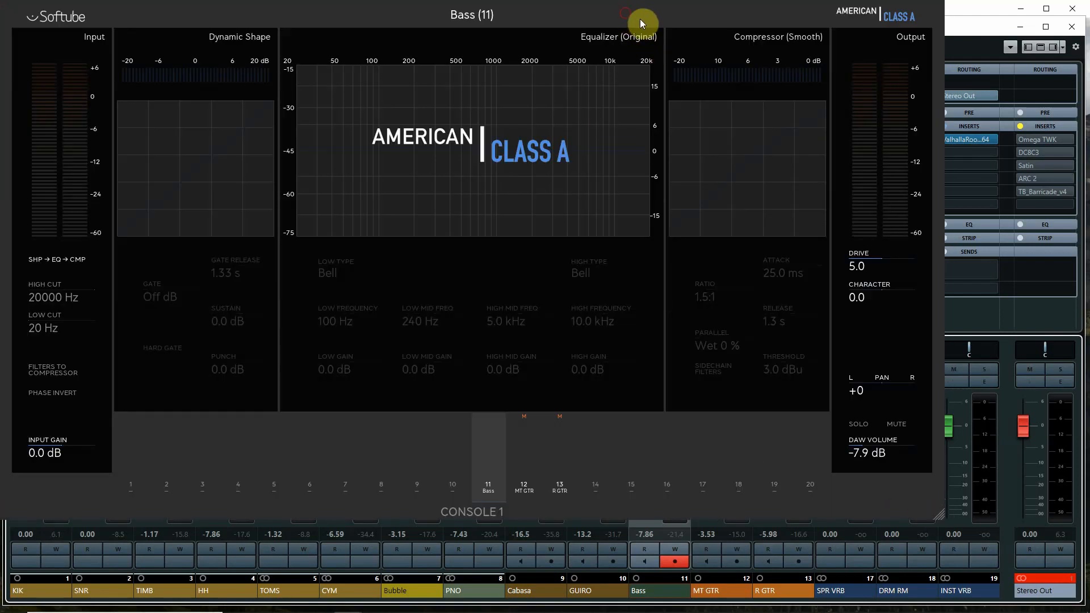
left_click_drag(630, 17, 691, 32)
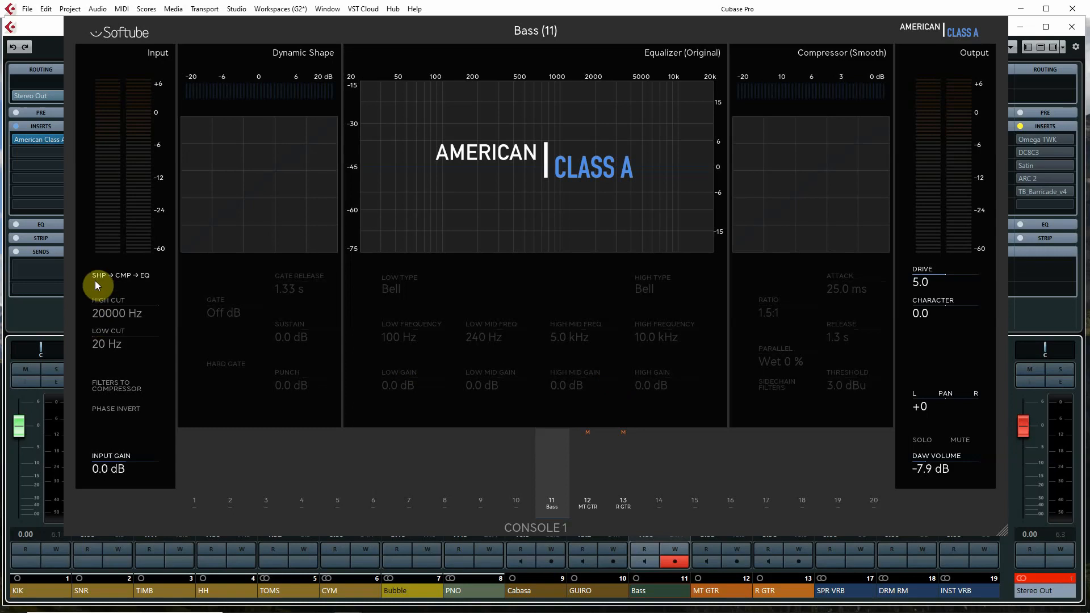
Play the bass while shaping it with 3.3:1 compression, a 4.0 dB low shelf at 40 Hz and a 1437 Hz high cut.
left_click(136, 282)
key("space")
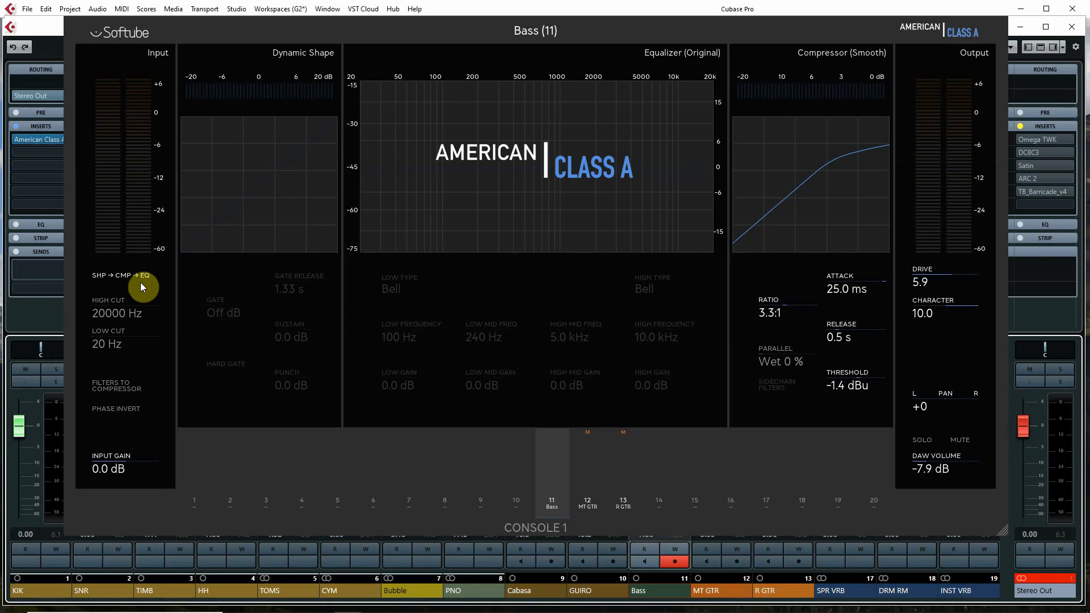
key("space")
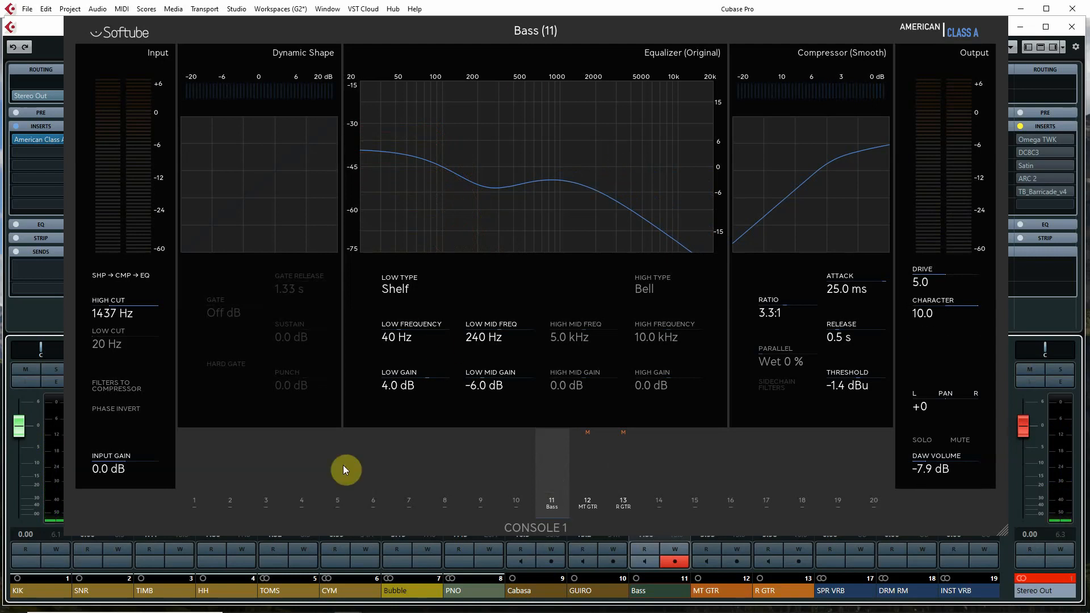
Select and unmute the SNR channel and open its American Class A plug-in.
left_click(94, 591)
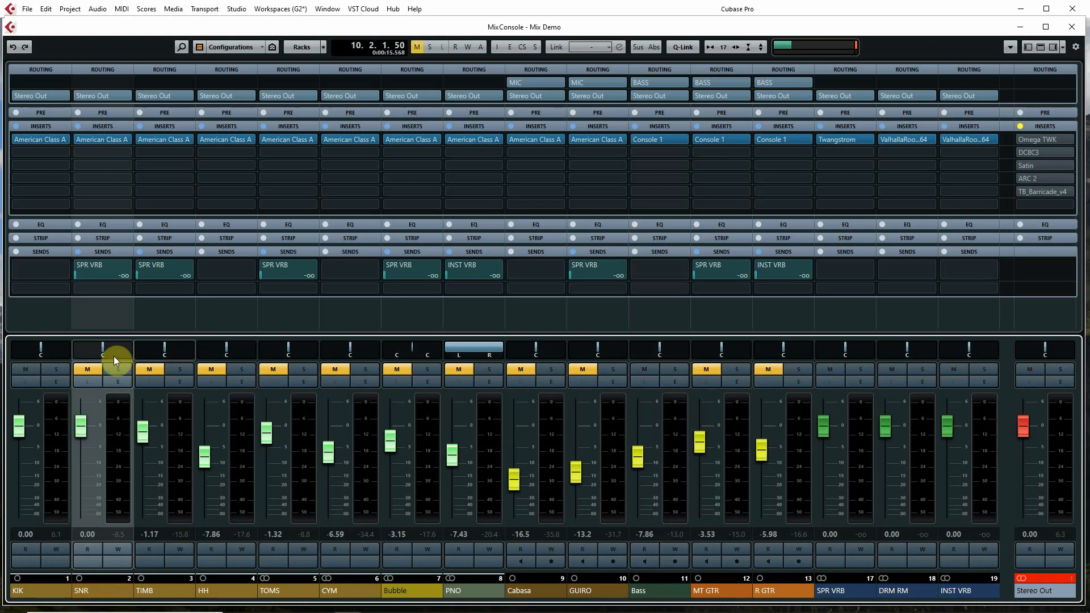
left_click(83, 369)
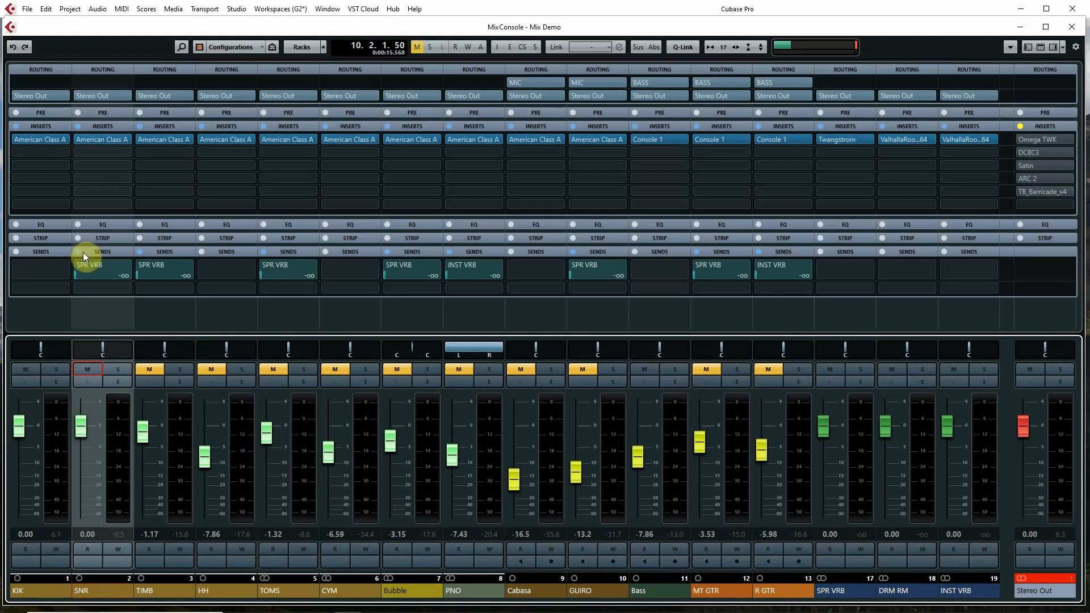
left_click(90, 139)
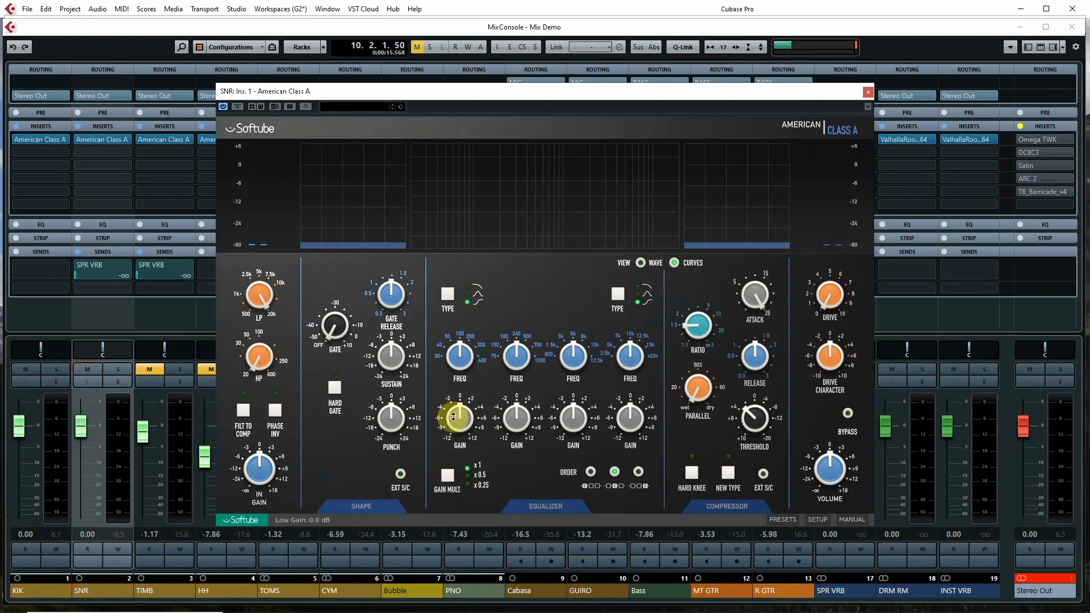
Enable the snare's equalizer, set its gain multiplier to x0.25 and raise the low gain to 12.0 dB.
mouse_move(455, 420)
left_mouse_down()
mouse_move(463, 448)
mouse_move(441, 414)
mouse_move(449, 423)
mouse_move(448, 394)
mouse_move(450, 420)
left_mouse_up()
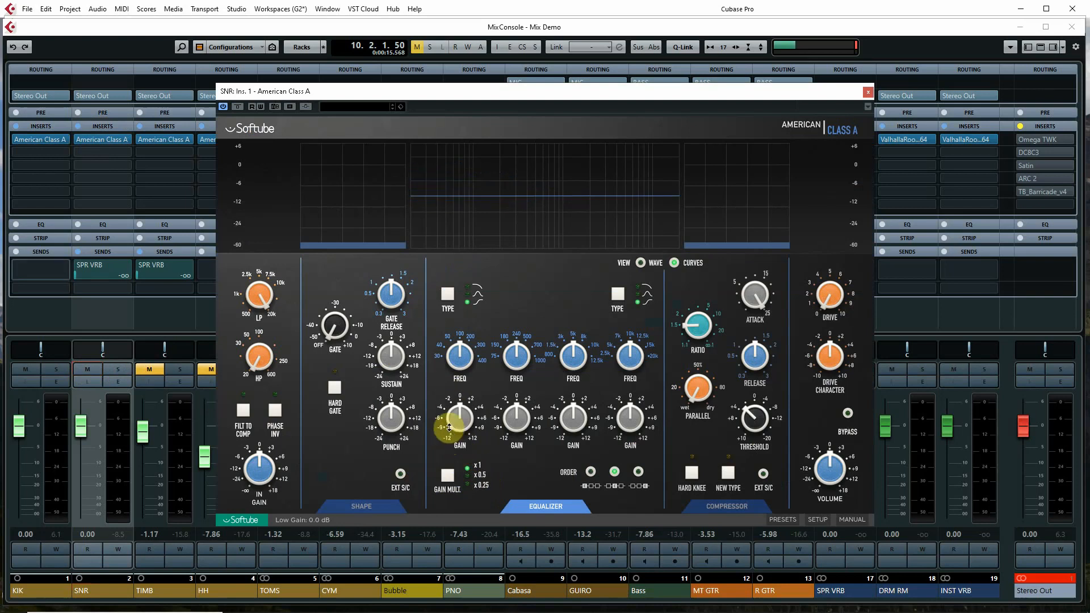
left_click(446, 478)
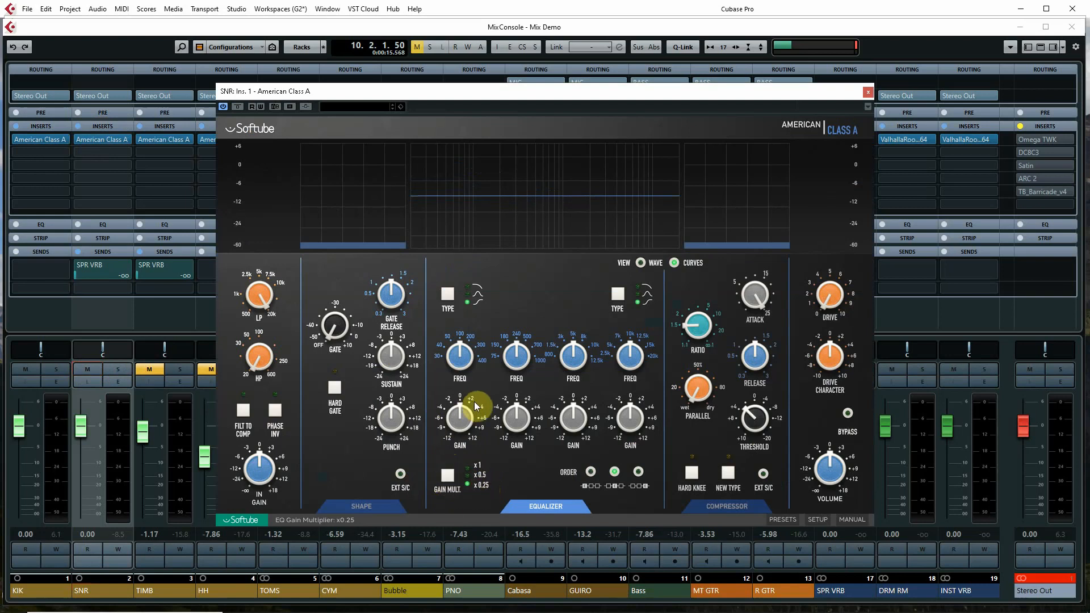
mouse_move(456, 418)
left_mouse_down()
mouse_move(461, 425)
mouse_move(457, 413)
left_mouse_up()
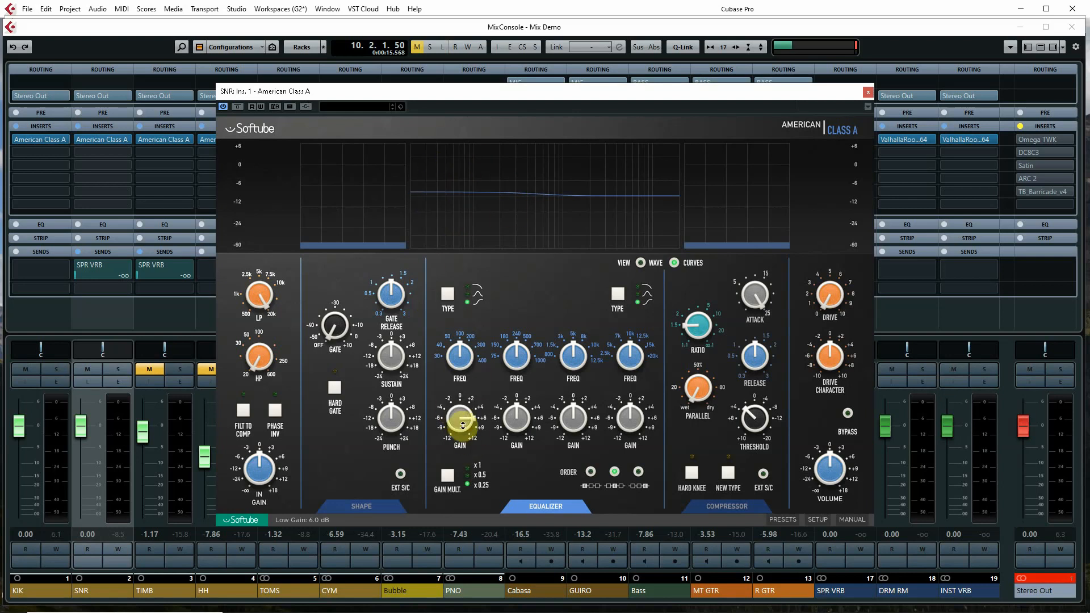
left_click_drag(458, 419, 452, 397)
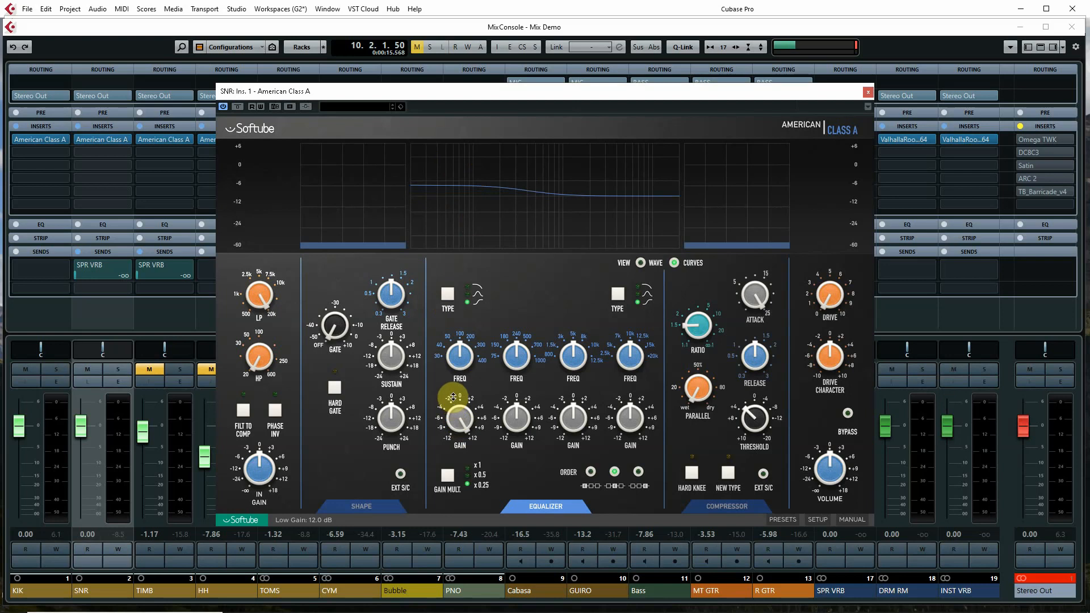
Set the snare equalizer's gain multiplier to x1 and return the low gain to 0.0 dB.
left_click(447, 477)
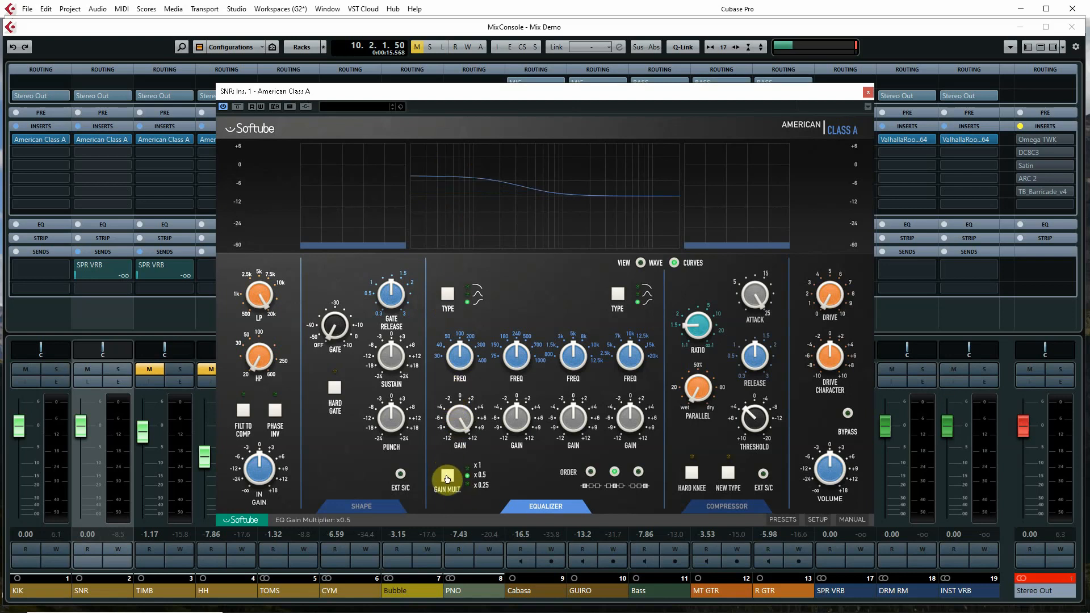
left_click(447, 478)
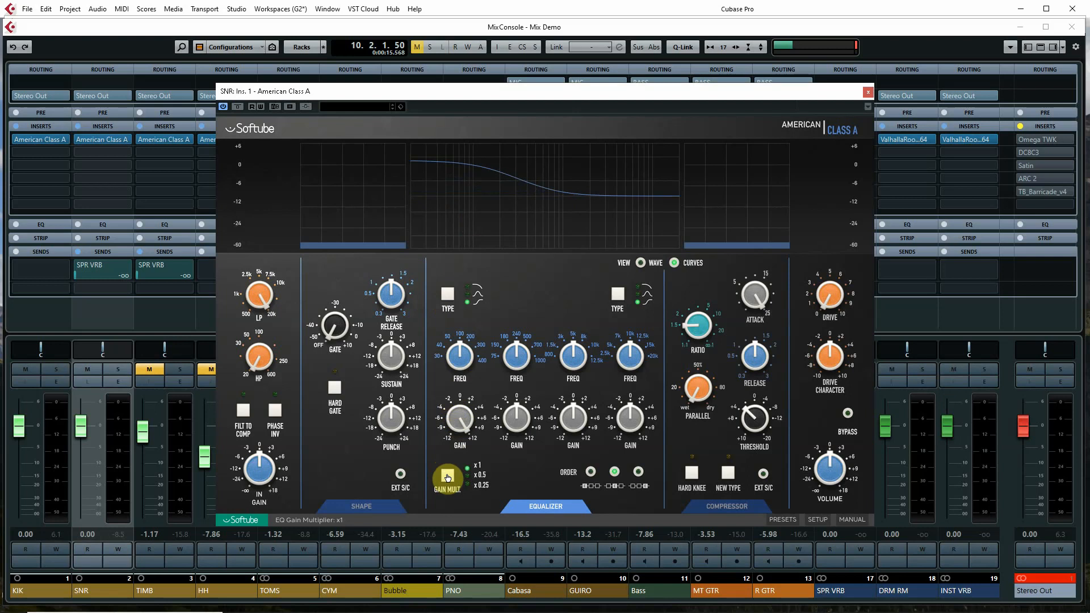
left_click(460, 425)
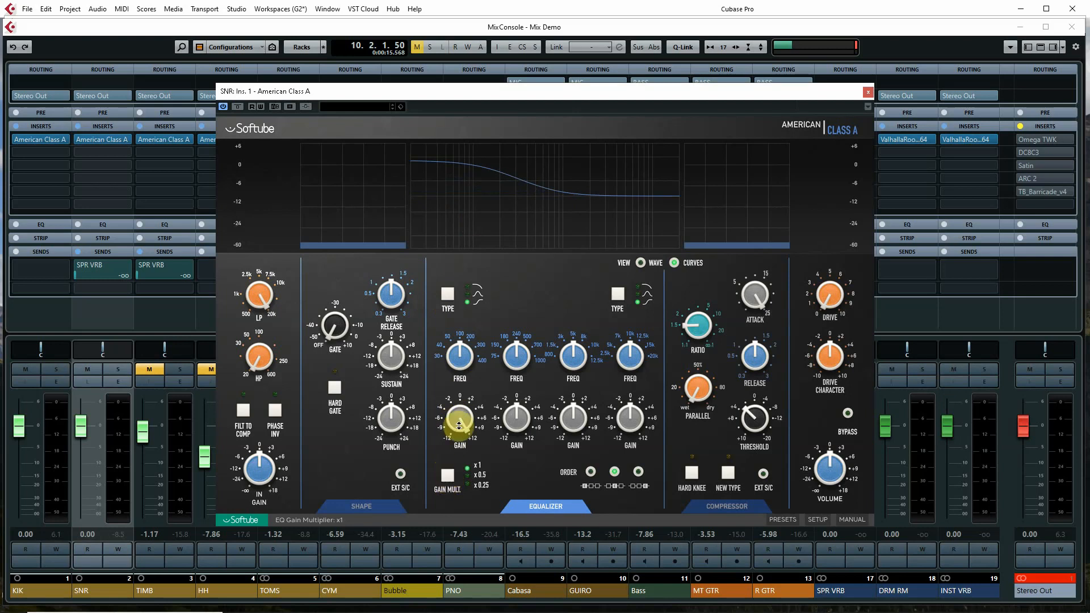
left_click_drag(462, 420, 465, 466)
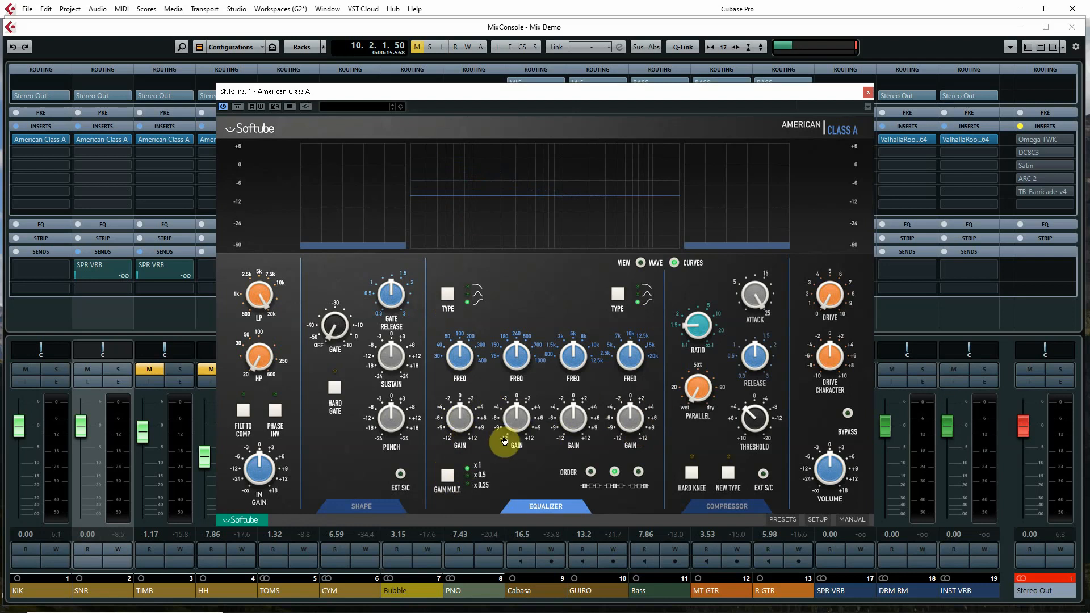
left_click(575, 420)
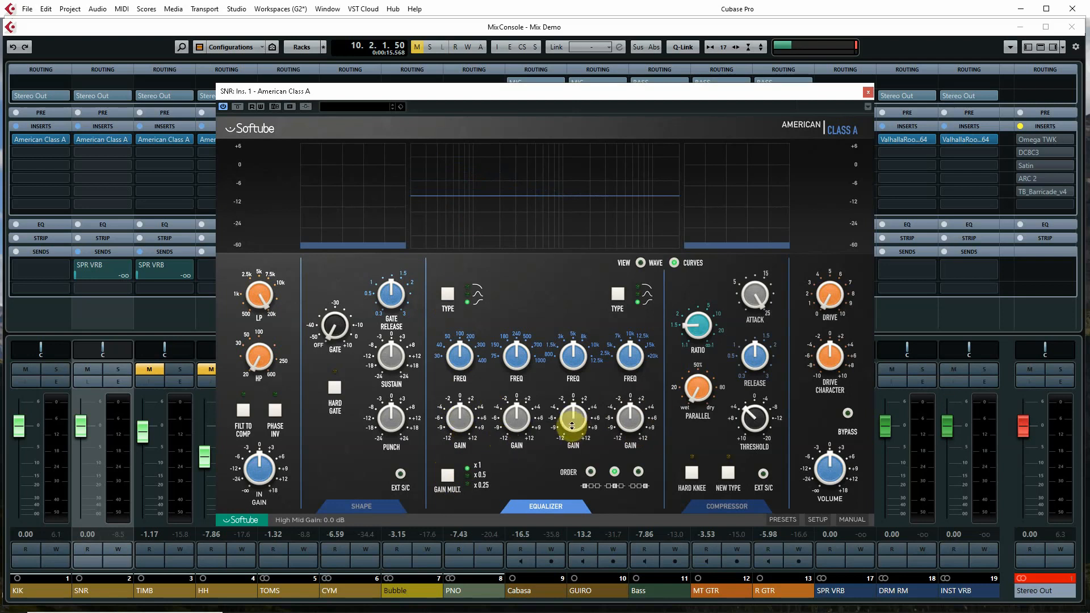
left_click(536, 435)
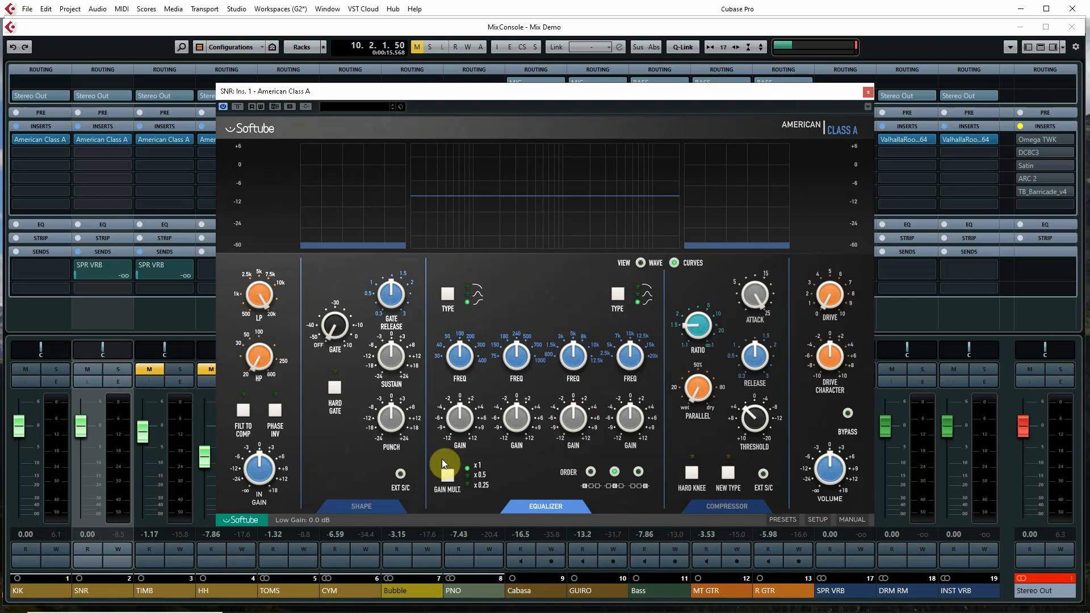
Play the mix and gate the snare with a hard gate at a -30.9 dB threshold.
key("space")
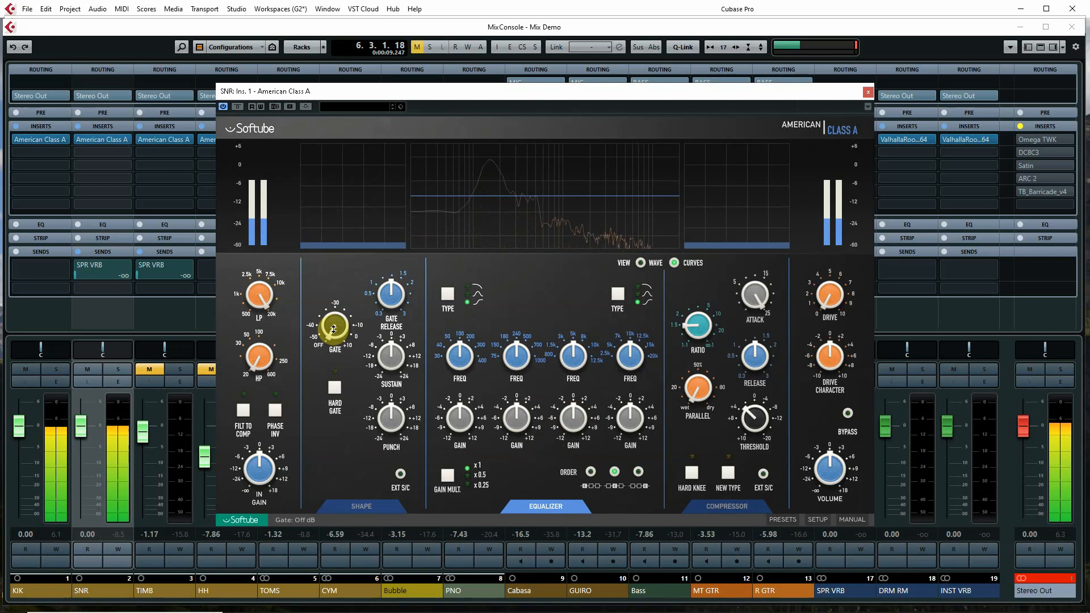
left_click_drag(333, 328, 331, 323)
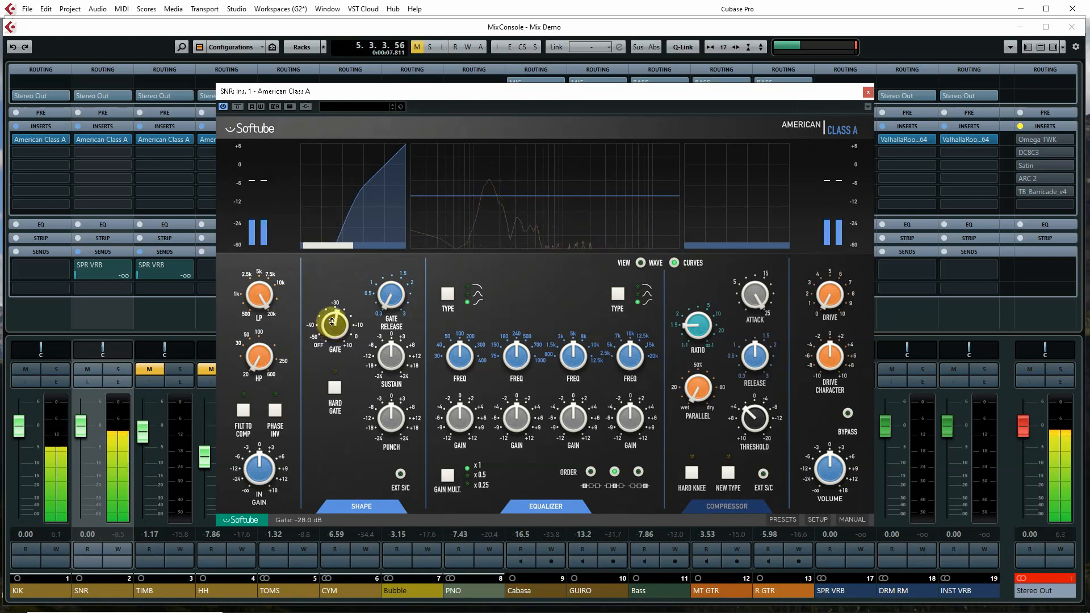
left_click(337, 384)
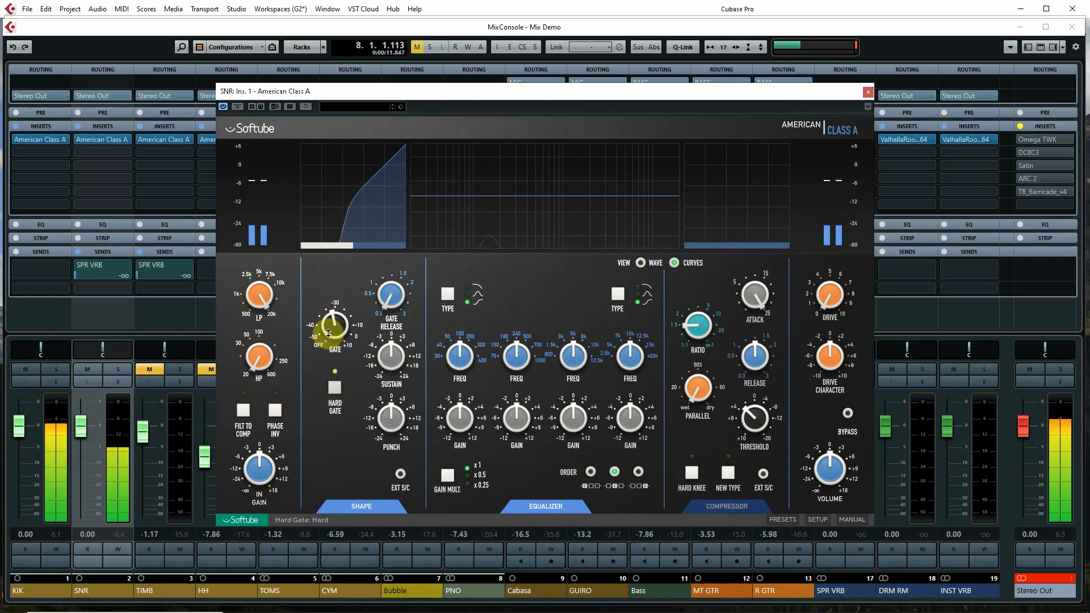
left_click_drag(328, 332, 322, 309)
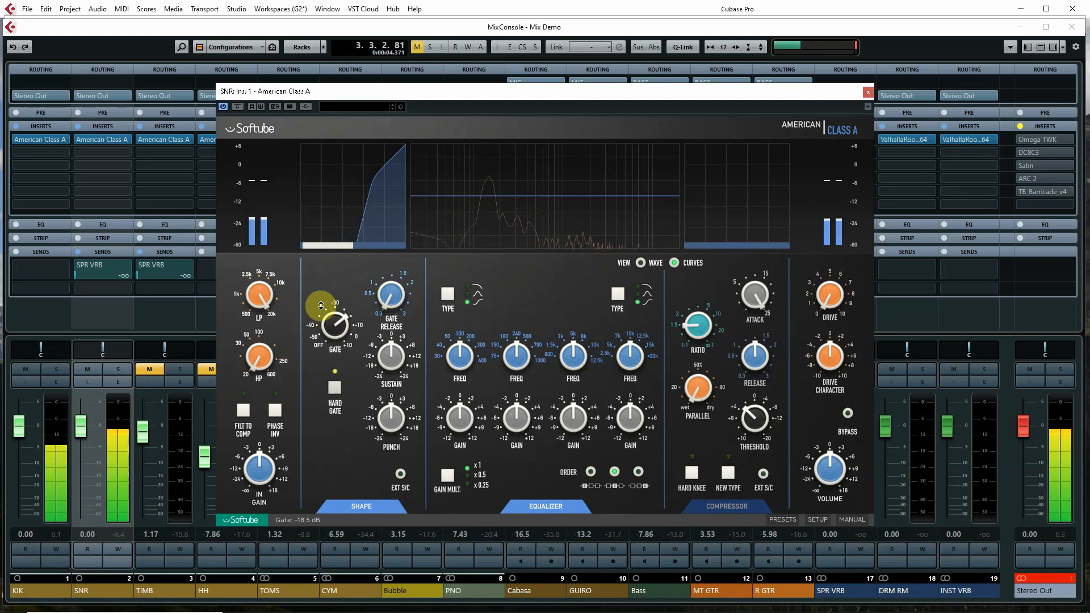
left_click_drag(321, 308, 321, 322)
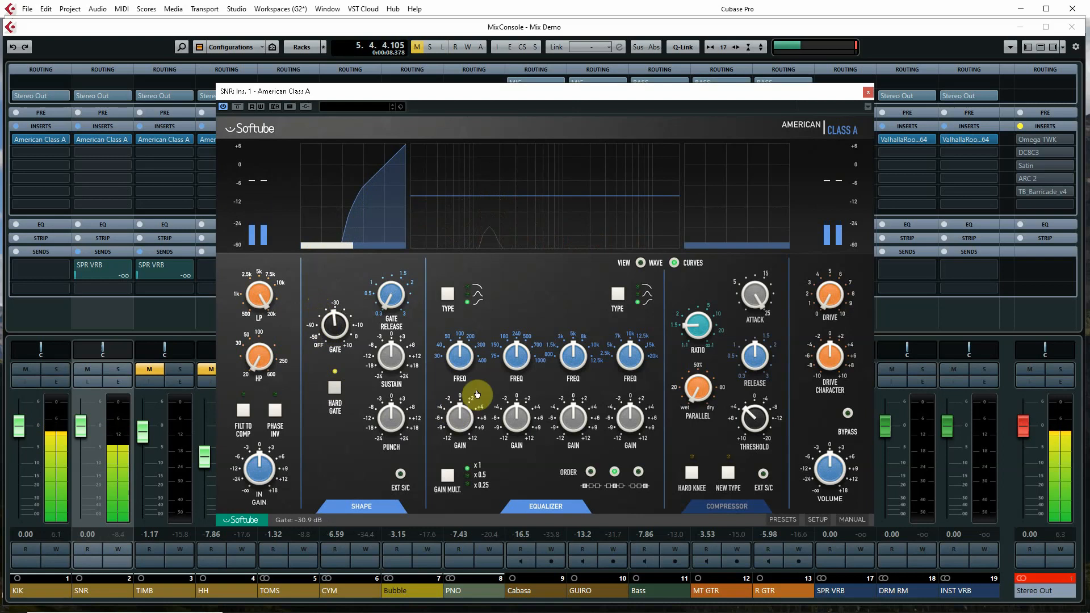
Cut the snare's low mids, boost the high mids 6.0 dB at 8.0 kHz and raise the punch.
mouse_move(516, 421)
left_mouse_down()
mouse_move(516, 443)
mouse_move(512, 417)
left_mouse_up()
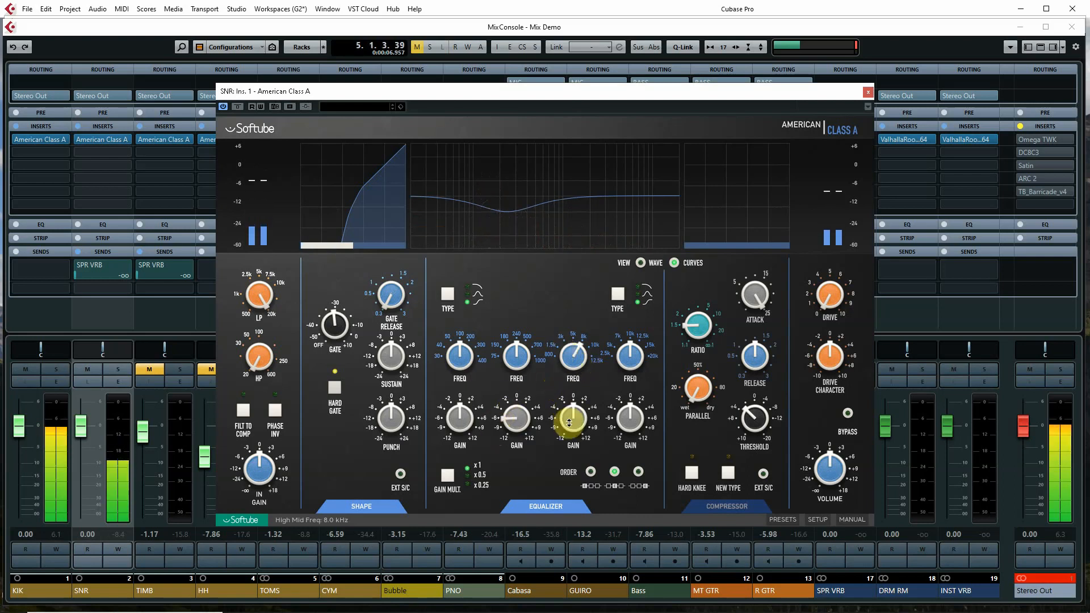
left_click_drag(572, 415, 569, 429)
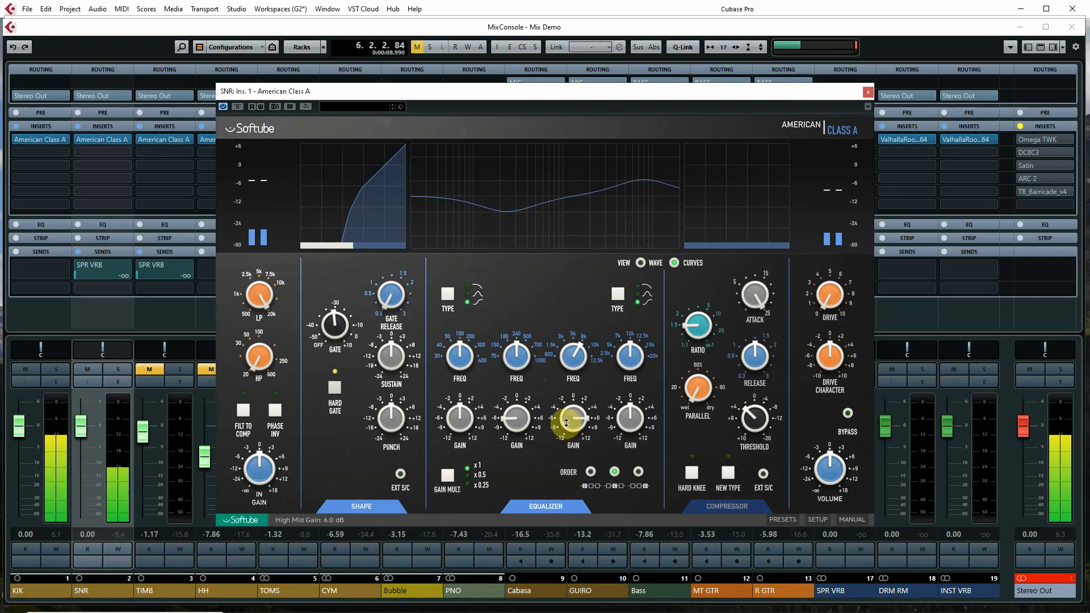
left_click_drag(385, 419, 385, 418)
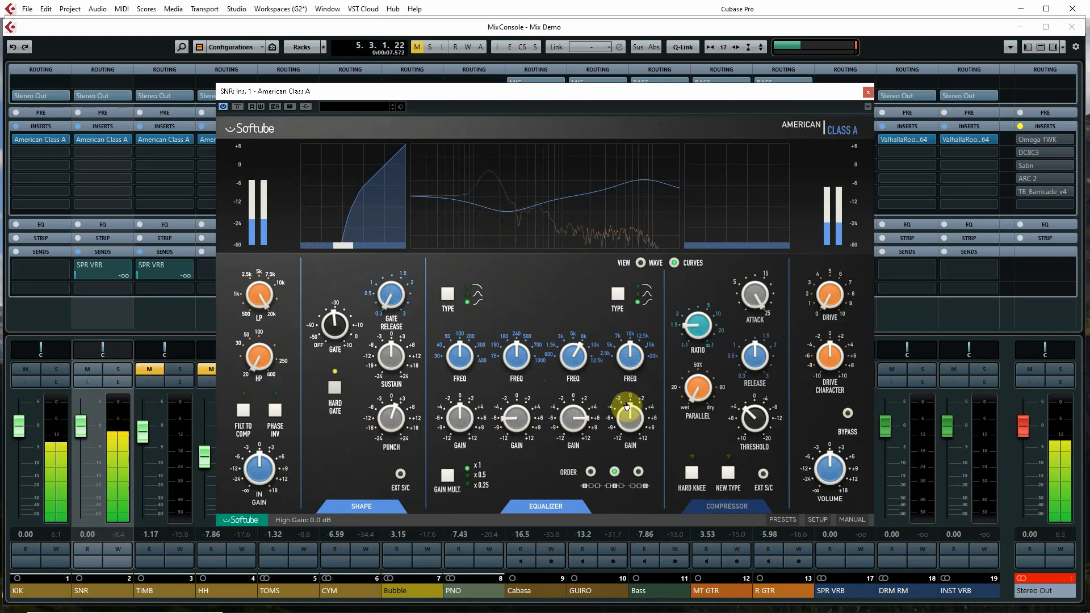
Raise the snare's high gain, boost the low shelf at 200 Hz and set the low-mid gain to -9.0 dB.
left_click_drag(627, 405, 623, 413)
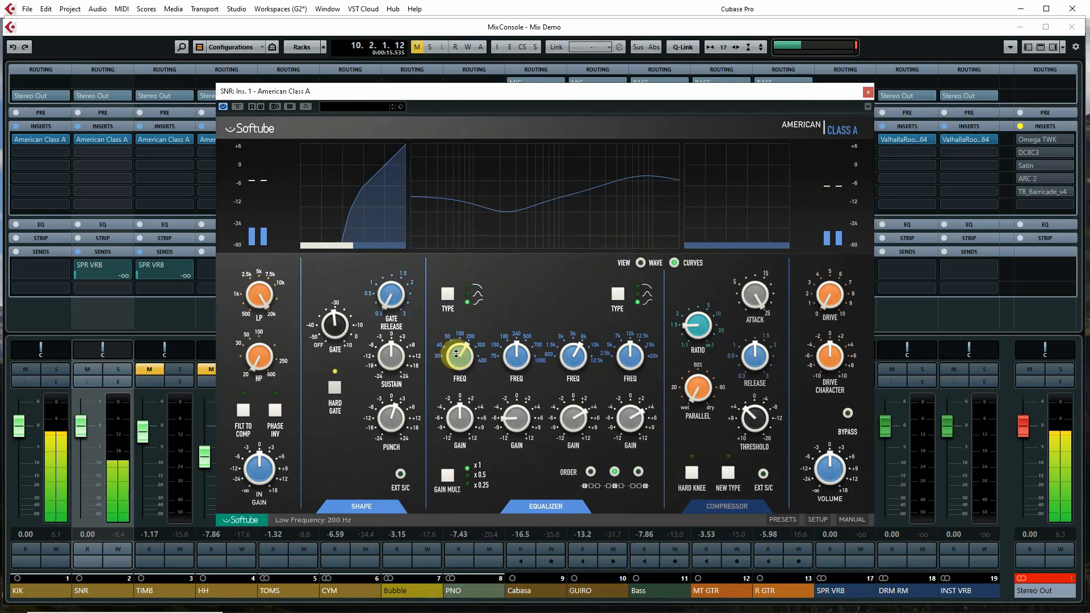
left_click_drag(458, 423, 510, 420)
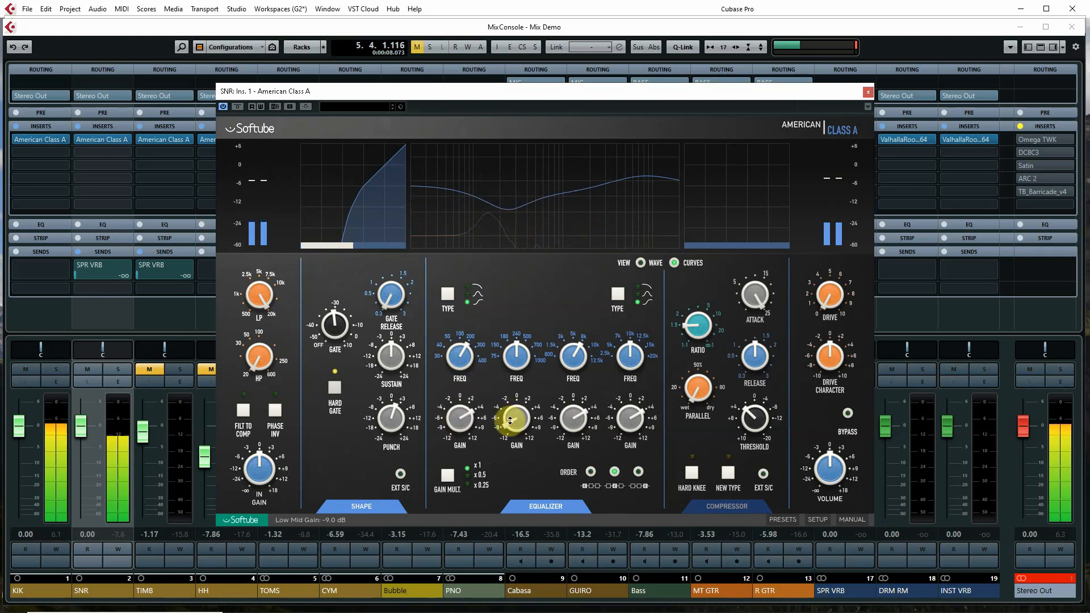
left_click(448, 296)
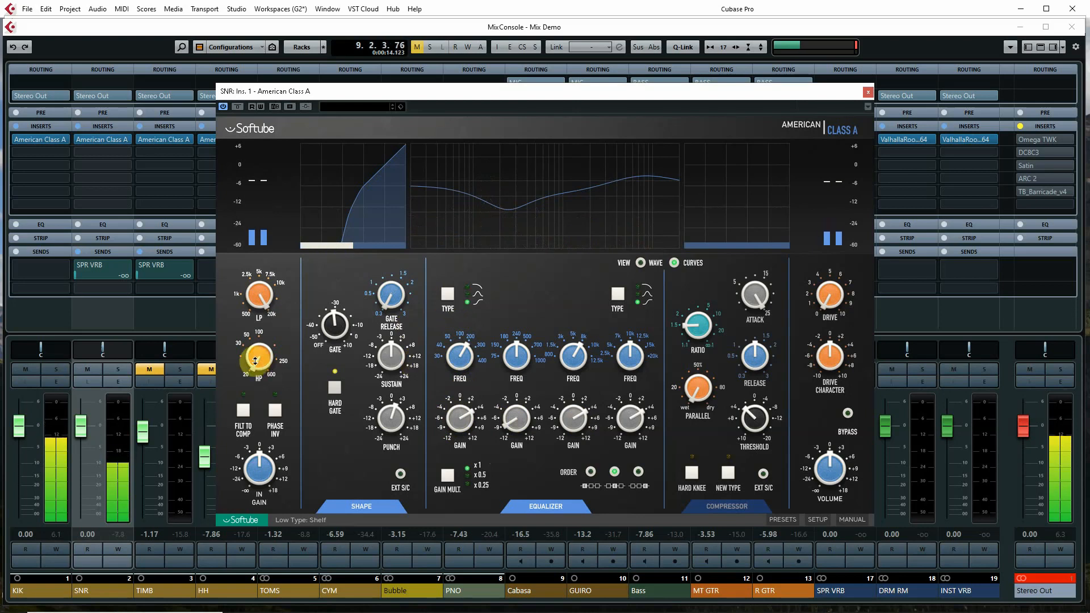
Raise the snare's low cut, set the drive to 5.5 with more drive character and lower the output volume.
left_click_drag(255, 361, 260, 320)
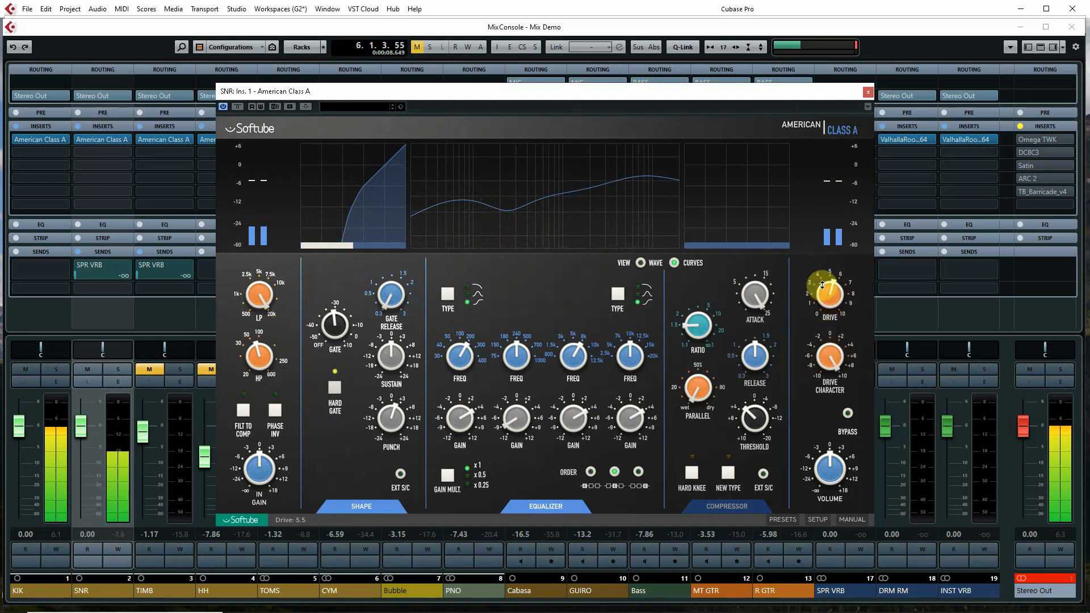
mouse_move(822, 285)
left_mouse_down()
mouse_move(812, 304)
mouse_move(826, 291)
mouse_move(819, 277)
mouse_move(826, 297)
left_mouse_up()
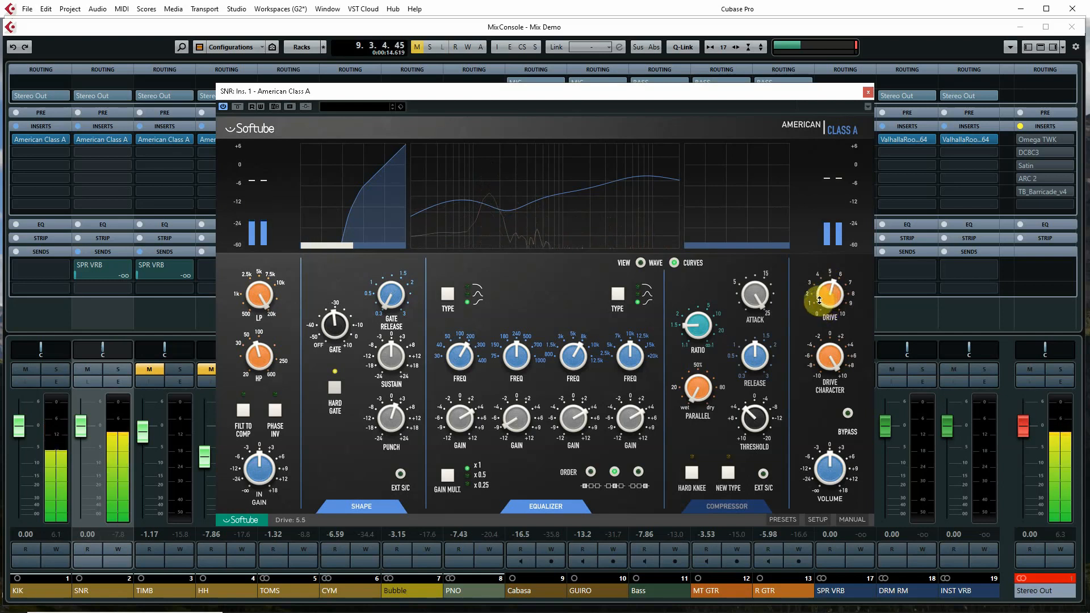
left_click_drag(834, 462, 827, 467)
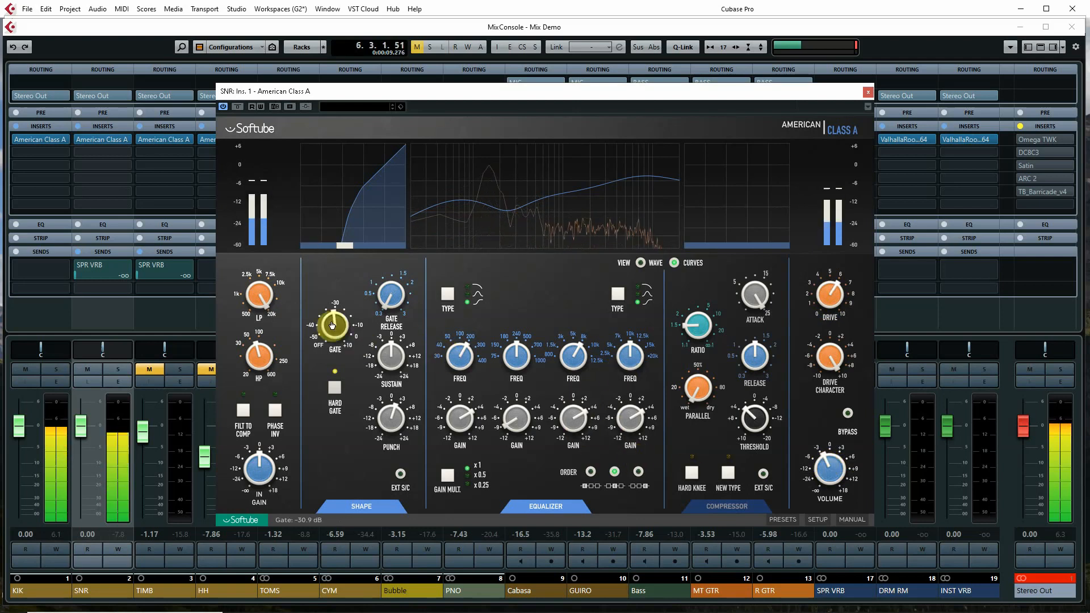
Set the snare's high cut to 11270 Hz, increase the high-mid gain and set the high gain to 2.0 dB.
left_click_drag(254, 293, 258, 319)
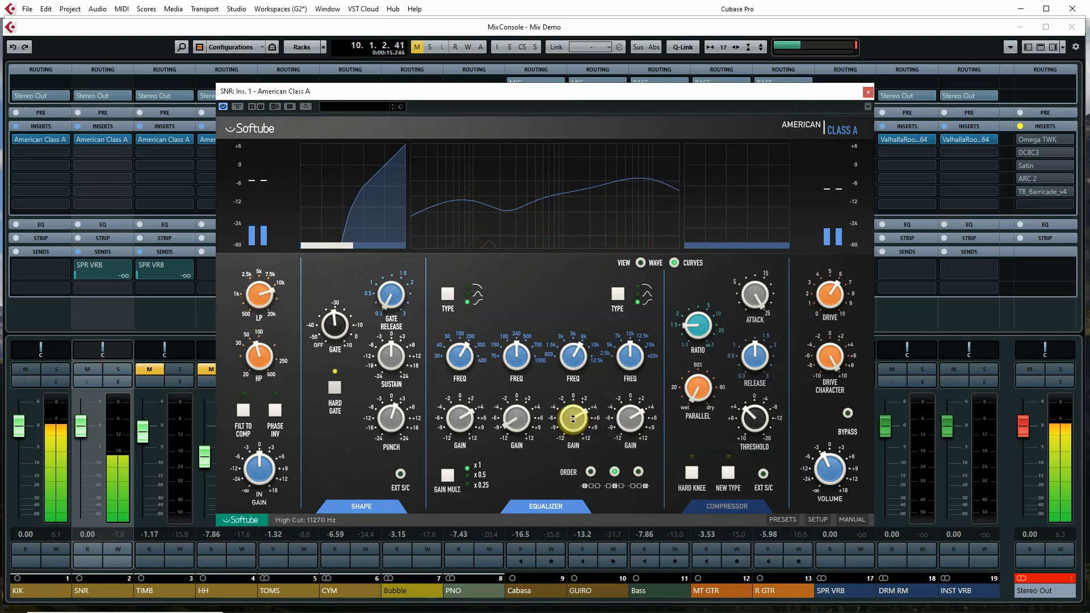
left_click_drag(572, 414, 572, 413)
mouse_move(631, 431)
left_mouse_down()
mouse_move(628, 448)
mouse_move(632, 427)
left_mouse_up()
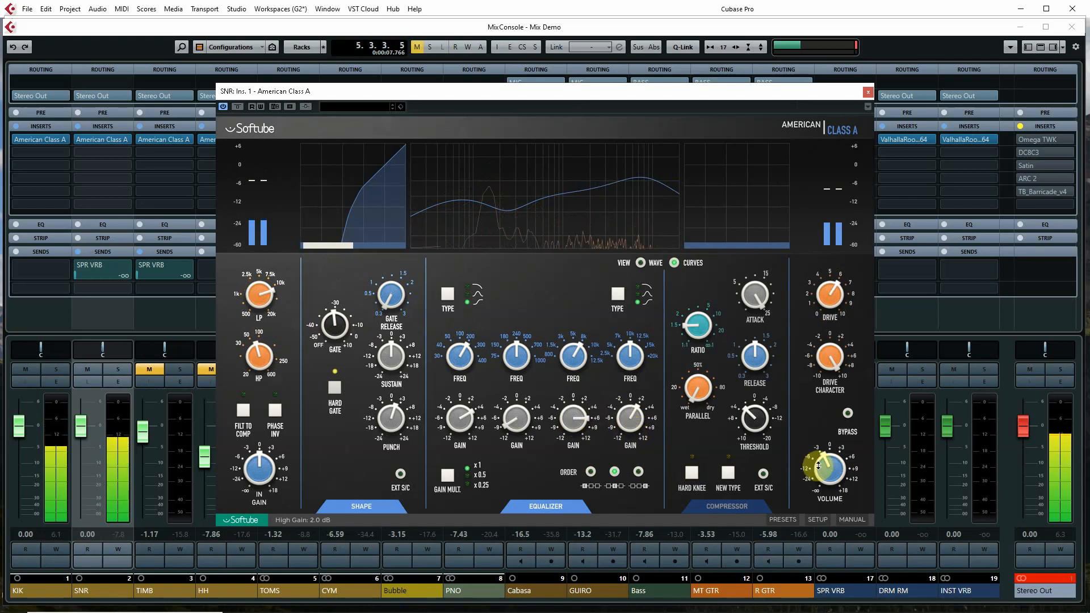
Trim the snare's volume and compress it with a 0.3 s release, 23.2 ms attack, higher ratio and adjusted threshold.
left_click_drag(818, 466, 815, 456)
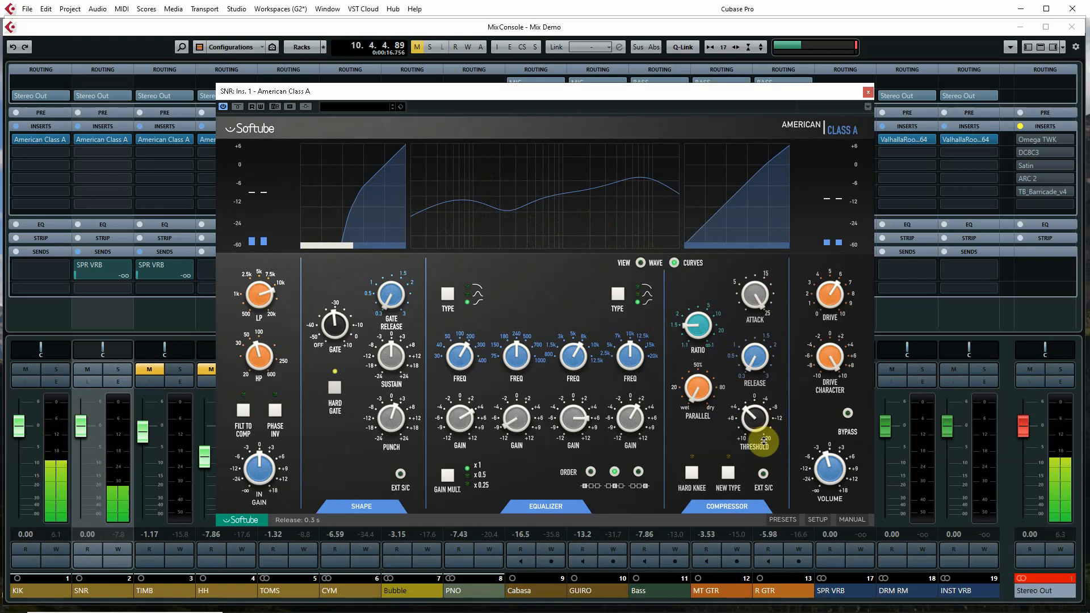
left_click_drag(756, 425, 755, 415)
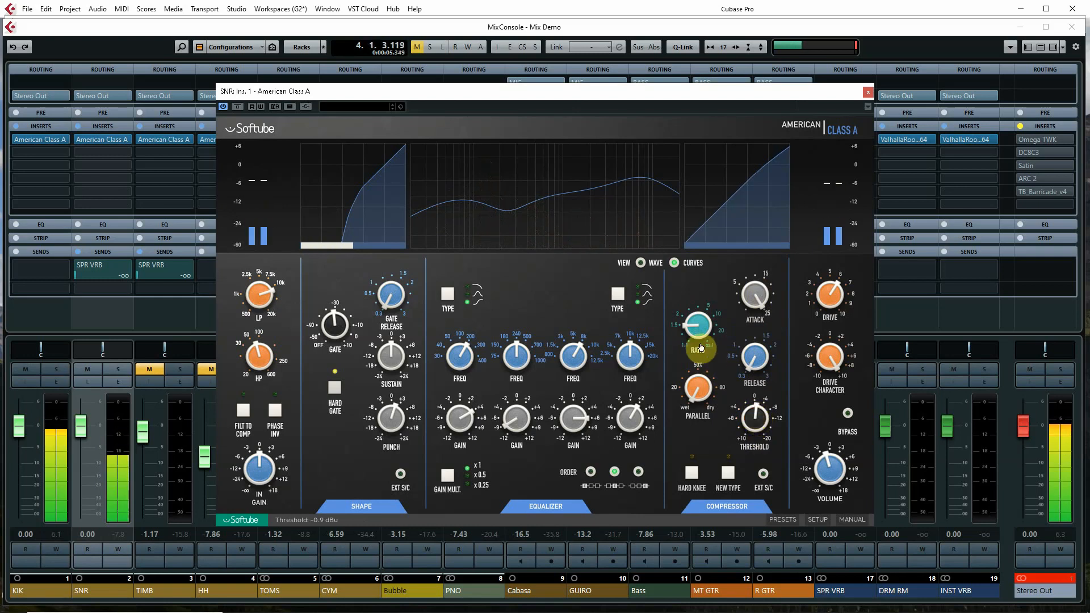
left_click_drag(701, 348, 676, 275)
left_click_drag(755, 425, 750, 420)
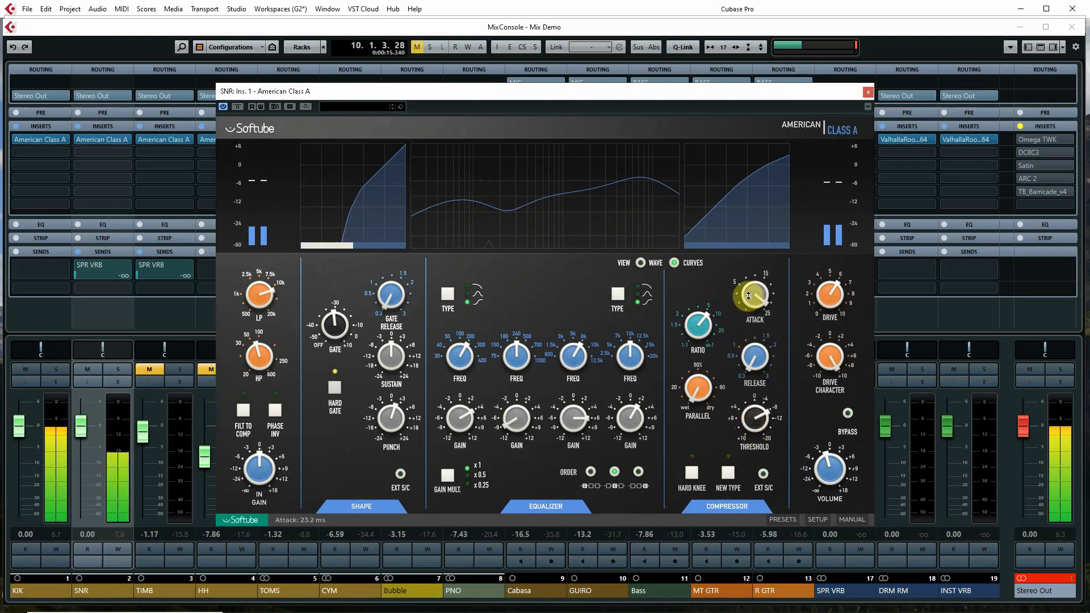
Audition the snare with less high-mid gain and 4.0 dB of high gain, and restore both bands.
left_click_drag(578, 420, 578, 430)
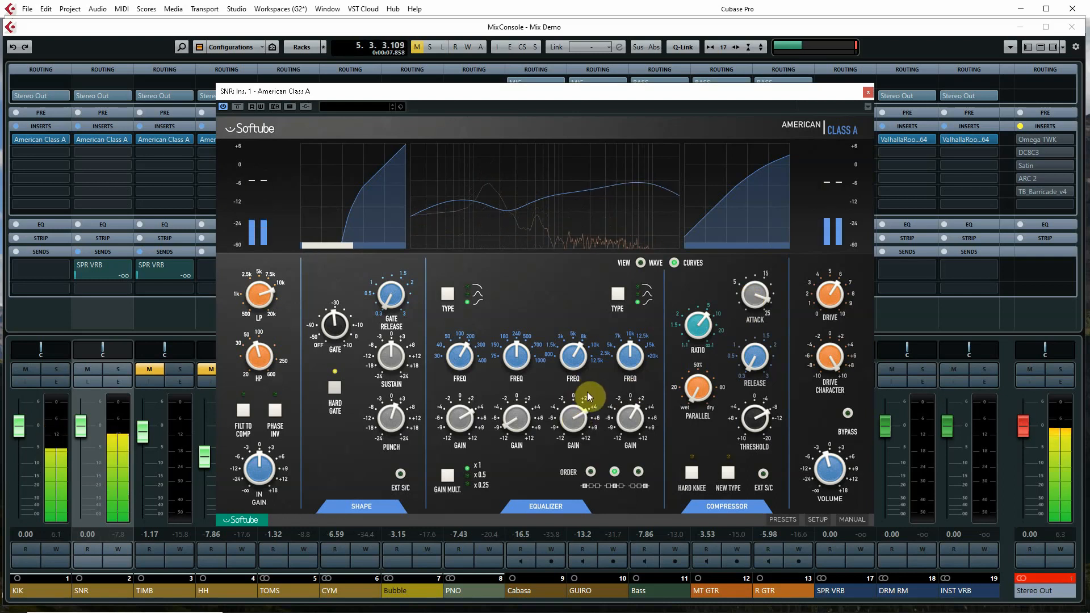
scroll(629, 413, "up", 5)
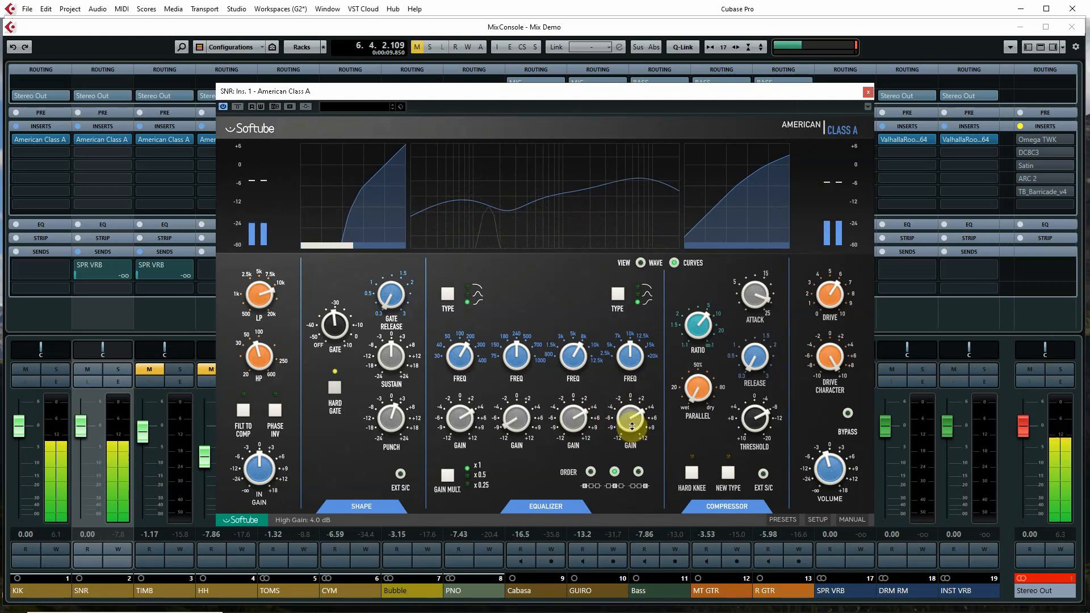
left_click_drag(633, 414, 630, 441)
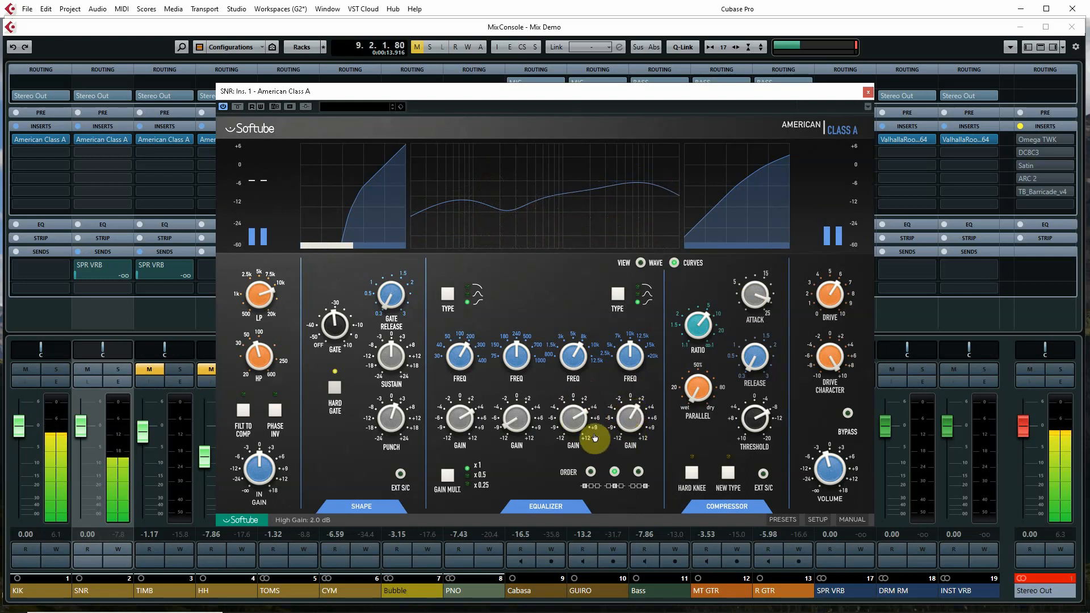
scroll(570, 420, "up", 4)
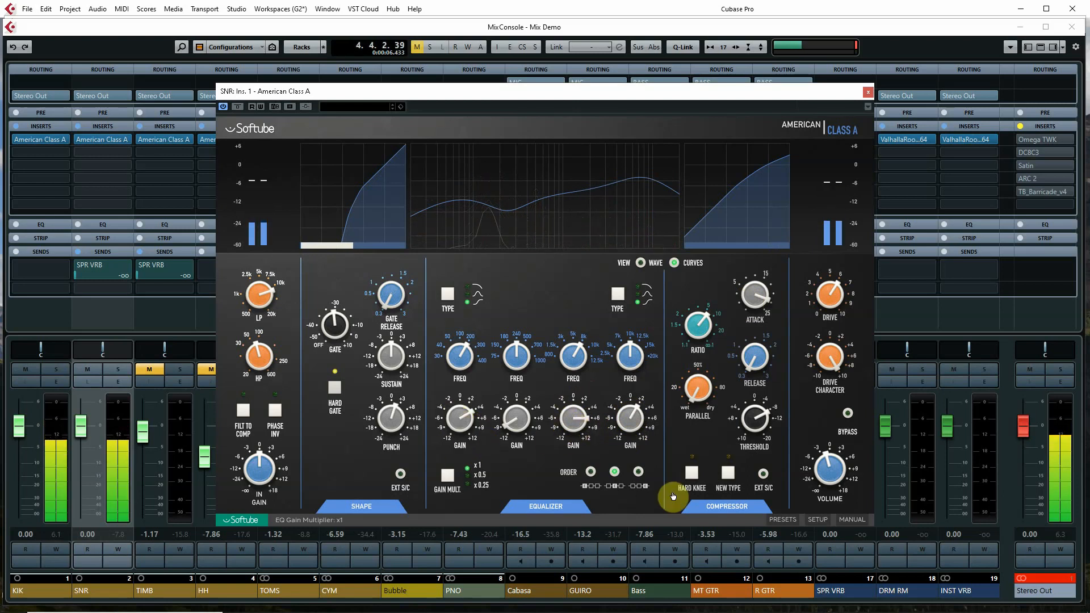
Set the snare's output volume to -3.2 dB and close its American Class A window.
scroll(815, 469, "down", 4)
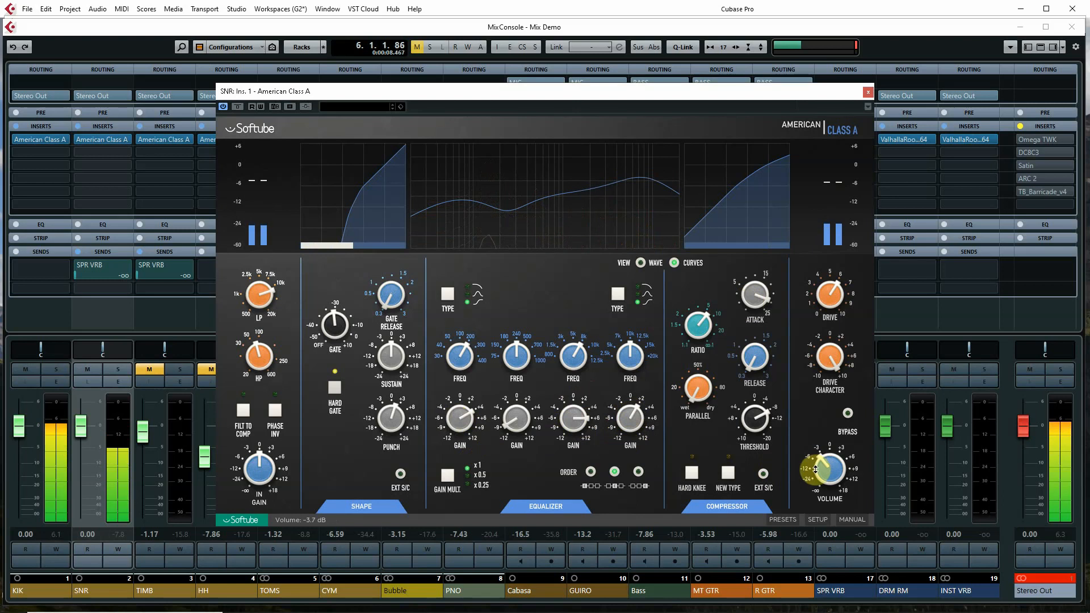
scroll(815, 469, "up", 1)
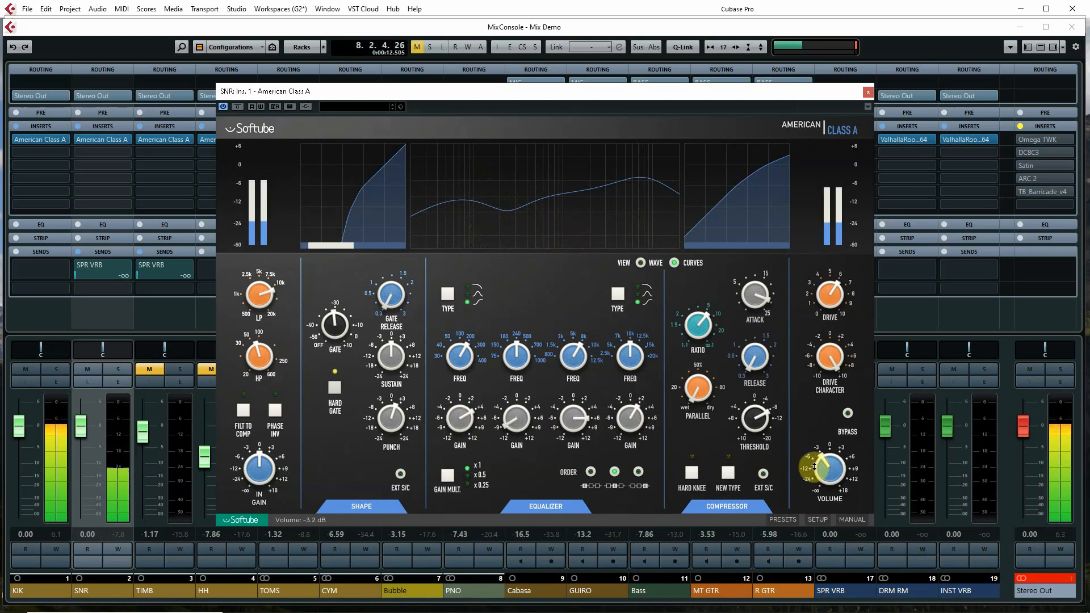
left_click(867, 91)
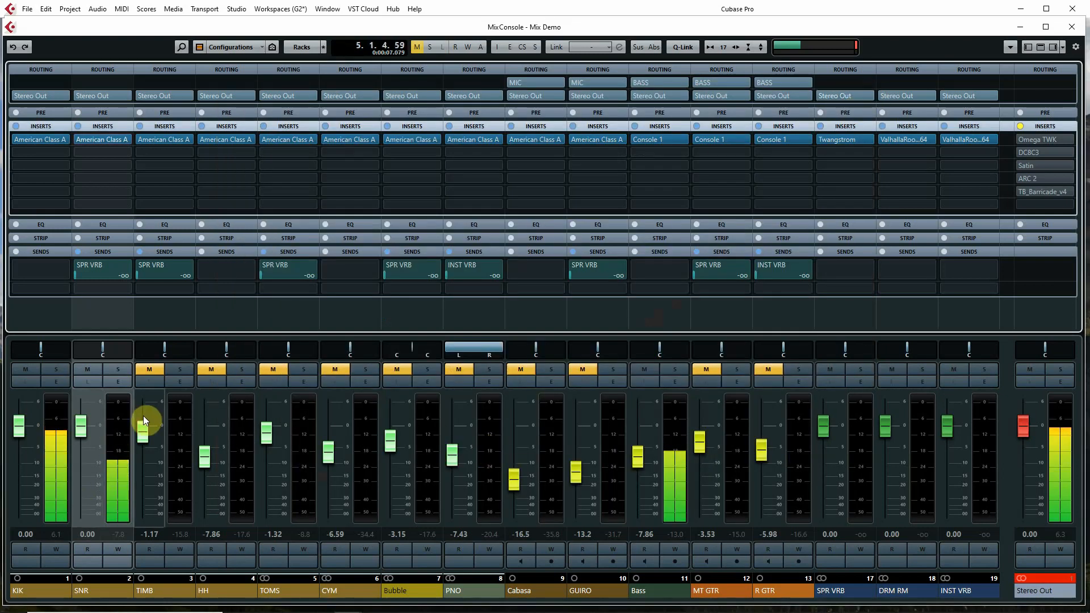
Unmute the HH channel and set the low cut in its American Class A plug-in to 600 Hz.
left_click(210, 369)
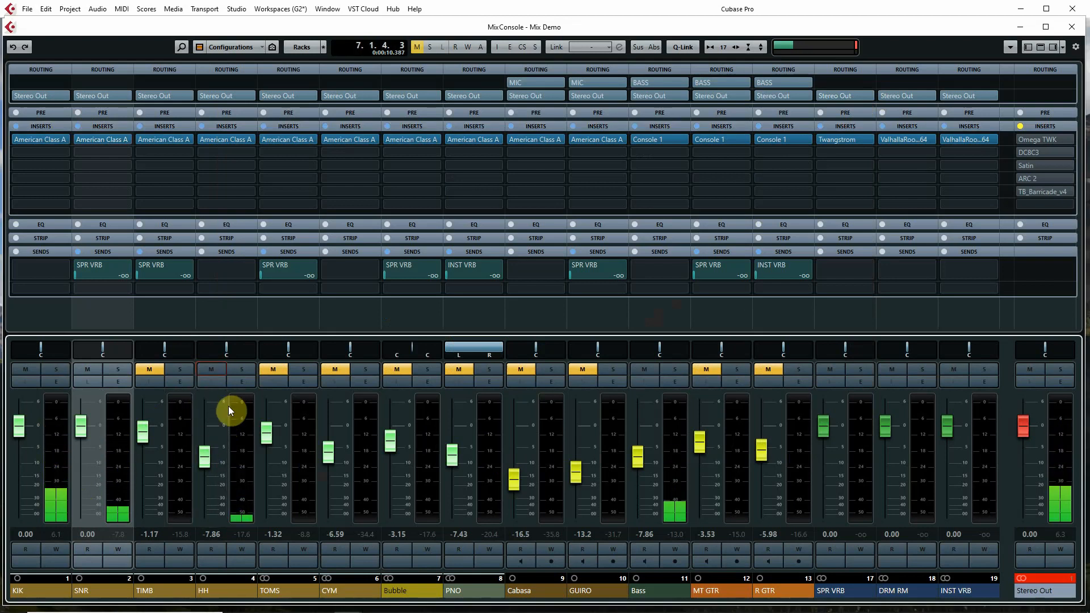
left_click(218, 139)
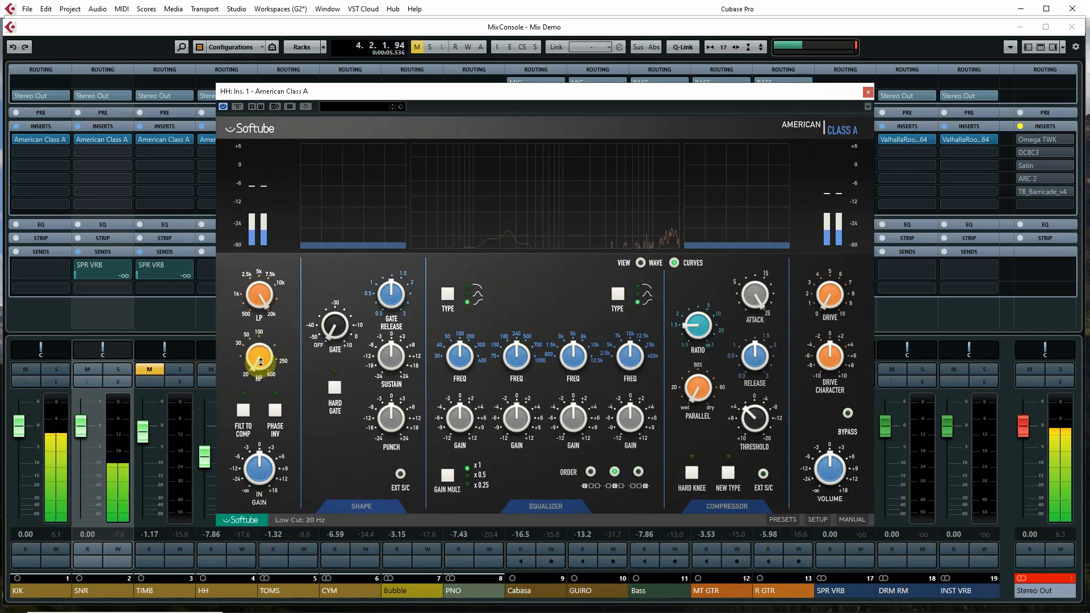
left_click_drag(261, 361, 247, 293)
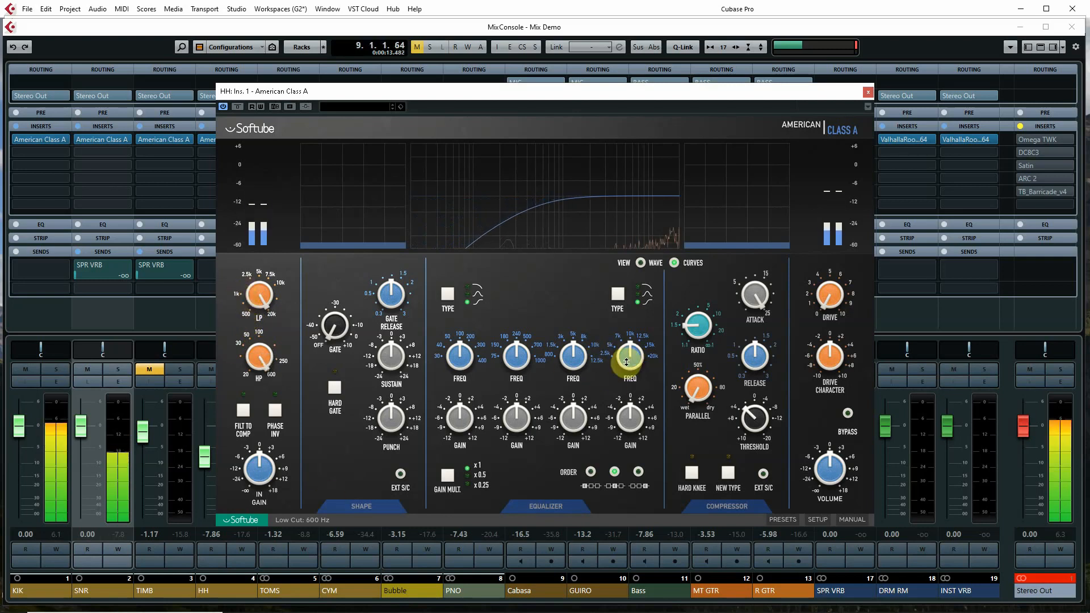
Raise the hi-hat's high-band frequency, make it a bell with 9.0 dB of gain, and trim the output volume.
left_click_drag(629, 360, 626, 352)
left_click(624, 301)
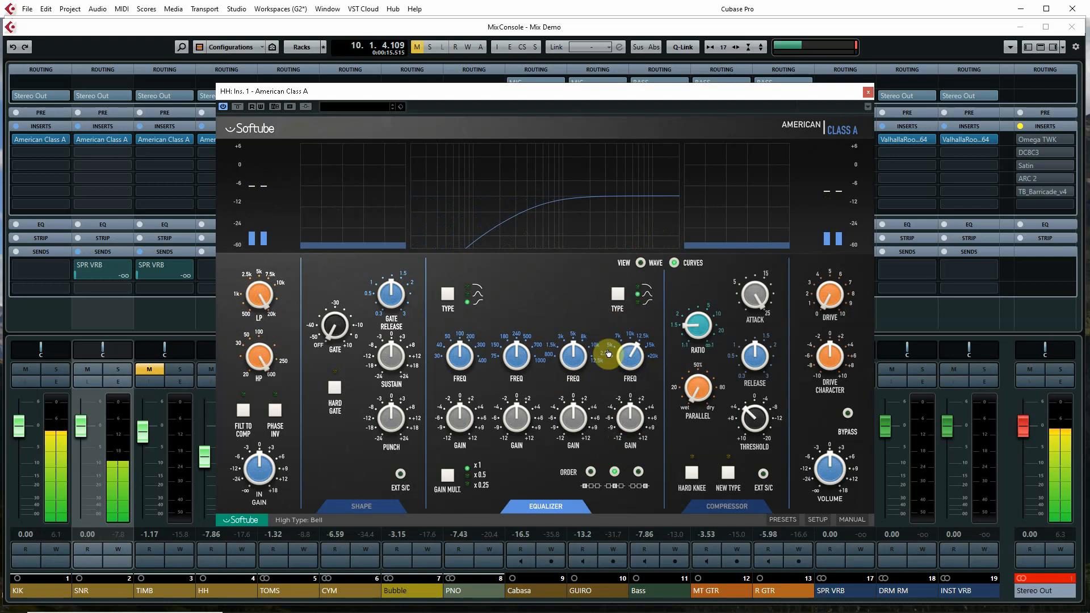
mouse_move(628, 415)
left_mouse_down()
mouse_move(628, 424)
mouse_move(627, 408)
left_mouse_up()
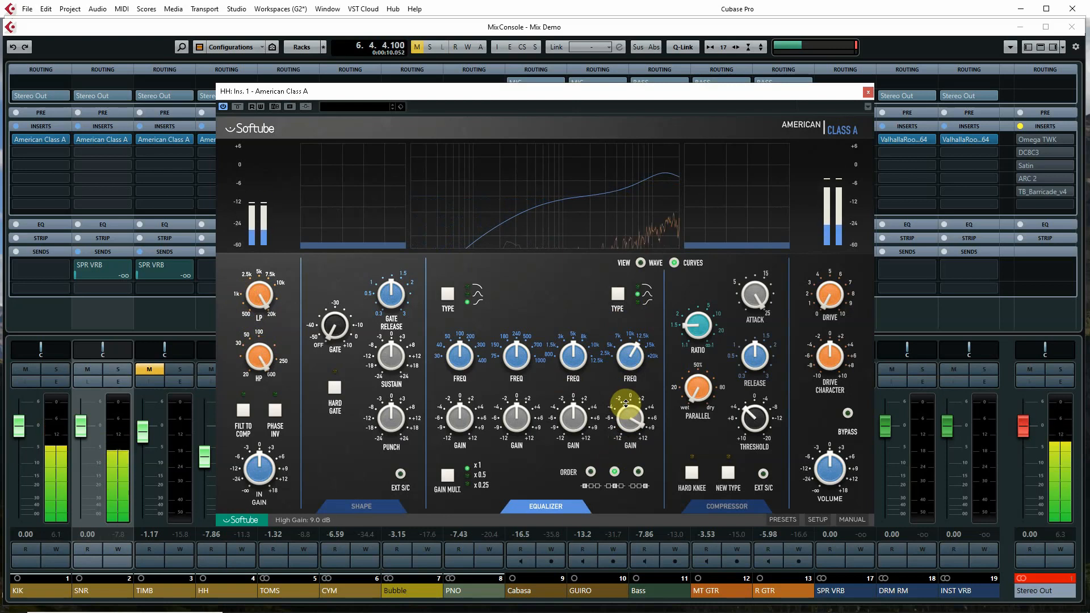
left_click_drag(824, 457, 823, 463)
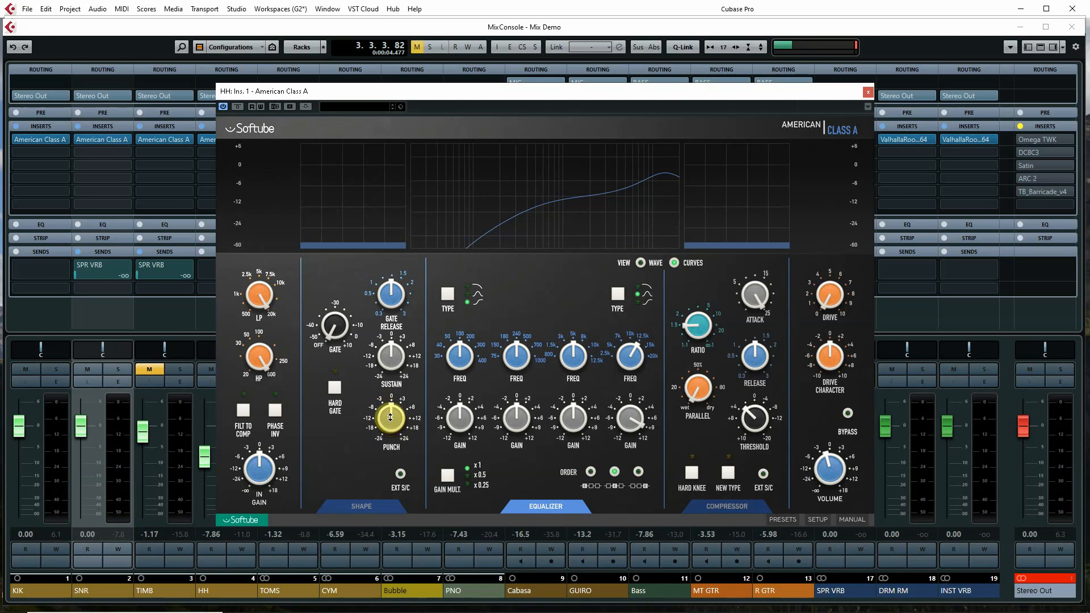
Audition 17.0 dB of punch on the hi-hat in the mix and soloed, reset punch to 0.0 dB, and unsolo HH.
key("space")
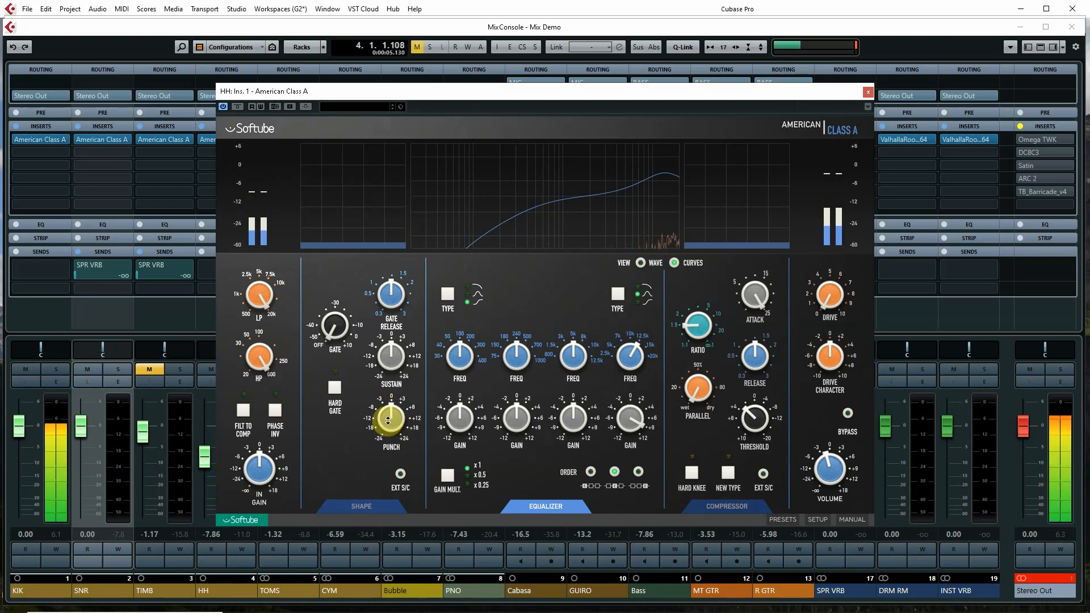
left_click_drag(390, 419, 382, 382)
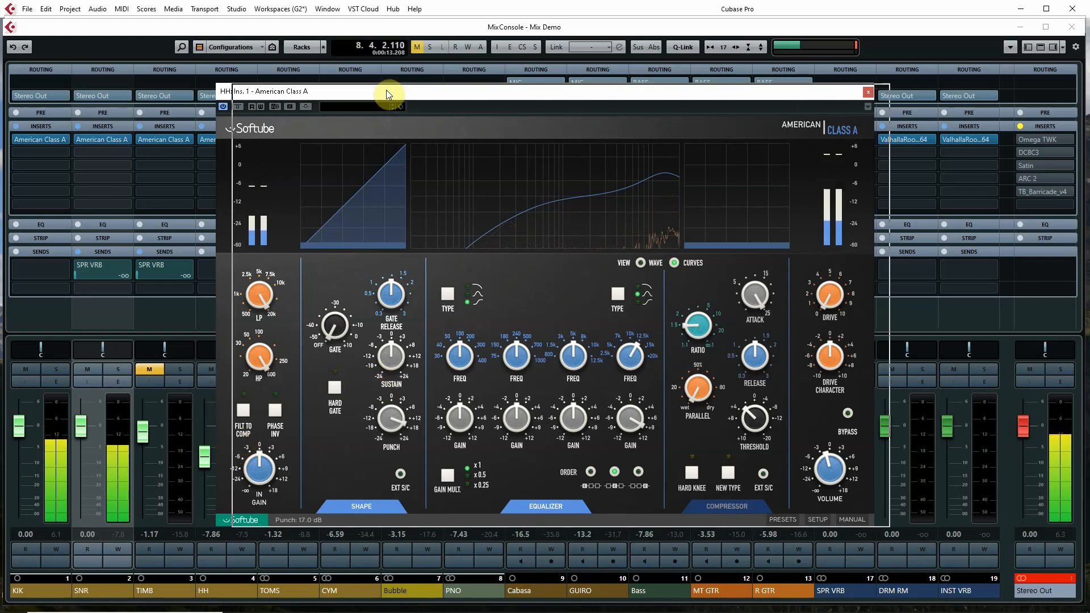
left_click_drag(386, 90, 443, 91)
left_click(236, 370)
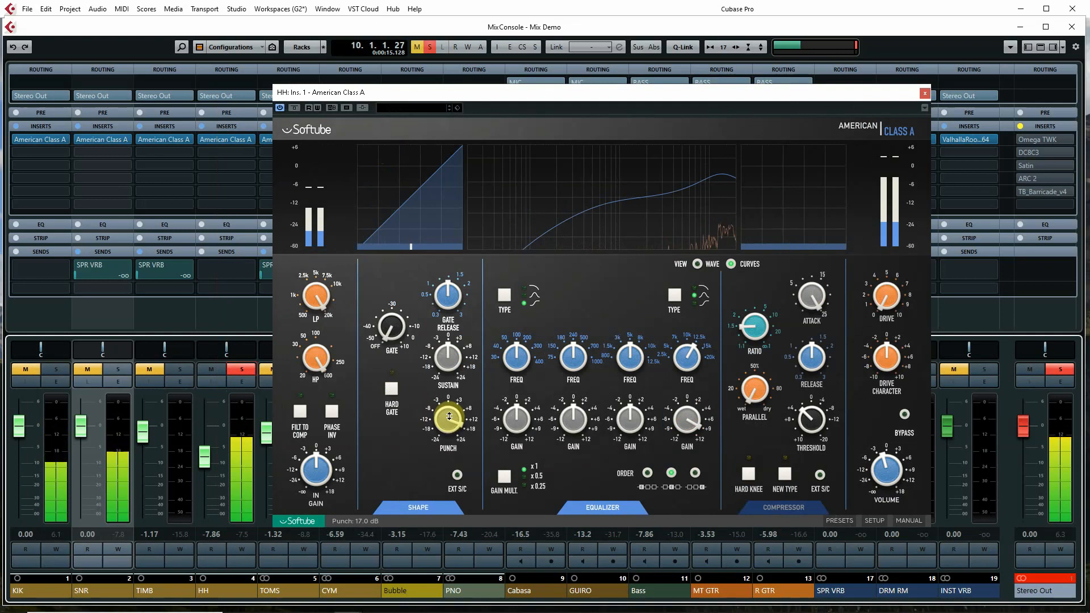
left_click_drag(448, 418, 448, 457)
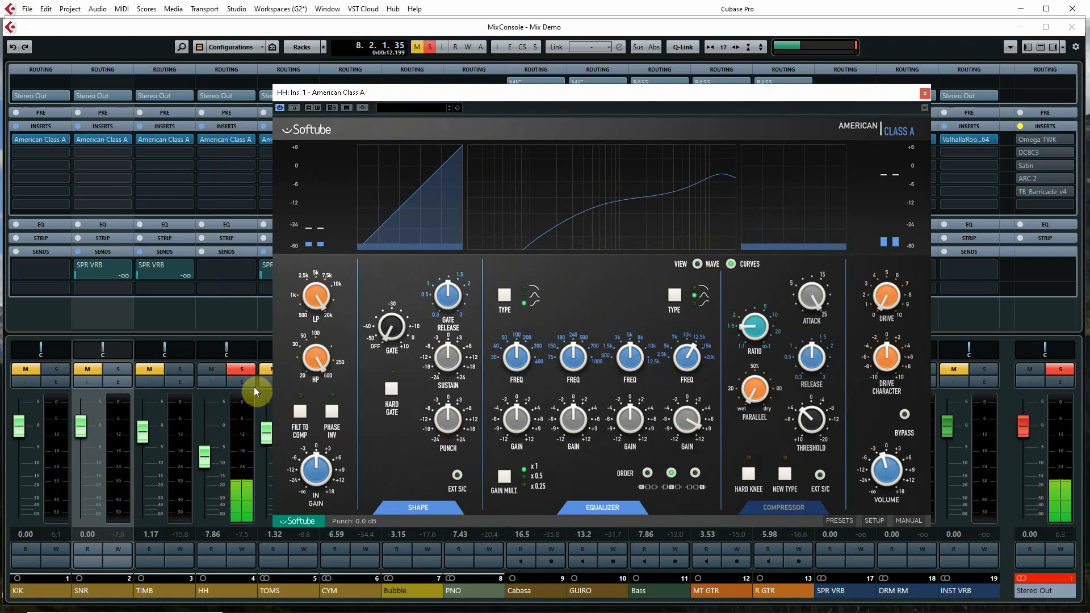
left_click(247, 369)
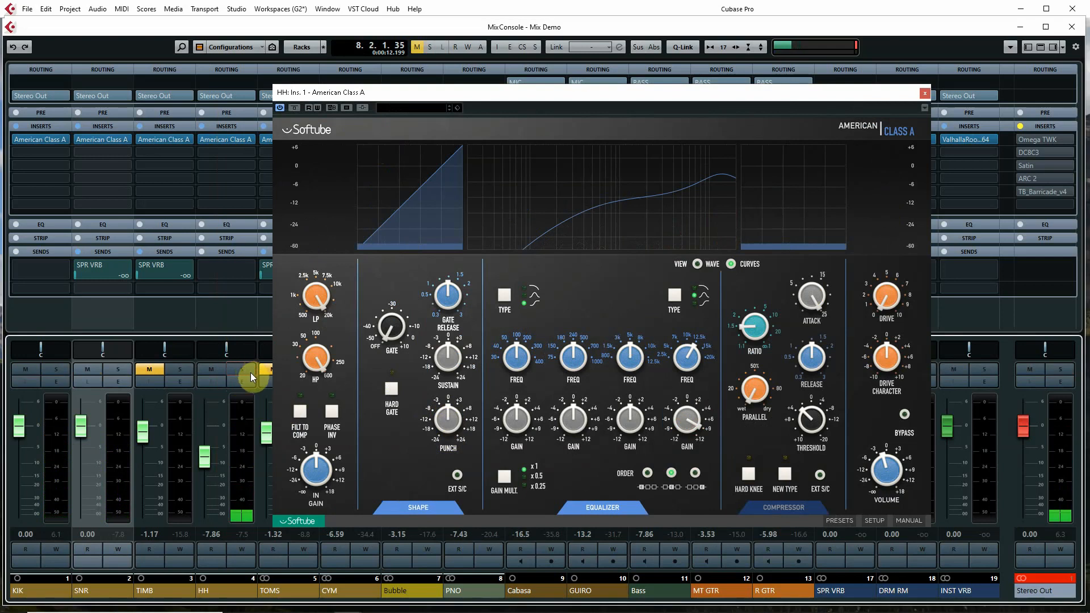
Close the hi-hat's American Class A window and unmute the TOMS channel.
left_click_drag(611, 92, 553, 79)
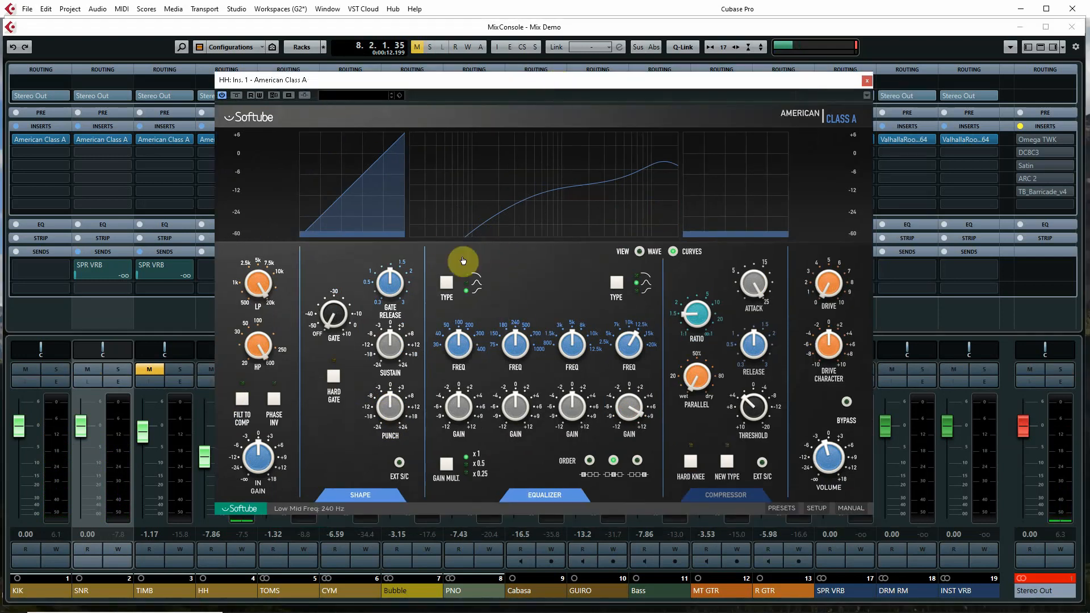
left_click(868, 81)
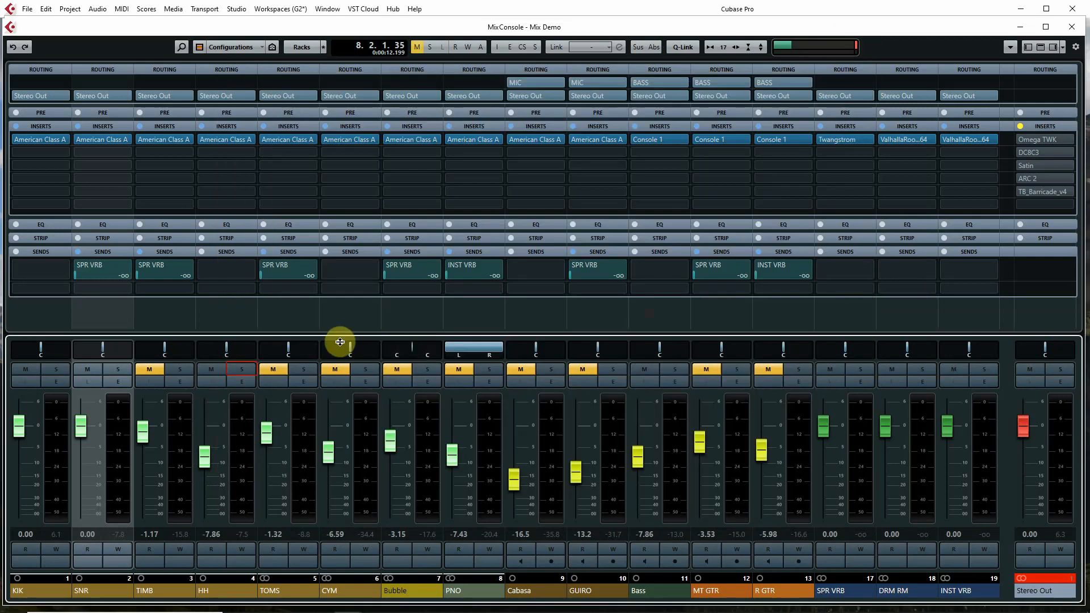
left_click(271, 370)
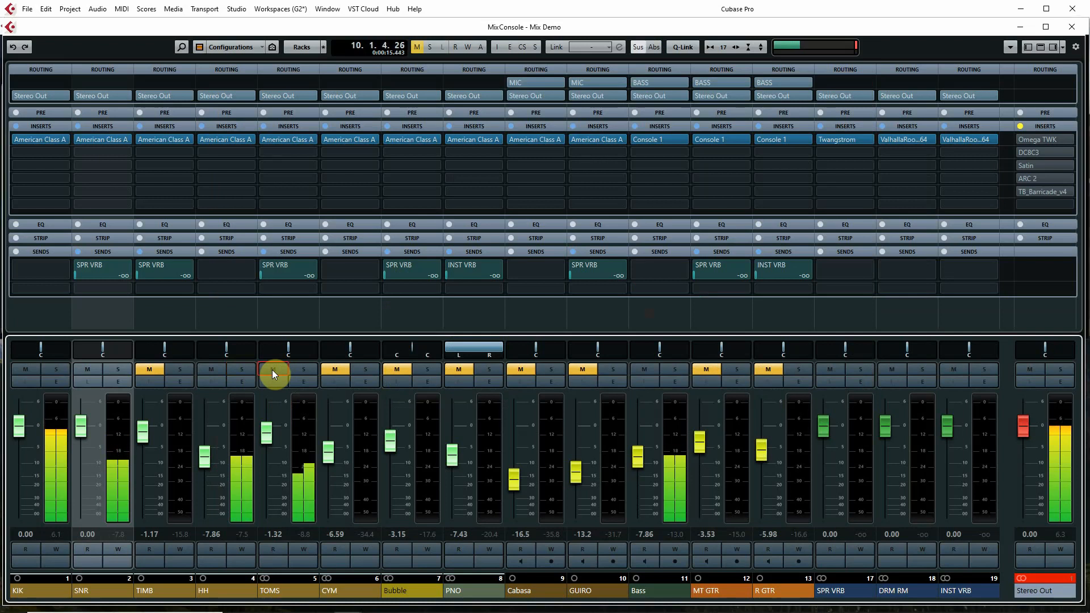
Bring up the project window and shorten the playback loop to the section around bar 9.
key("alt+1")
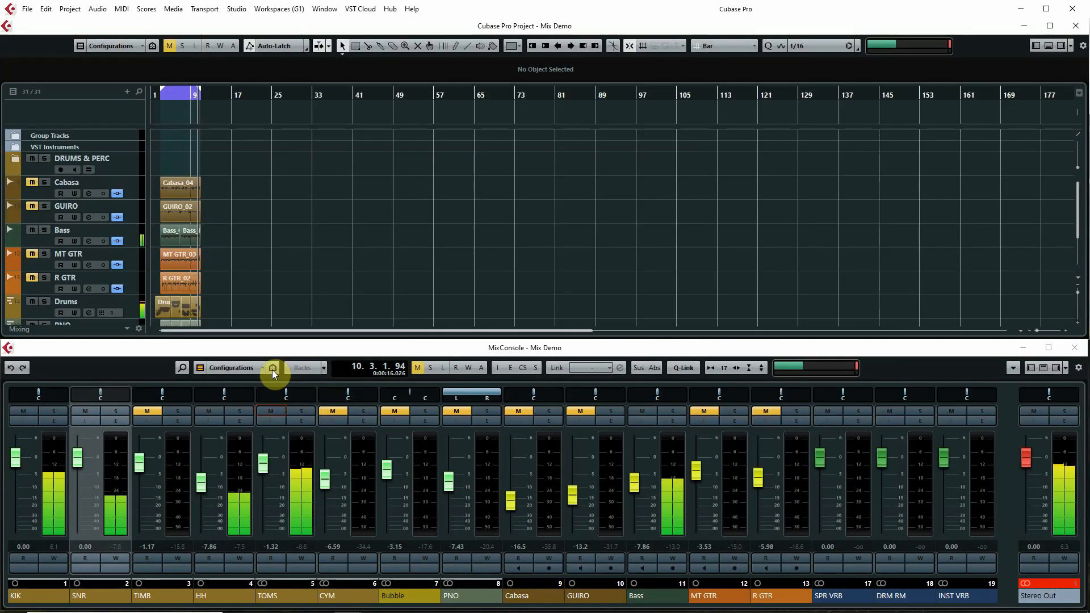
left_click(173, 96)
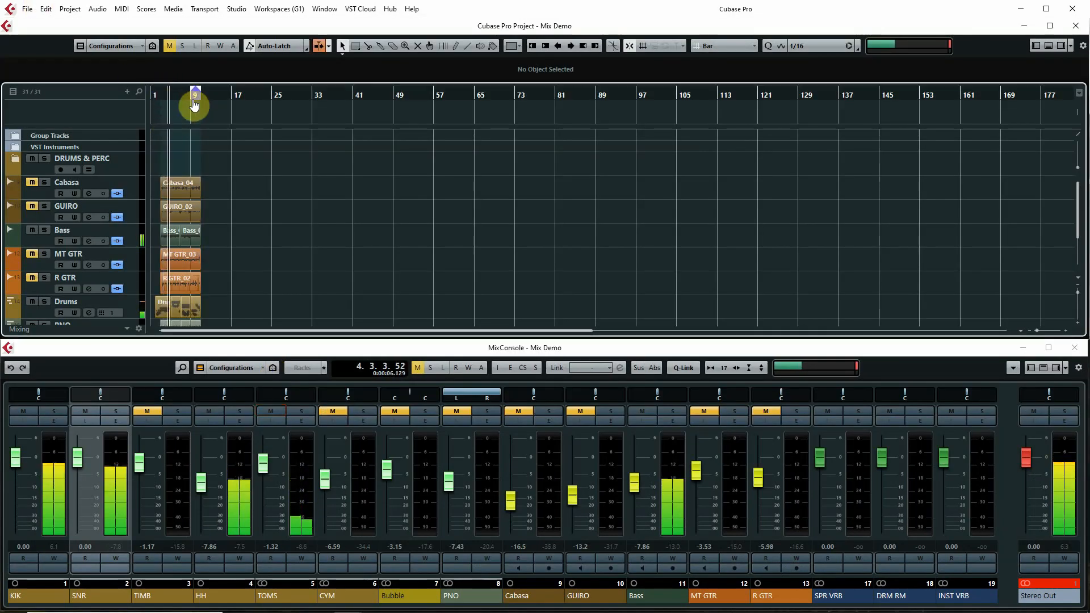
left_click(194, 105)
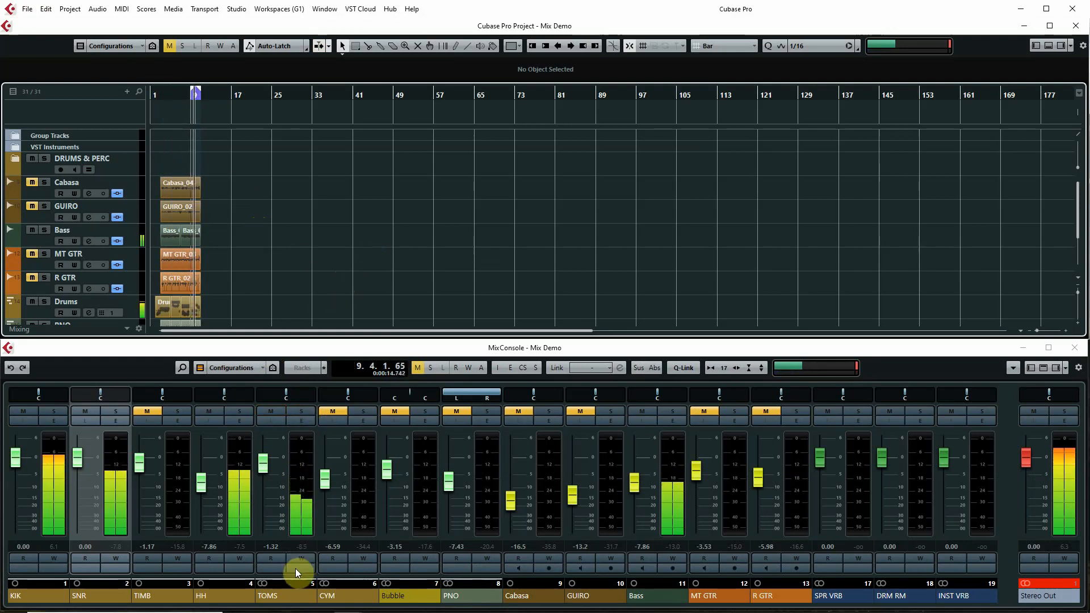
Open the TOMS channel's American Class A plug-in, set low mid gain to -4.0 dB and raise the low cut.
left_click(302, 420)
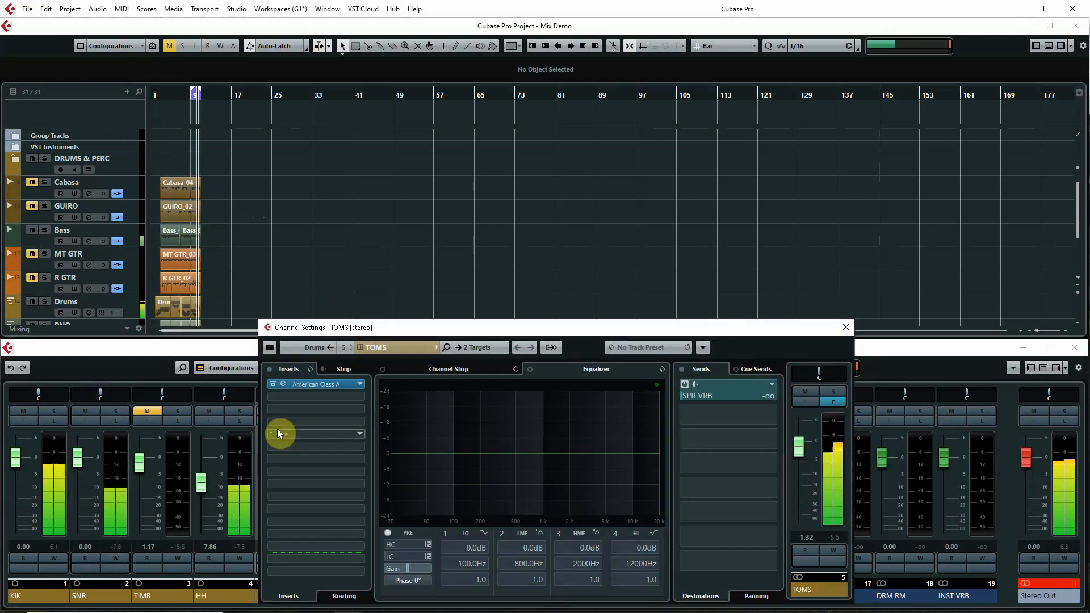
left_click(285, 384)
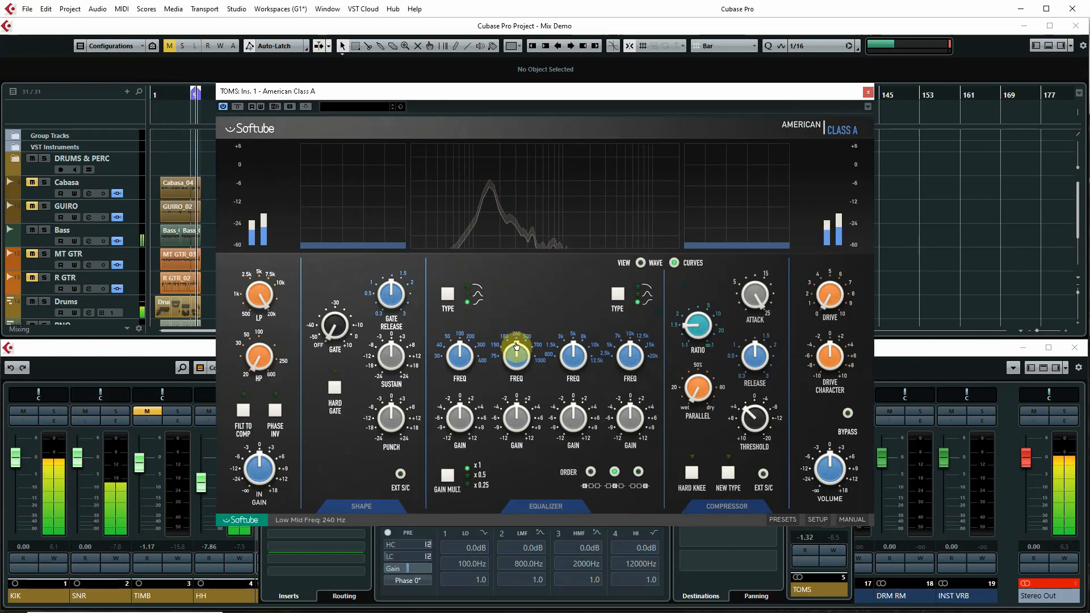
left_click_drag(515, 412, 509, 418)
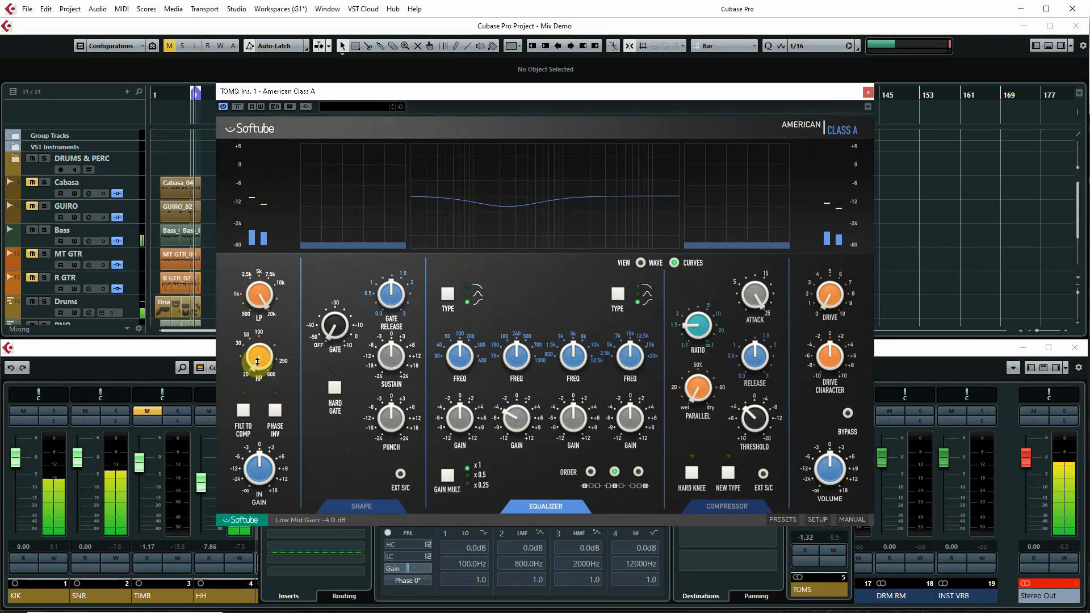
left_click_drag(258, 362, 265, 327)
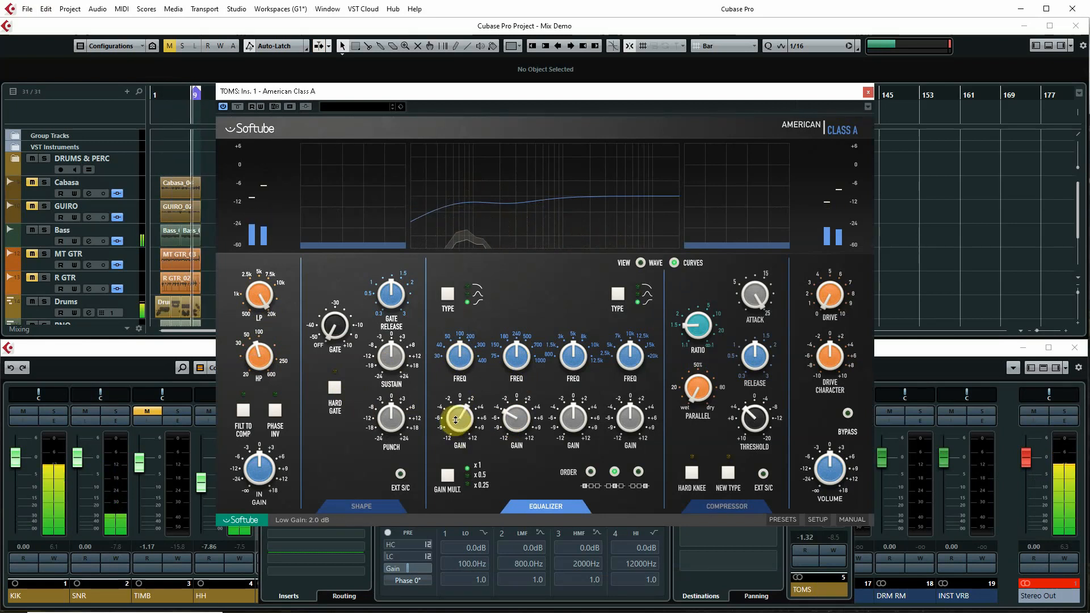
Boost the toms' low gain to 6.0 dB, raise the high-mid frequency and boost that band.
left_click_drag(454, 422, 463, 418)
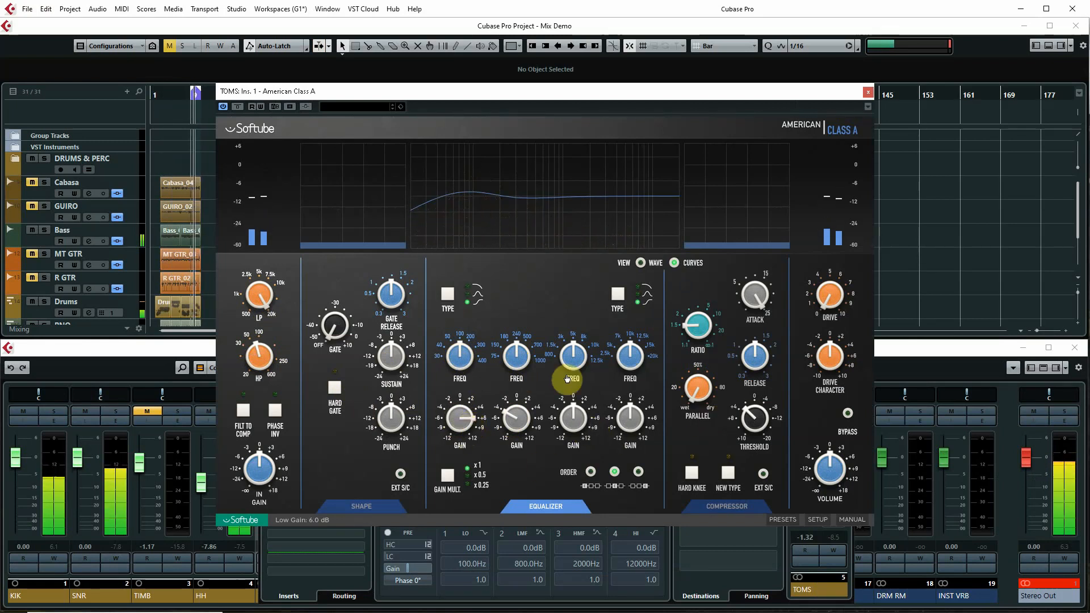
left_click_drag(569, 368, 571, 356)
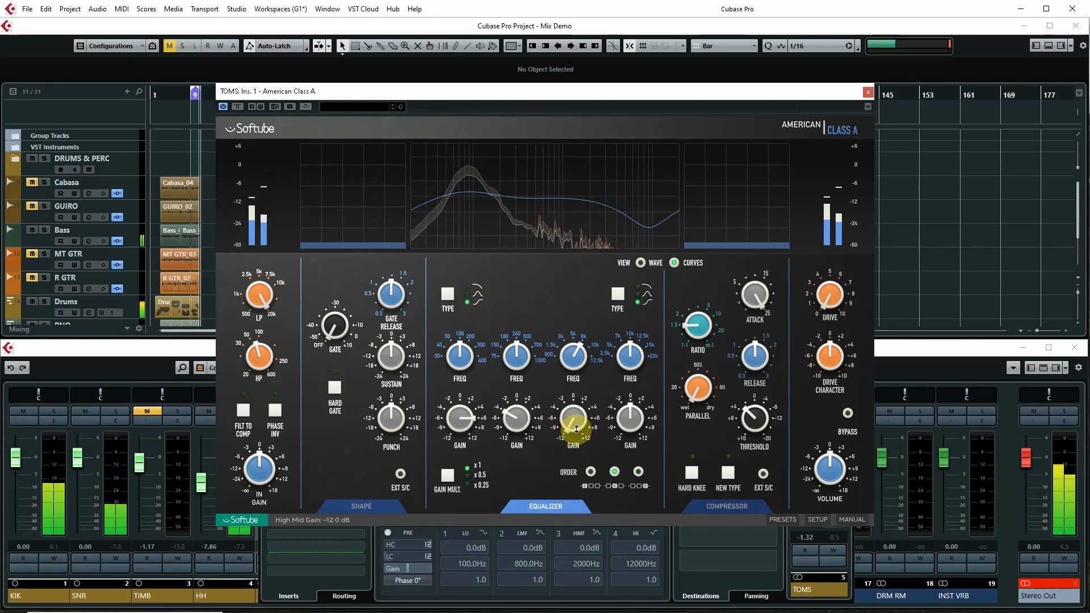
left_click_drag(573, 428, 567, 400)
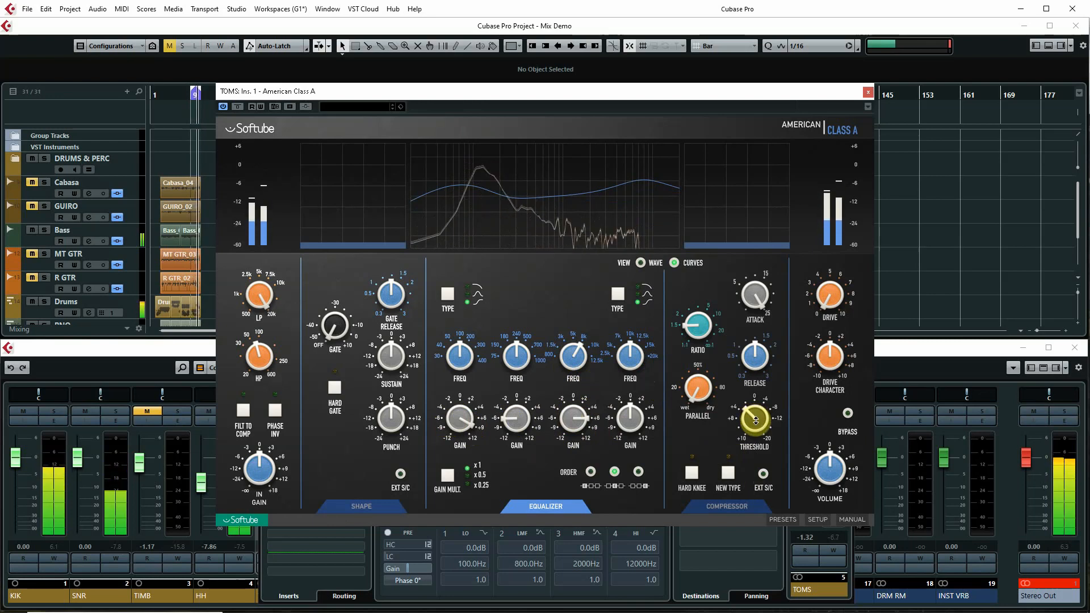
Compress the toms with a hard knee, a higher ratio, a faster release and a threshold of -2.1 dBu.
left_click(708, 471)
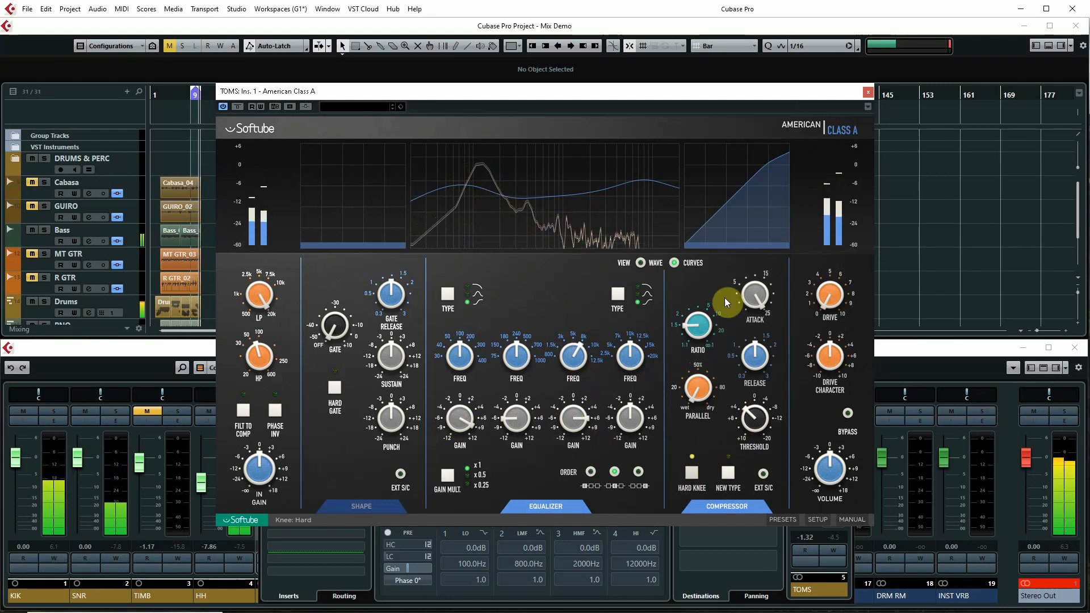
left_click_drag(703, 328, 707, 328)
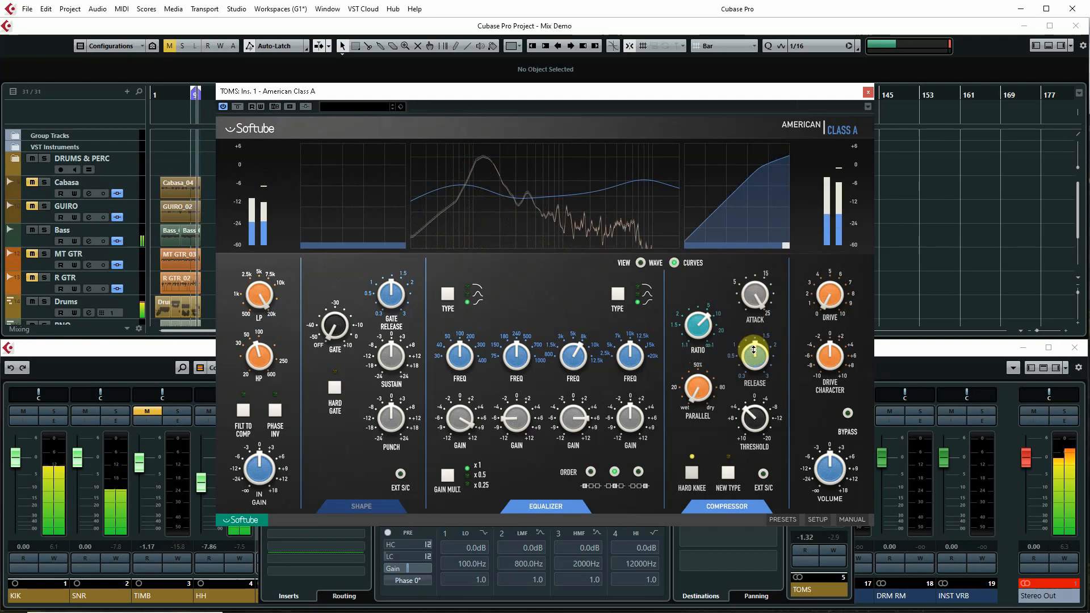
left_click_drag(755, 438, 749, 405)
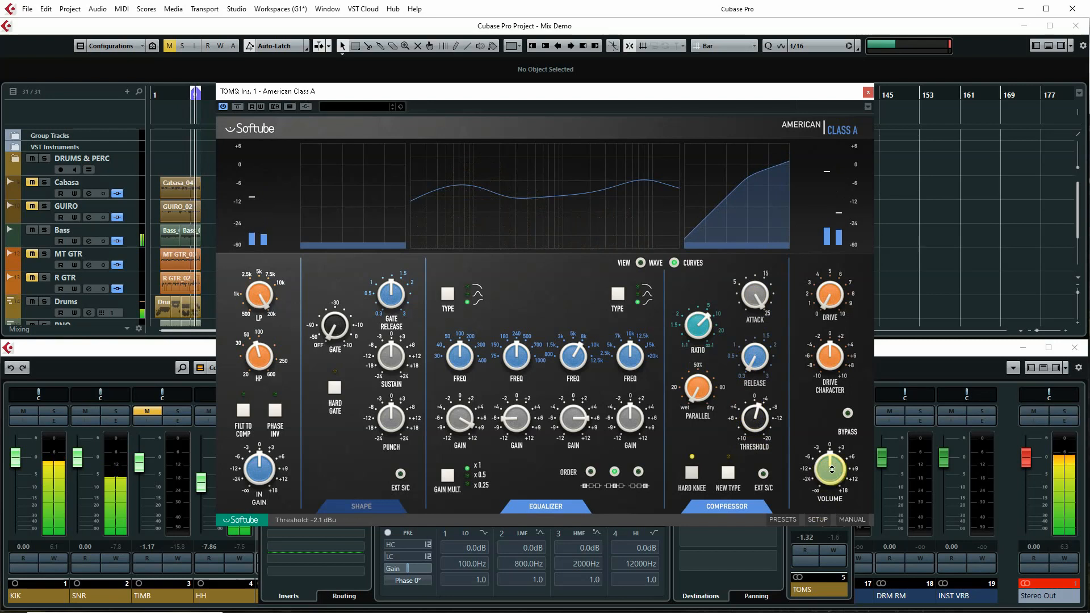
Add drive to the toms with a higher drive character and set the output volume to -4.5 dB.
left_click_drag(829, 463, 824, 468)
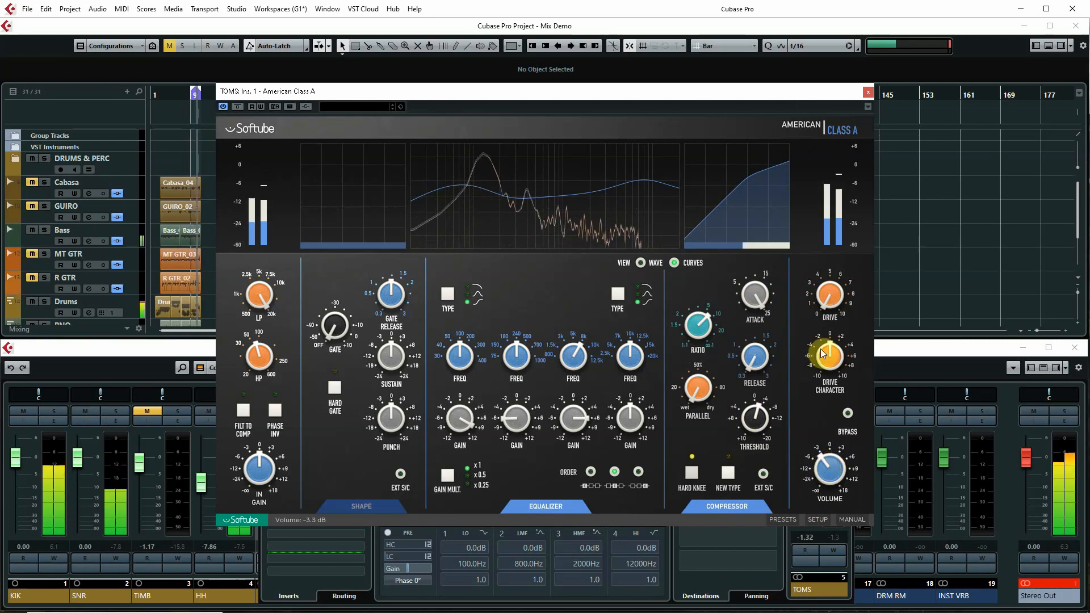
left_click_drag(828, 320, 826, 290)
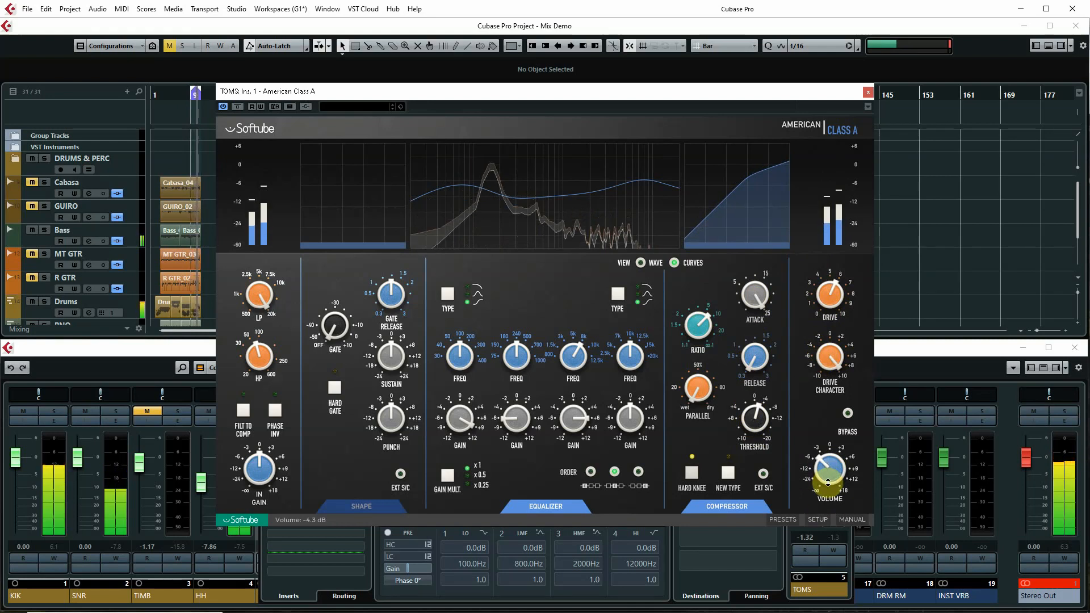
left_click_drag(828, 482, 820, 497)
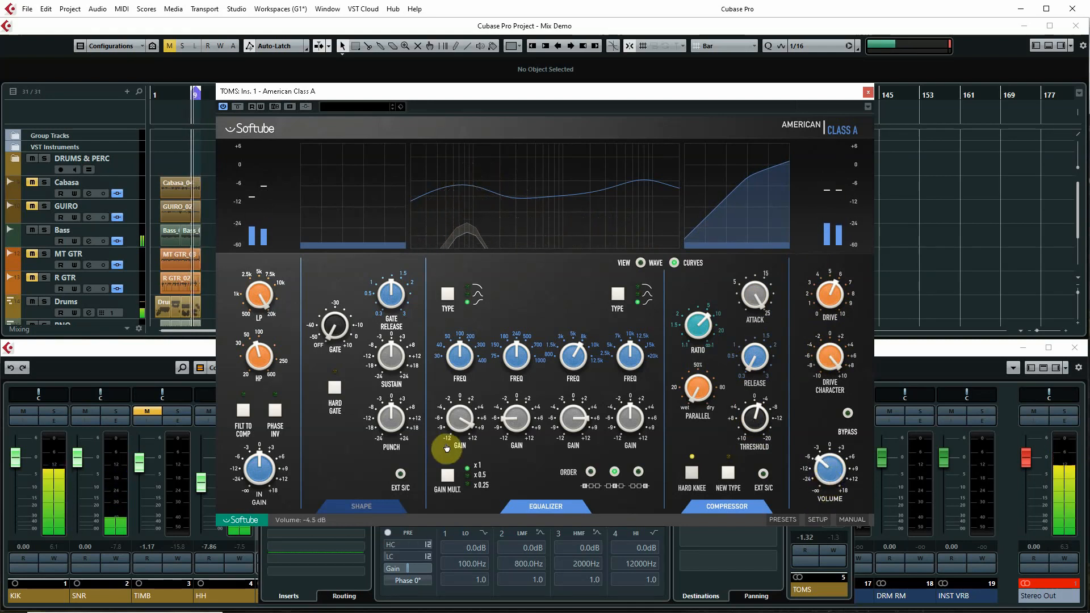
Compare the toms with the plug-in bypassed and active, check the output volume, and close its window.
left_click(236, 107)
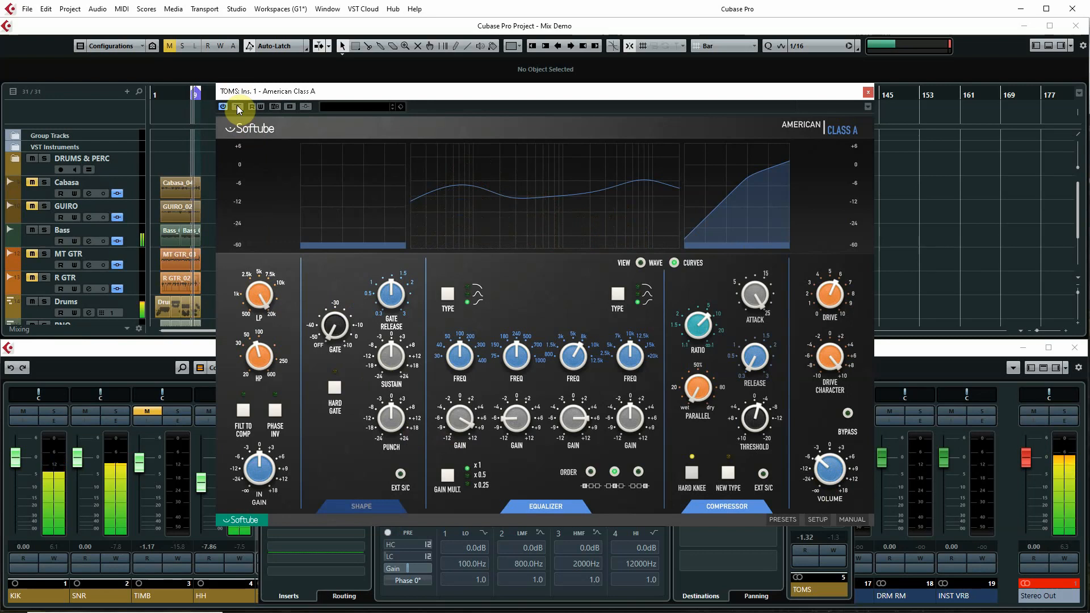
left_click(238, 107)
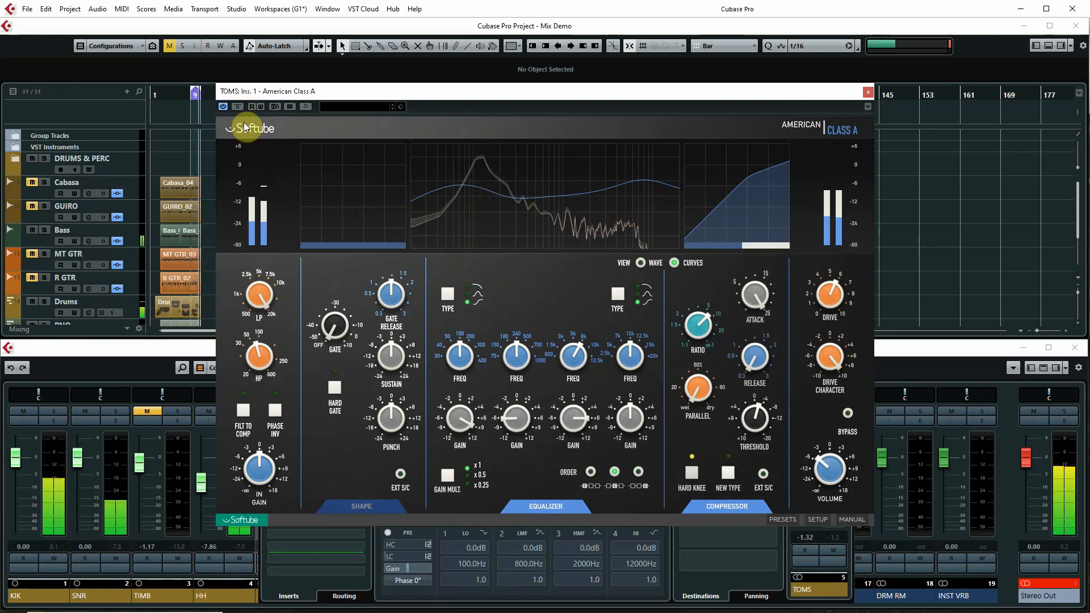
left_click_drag(825, 448, 818, 458)
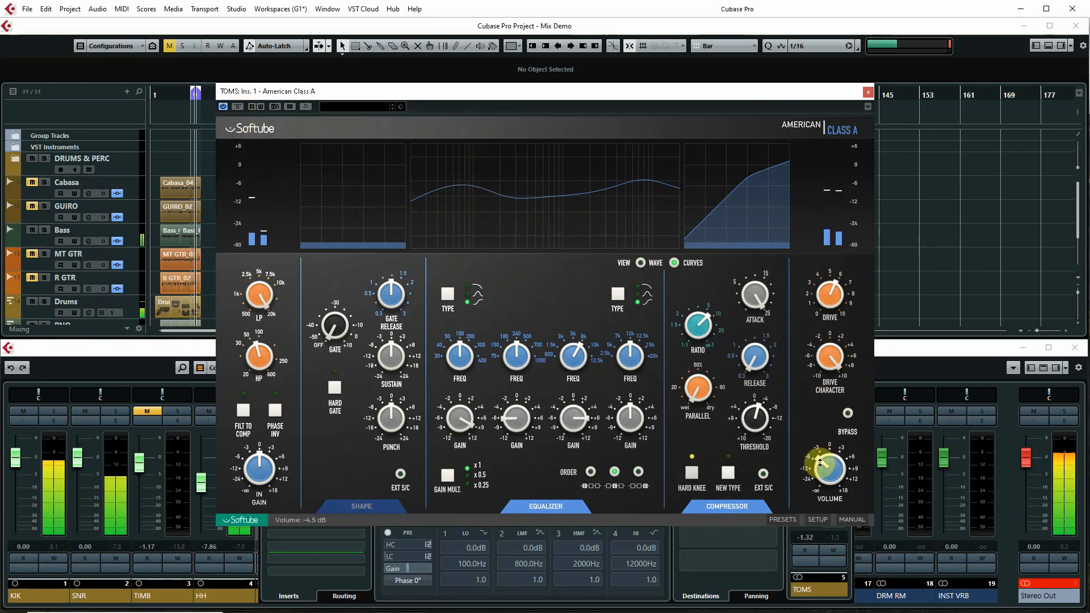
left_click(867, 92)
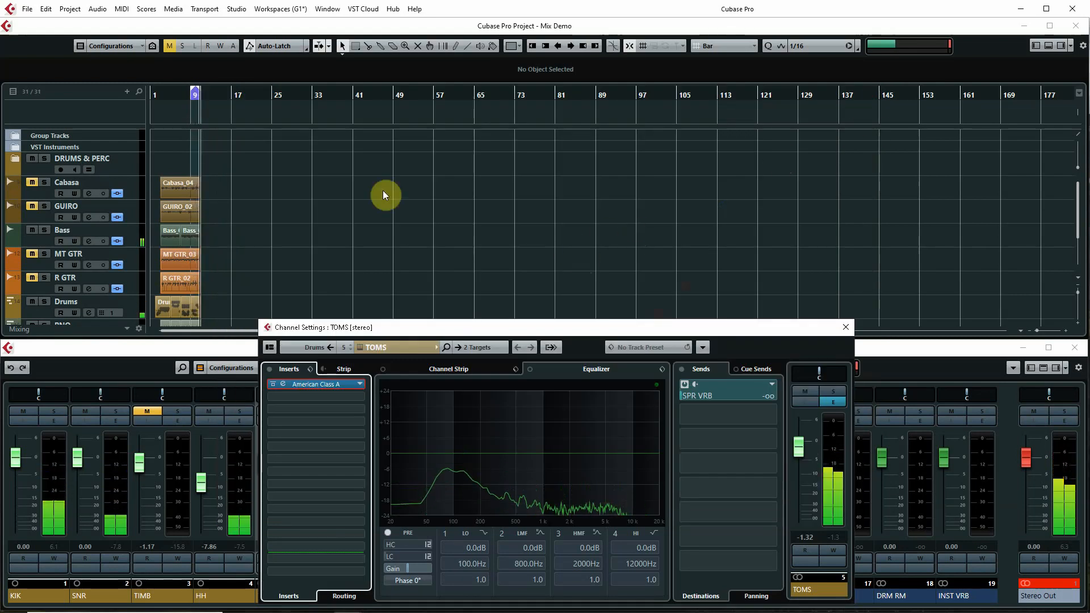
Extend the playback loop back to start at bar 3 and close the TOMS channel settings.
left_click(194, 89)
left_click(160, 97)
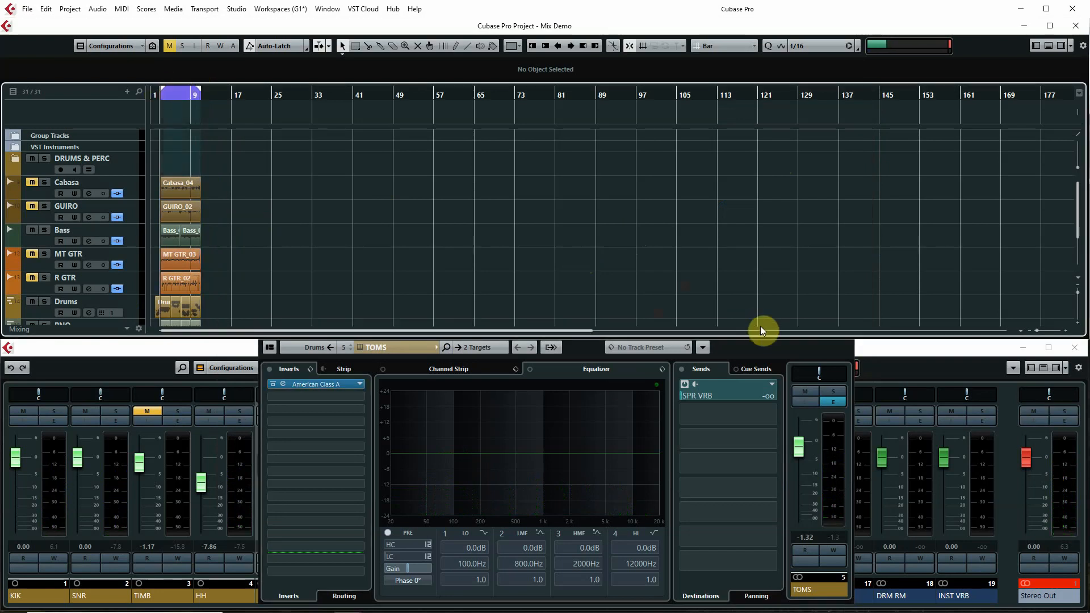
left_click(794, 355)
left_click(850, 324)
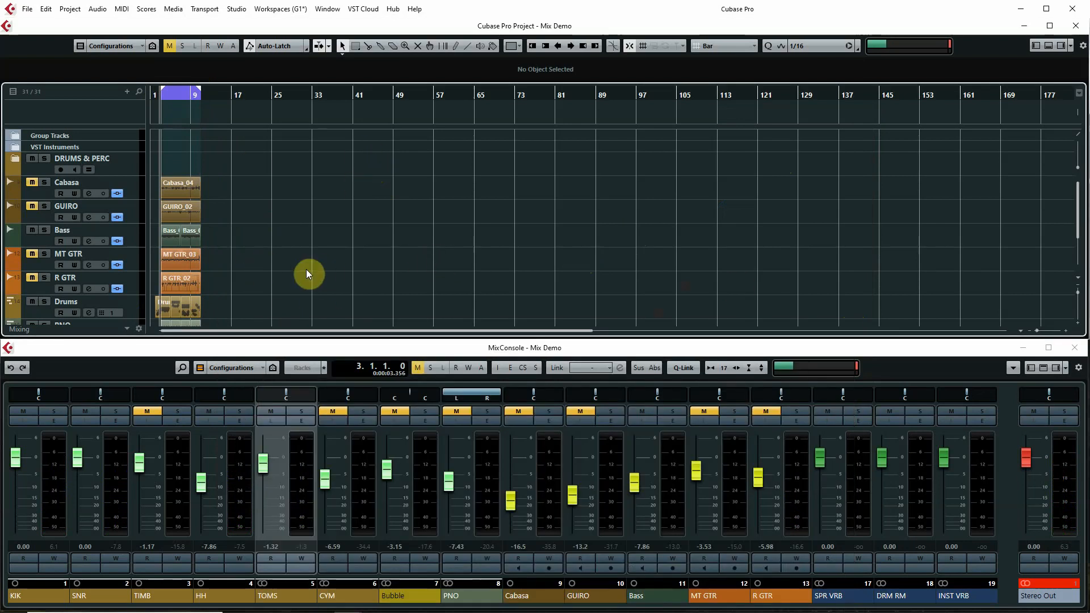
Open the American Class A plug-in on the KIK channel.
left_click(56, 421)
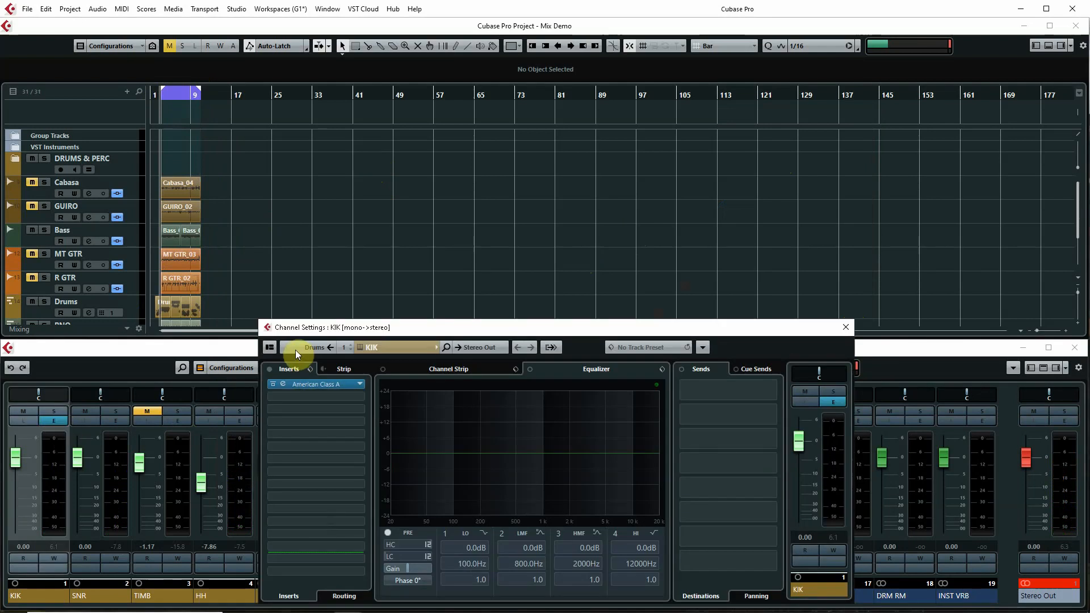
left_click(290, 390)
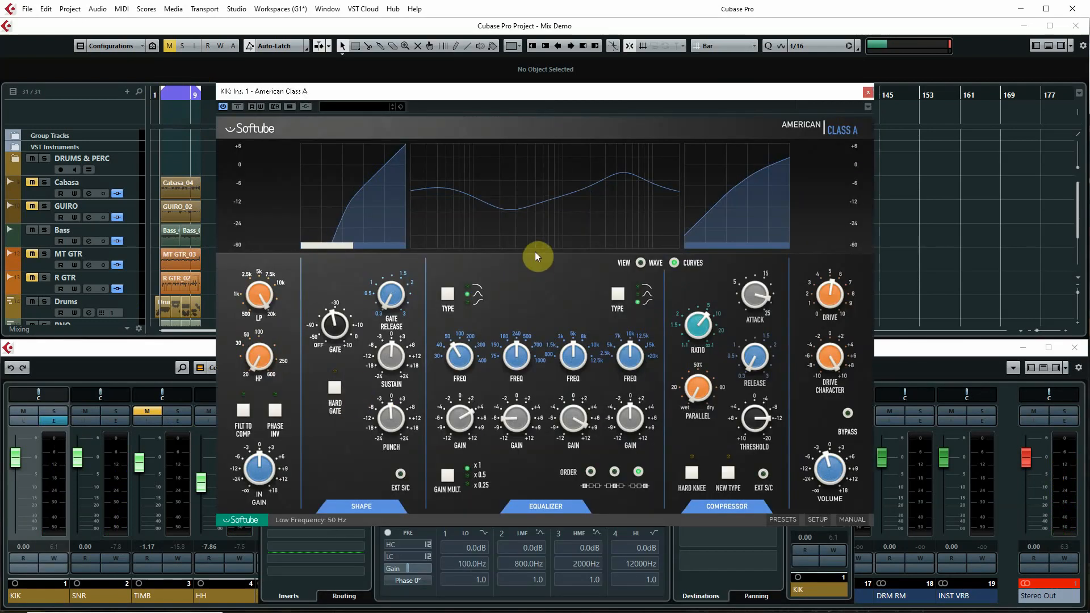
Switch the kick compressor to a hard knee, set its attack to 22.9 ms and raise its threshold to -1.7 dBu during playback.
key("space")
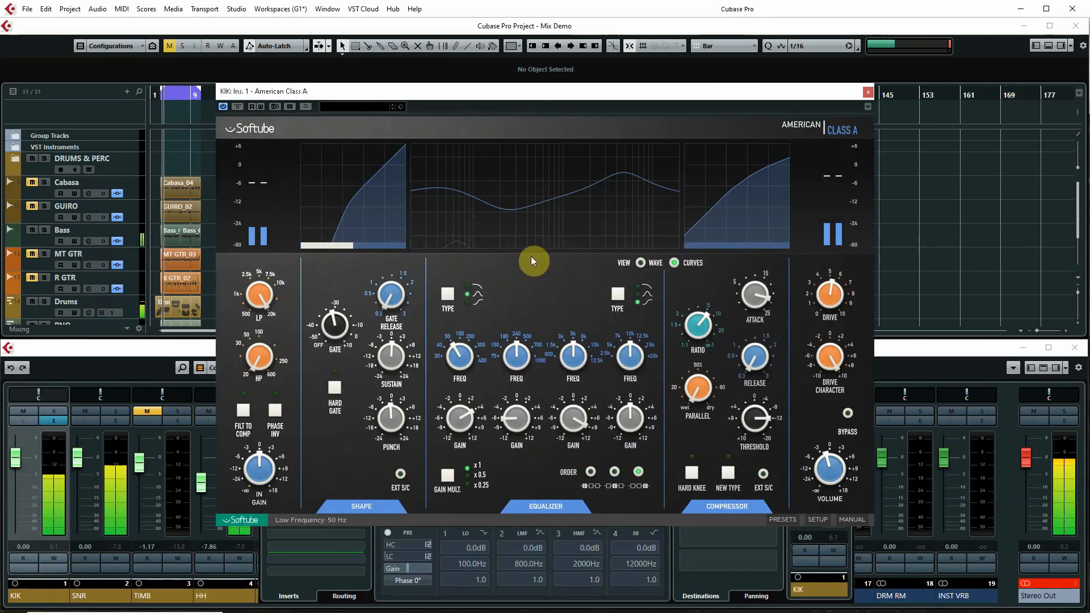
left_click(692, 473)
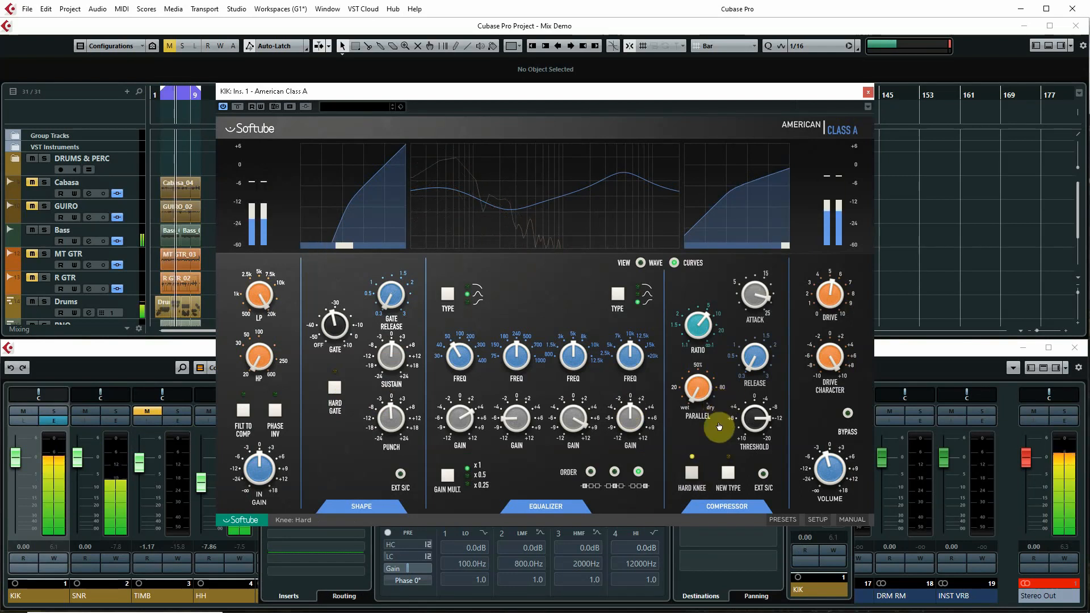
left_click_drag(749, 419, 751, 424)
left_click_drag(750, 295, 748, 302)
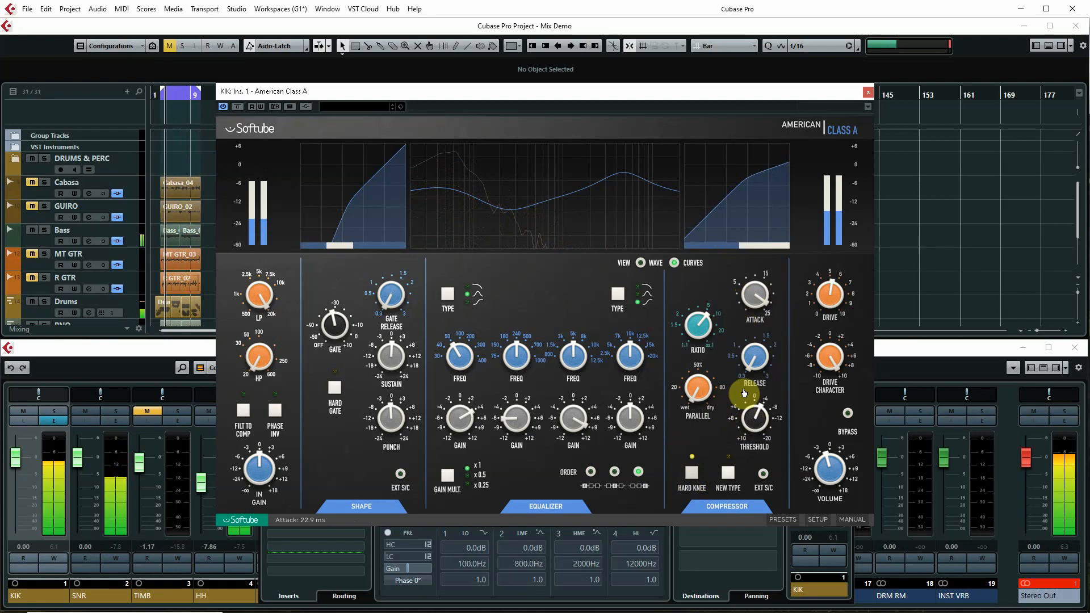
left_click_drag(752, 410, 752, 412)
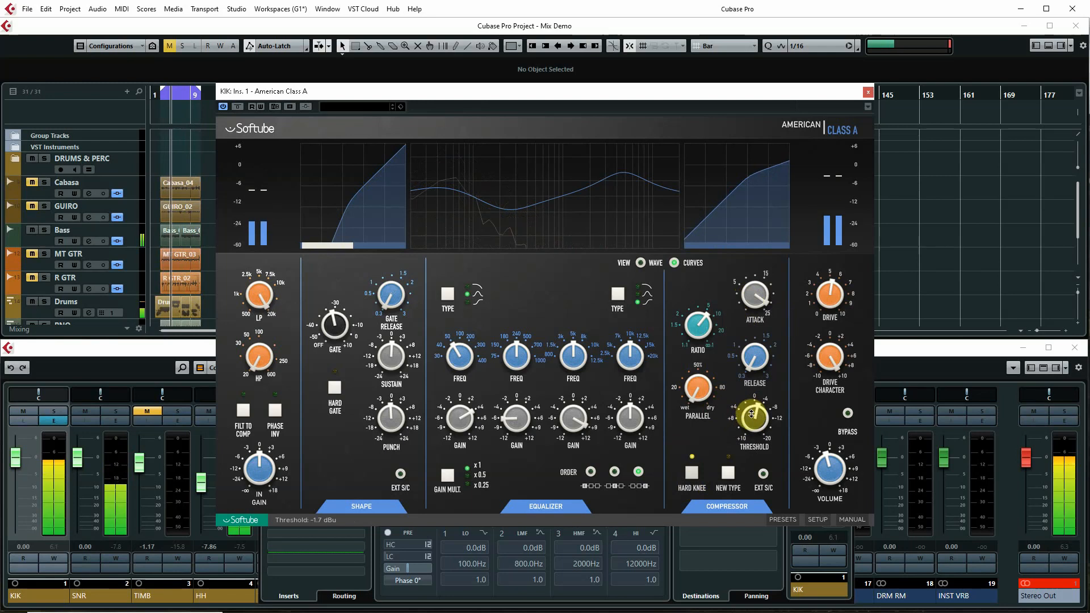
Close the kick's plug-in and channel settings, and open the American Class A plug-in on the SNR channel.
left_click(868, 91)
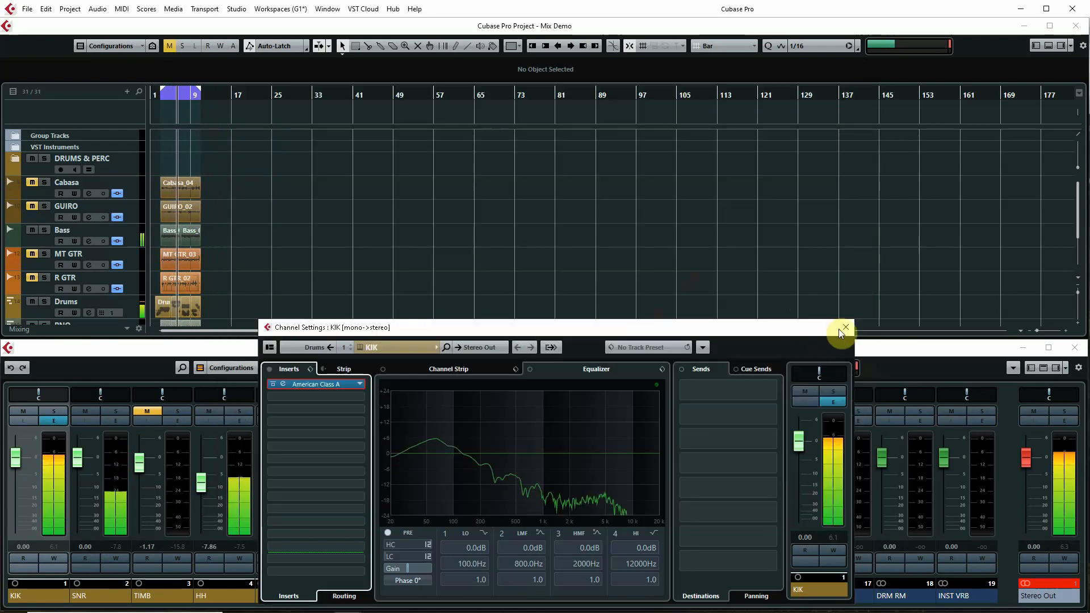
left_click(840, 327)
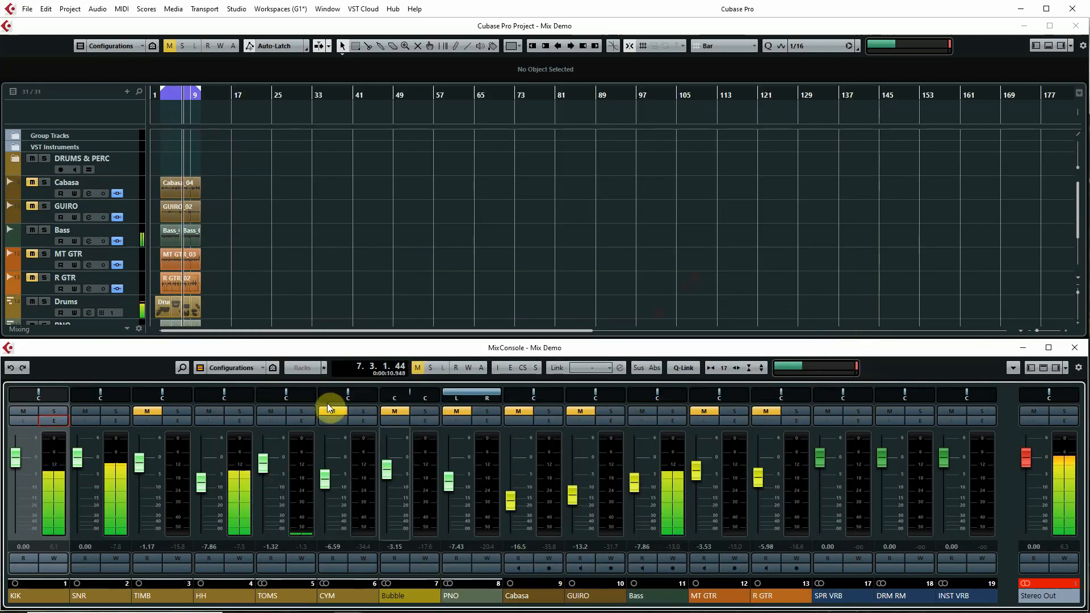
left_click(115, 421)
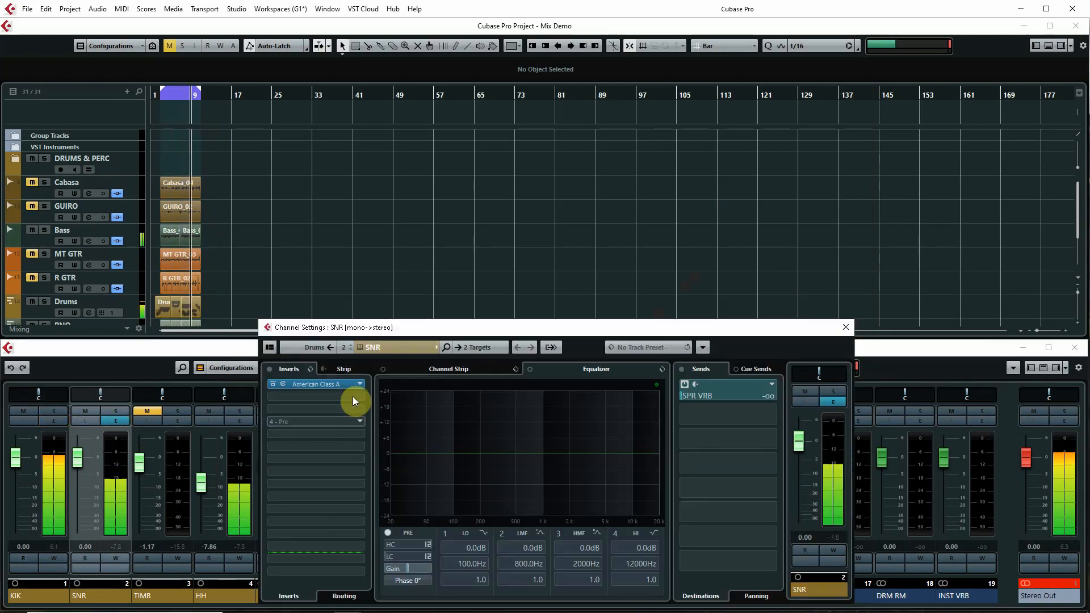
left_click(286, 385)
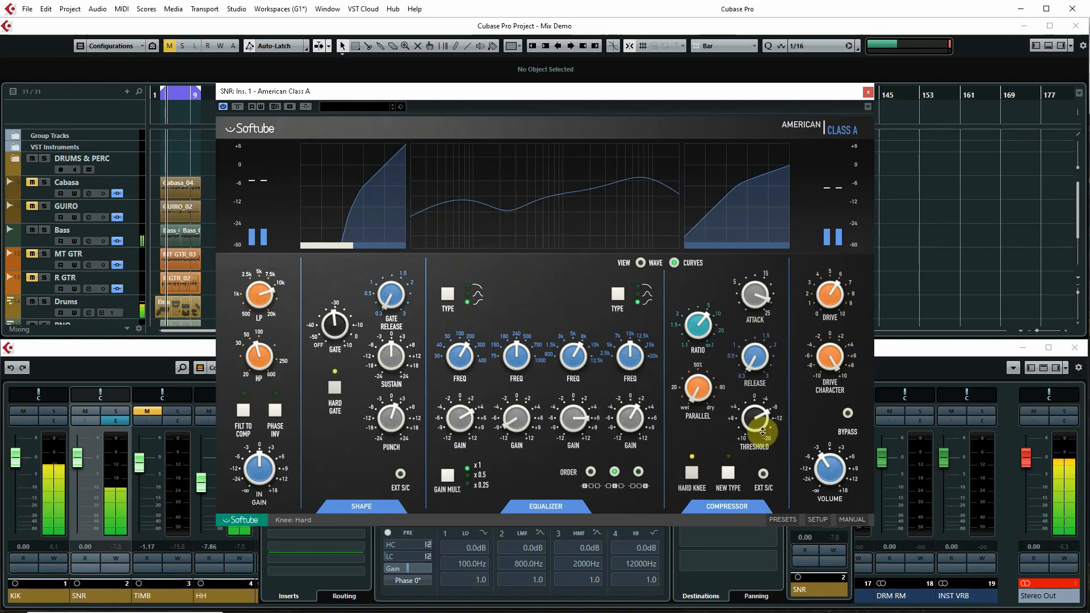
Raise the snare compressor's threshold, using the hard knee and the old compressor type.
left_click_drag(755, 425, 760, 445)
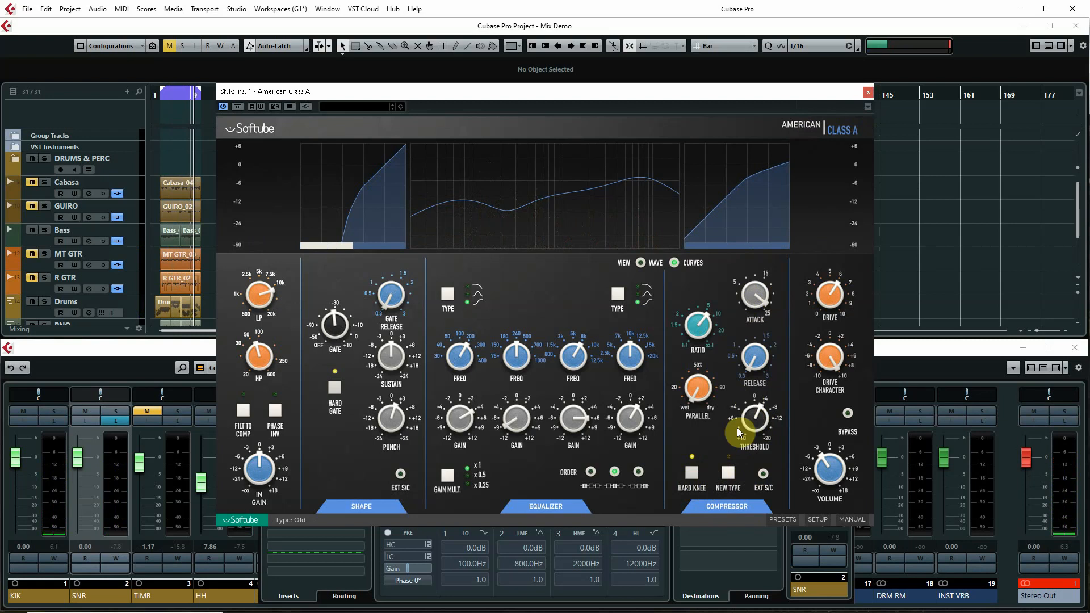
left_click(692, 477)
left_click(729, 475)
Solo the KIK channel and replace the snare's plug-in window with the kick's American Class A.
left_click(51, 412)
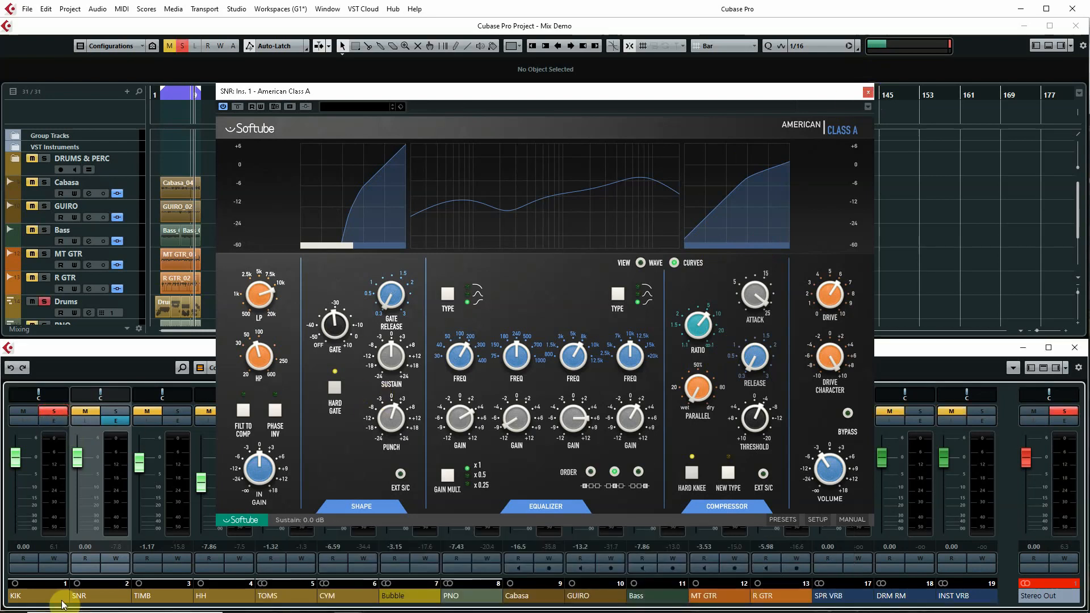
left_click(51, 421)
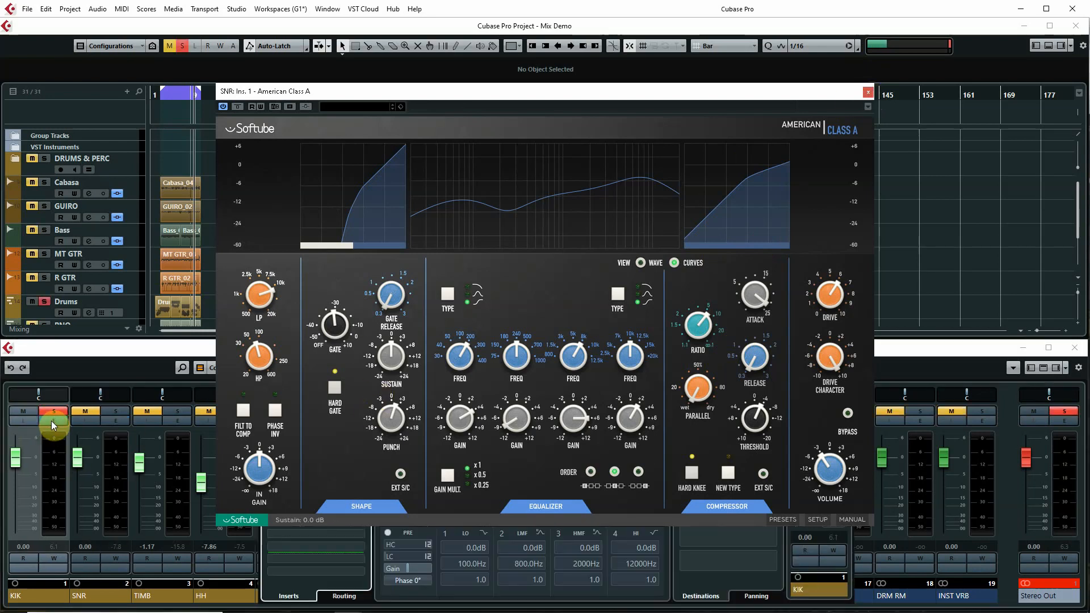
left_click(868, 92)
left_click(284, 384)
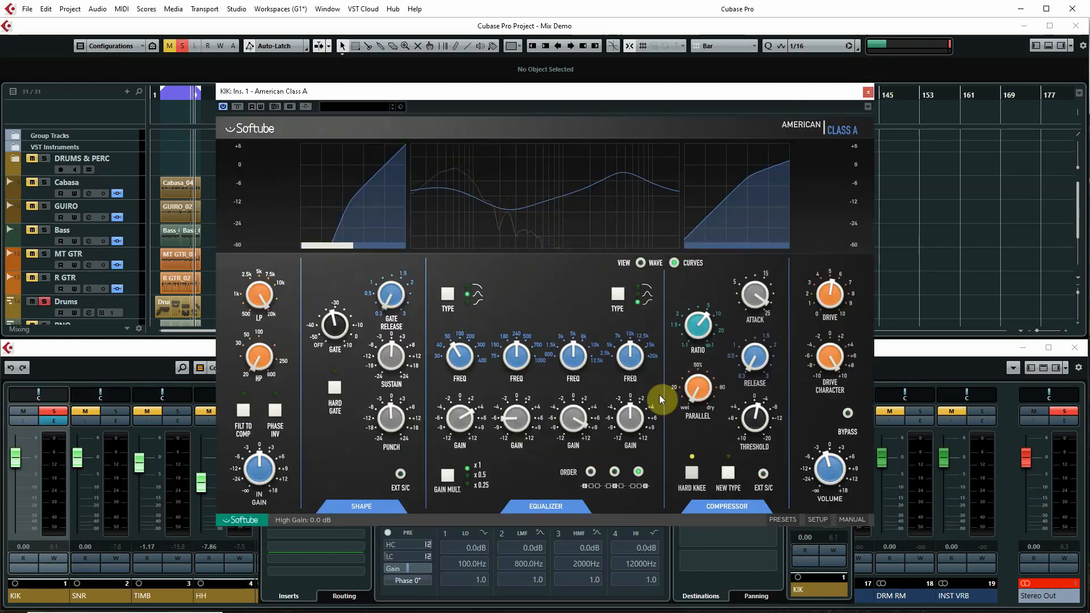
Compare the hard and soft knee on the soloed kick compressor, setting the threshold to -9.5 dBu.
left_click(716, 474)
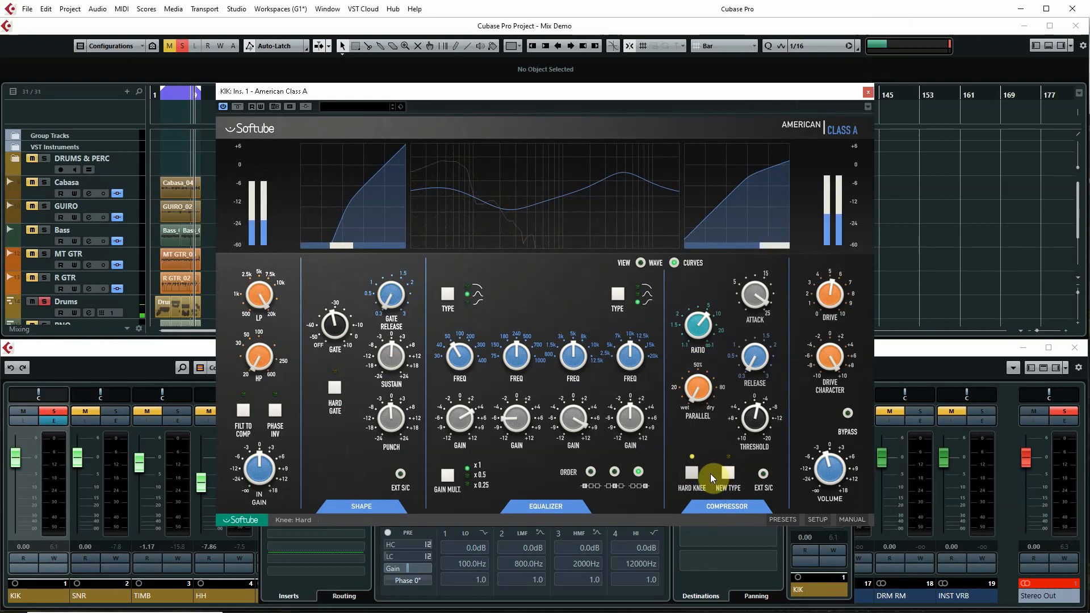
left_click(693, 475)
left_click(692, 474)
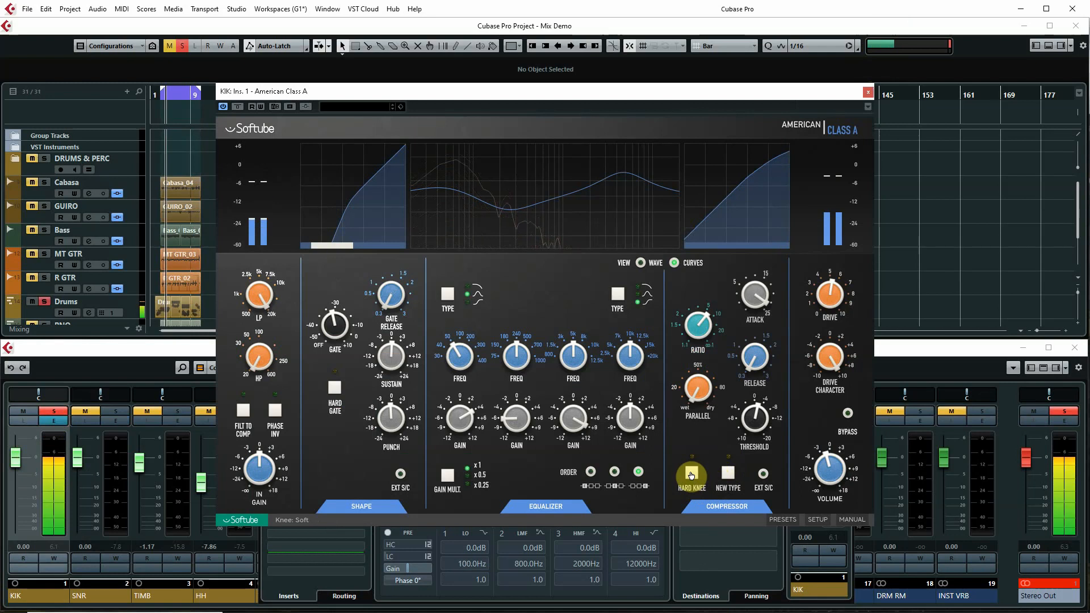
left_click_drag(734, 410, 753, 400)
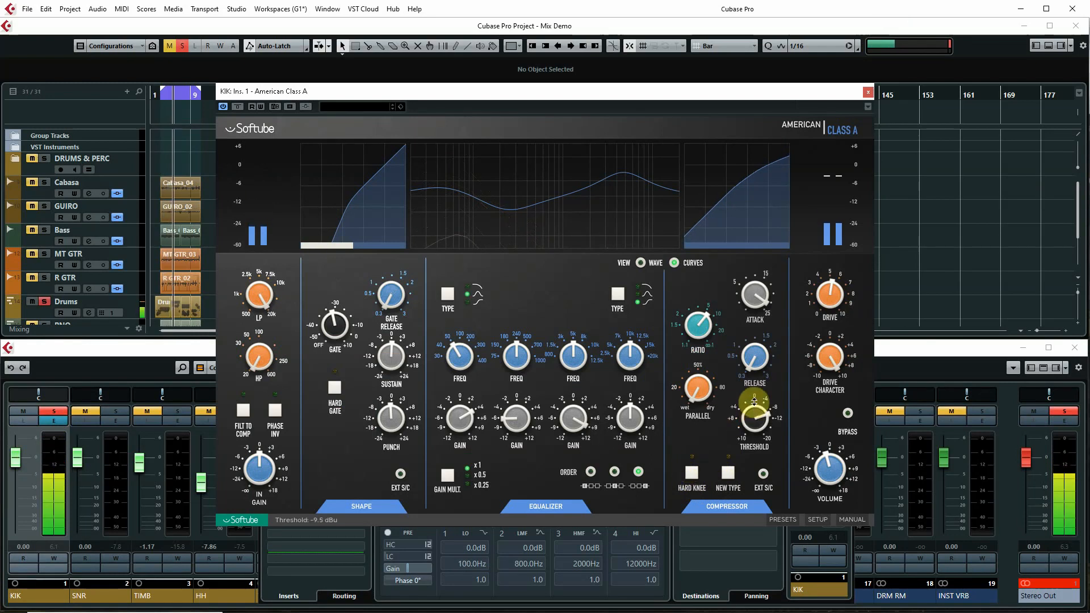
left_click(693, 474)
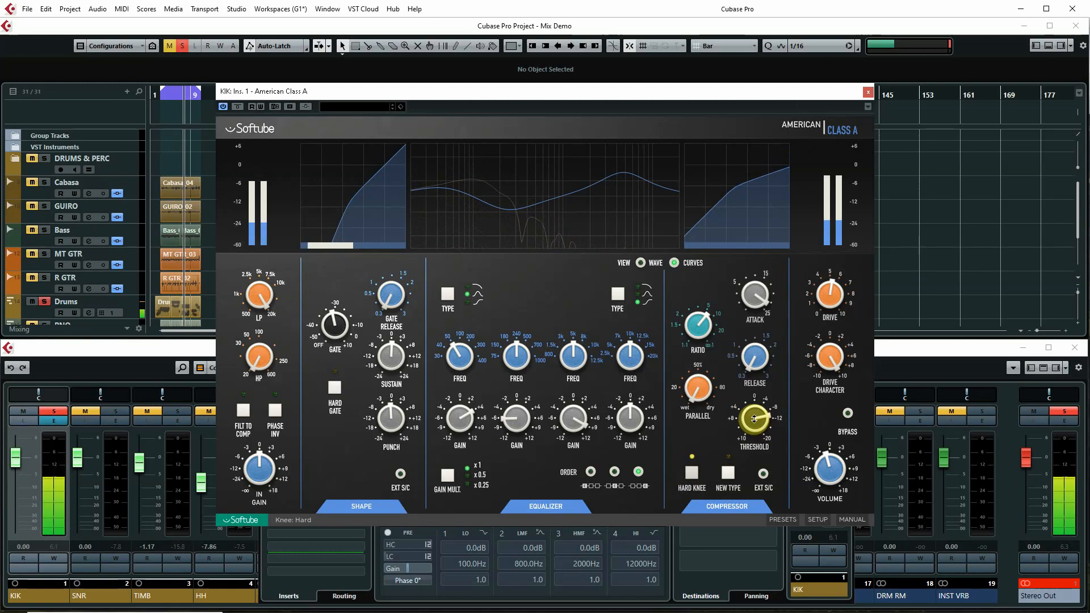
Set the kick compressor's threshold to -8.1 dBu and compare its soft and hard knee.
left_click_drag(752, 427, 750, 427)
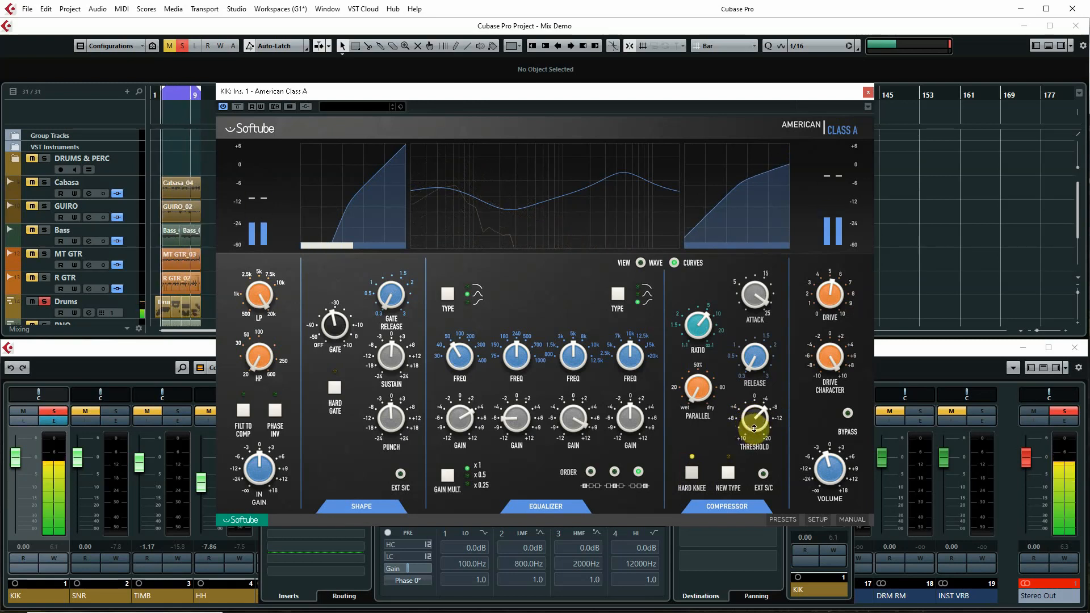
left_click_drag(754, 428, 753, 413)
left_click(691, 473)
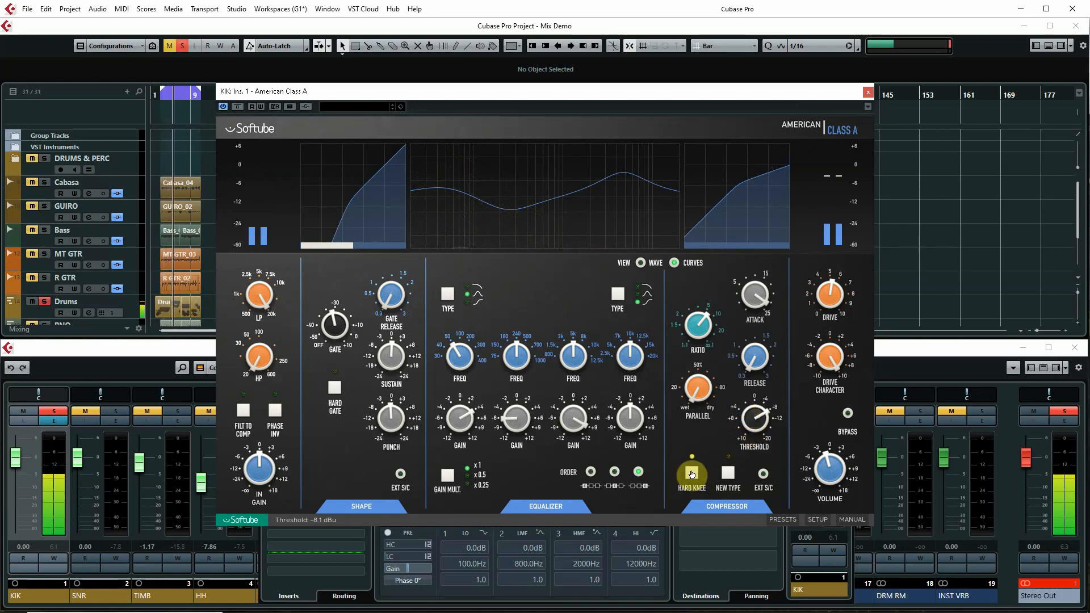
left_click(692, 474)
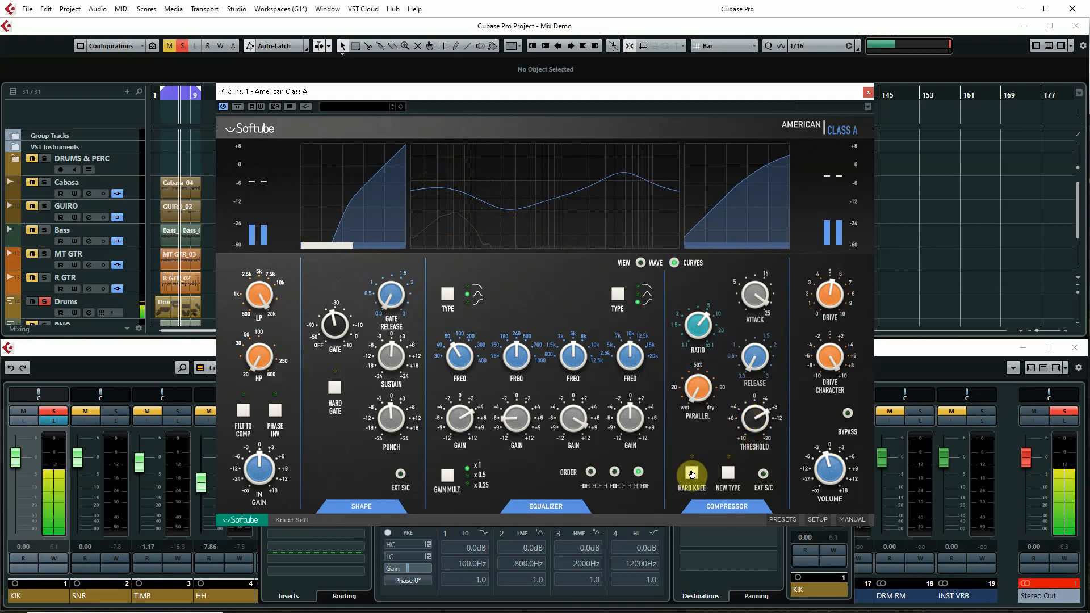
left_click(691, 474)
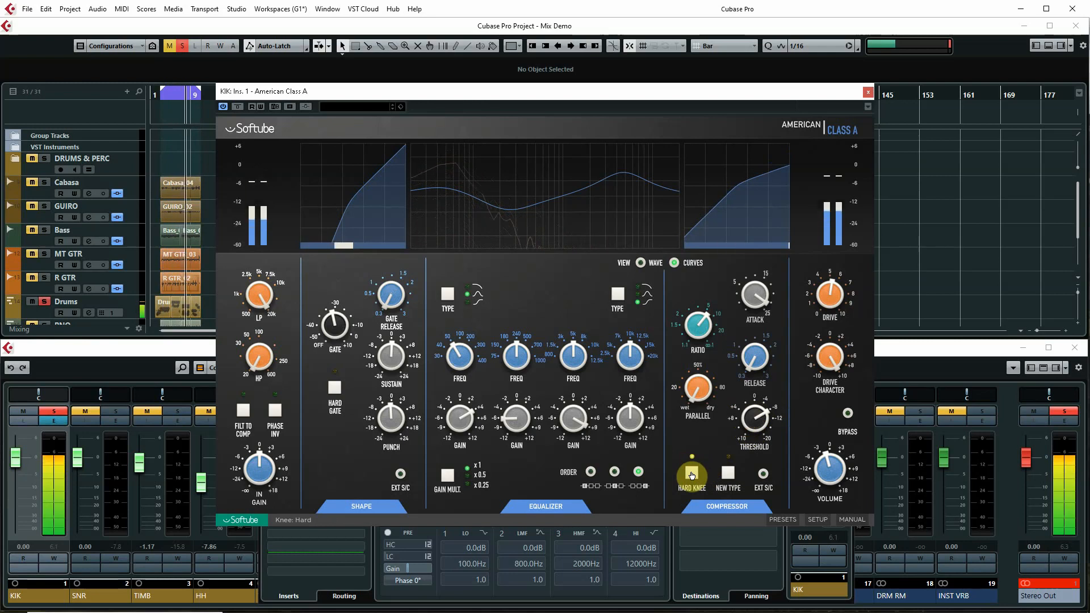
Raise the kick compressor's threshold to -1.2 dBu and compare the knee settings again, ending on hard.
mouse_move(738, 425)
left_mouse_down()
mouse_move(746, 399)
mouse_move(742, 429)
mouse_move(754, 426)
left_mouse_up()
left_click(693, 479)
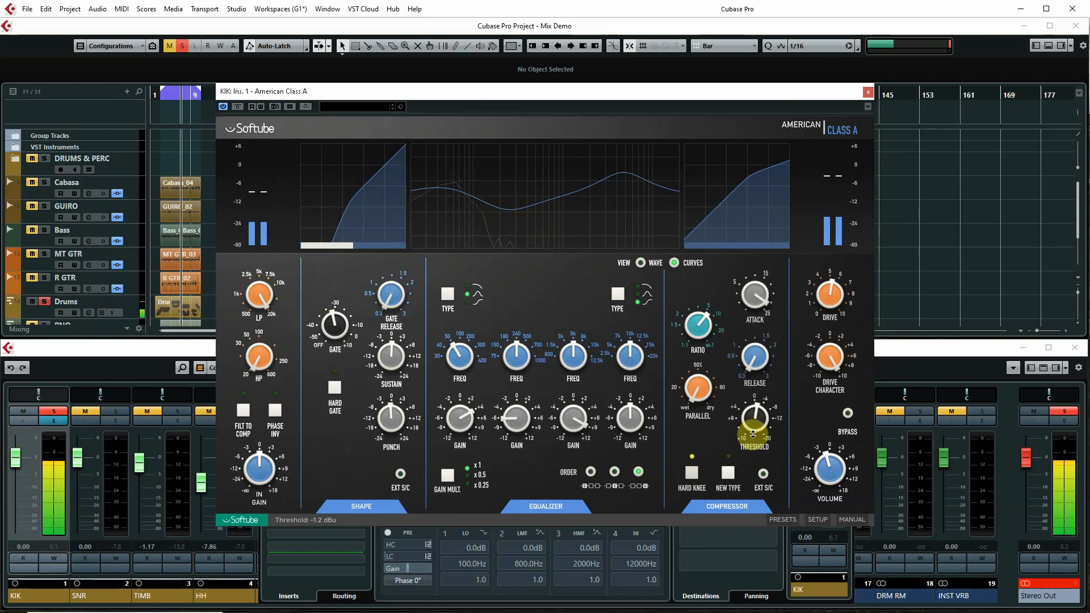
left_click(691, 477)
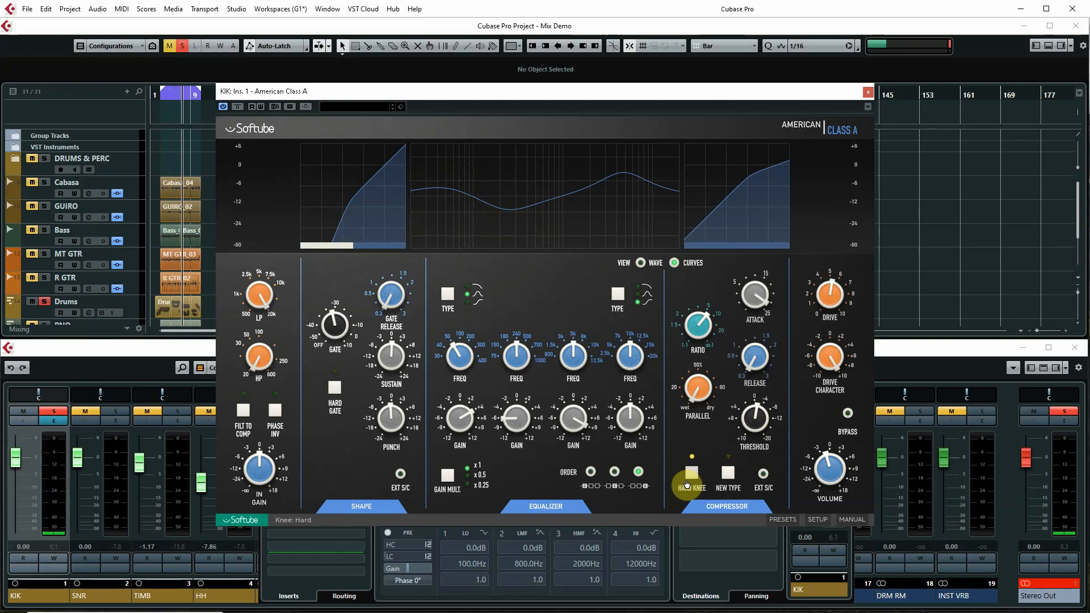
Compare the new and old compressor types on the kick, set the threshold to -3.1 dBu and return to the old type.
left_click(729, 482)
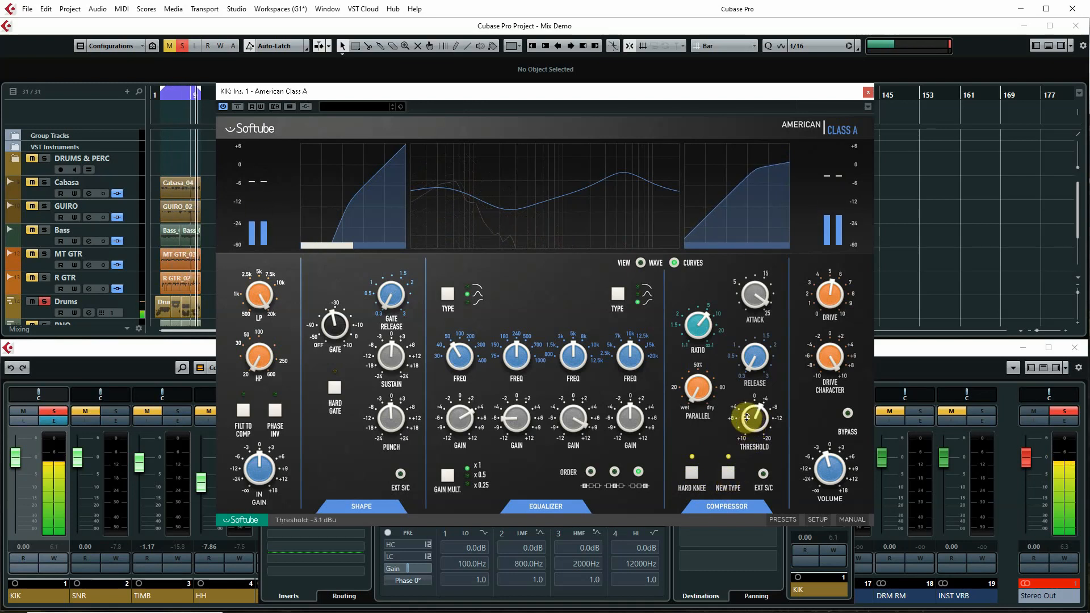
mouse_move(749, 423)
left_mouse_down()
mouse_move(745, 387)
mouse_move(750, 423)
left_mouse_up()
left_click(728, 474)
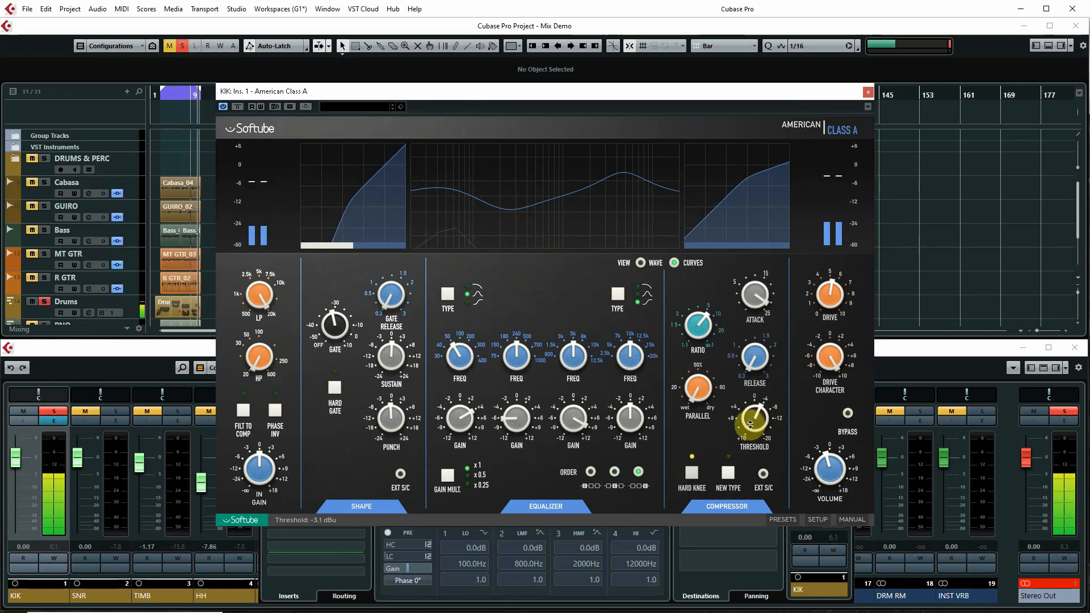
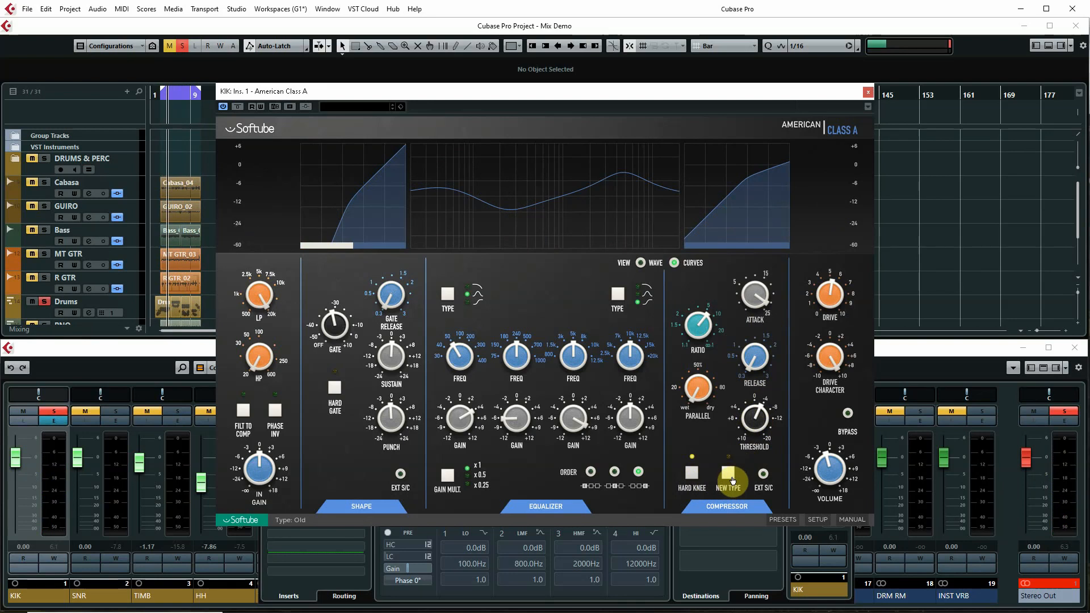
Close the kick's plug-in and channel settings windows and take the KIK channel out of solo.
left_click(869, 92)
left_click(855, 326)
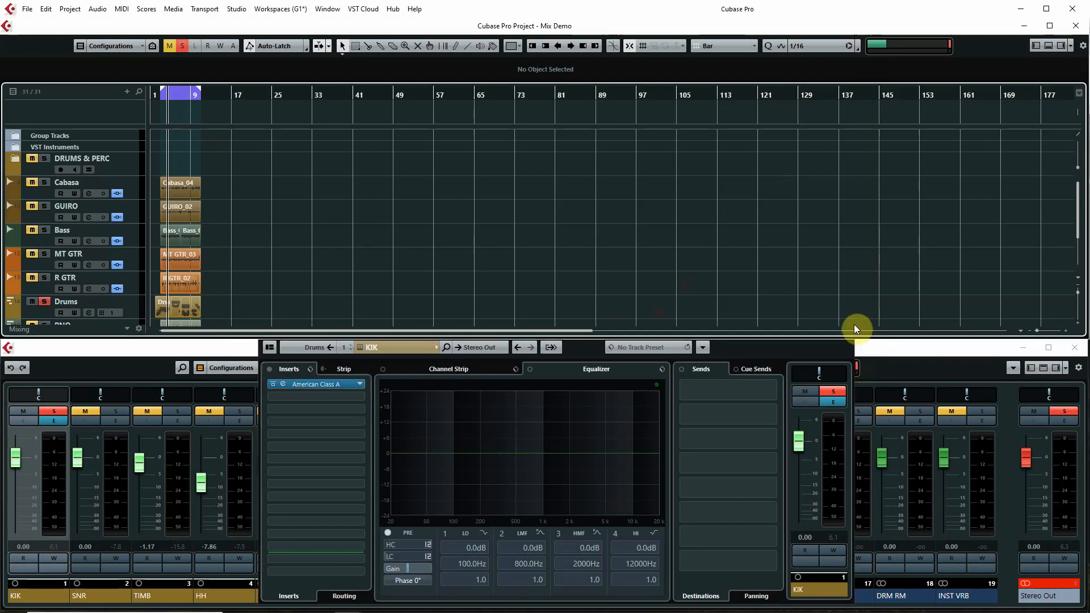
left_click(814, 349)
left_click(844, 328)
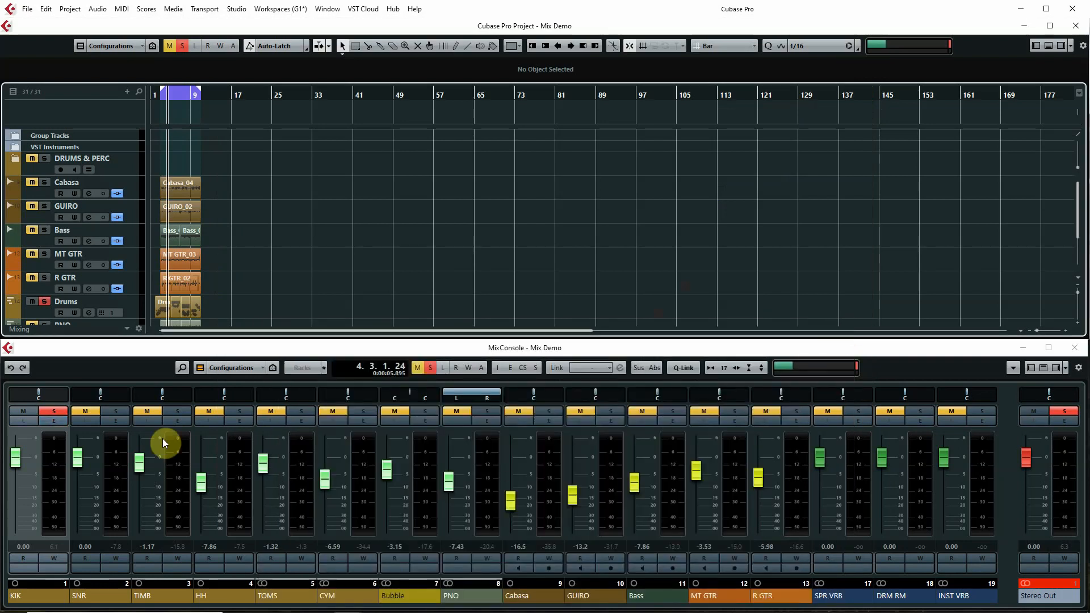
left_click(54, 411)
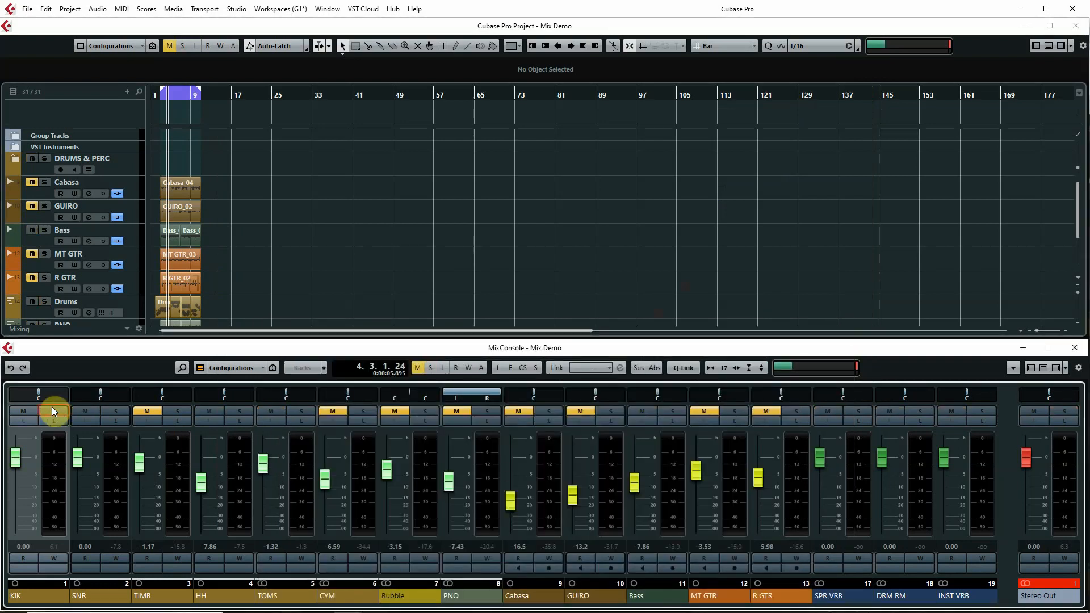
Shorten the playback loop to bar 2 only, starting at bar 2 and ending at bar 3.
key("space")
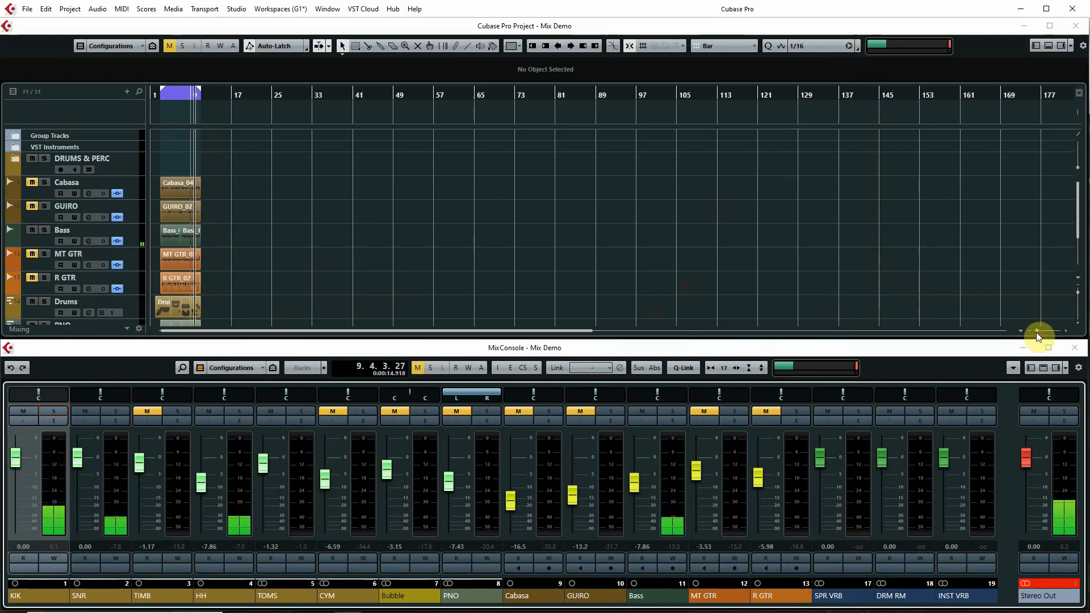
left_click_drag(1037, 335, 1042, 335)
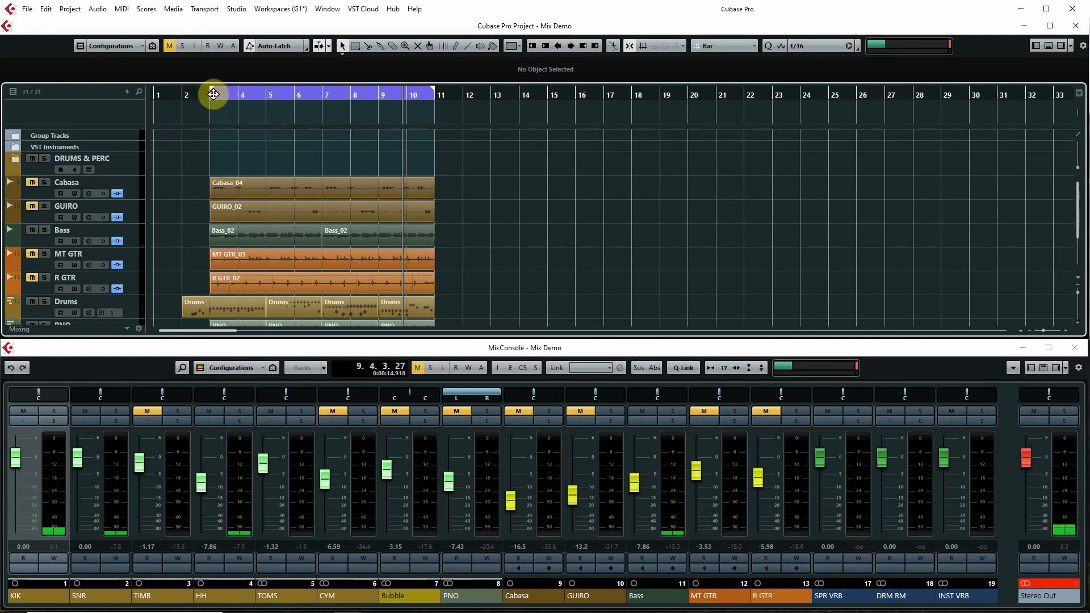
left_click_drag(214, 94, 176, 97)
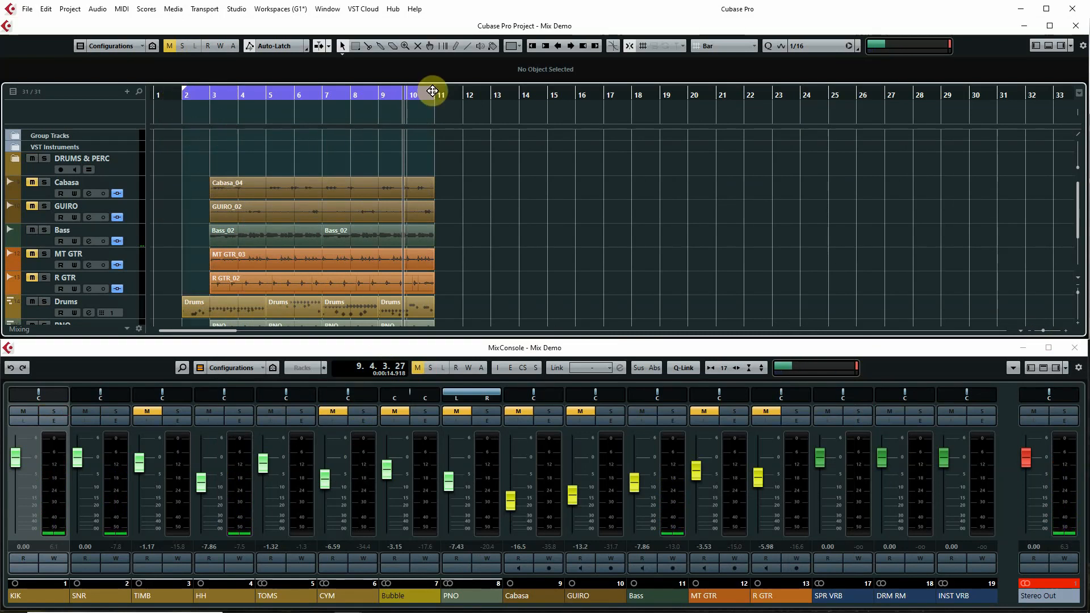
left_click_drag(433, 91, 212, 136)
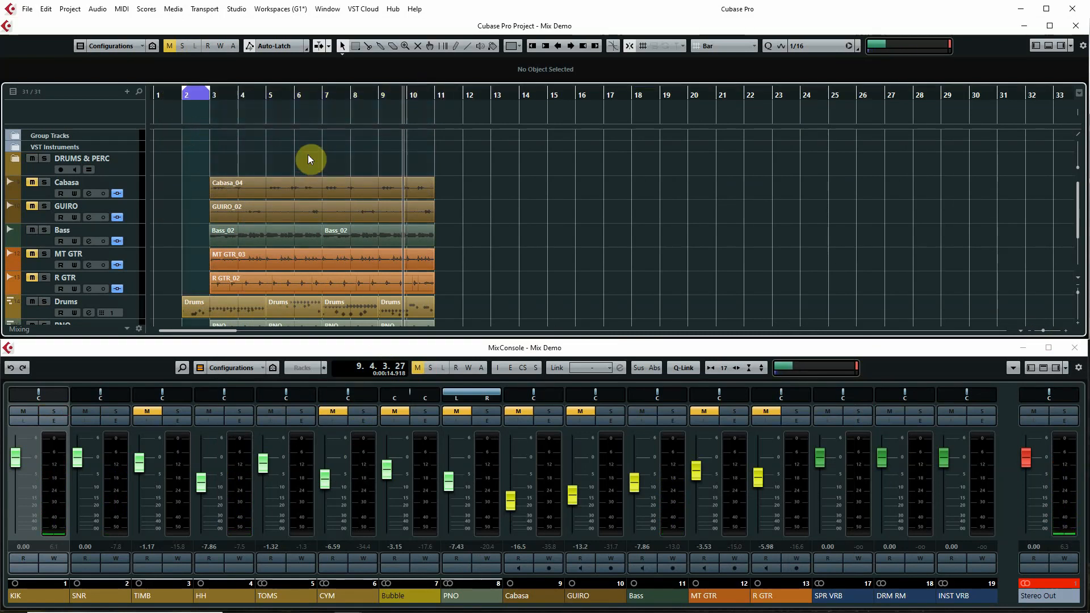
Play the loop, unmute the TIMB channel and open its channel settings.
key("space")
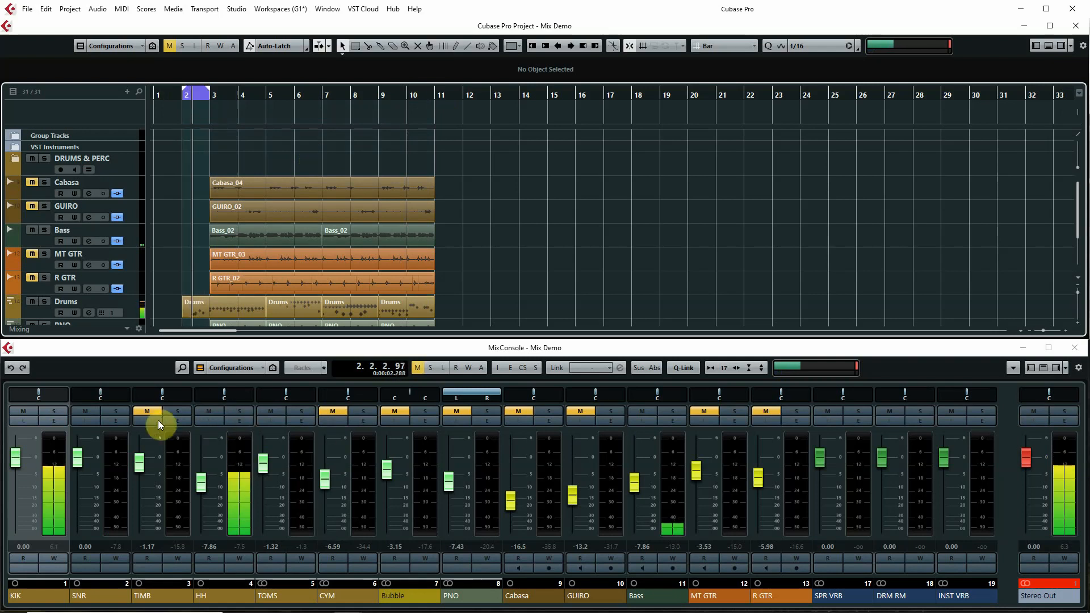
left_click(141, 411)
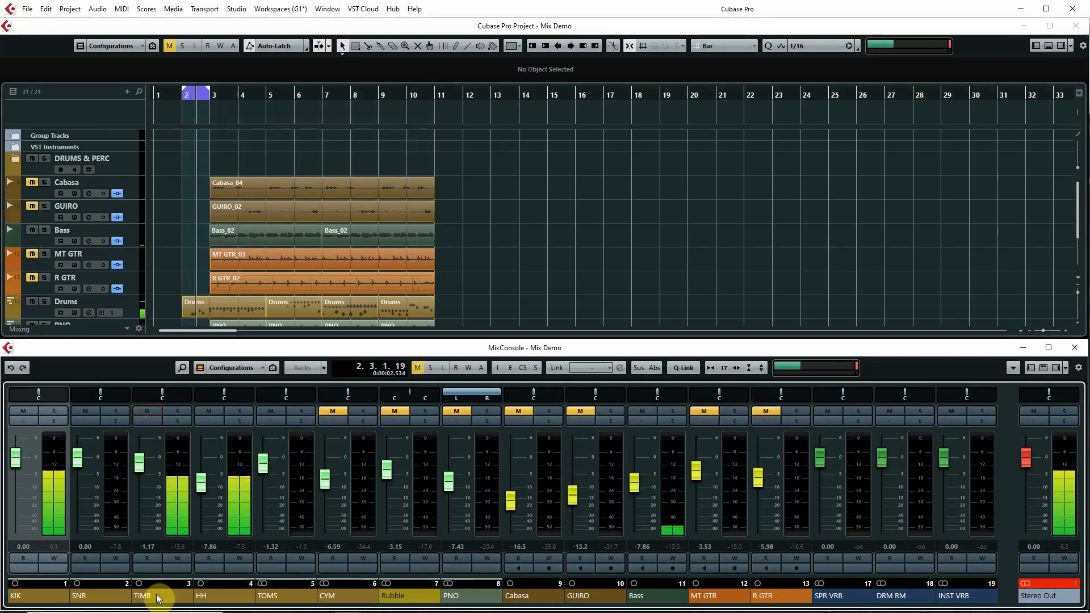
left_click(177, 421)
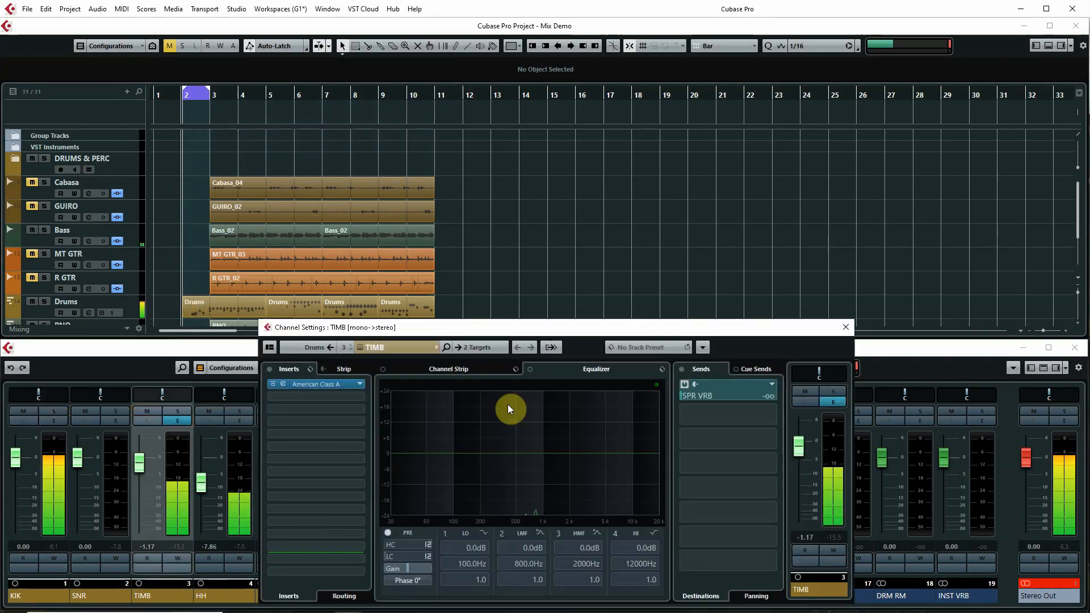
Open TIMB's American Class A and set low-mid gain to -2.0 dB and the high-mid band to 4.0 dB at 1.5 kHz.
left_click(285, 384)
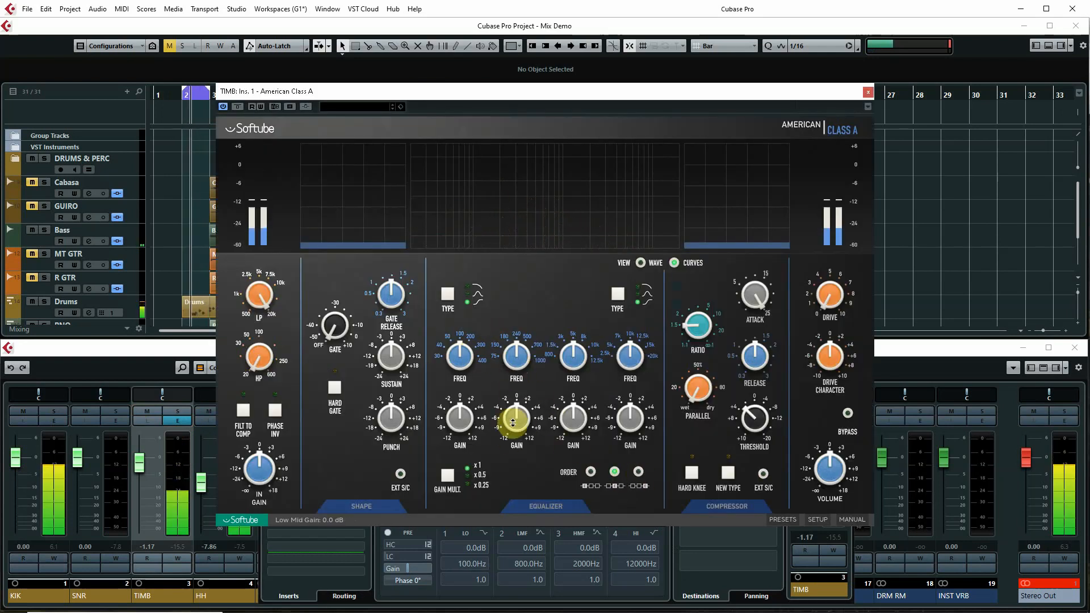
left_click_drag(514, 418, 511, 421)
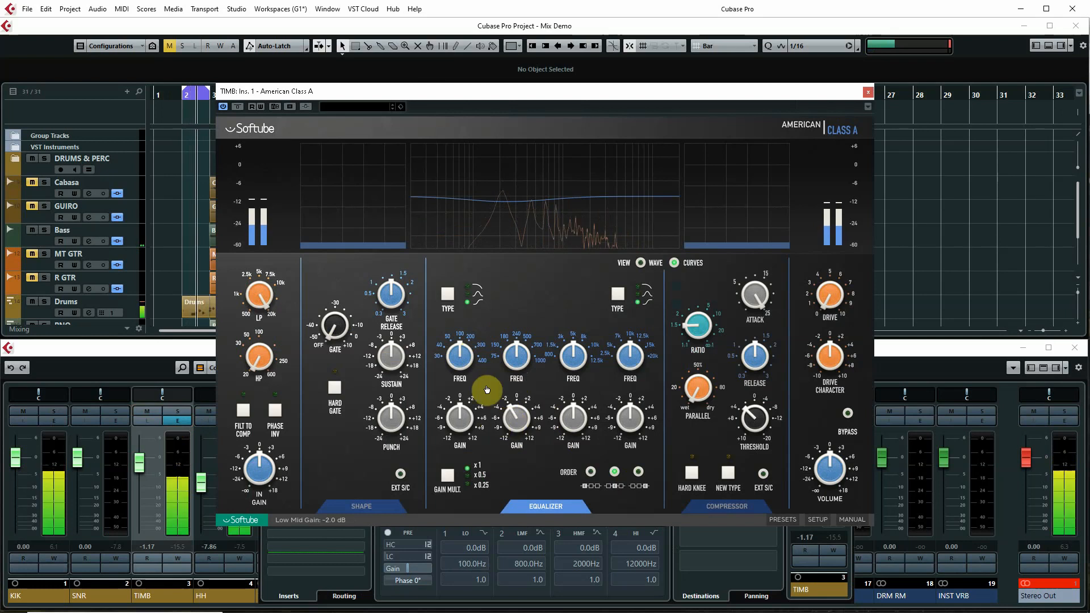
left_click_drag(453, 365, 455, 364)
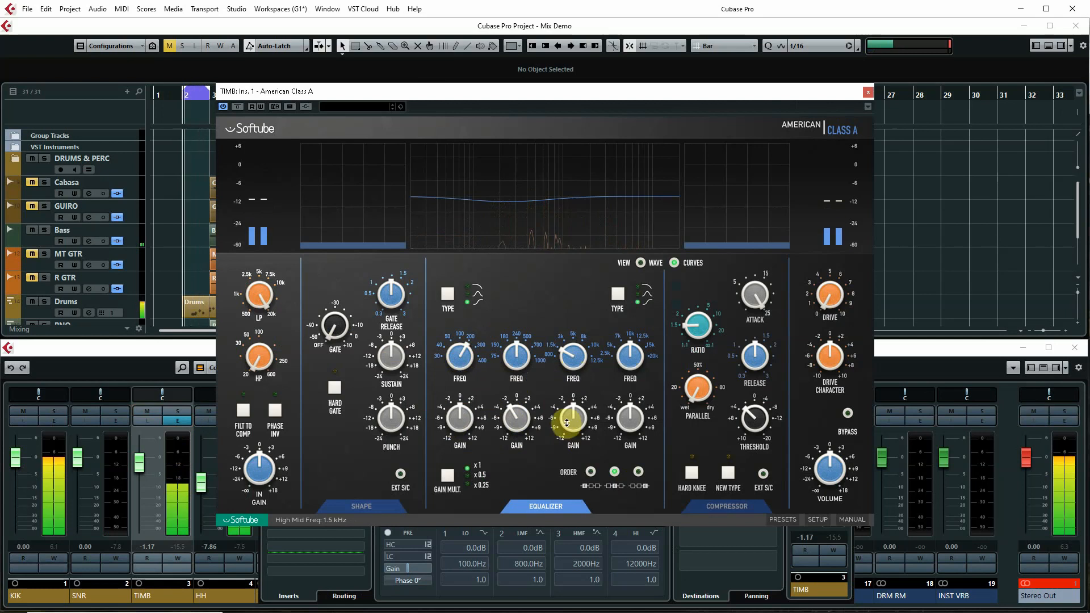
left_click_drag(569, 420, 567, 418)
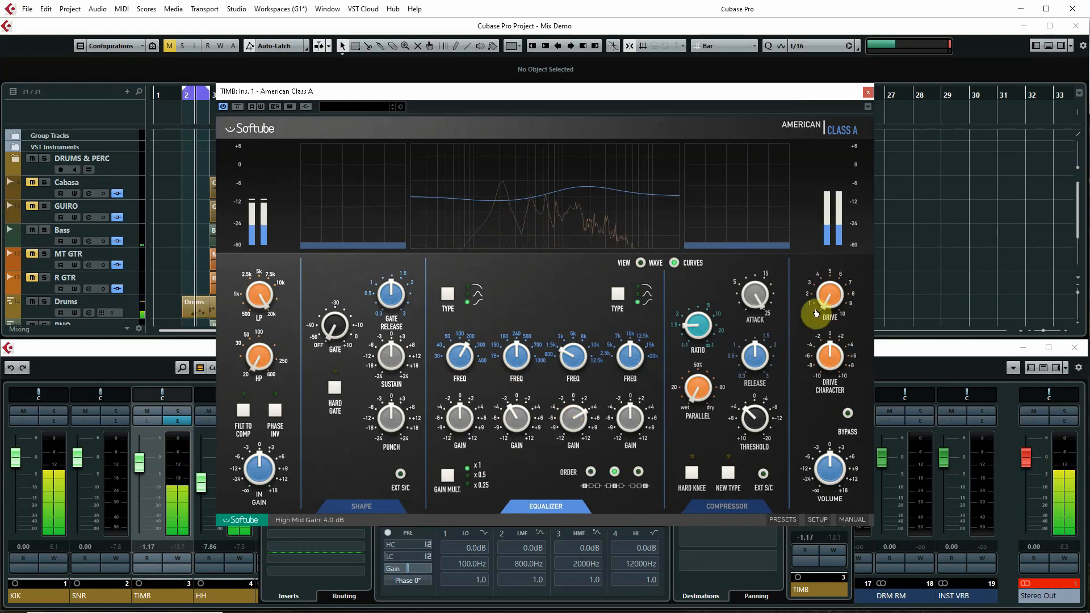
Saturate the TIMB channel with Drive 8.4 and Drive Character 2.9, and compensate with the plug-in volume at -3.8 dB.
mouse_move(815, 309)
left_mouse_down()
mouse_move(828, 297)
mouse_move(821, 257)
mouse_move(819, 350)
mouse_move(826, 298)
left_mouse_up()
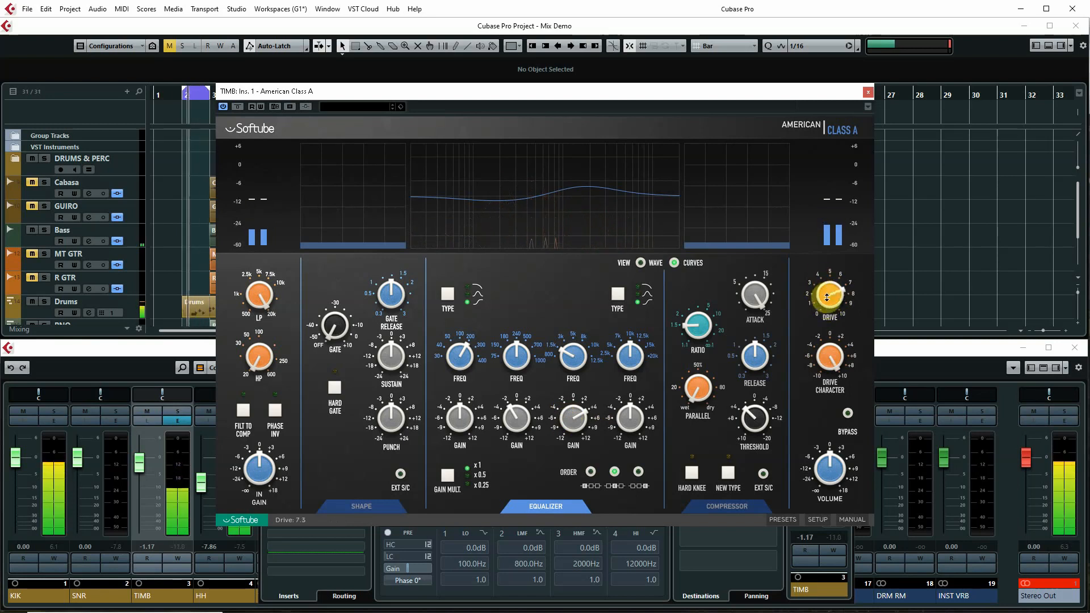
left_click_drag(827, 297, 824, 270)
mouse_move(830, 356)
left_mouse_down()
mouse_move(831, 392)
mouse_move(829, 356)
left_mouse_up()
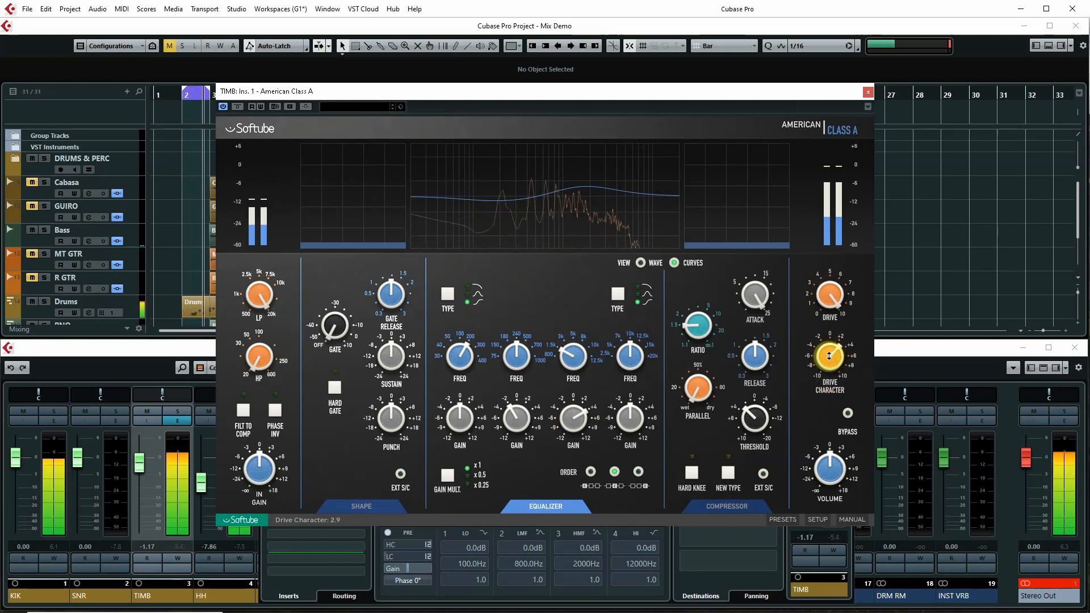
left_click_drag(829, 297, 831, 302)
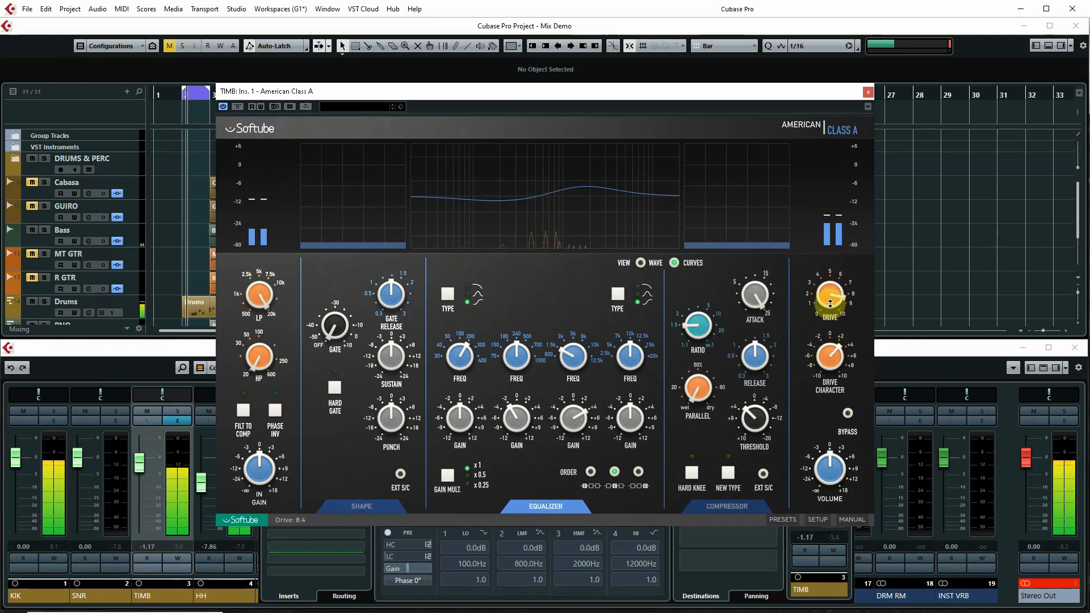
left_click_drag(829, 461, 804, 476)
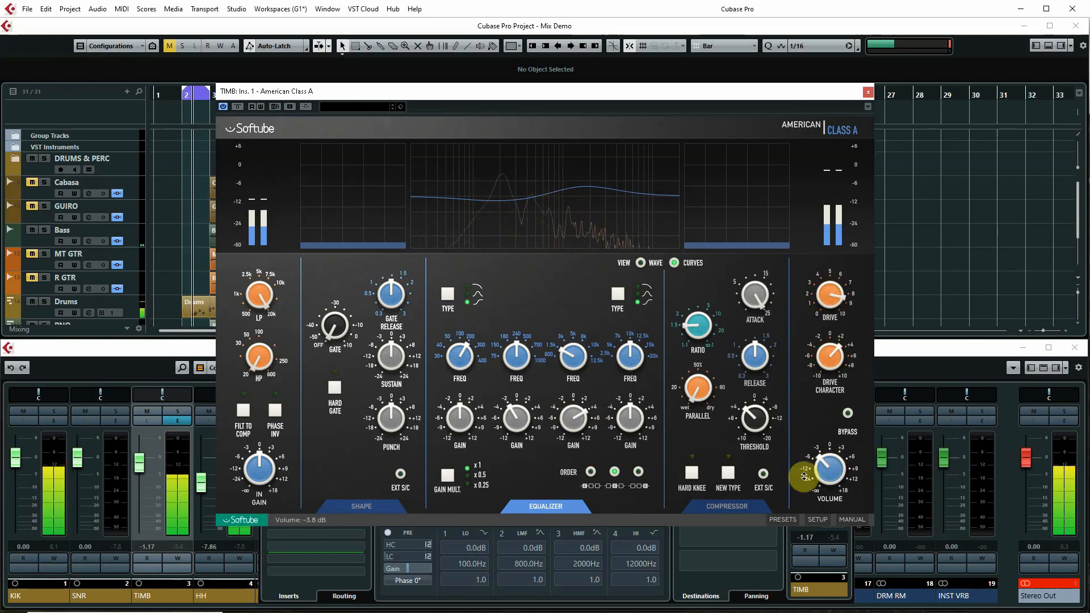
Enable the hard-knee compressor on TIMB with a 7.0:1 ratio, a faster release and an adjusted threshold.
left_click(691, 474)
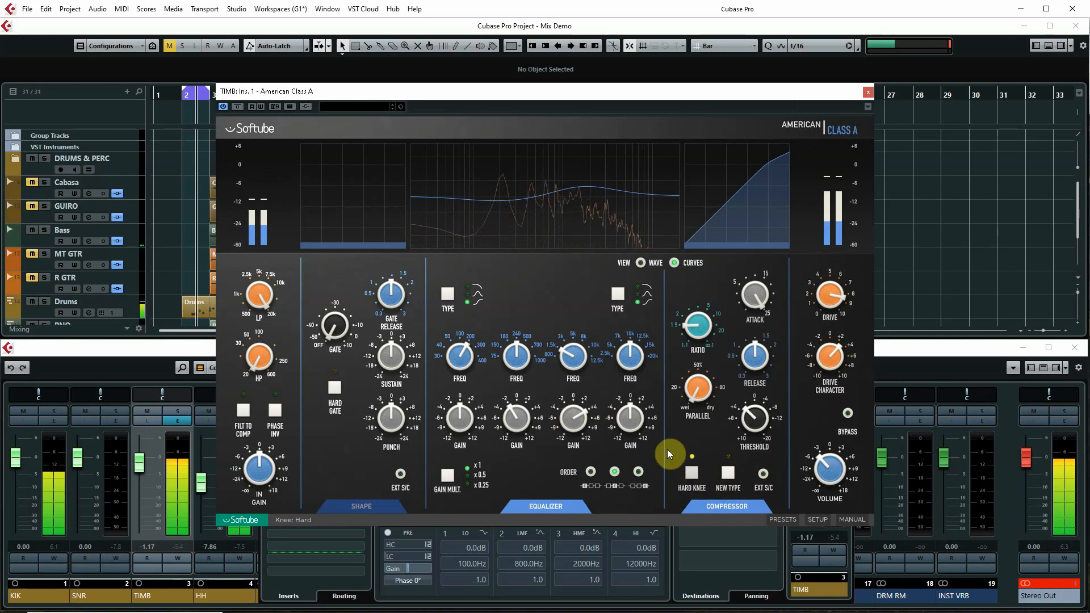
left_click_drag(698, 324, 700, 291)
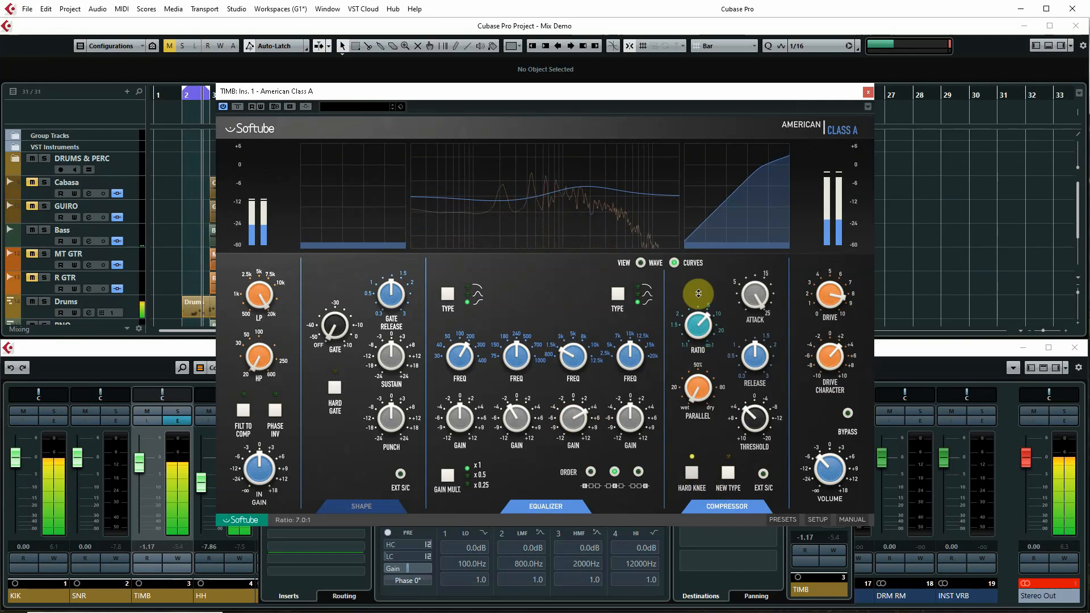
left_click(753, 356)
left_click_drag(751, 425, 744, 387)
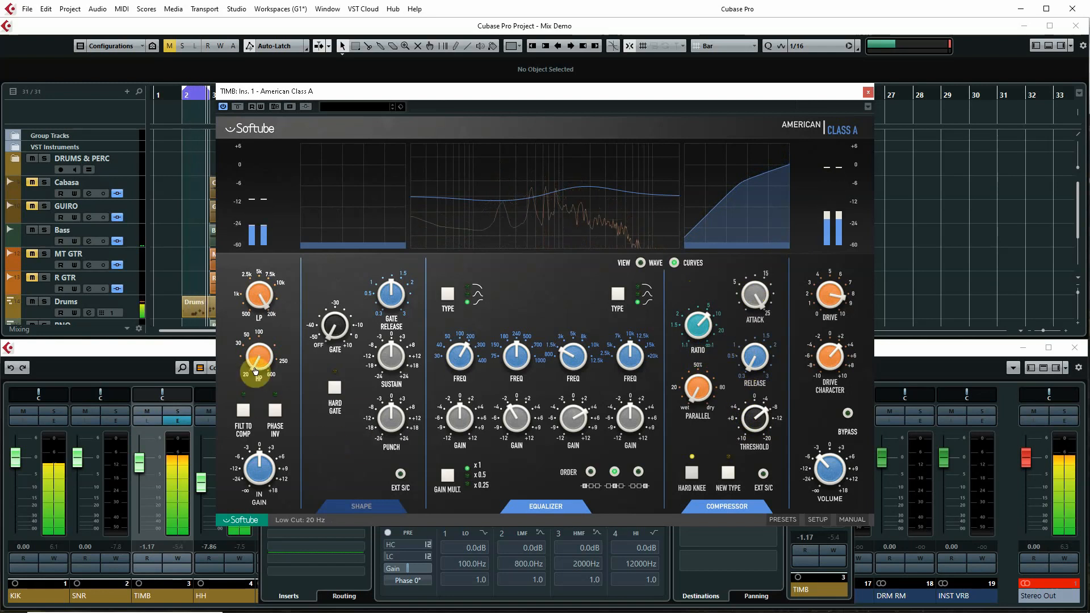
Set TIMB's low cut to 73 Hz, boost the low band by 4.0 dB and reduce the low-mid gain further.
left_click_drag(255, 372, 249, 311)
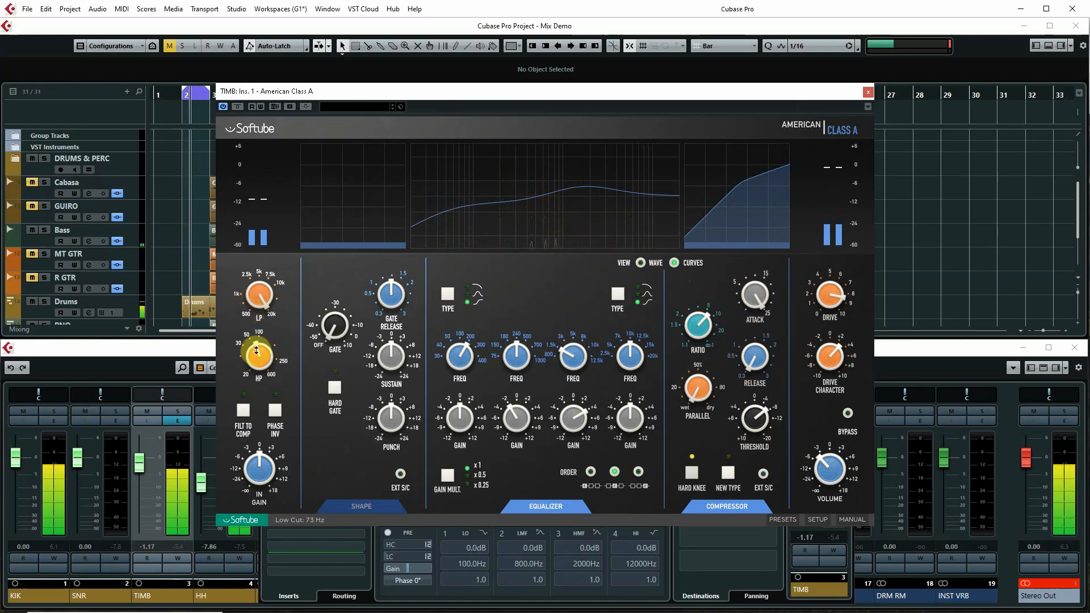
left_click_drag(451, 416, 455, 425)
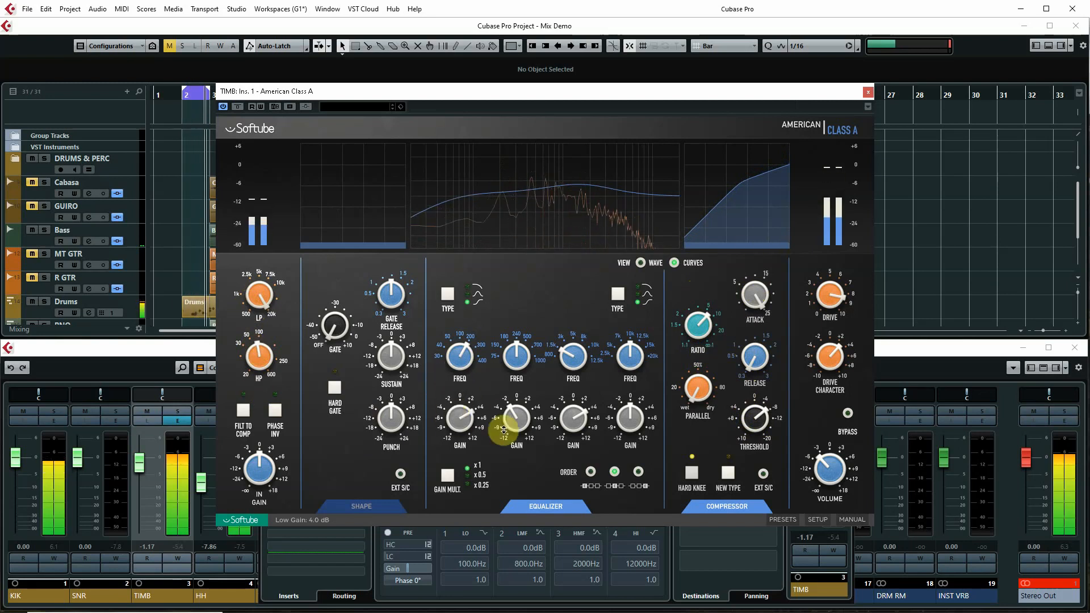
left_click_drag(505, 418, 502, 425)
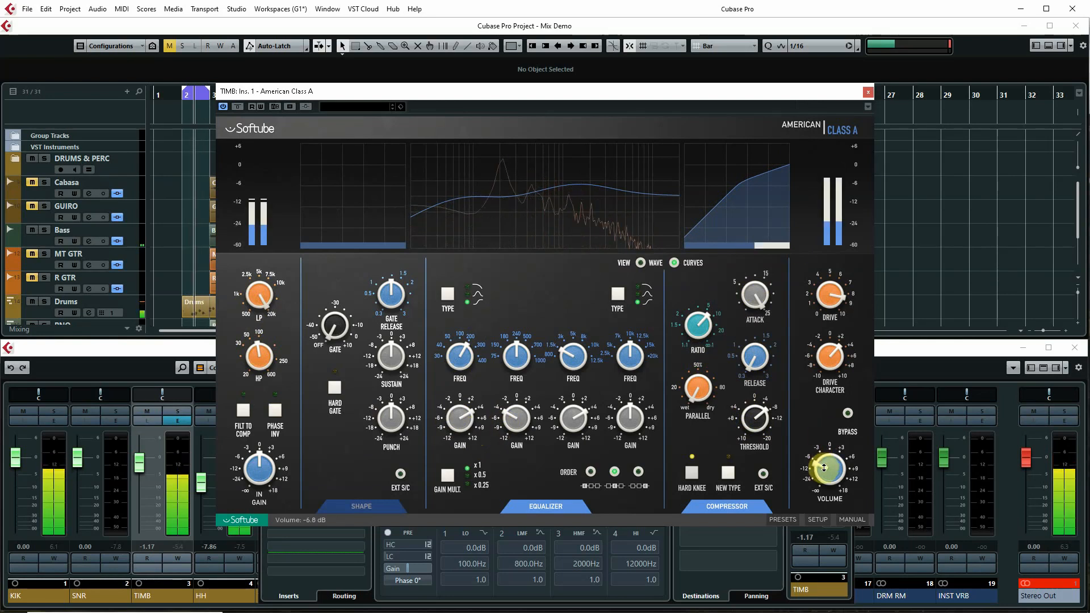
Lower TIMB's plug-in volume to -9.8 dB, stop playback and close its plug-in and channel settings windows.
left_click_drag(824, 465, 827, 476)
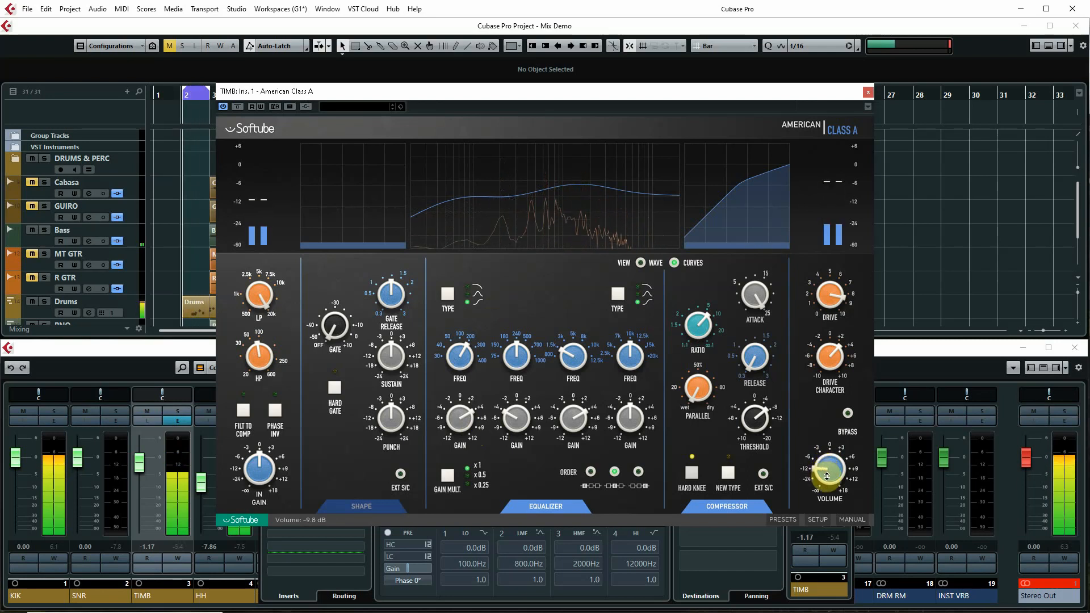
key("space")
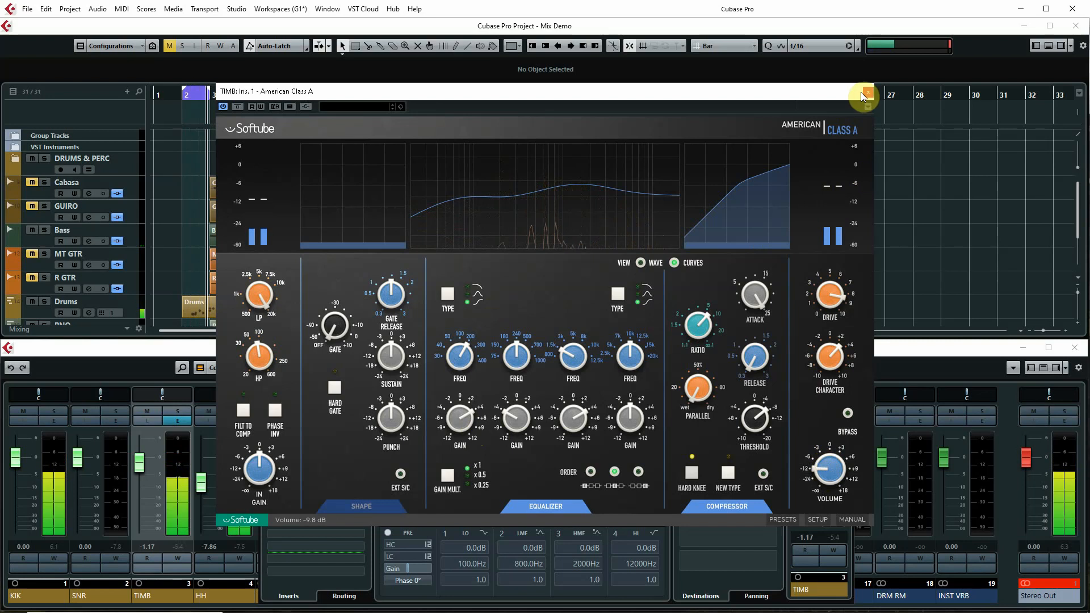
left_click(867, 93)
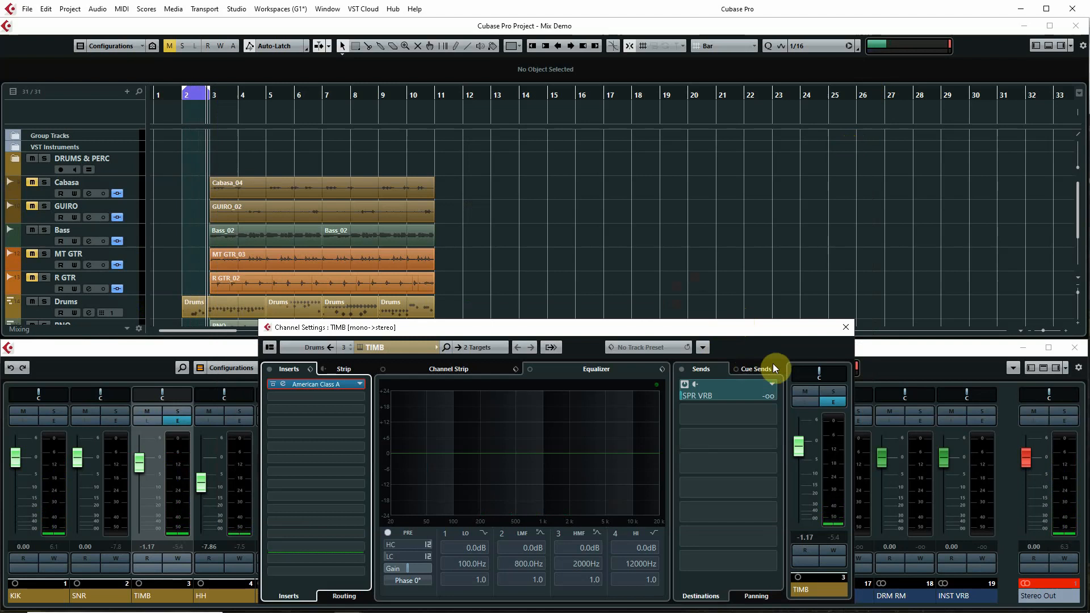
left_click(846, 328)
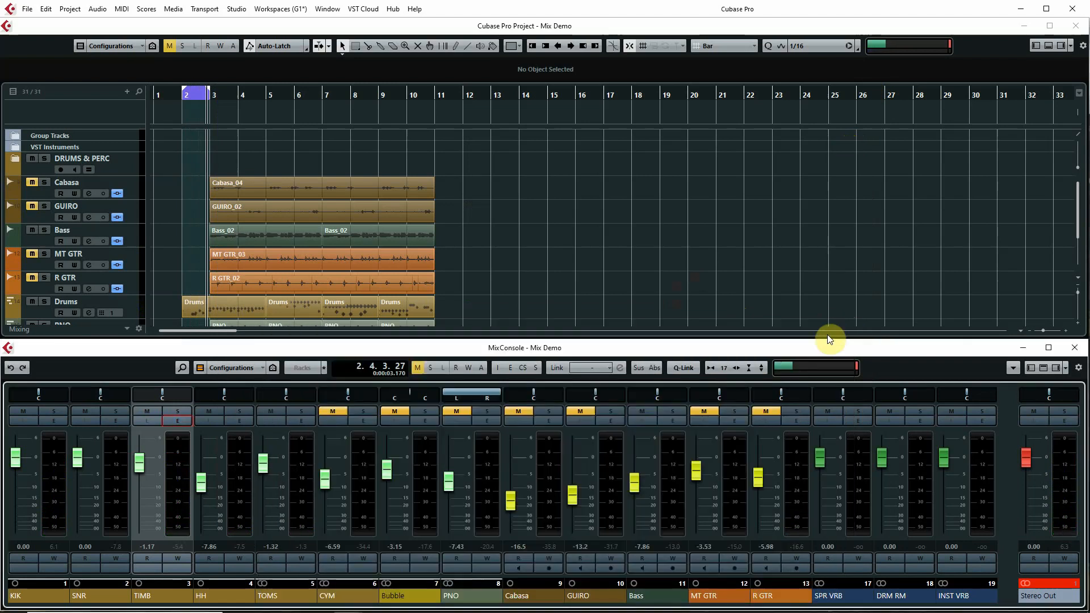
Unmute the CYM channel, open its American Class A plug-in and play the bar 2 loop.
scroll(545, 272, "down", 2)
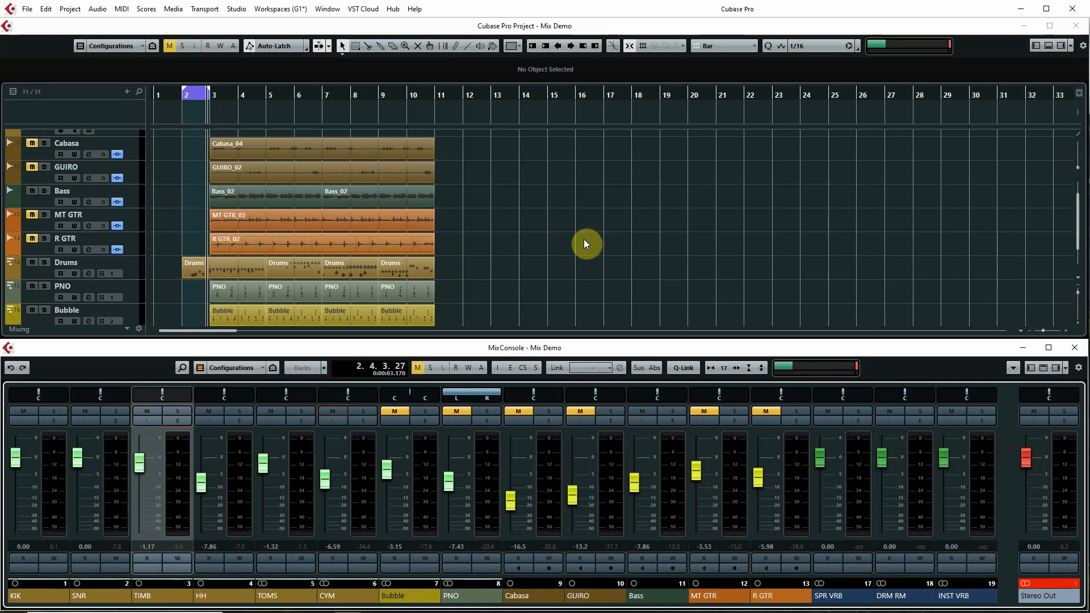
key("space")
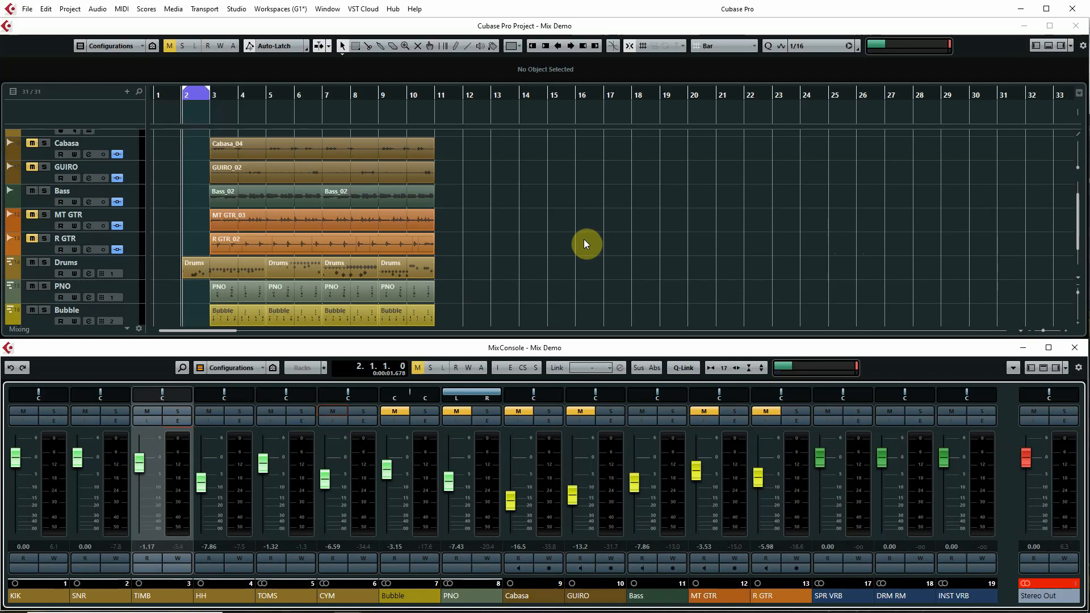
key("space")
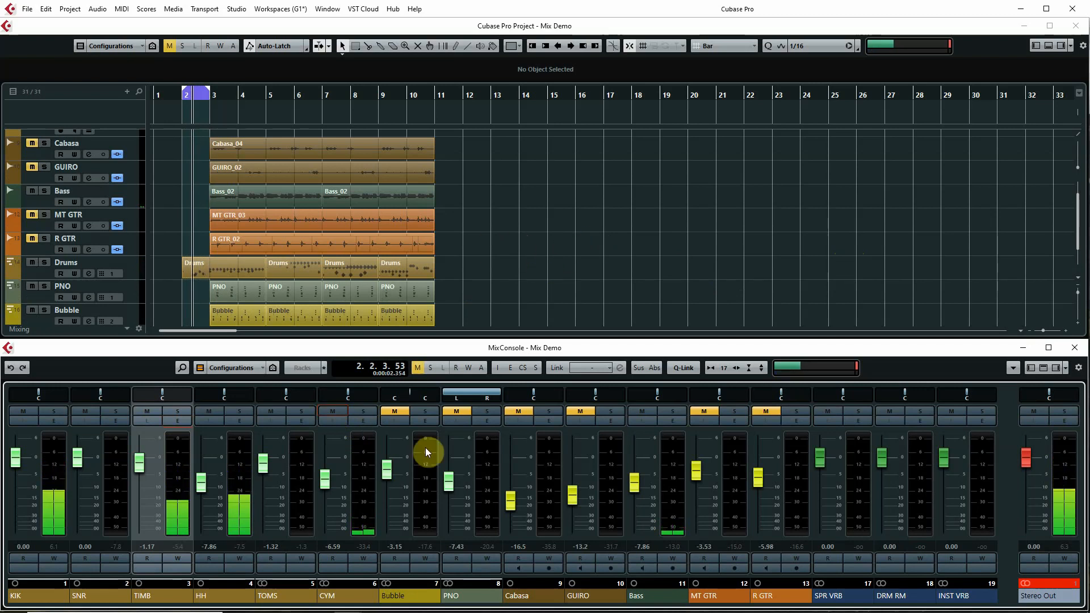
left_click(361, 422)
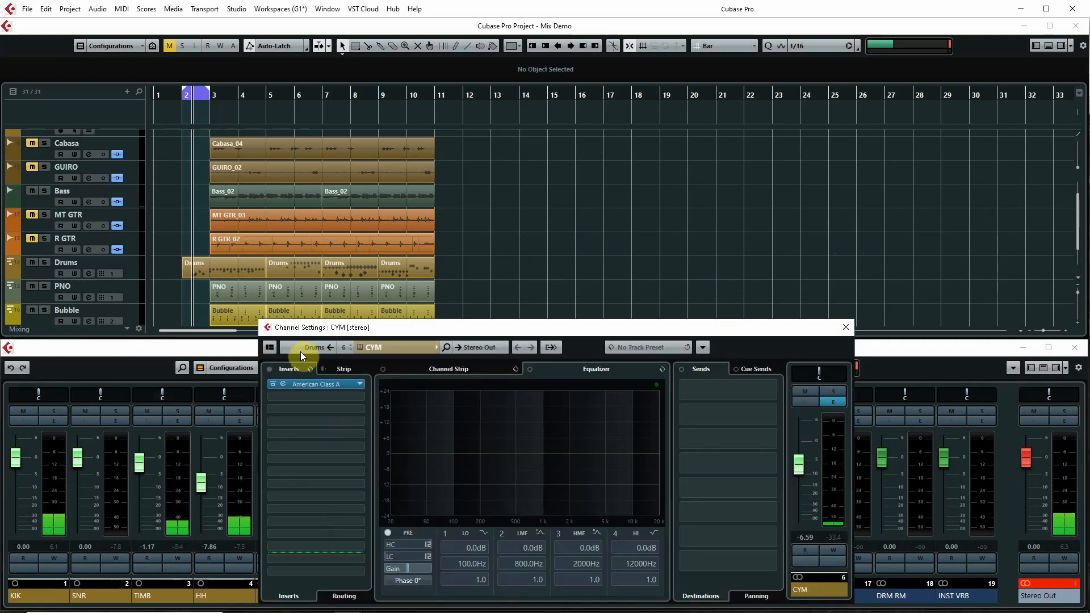
left_click(283, 384)
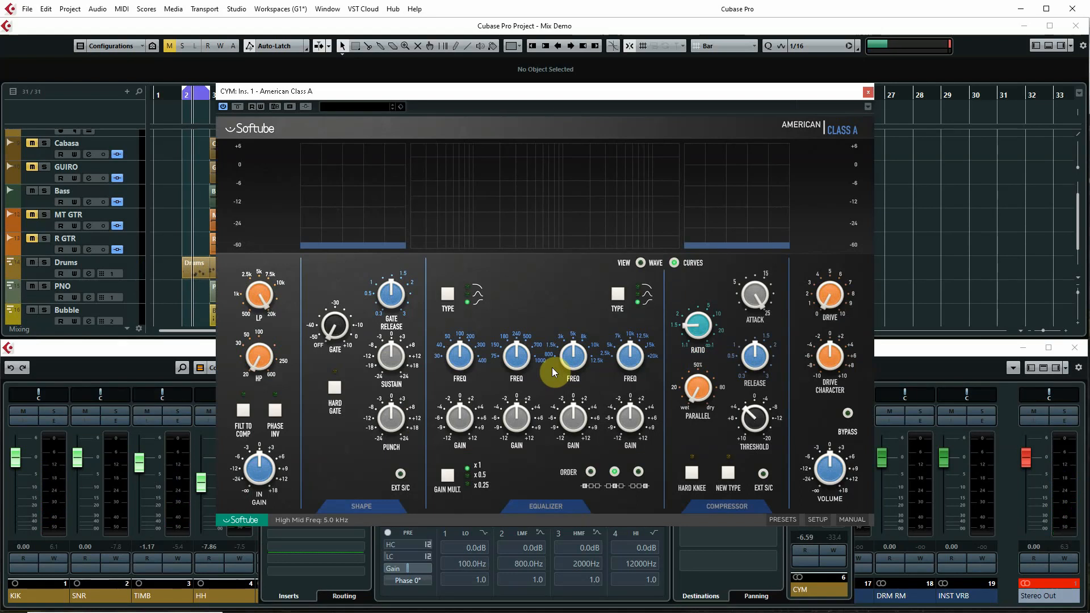
key("space")
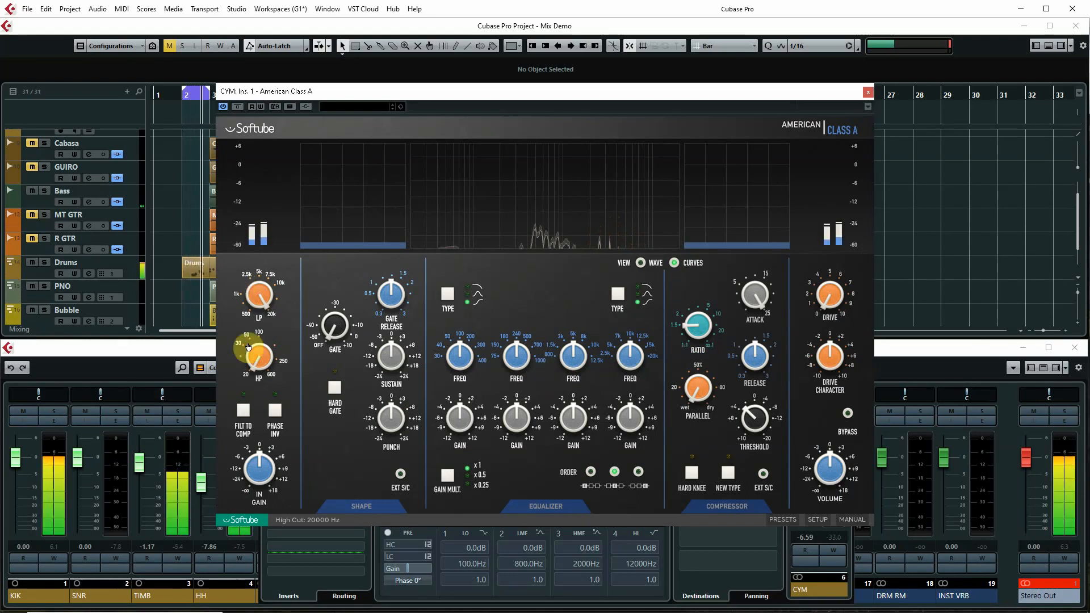
Set CYM's low cut to 600 Hz and boost the high band by 6.0 dB at 12.5 kHz.
left_click_drag(248, 346, 263, 322)
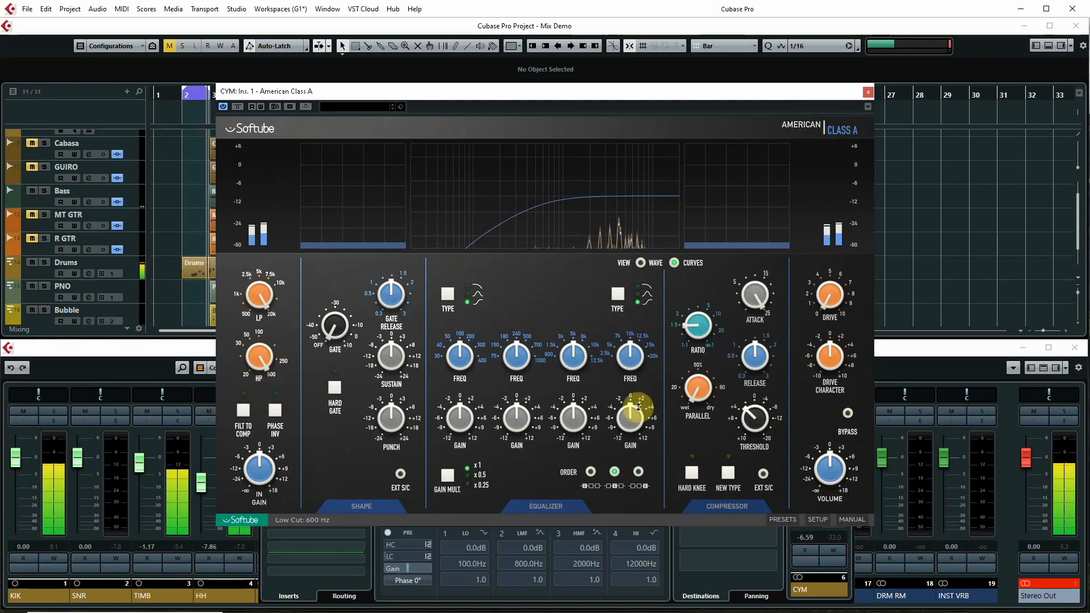
mouse_move(628, 428)
left_mouse_down()
mouse_move(628, 390)
mouse_move(632, 433)
mouse_move(626, 413)
left_mouse_up()
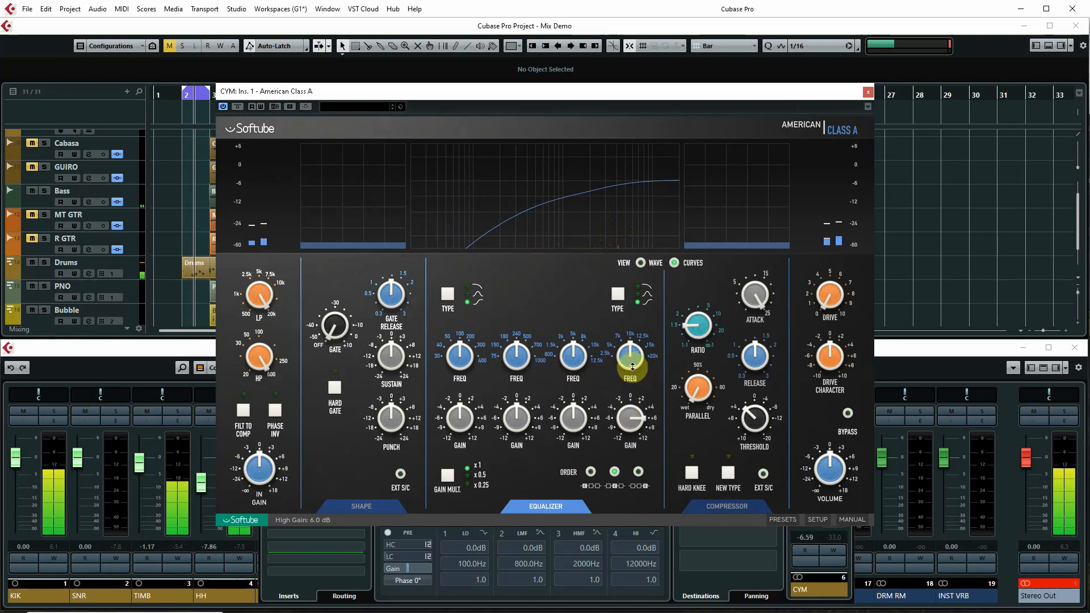
left_click_drag(632, 367, 632, 356)
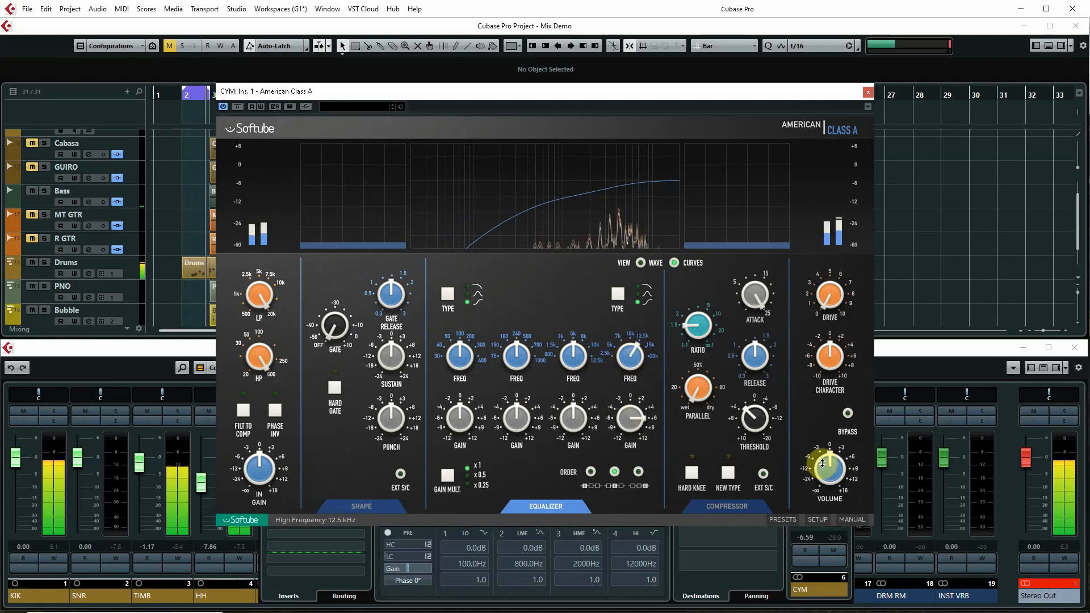
Set CYM's plug-in volume to -1.5 dB and close its plug-in and channel settings windows.
left_click_drag(823, 462, 819, 466)
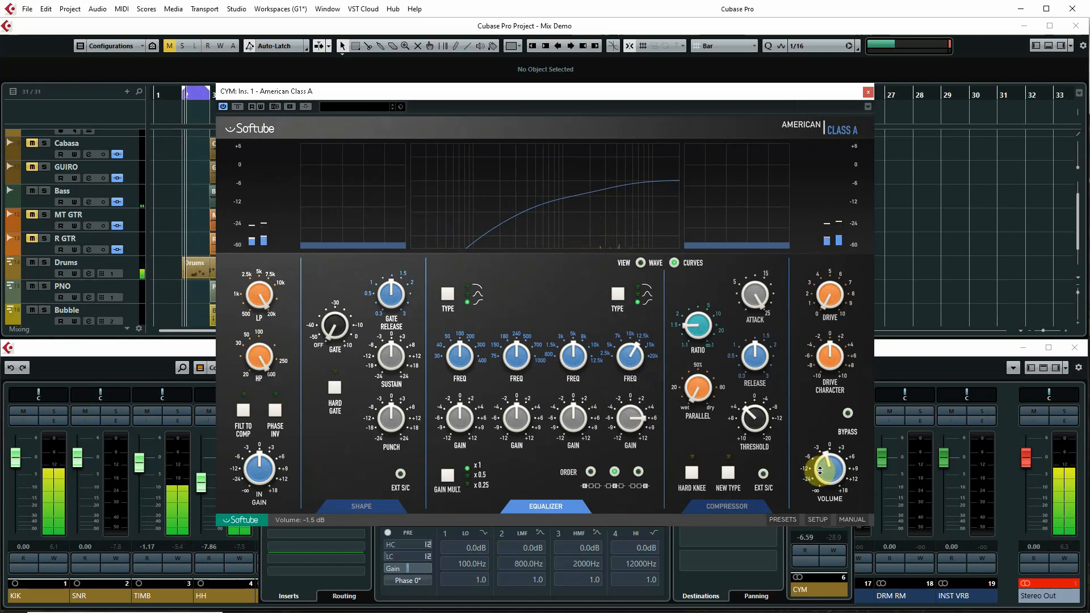
left_click(868, 92)
left_click(846, 327)
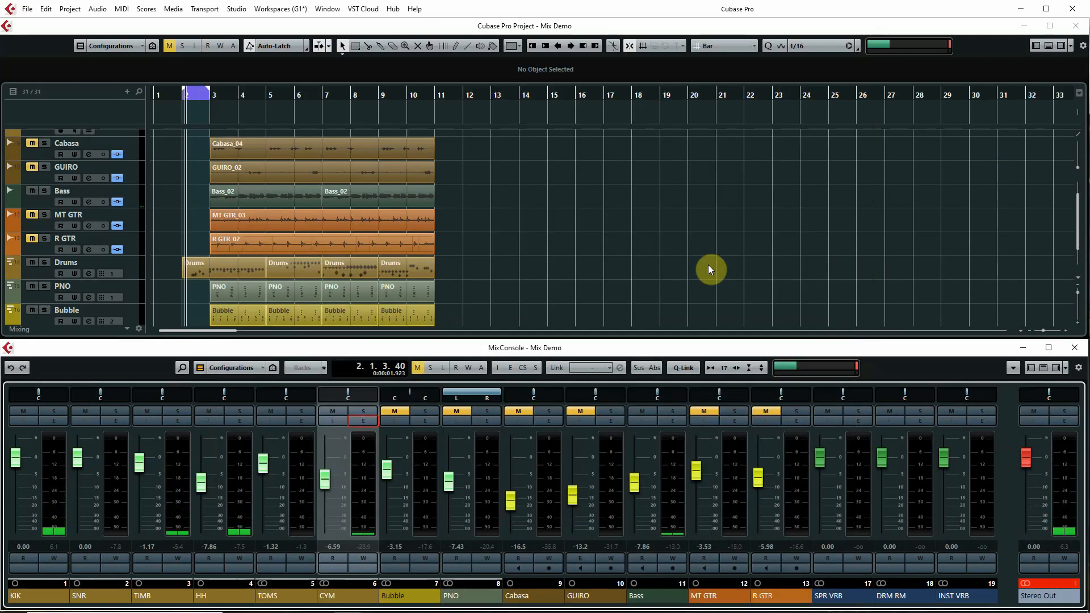
Change the playback loop to run from bar 3 to bar 11 and start playback.
left_click_drag(209, 84, 416, 94)
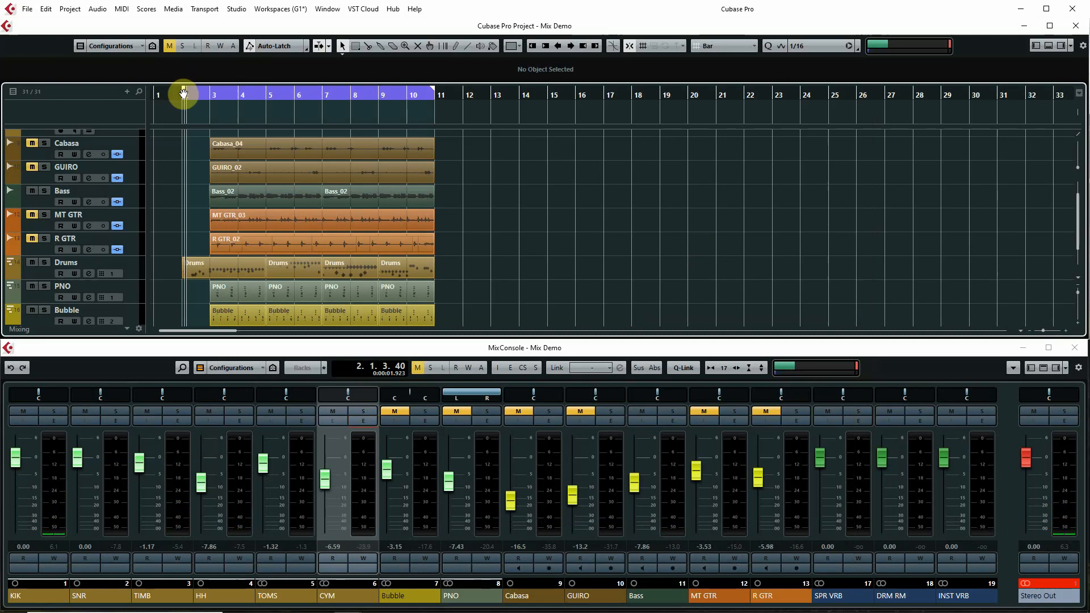
left_click_drag(182, 94, 210, 97)
key("KP_Subtract")
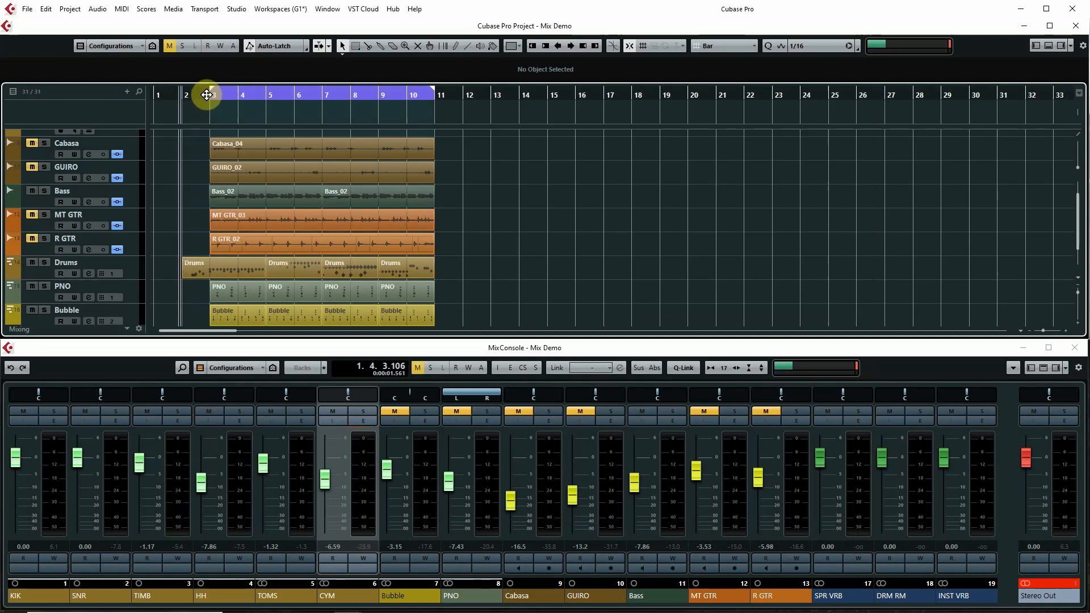
key("space")
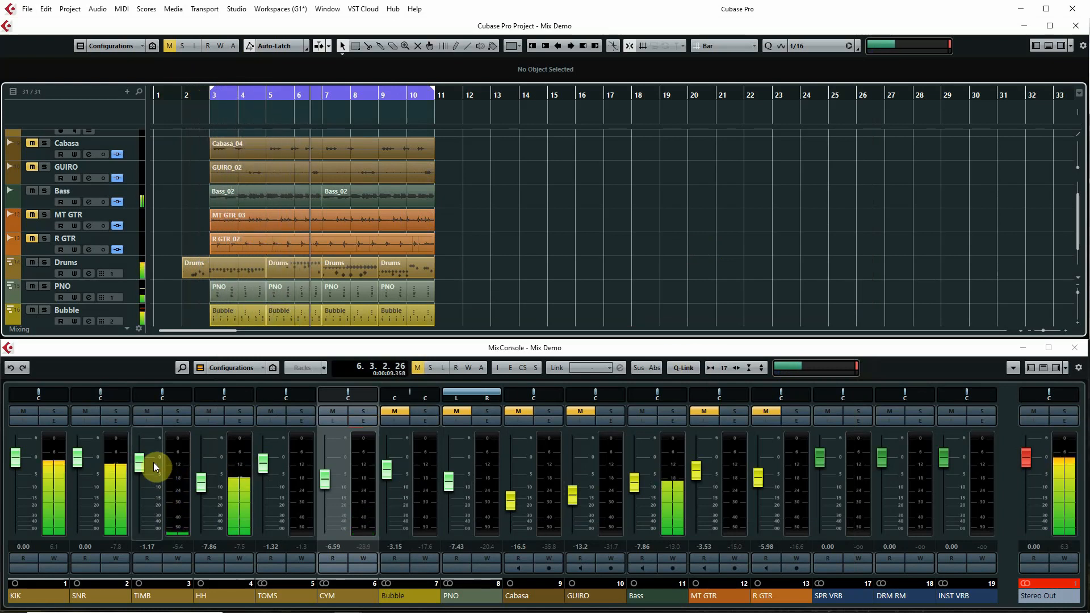
Switch to the full MixConsole workspace and raise the SNR channel's SPR VRB send to -26.1 dB.
key("alt+KP_2")
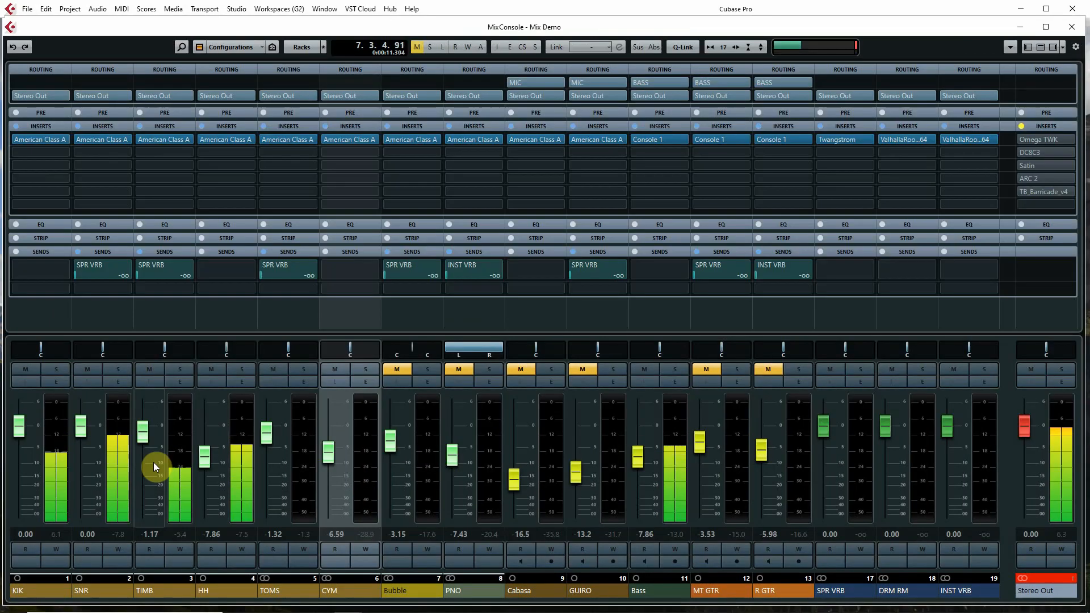
left_click(81, 274)
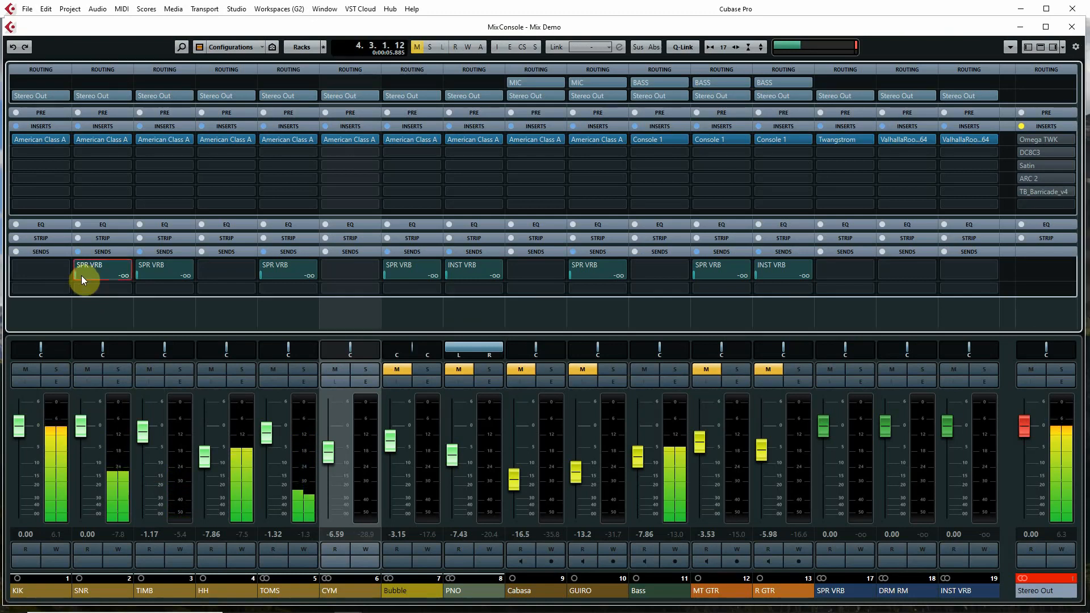
left_click_drag(80, 275, 112, 261)
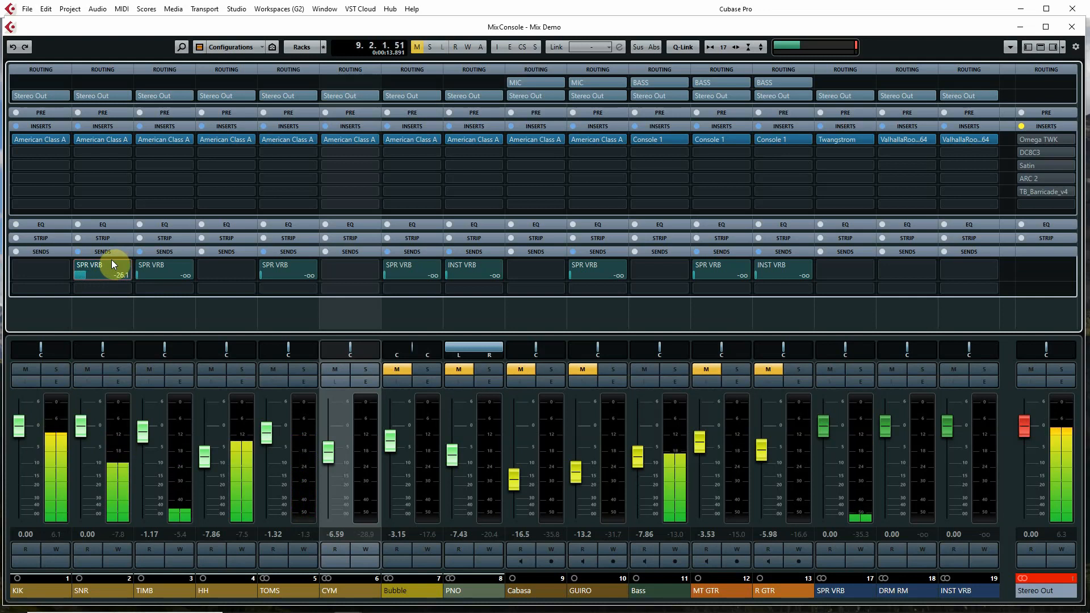
Solo the SNR channel and switch off its SPR VRB send to hear the snare dry.
mouse_move(109, 261)
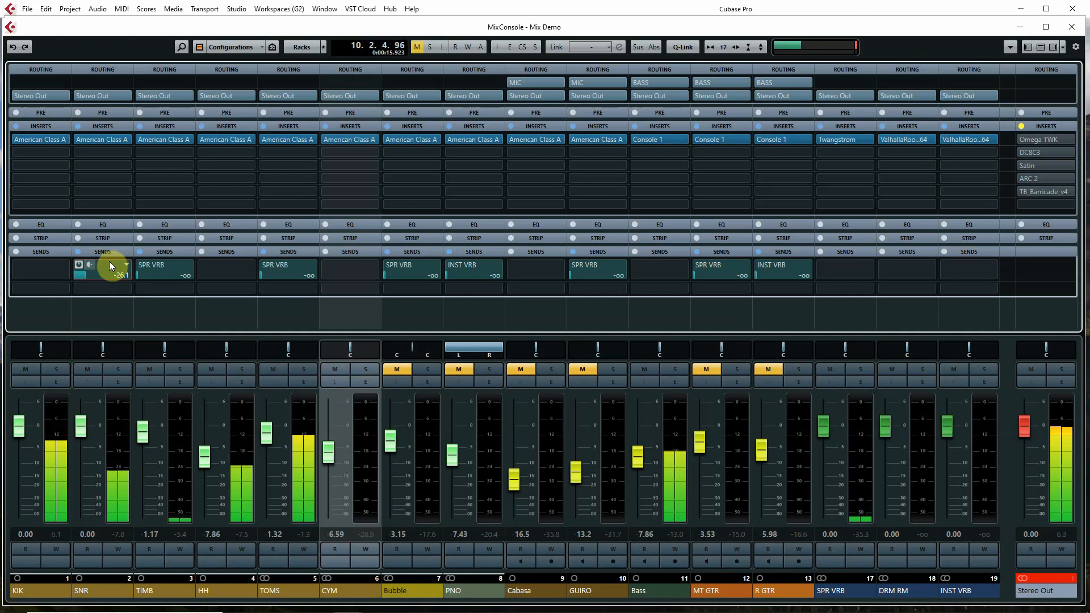
left_click(118, 369)
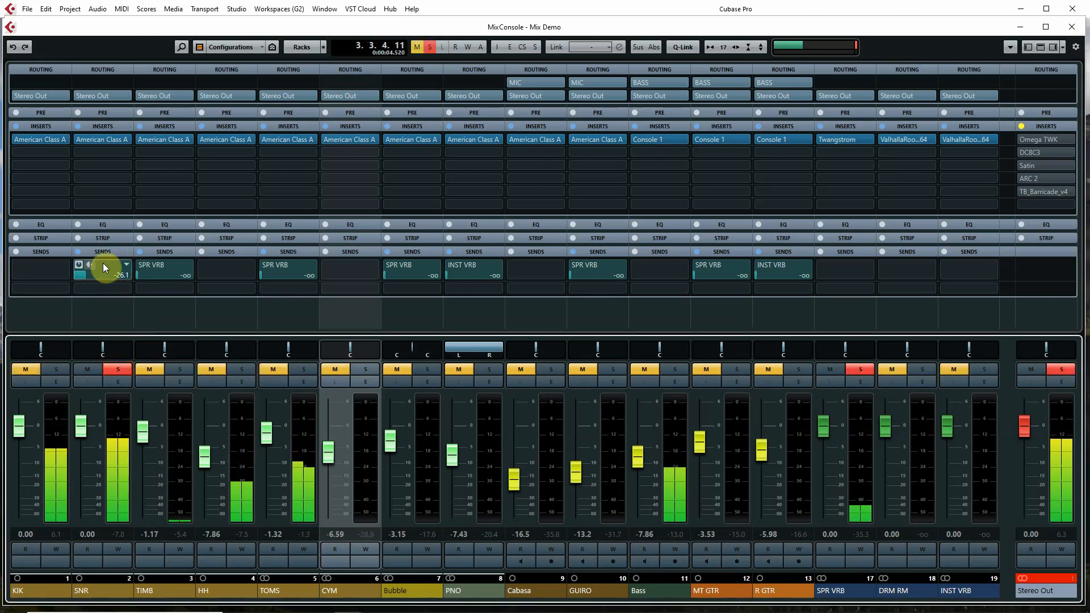
left_click(79, 264)
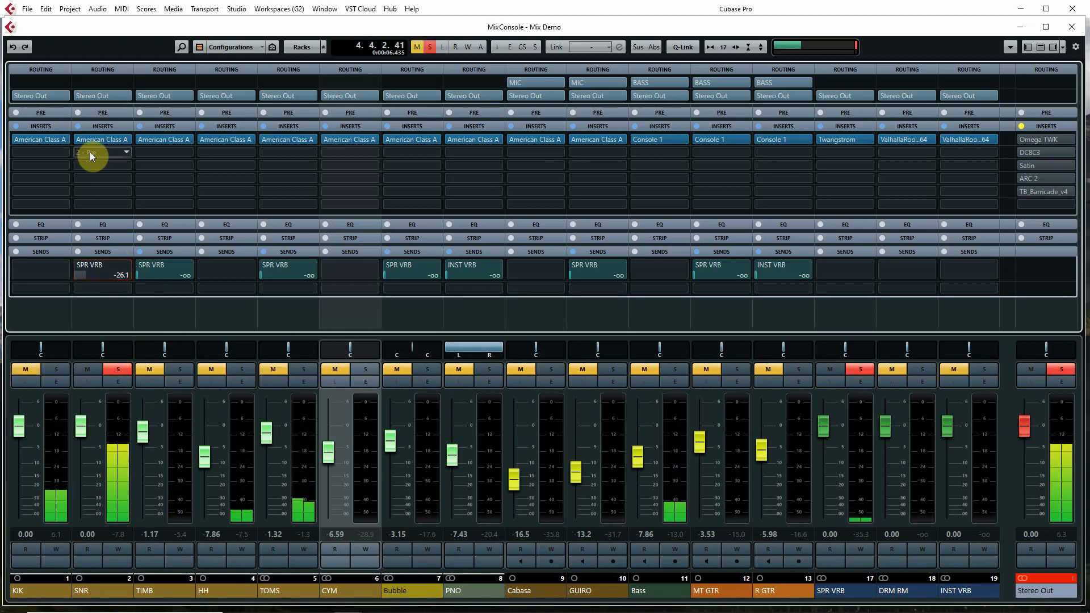
Open SNR's American Class A, lower its Sustain and close the plug-in window.
left_click(91, 138)
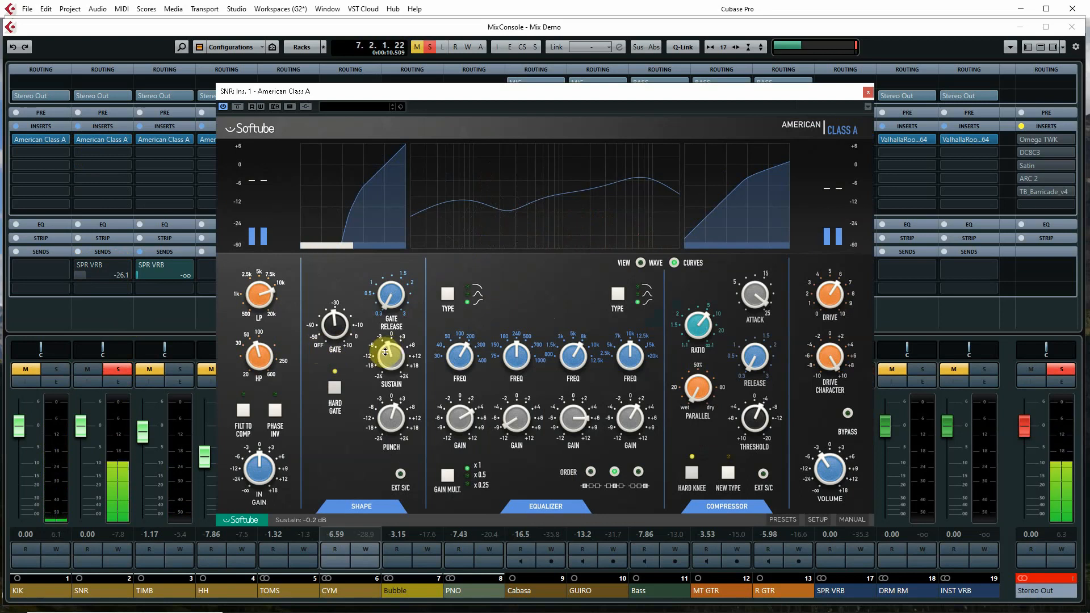
left_click_drag(386, 352, 386, 354)
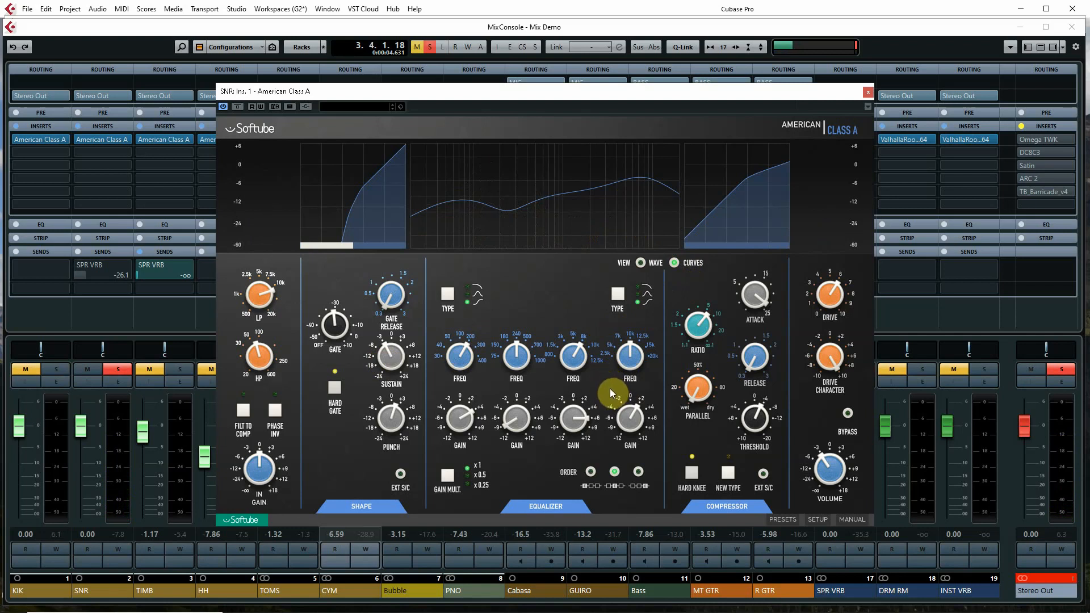
left_click(867, 93)
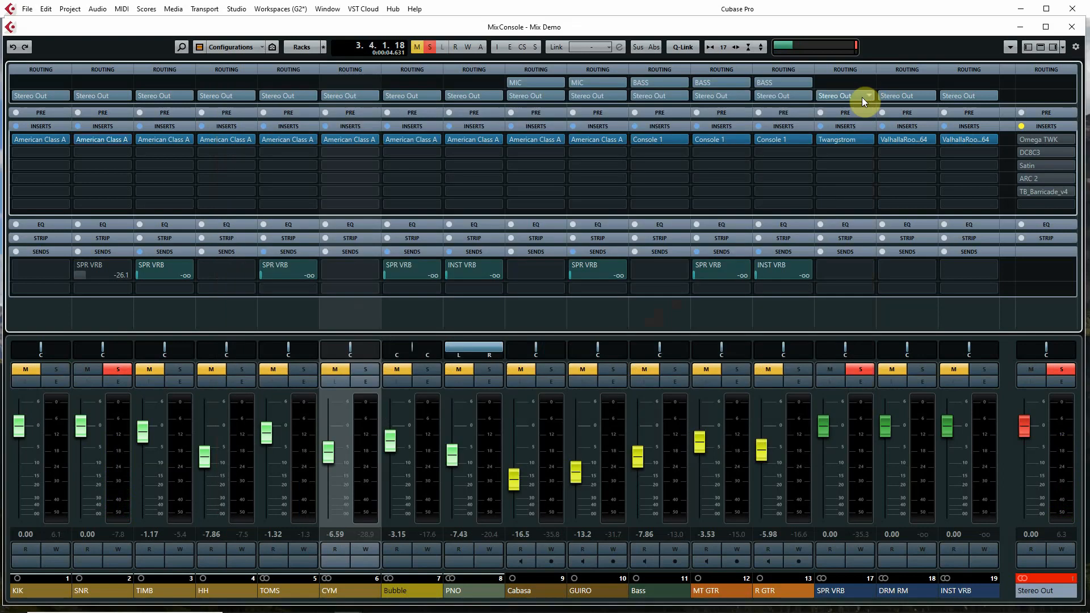
Unsolo SNR, switch its SPR VRB send back on and restart playback of the loop.
left_click(115, 369)
left_click(78, 265)
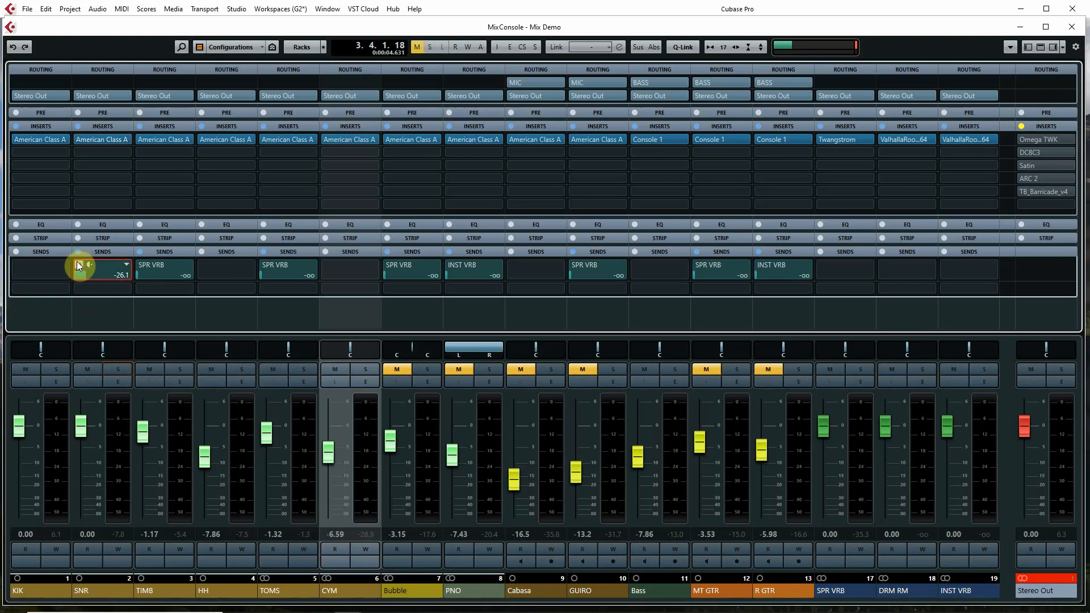
key("space")
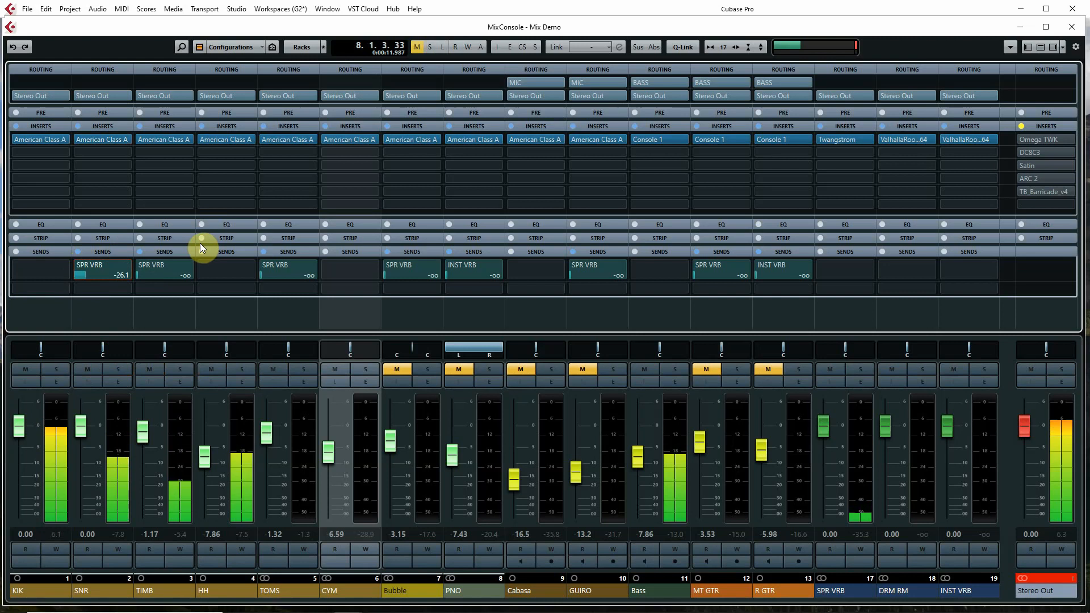
key("space")
key("space")
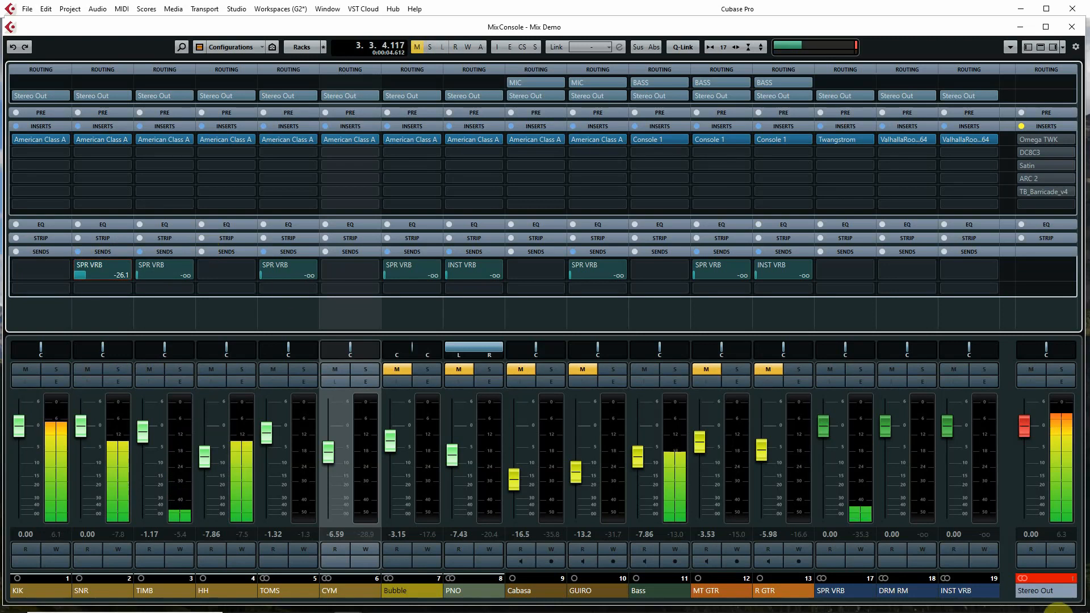
left_click(950, 509)
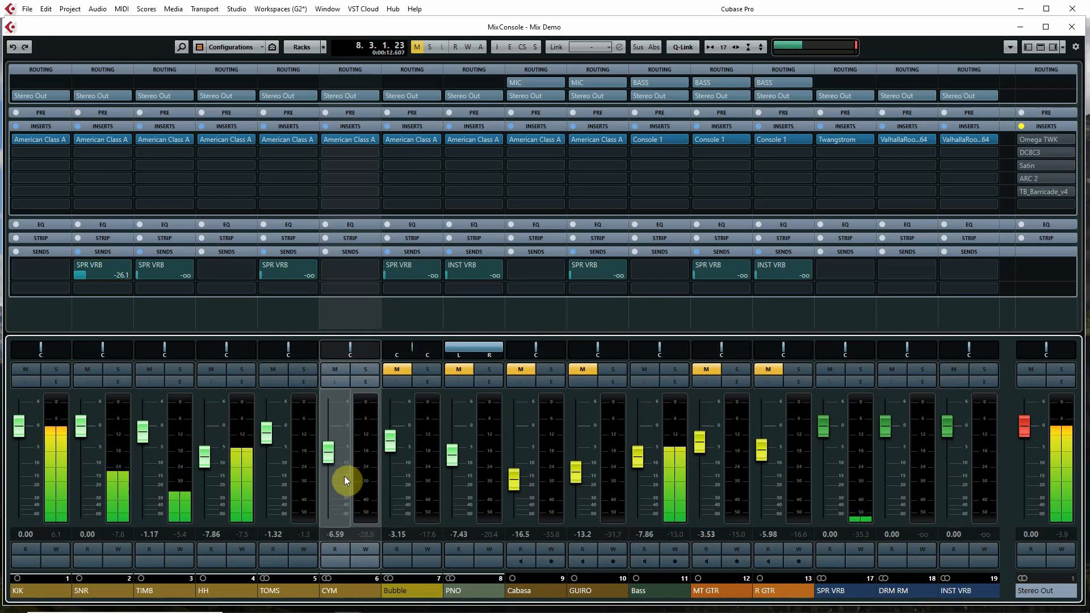
Unmute Bubble and cut 4.0 dB at 500 Hz with the low-mid band of its American Class A.
left_click(396, 369)
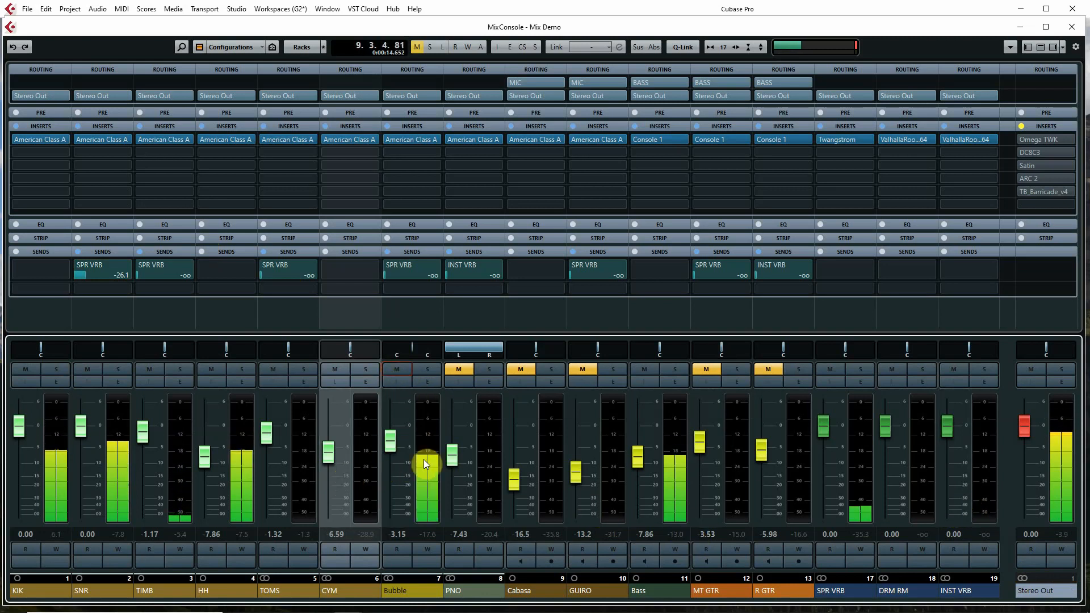
left_click(400, 142)
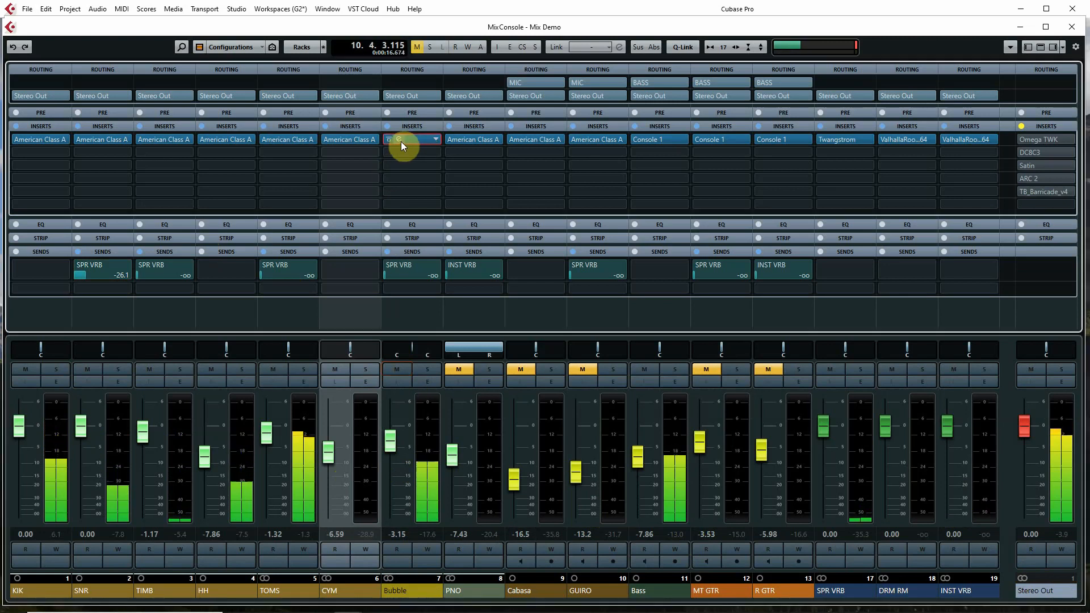
left_click(399, 140)
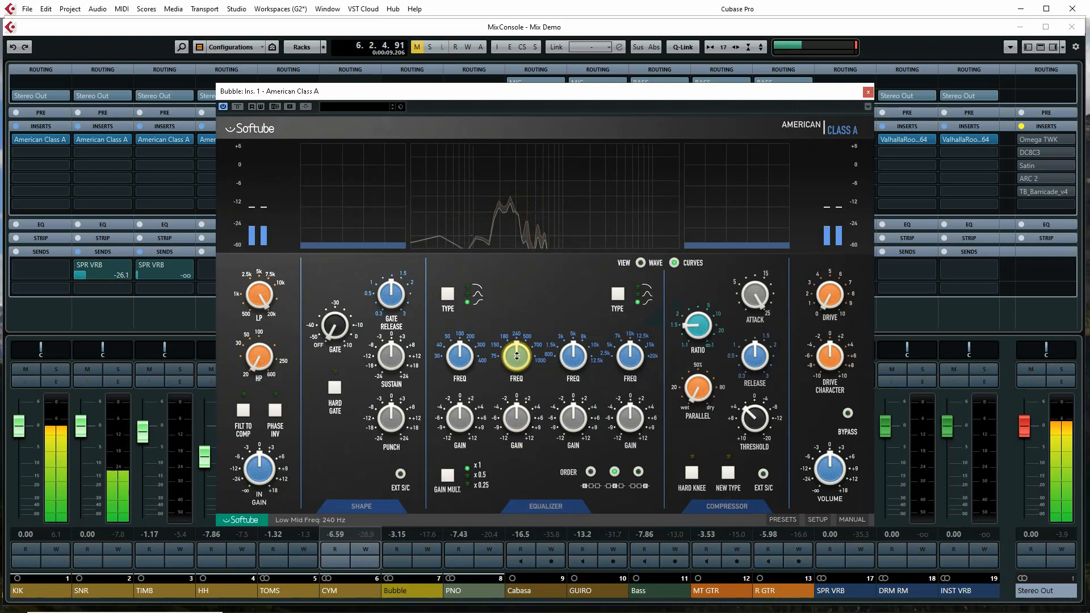
left_click_drag(516, 356, 516, 353)
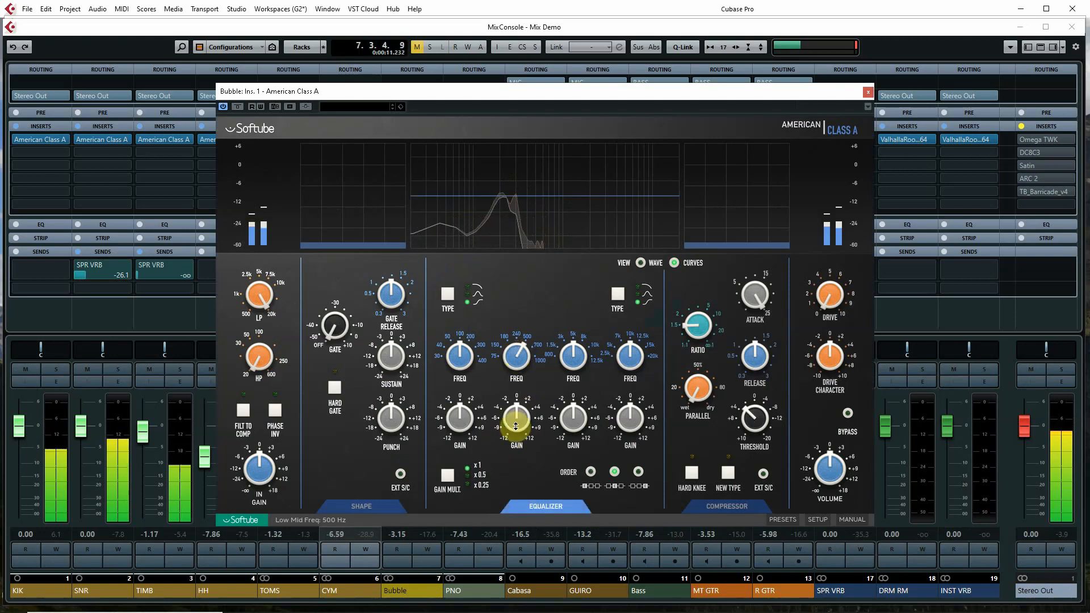
left_click_drag(516, 426, 513, 428)
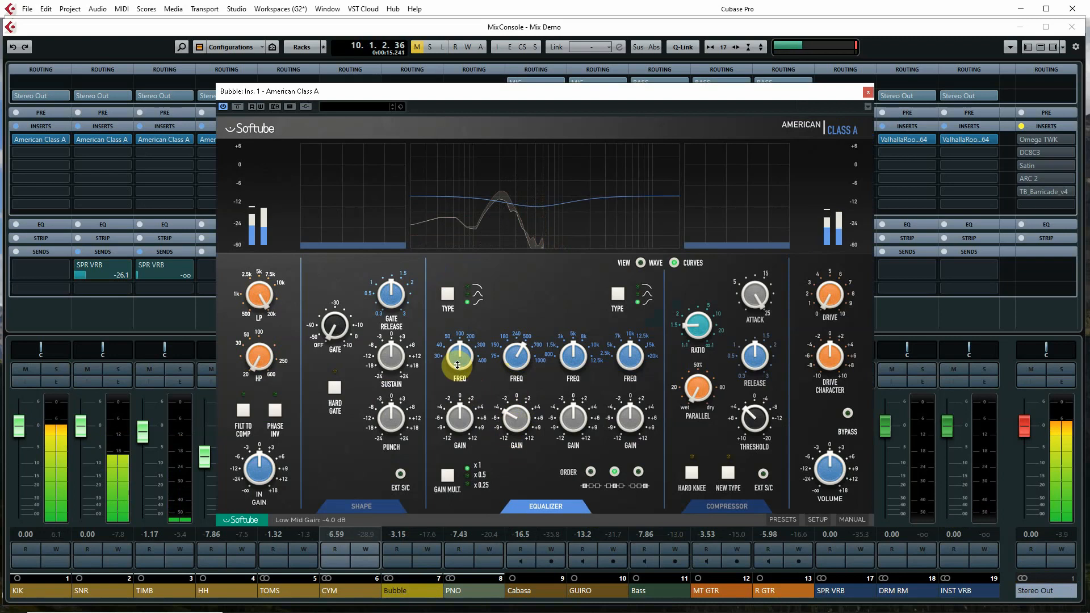
Set Bubble's low band to a bell at 300 Hz with a 6.0 dB boost.
left_click_drag(458, 364, 457, 362)
left_click_drag(458, 419, 459, 425)
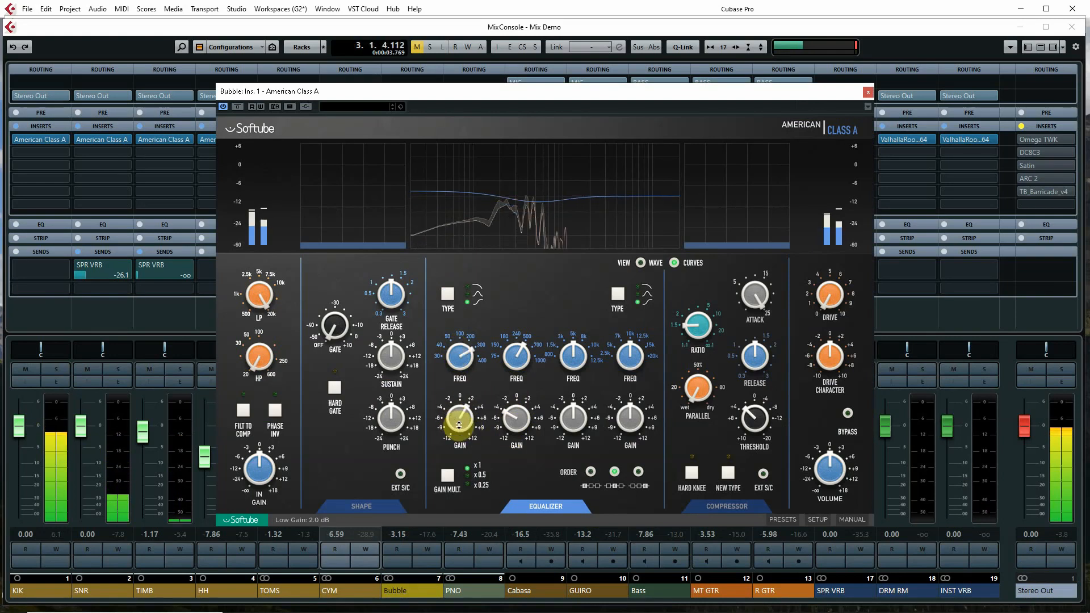
left_click(445, 300)
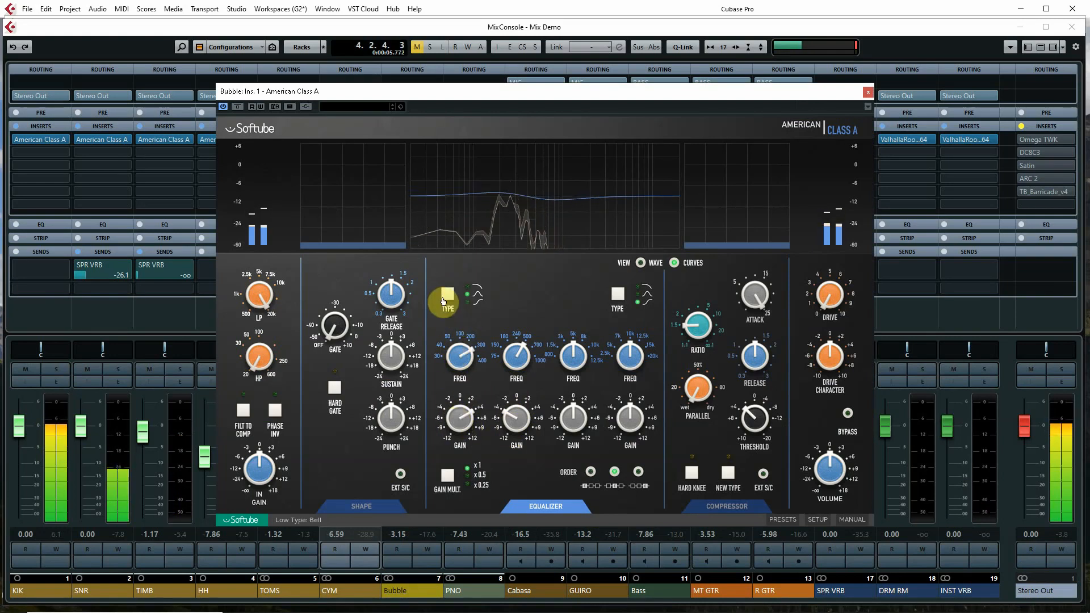
left_click_drag(461, 426, 461, 422)
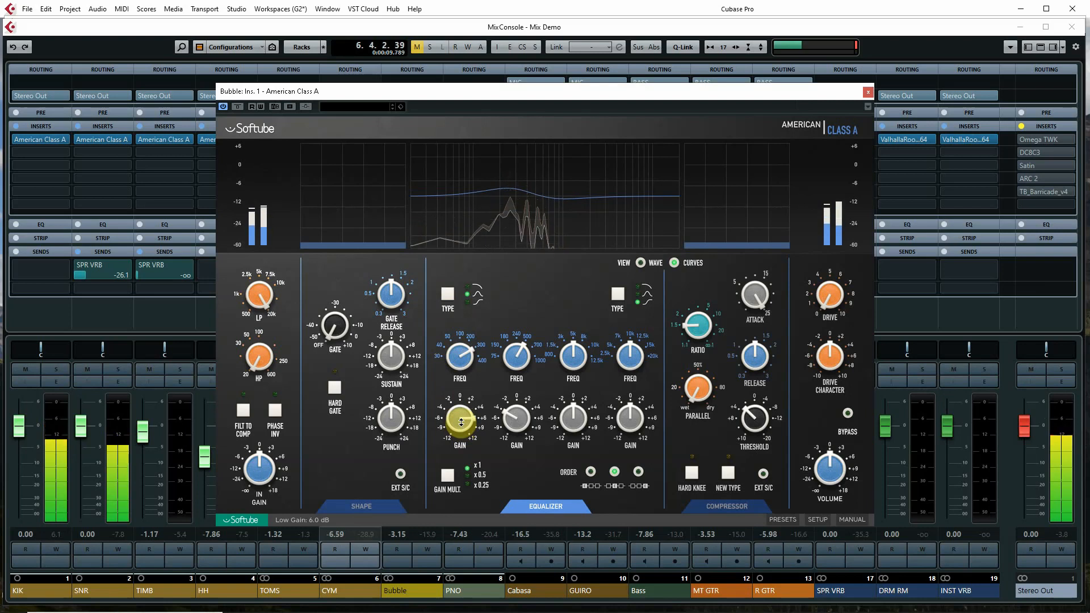
Boost Bubble's high-mid band by 6.0 dB at 1.5 kHz and deepen its low-mid cut to about -6 dB.
left_click_drag(572, 360, 570, 368)
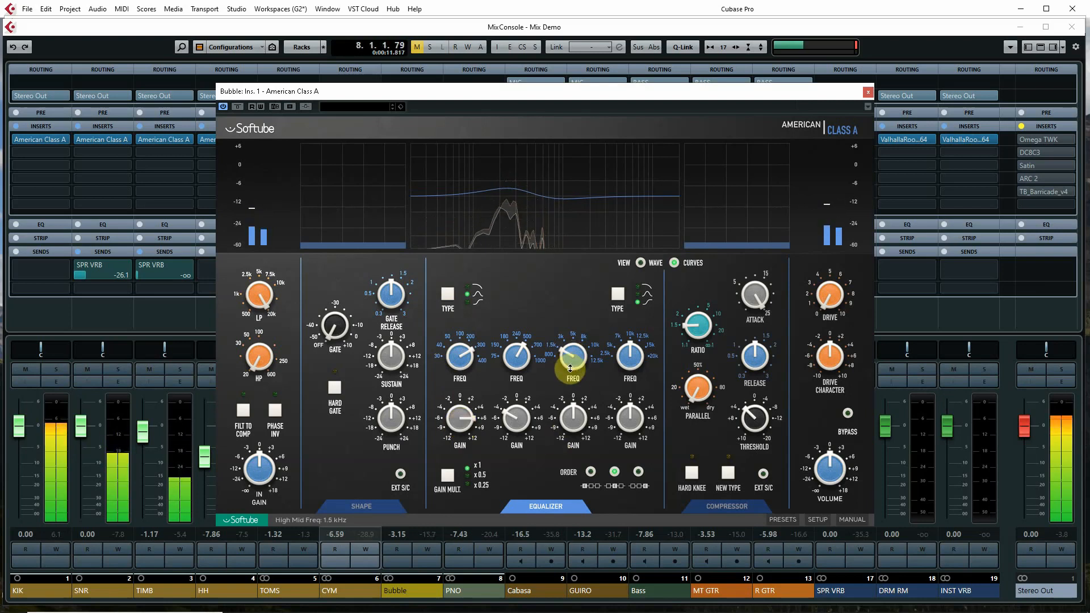
left_click_drag(571, 418, 570, 421)
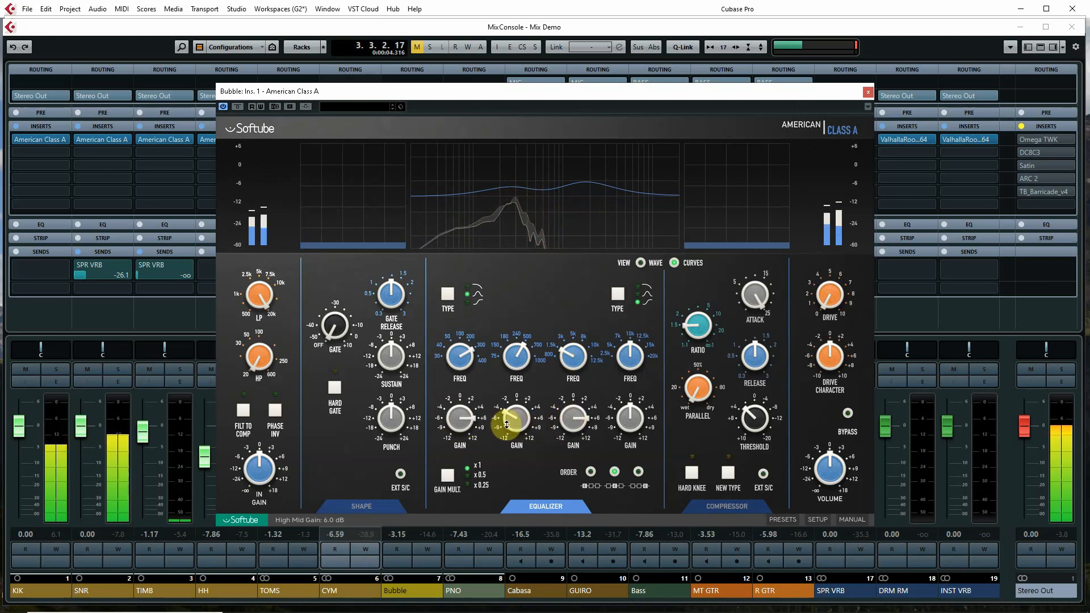
left_click_drag(506, 425, 509, 429)
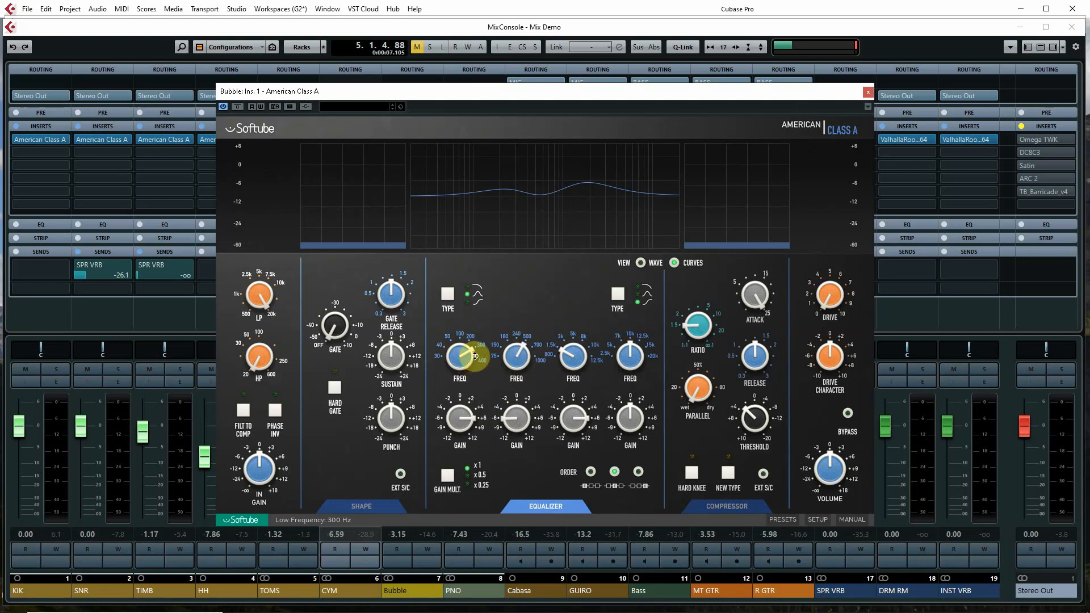
Try a 9.0 dB gain on Bubble's low band.
left_click_drag(456, 429, 455, 419)
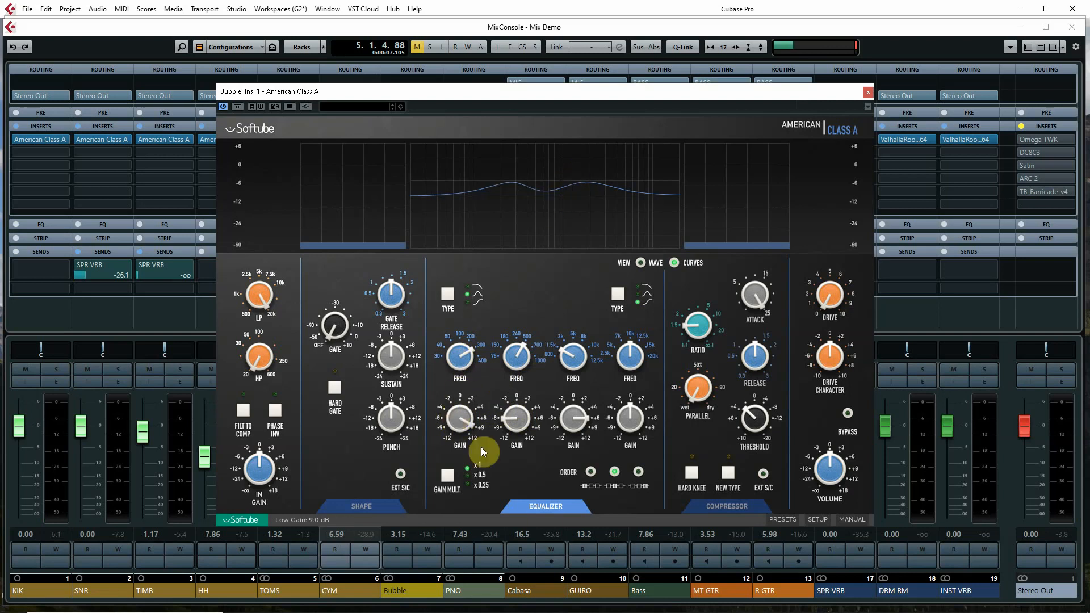
left_click_drag(459, 421, 461, 432)
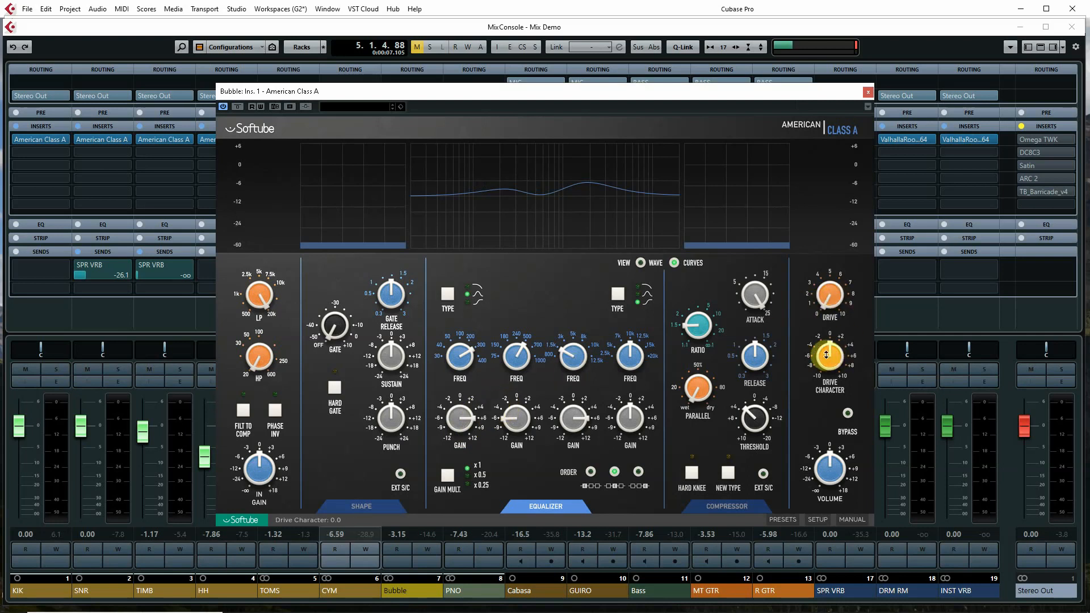
Raise Bubble's Drive Character and Drive amounts in the American Class A.
left_click_drag(824, 356, 822, 287)
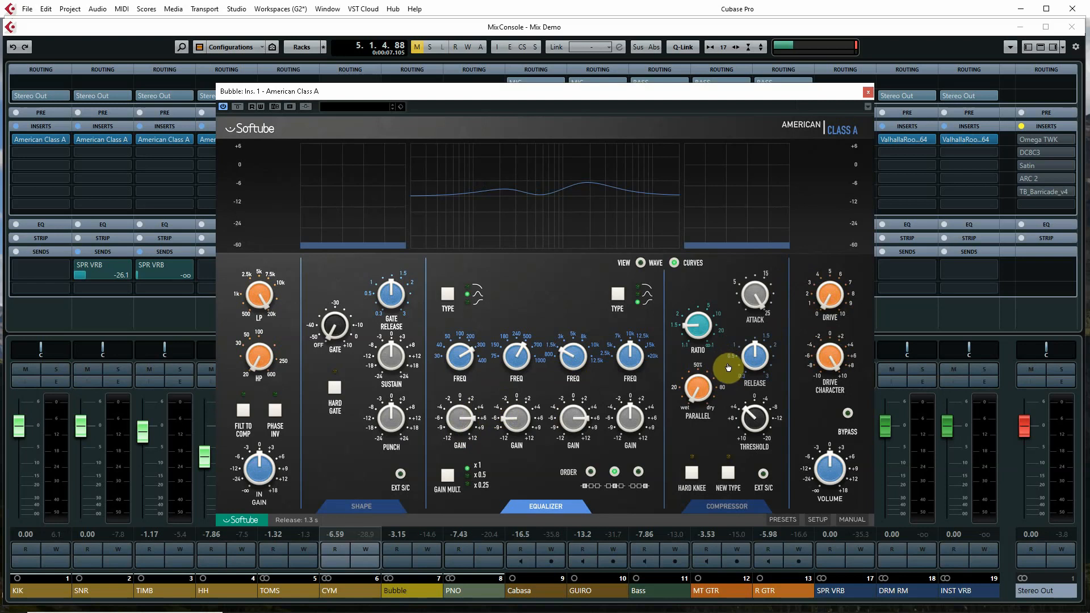
left_click_drag(756, 310, 759, 300)
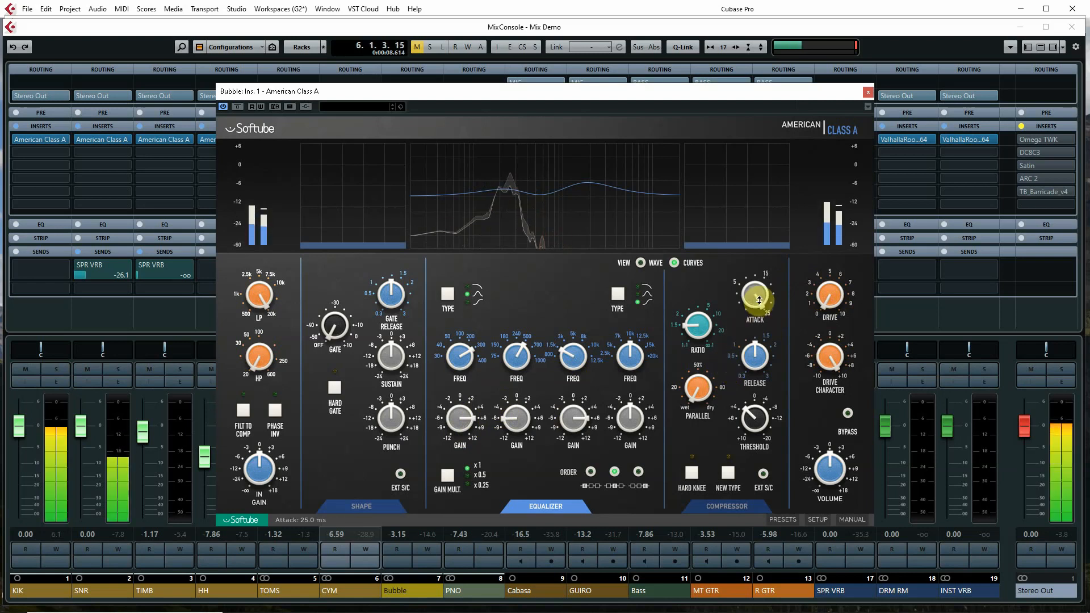
mouse_move(829, 300)
left_mouse_down()
mouse_move(824, 290)
mouse_move(831, 299)
left_mouse_up()
mouse_move(829, 301)
left_mouse_down()
mouse_move(858, 418)
mouse_move(817, 310)
left_mouse_up()
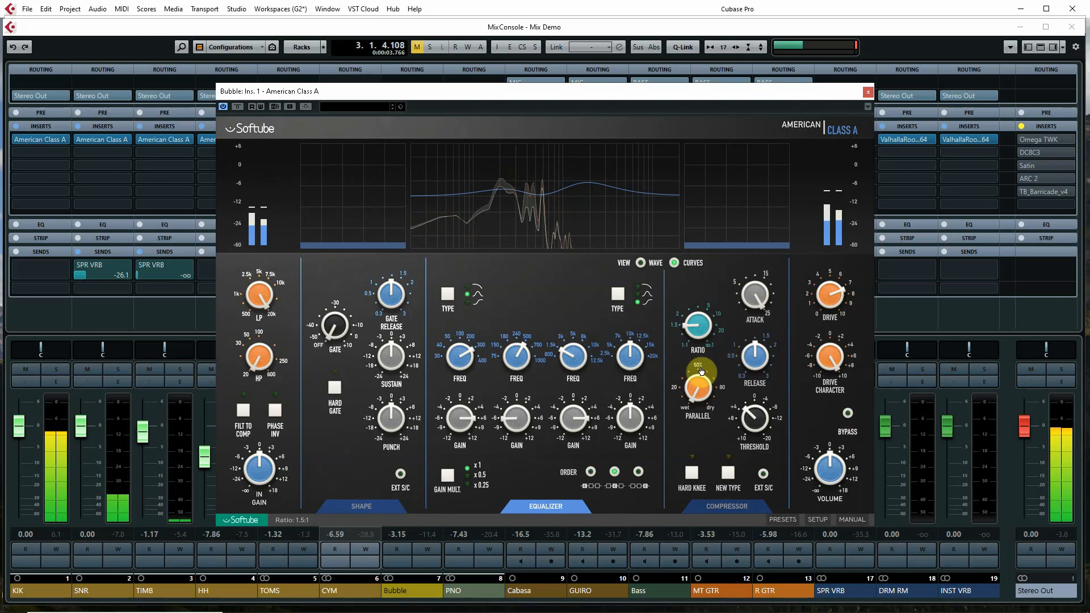
Set Bubble's compressor ratio to 3.7:1 with a shorter attack, and set Drive to 7.1.
left_click_drag(763, 325, 680, 282)
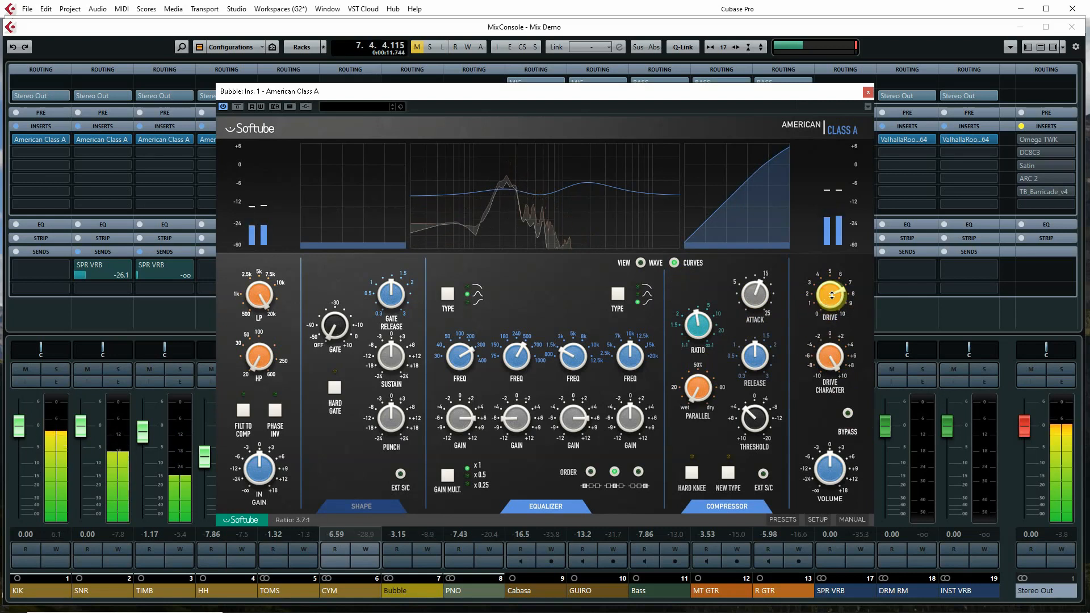
left_click_drag(832, 295, 832, 290)
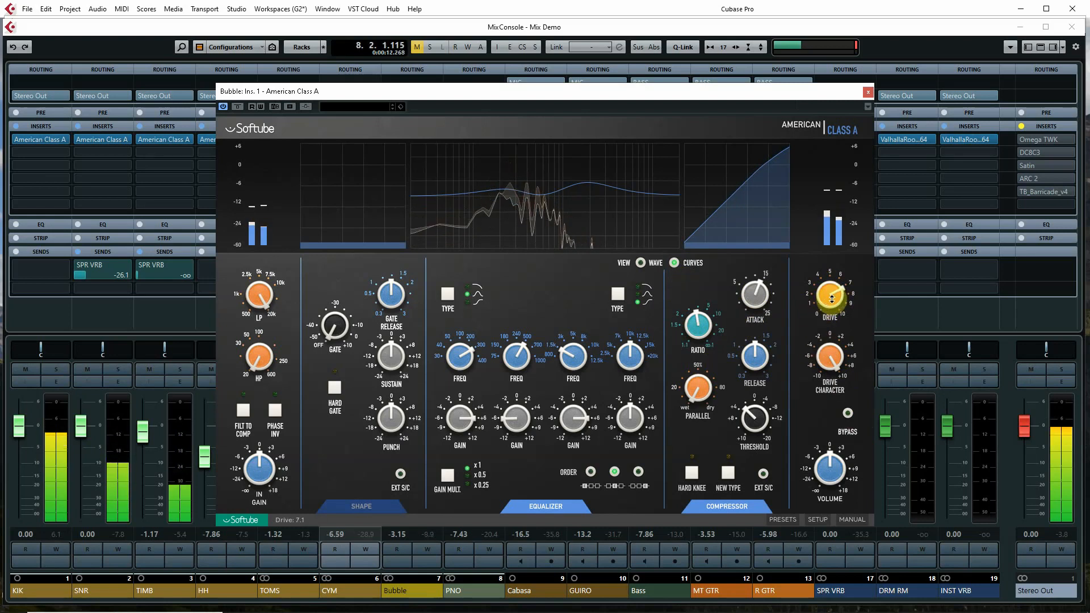
Switch Bubble's compressor to hard knee and the New type, and set its threshold to -20.0 dBu during playback.
left_click(707, 480)
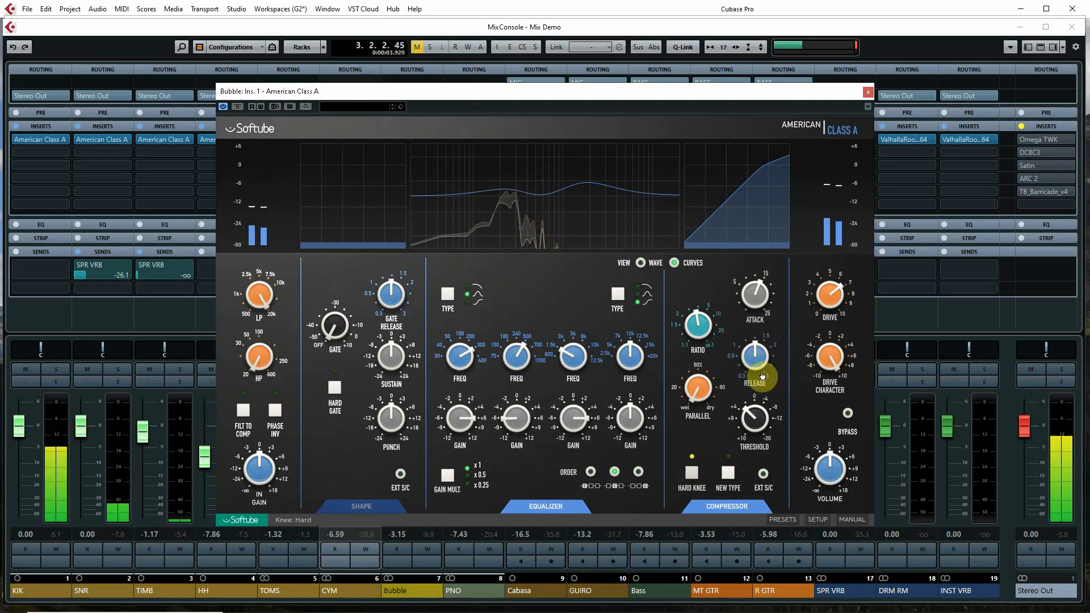
left_click(733, 465)
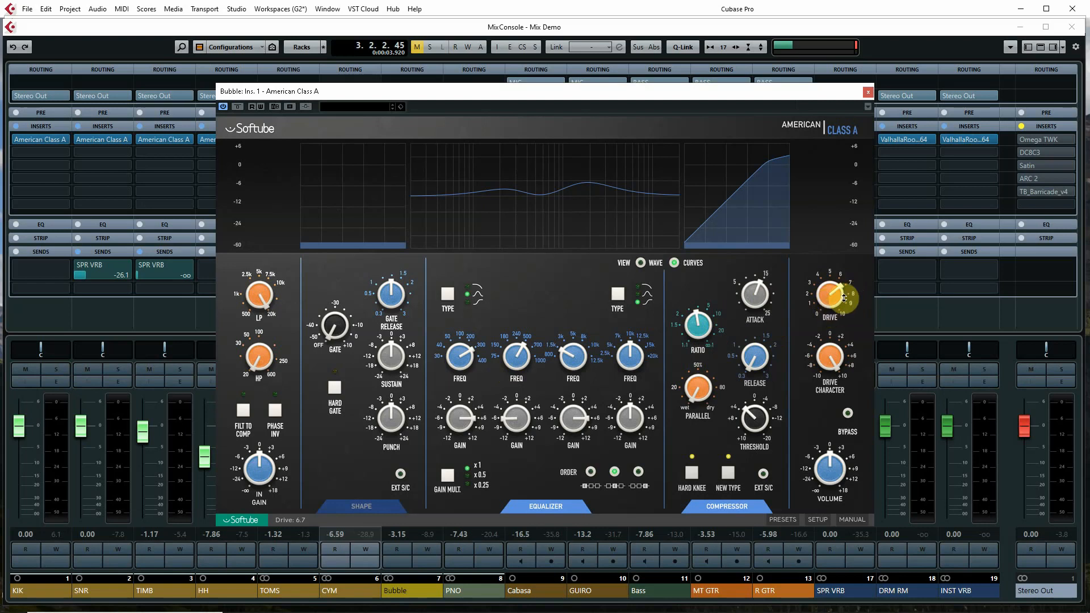
key("space")
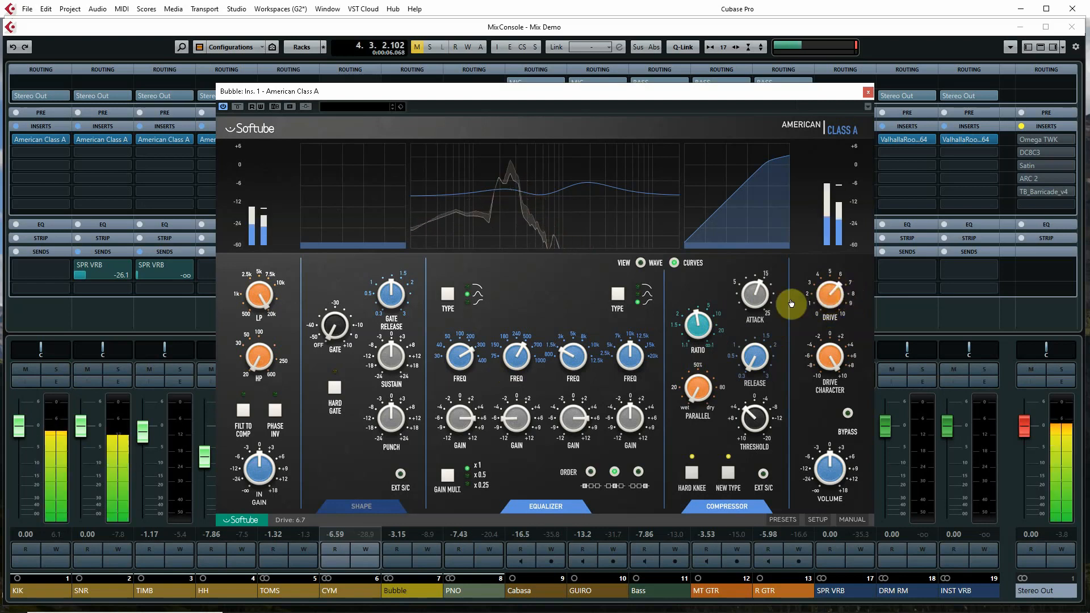
left_click_drag(749, 407, 753, 424)
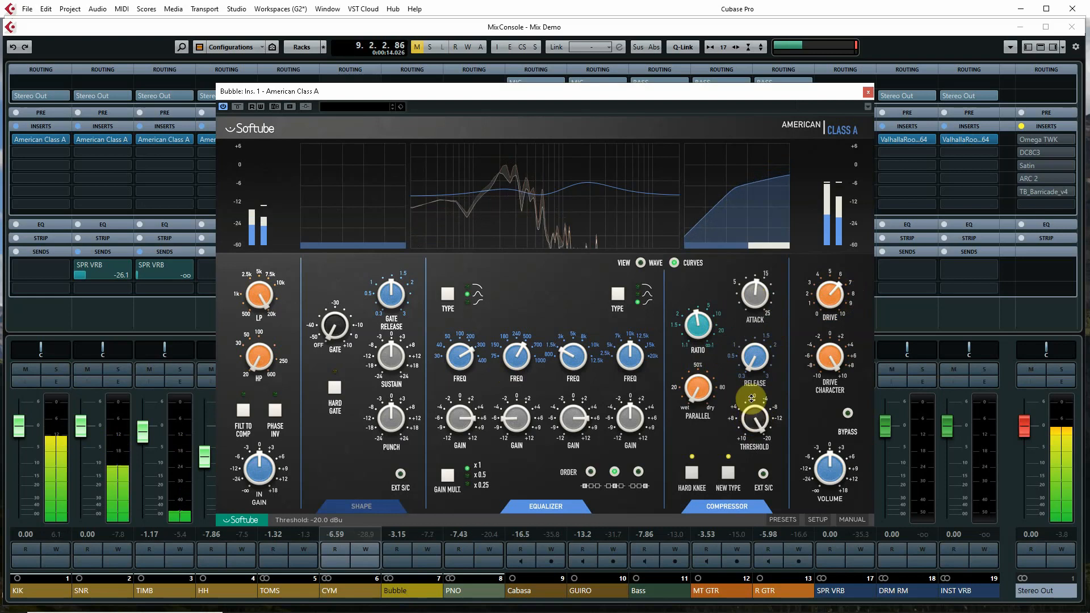
Compare the Old compressor type with the New one on Bubble.
left_click(725, 477)
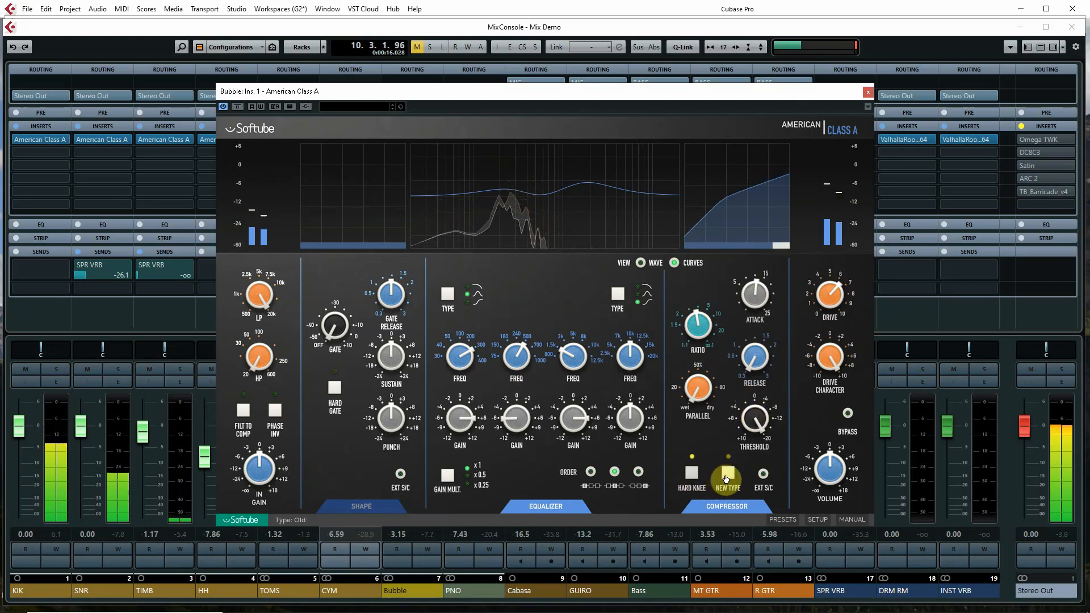
left_click(728, 477)
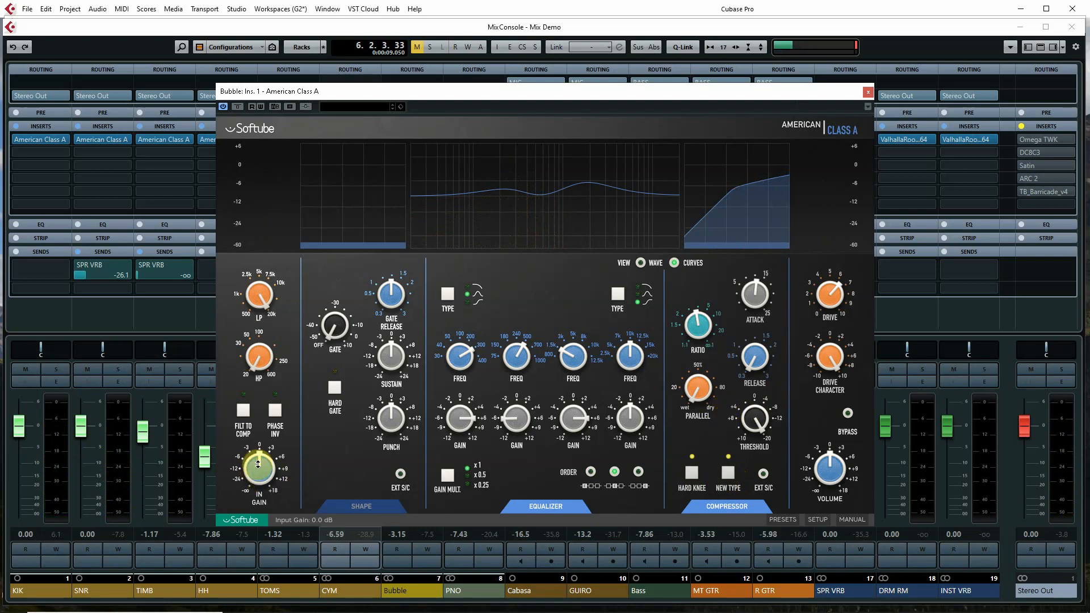
Restart playback and raise Bubble's plug-in input gain to 11.0 dB.
key("space")
left_click_drag(261, 469, 251, 441)
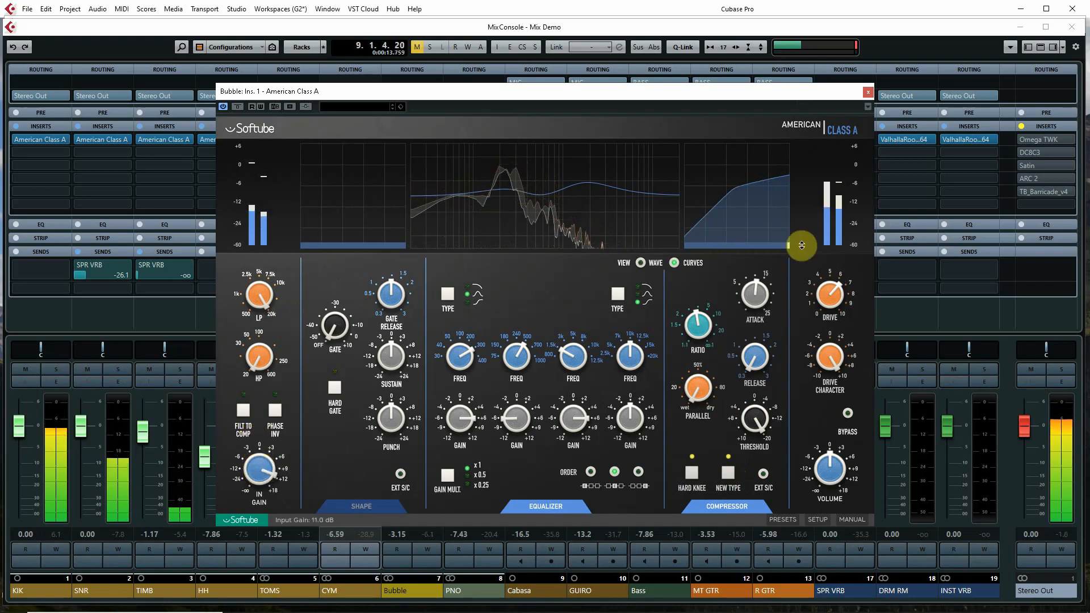
Set Bubble's Drive to 5.4 and its output Volume to -3.3 dB during playback.
left_click_drag(832, 283, 830, 294)
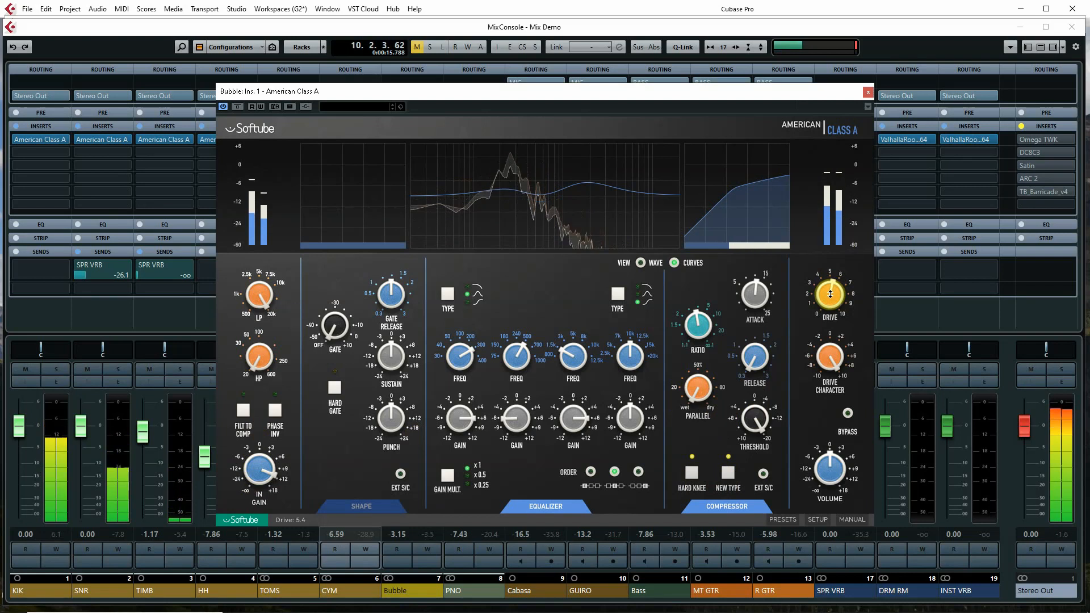
left_click_drag(827, 462, 824, 472)
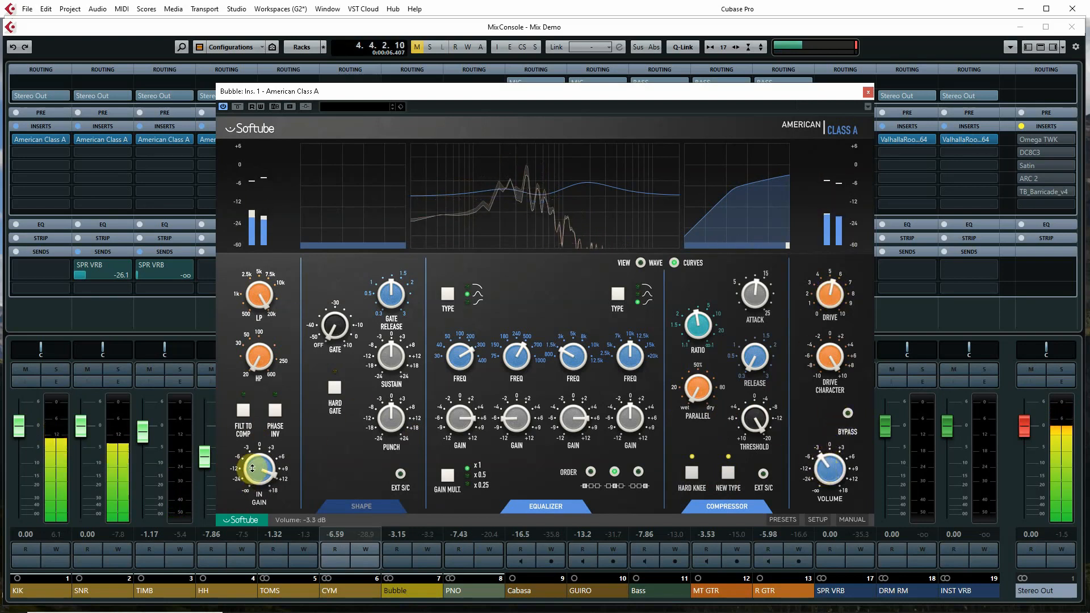
Compare the Old and New compressor types on Bubble, and audition the channel with the compressor off and on.
left_click(727, 481)
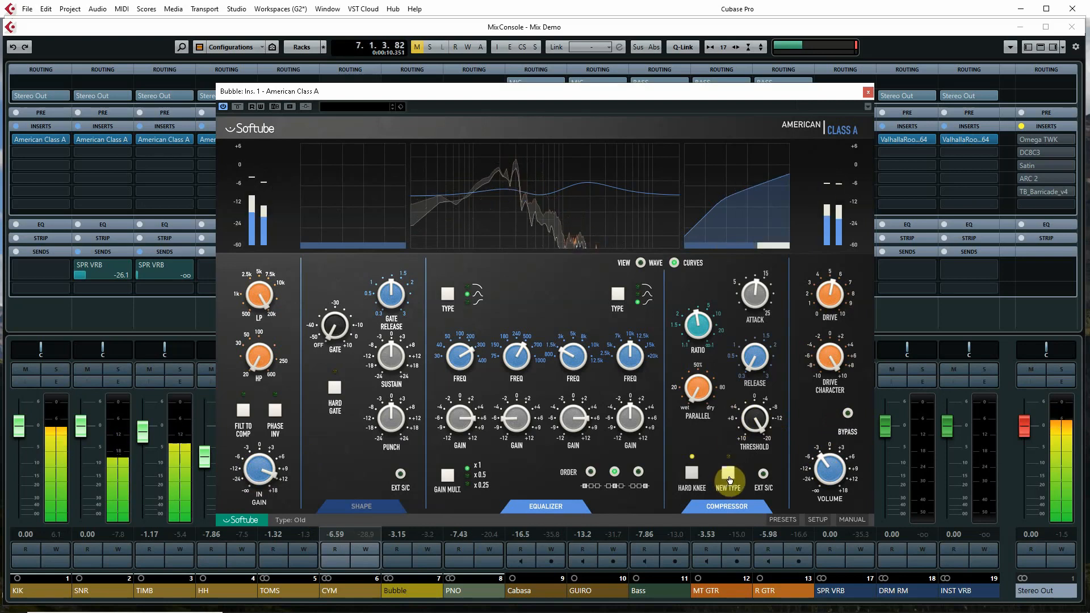
left_click(728, 480)
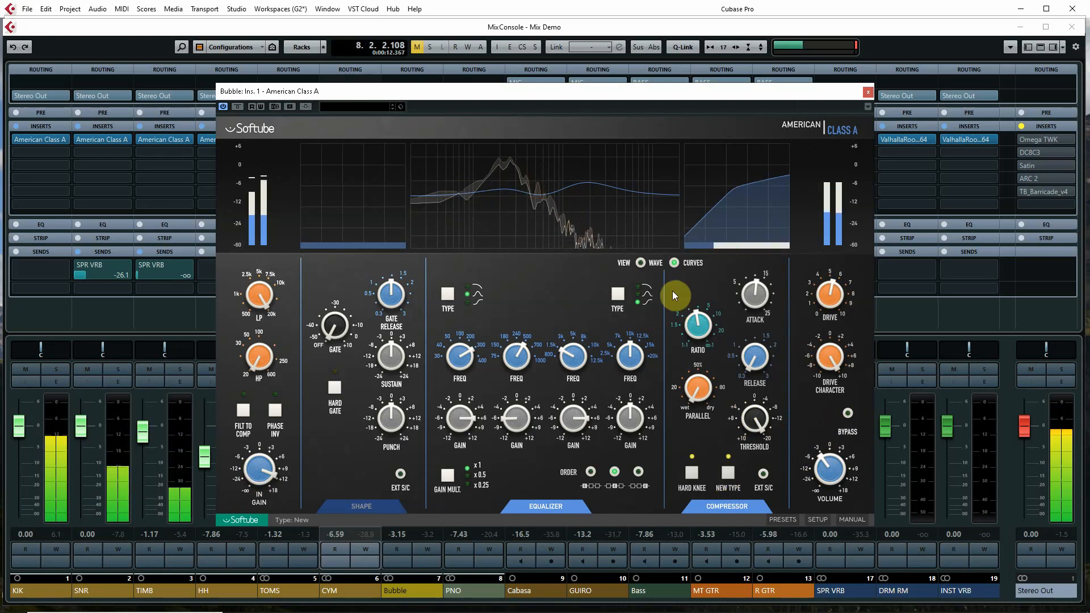
left_click(729, 511)
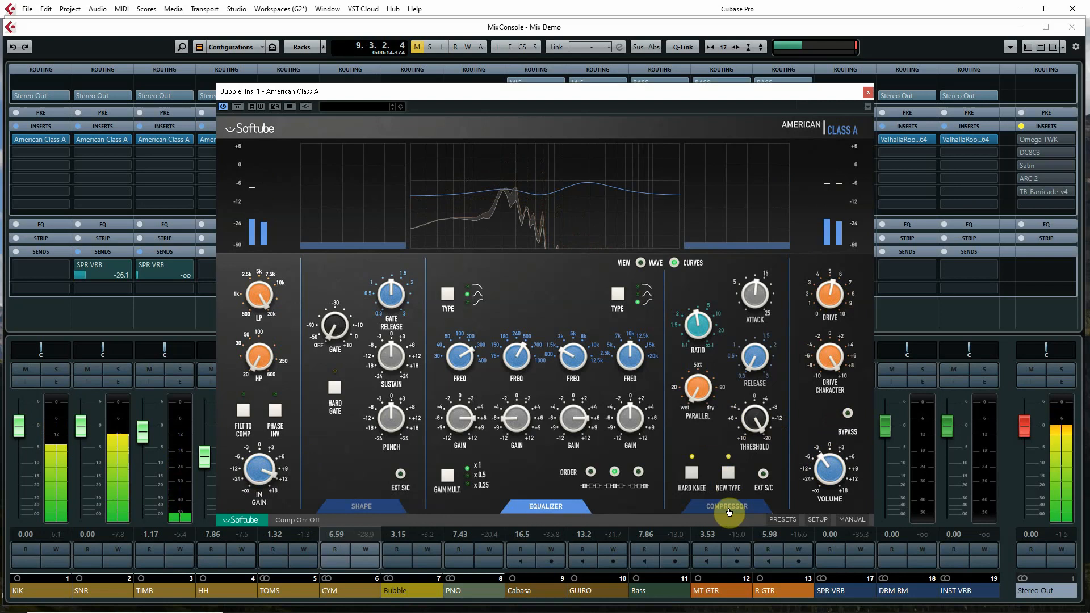
left_click(729, 511)
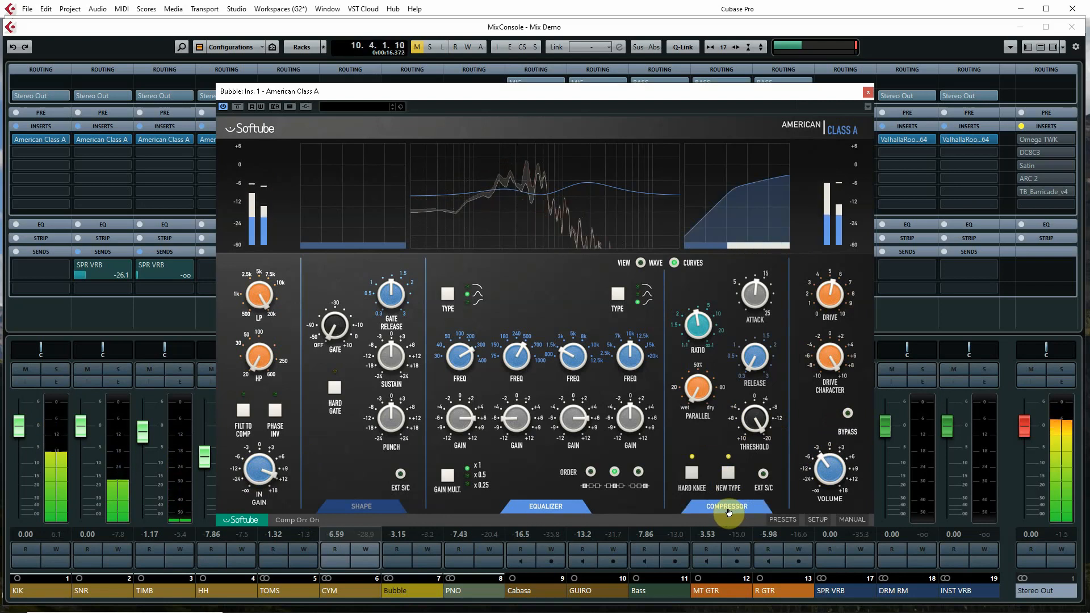
left_click(728, 511)
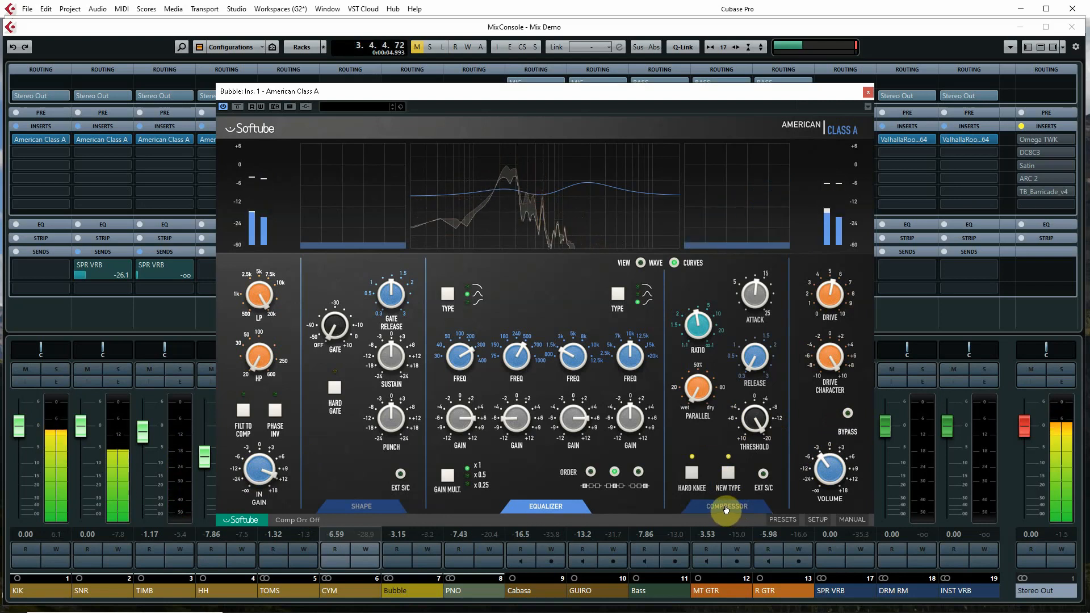
left_click(725, 510)
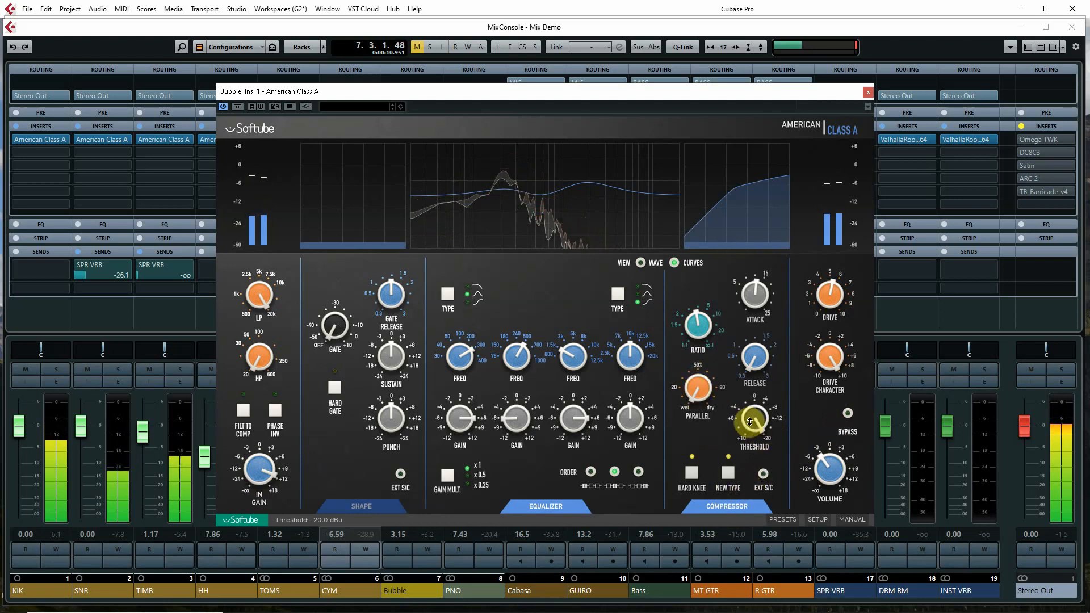
Switch Bubble's compressor to the Old type, set its threshold to -7.1 dBu and its parallel mix to 48 %.
mouse_move(748, 423)
left_mouse_down()
mouse_move(749, 438)
mouse_move(756, 427)
left_mouse_up()
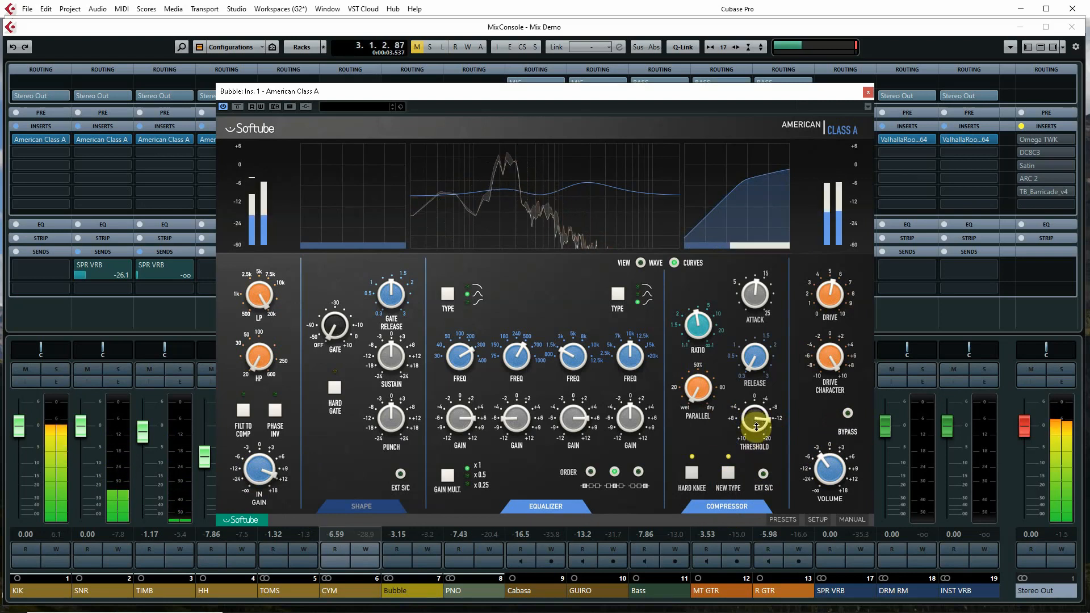
key("space")
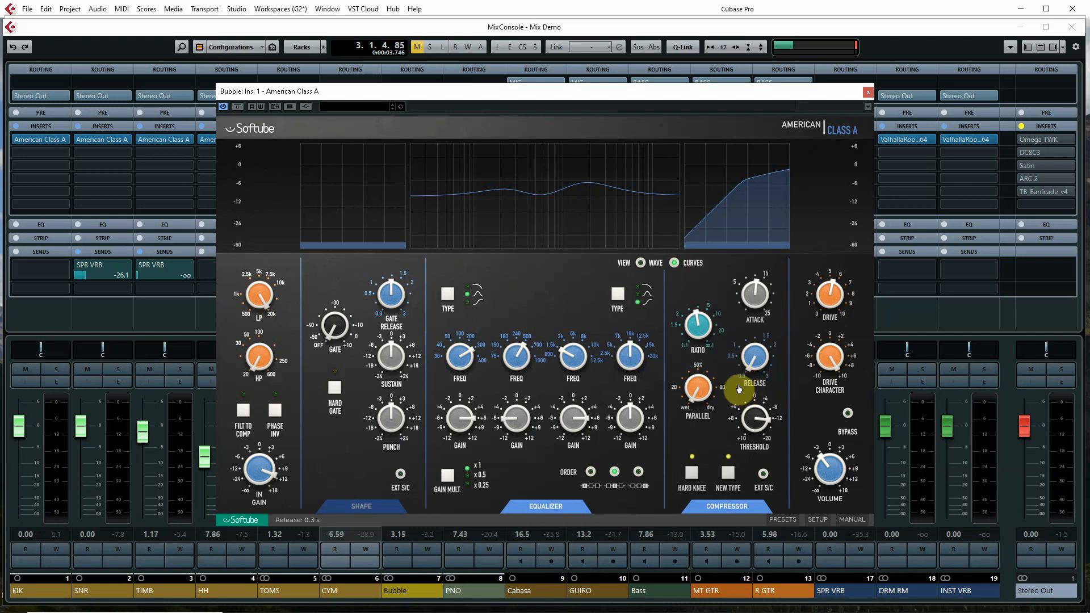
left_click(731, 477)
left_click(740, 475)
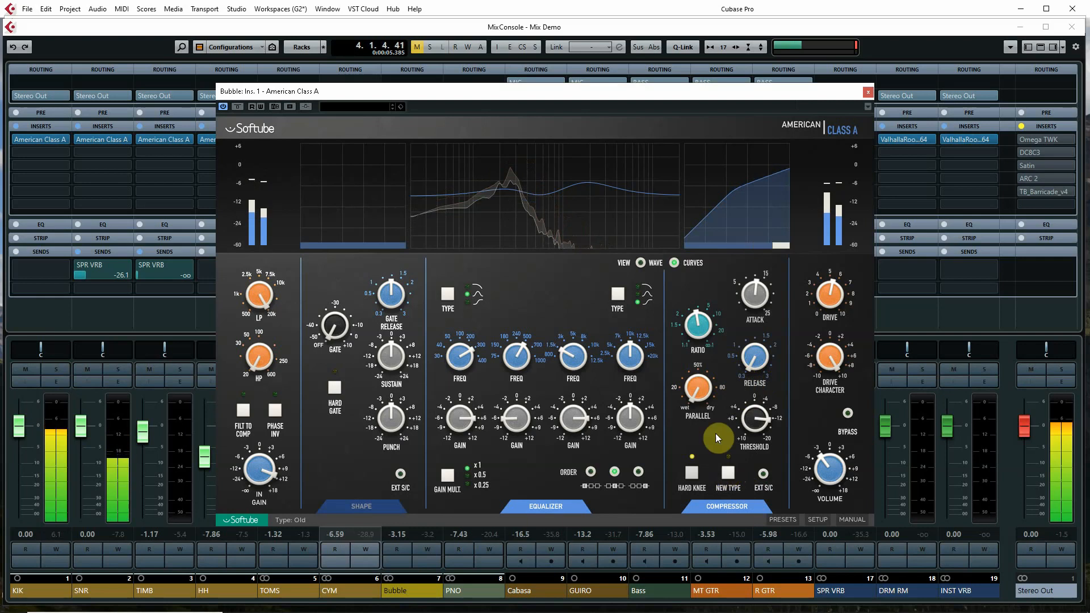
left_click_drag(754, 415, 753, 416)
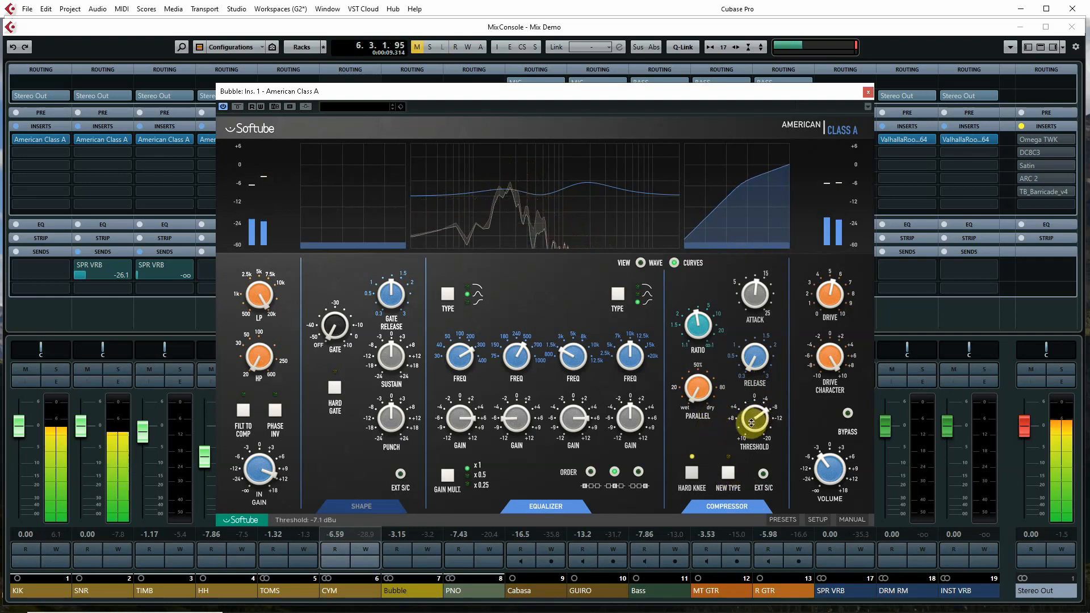
left_click_drag(691, 388, 699, 380)
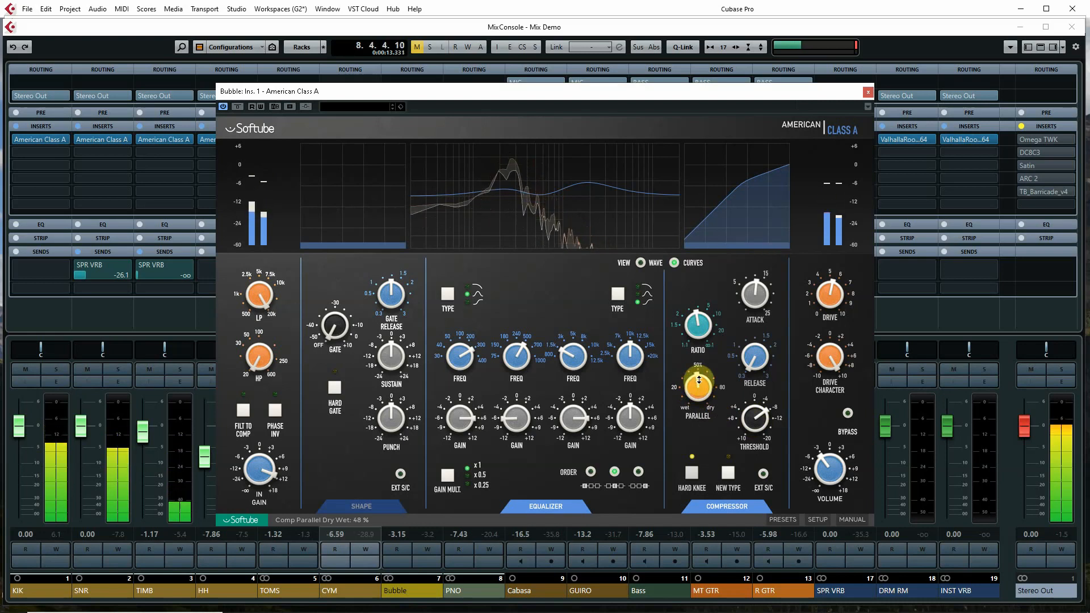
Compare Bubble with its compressor bypassed and engaged, leaving the compressor on.
left_click(727, 509)
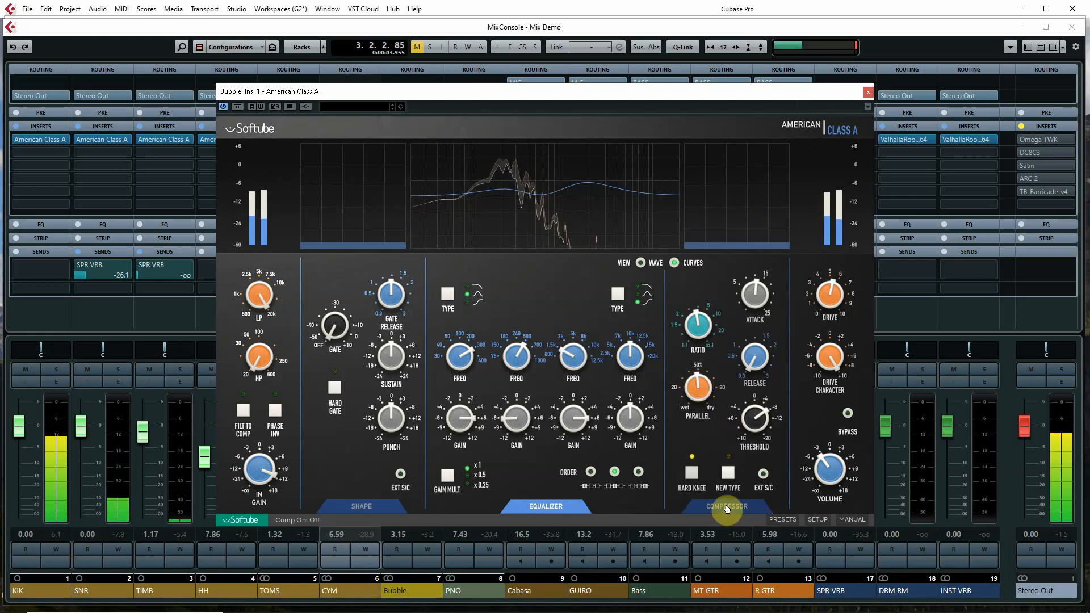
left_click(728, 508)
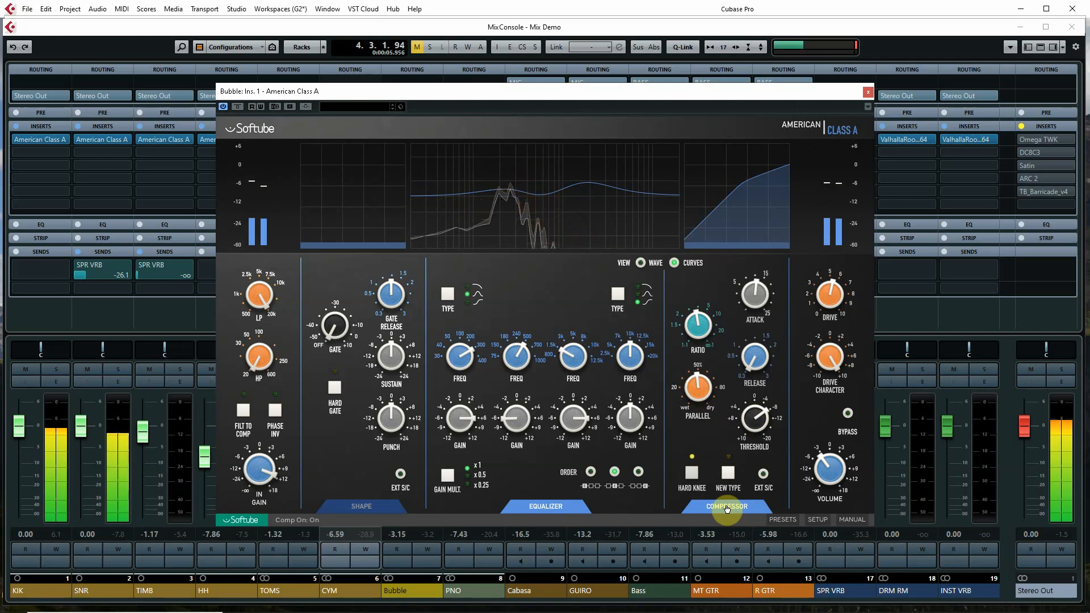
left_click(727, 508)
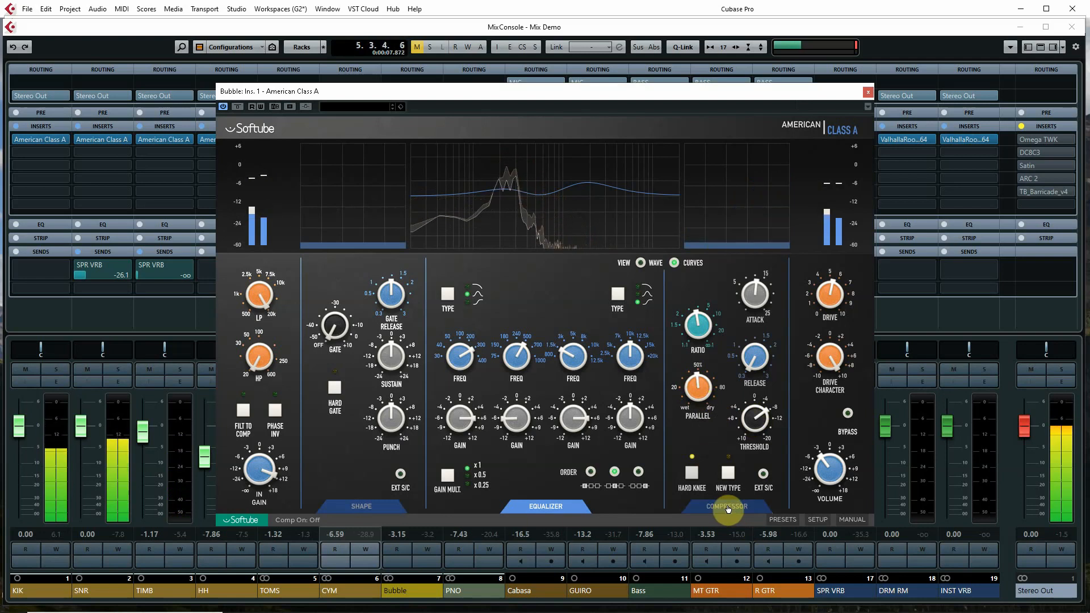
left_click(727, 507)
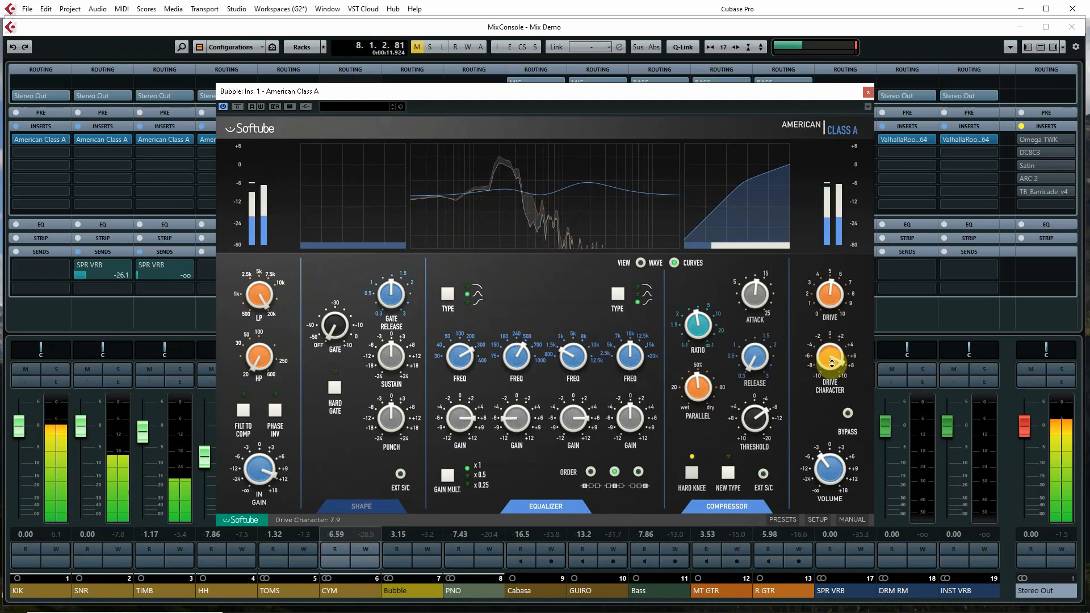
Set Bubble's Drive Character to 7.9 and its Volume to -7.3 dB, and close the plug-in.
left_click_drag(828, 298, 827, 302)
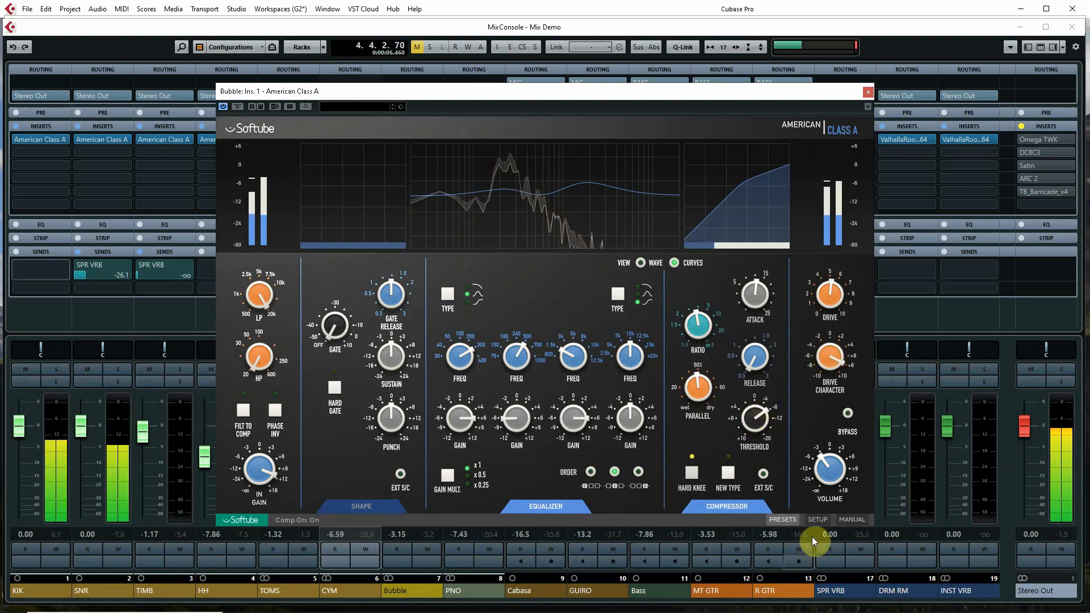
left_click_drag(820, 472, 818, 477)
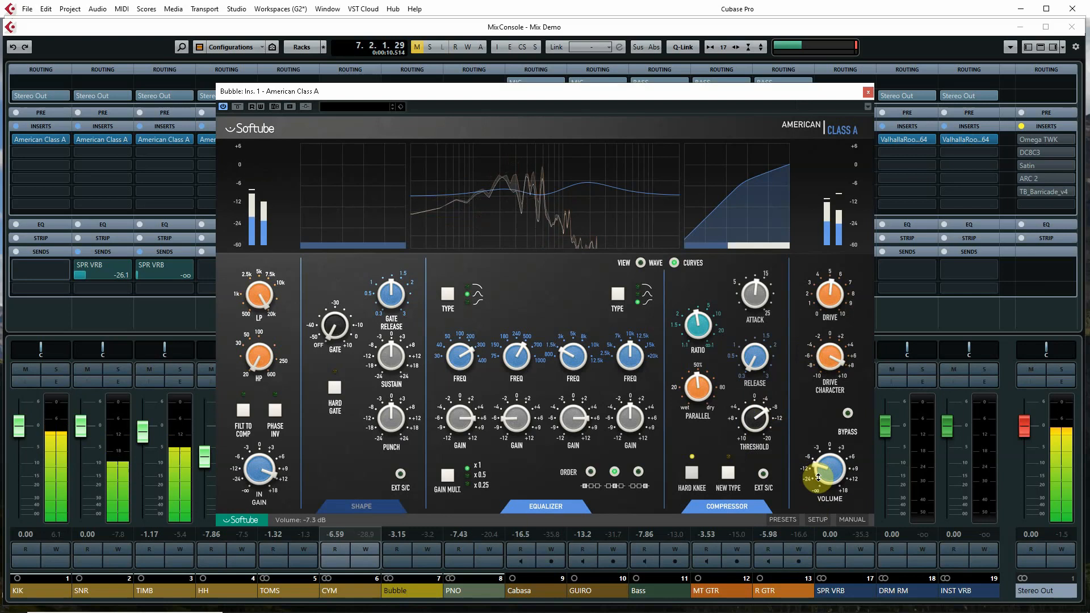
left_click(866, 93)
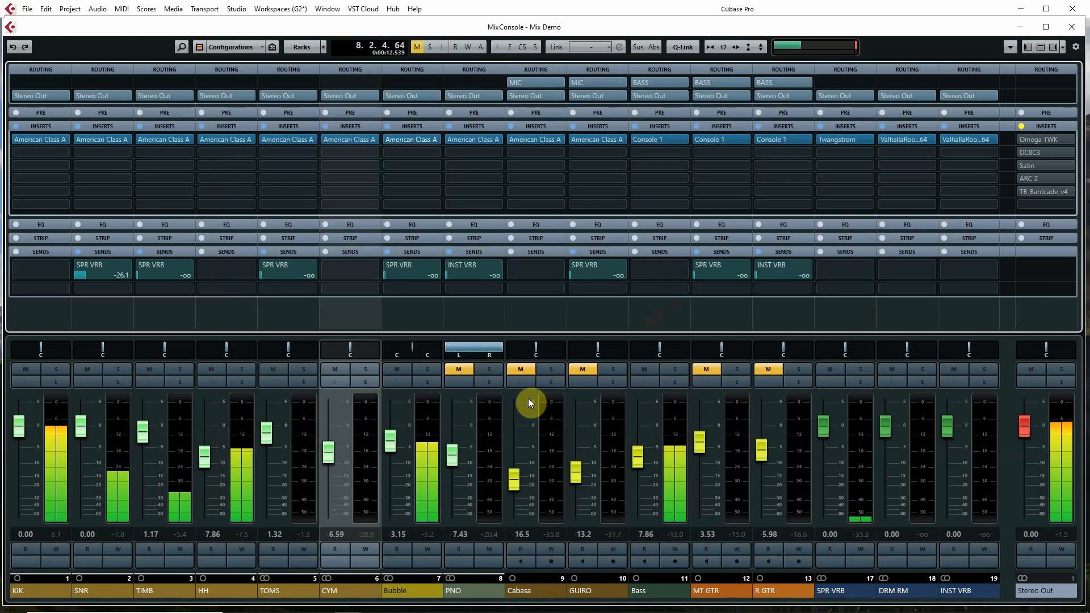
Set Bubble's SPR VRB send level to -33.4.
left_click_drag(390, 273, 399, 270)
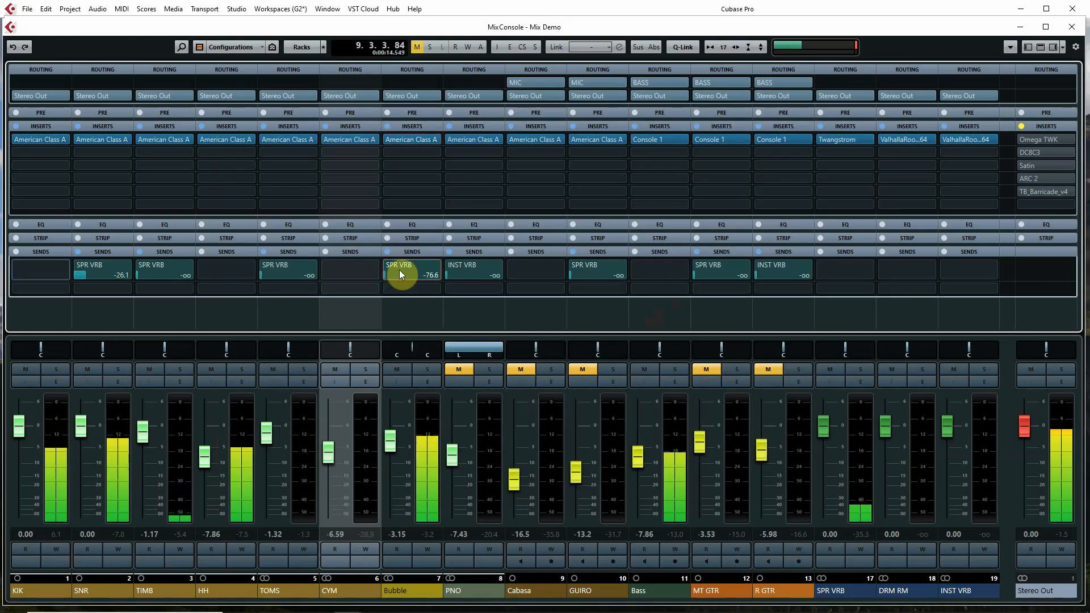
scroll(404, 269, "up", 5)
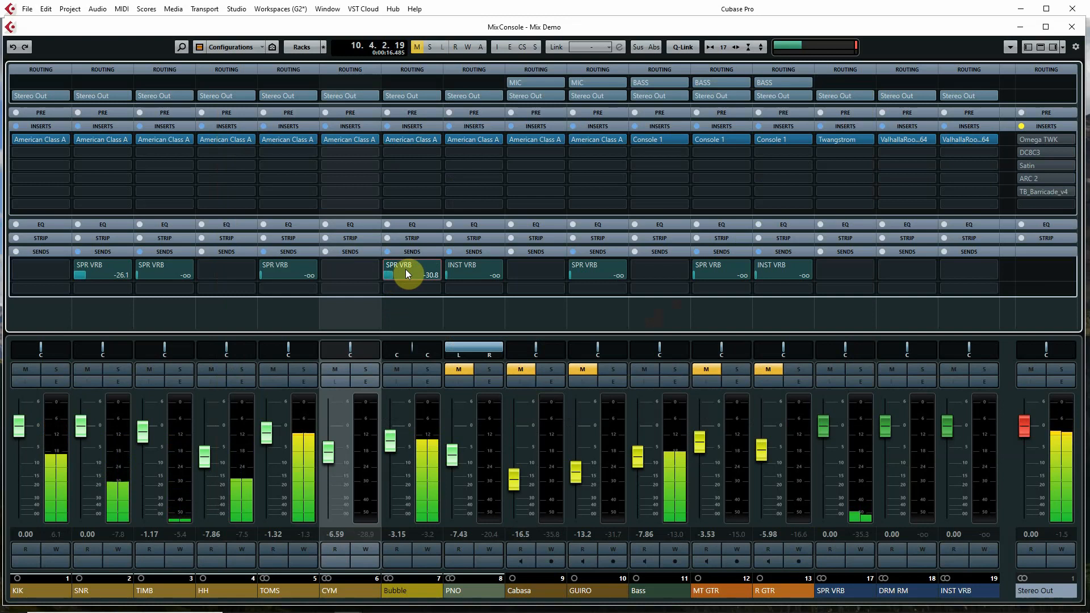
scroll(404, 269, "down", 1)
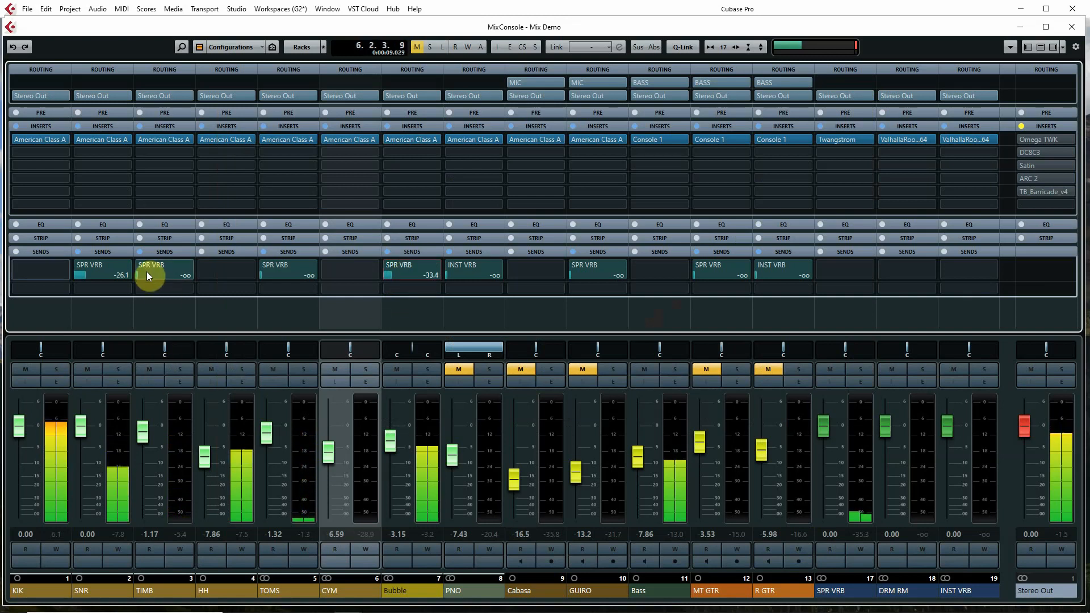
Set the SPR VRB send level to -26.4 on TIMB and -25.5 on TOMS.
left_click_drag(146, 271, 166, 271)
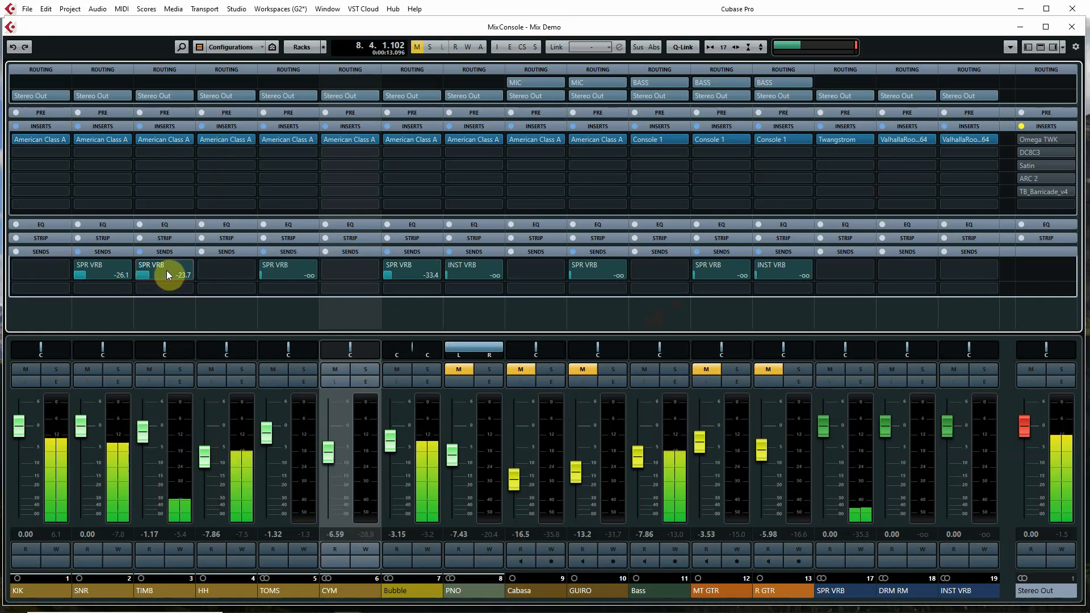
left_click_drag(151, 279, 146, 274)
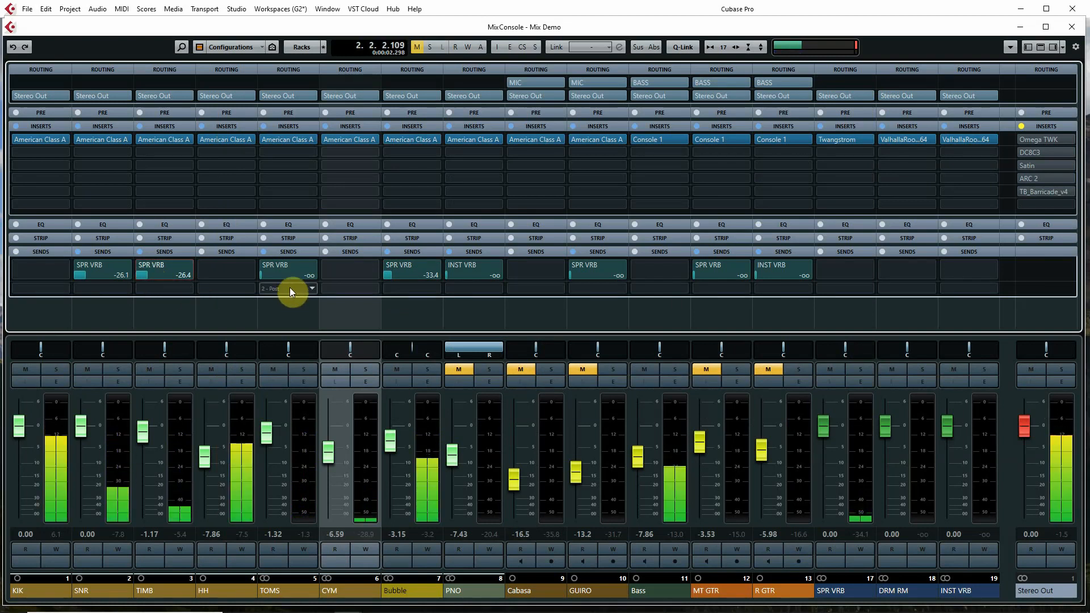
left_click_drag(264, 276, 277, 275)
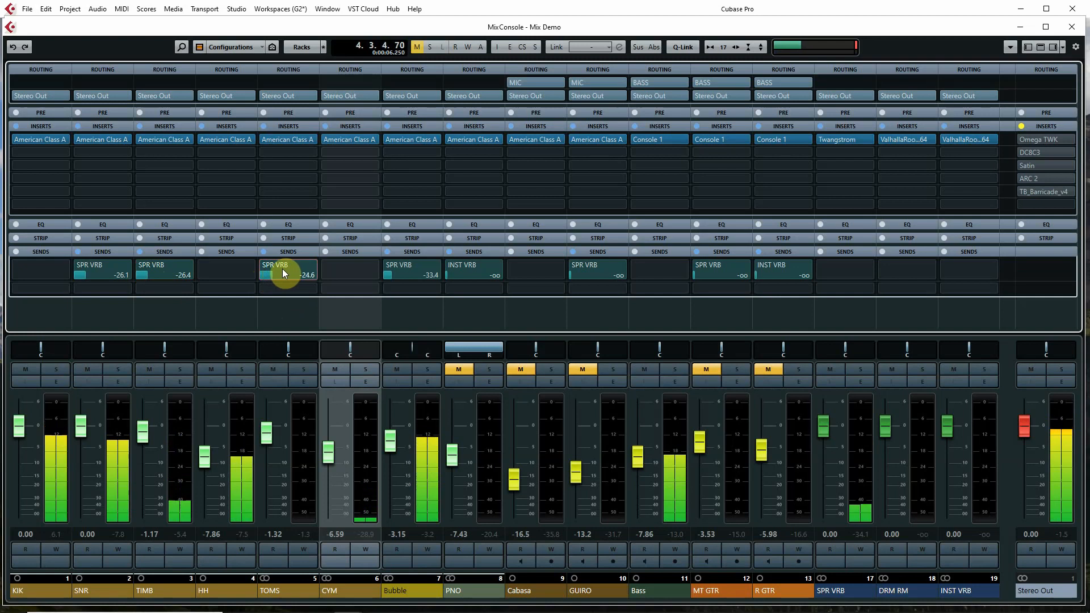
left_click_drag(282, 269, 282, 269)
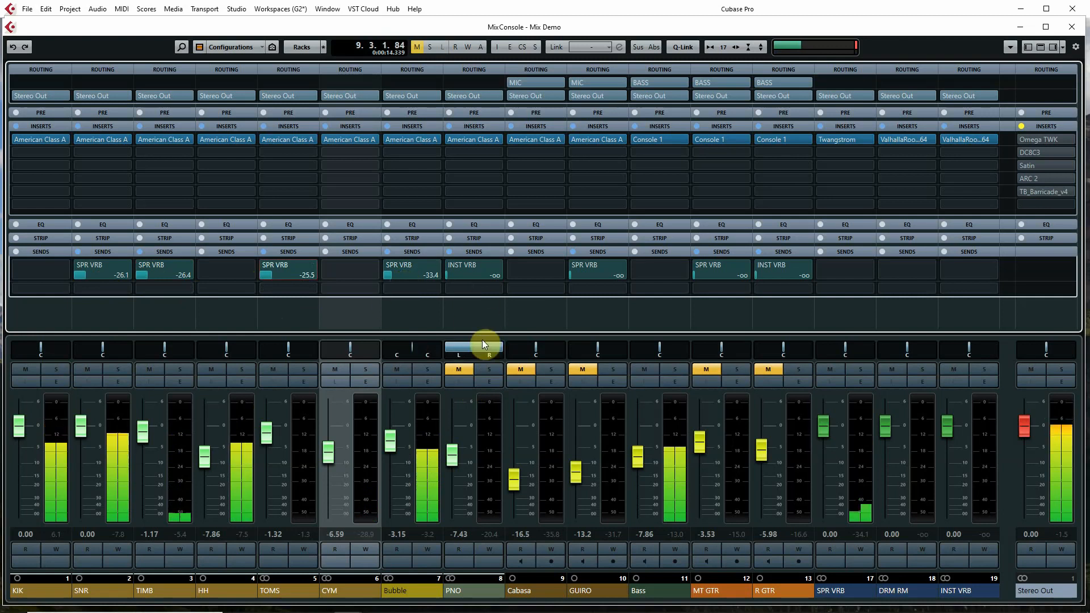
Unmute and solo the Cabasa channel, and open its American Class A insert.
left_click(520, 367)
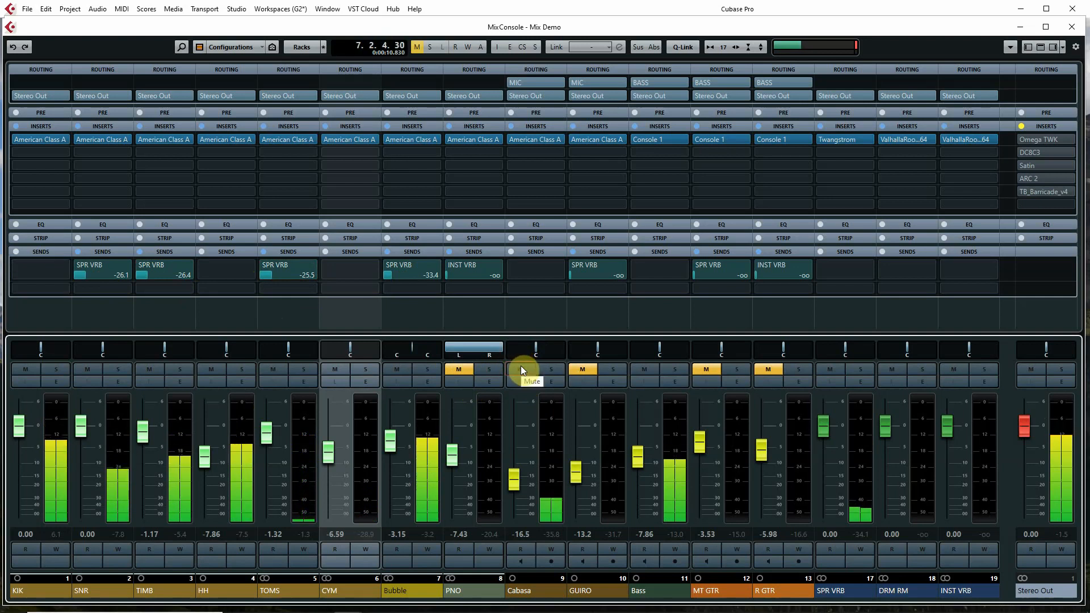
left_click(550, 369)
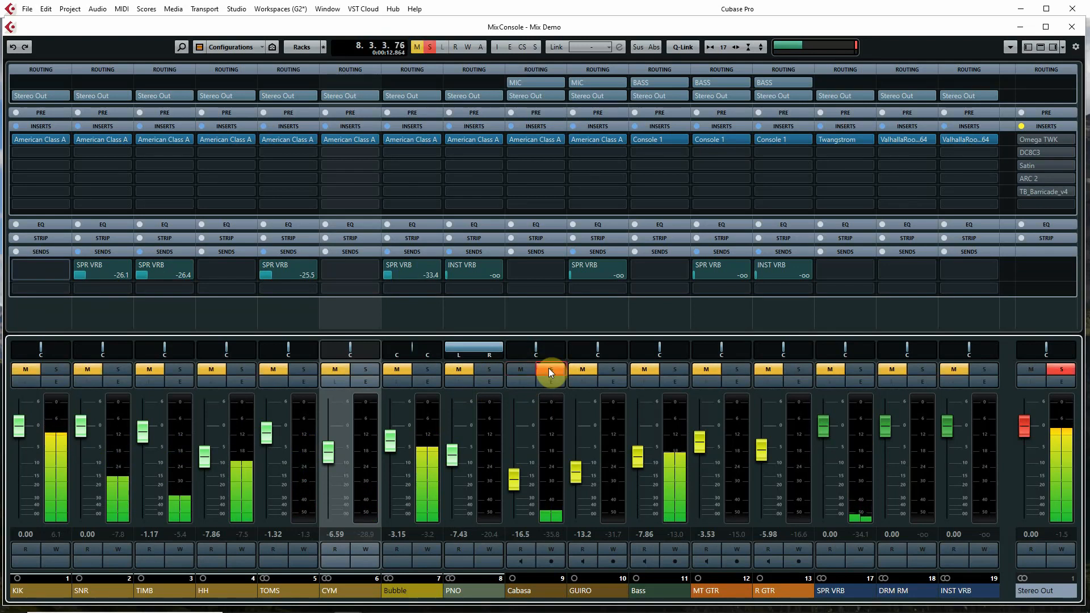
left_click(524, 139)
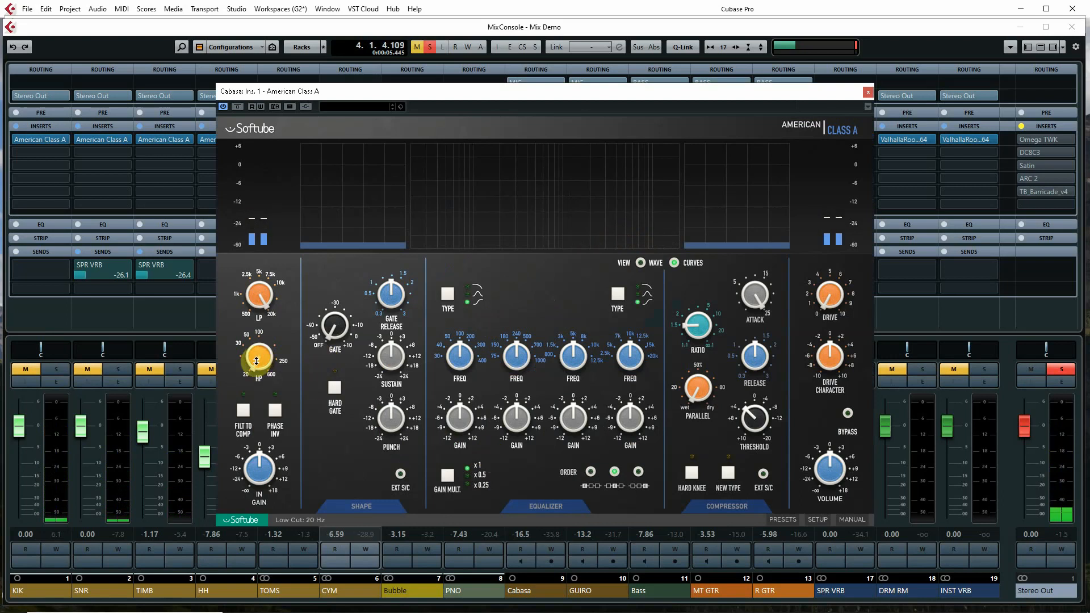
Raise Cabasa's low cut above 461 Hz and boost its 10.0 kHz high band by 9.0 dB, finishing with Cabasa unsoloed in the mix.
left_click_drag(255, 362, 262, 292)
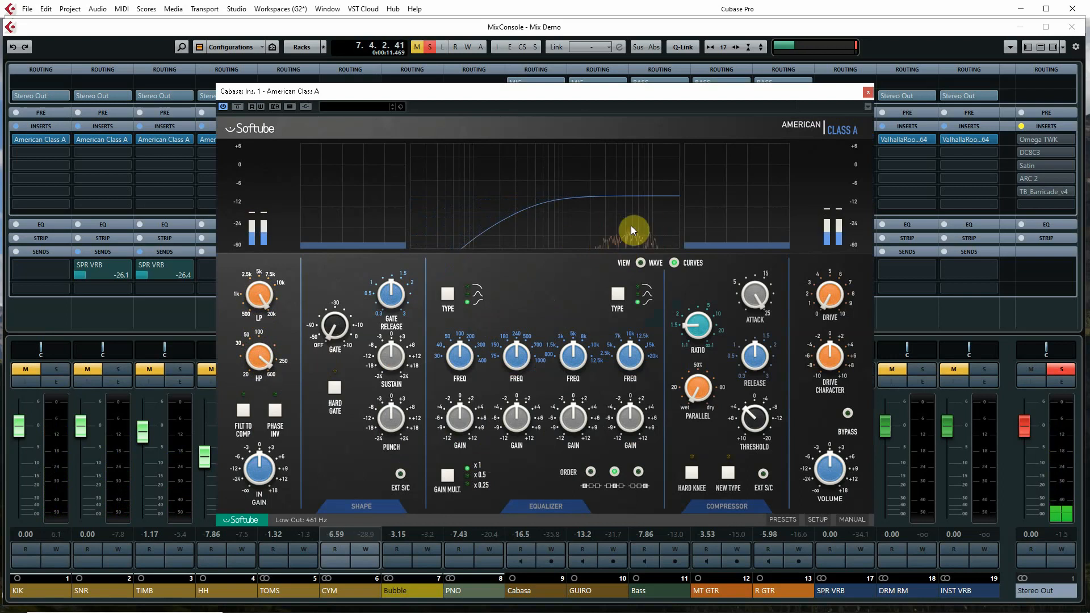
left_click_drag(270, 368, 237, 324)
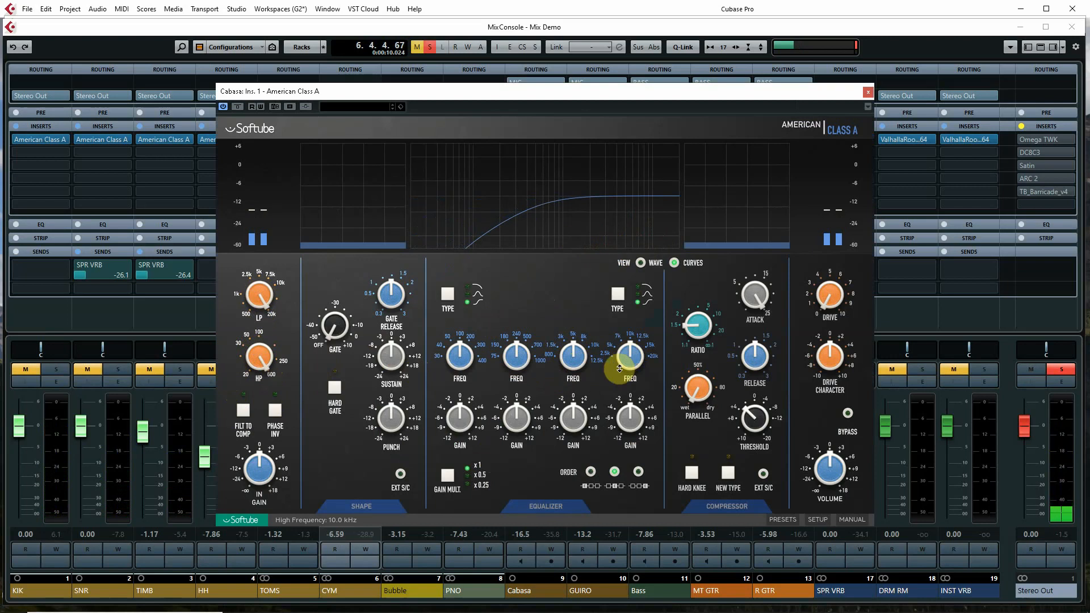
mouse_move(623, 425)
left_mouse_down()
mouse_move(628, 414)
mouse_move(626, 427)
left_mouse_up()
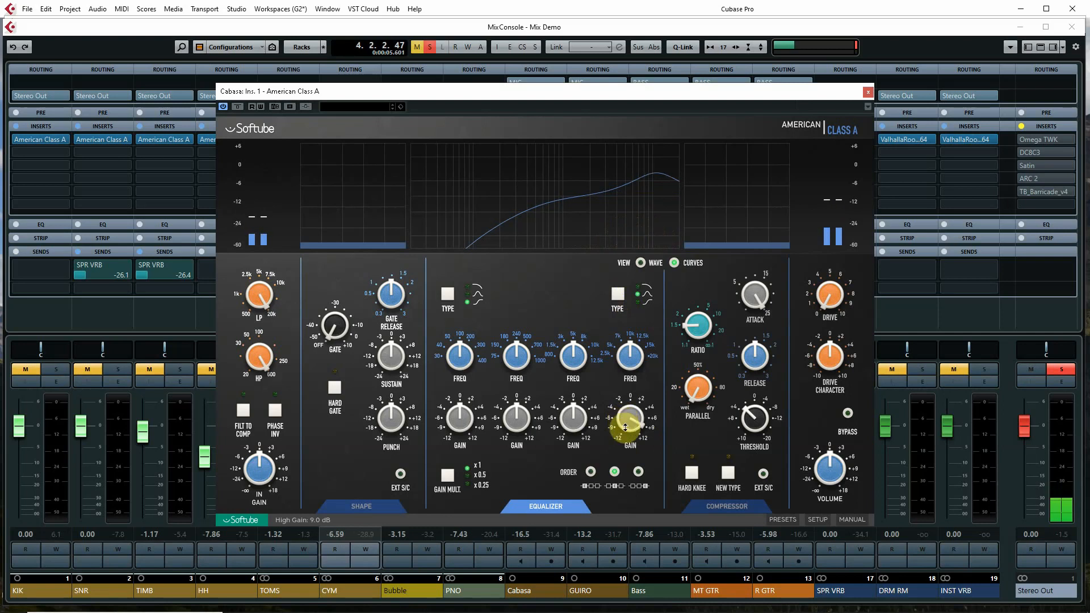
left_click(867, 93)
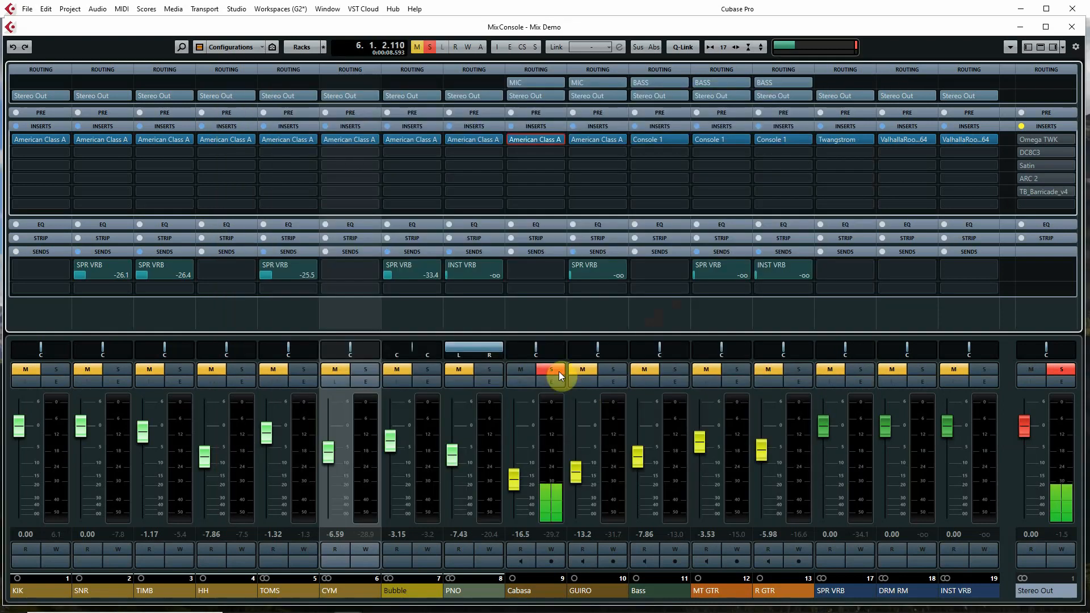
left_click(543, 370)
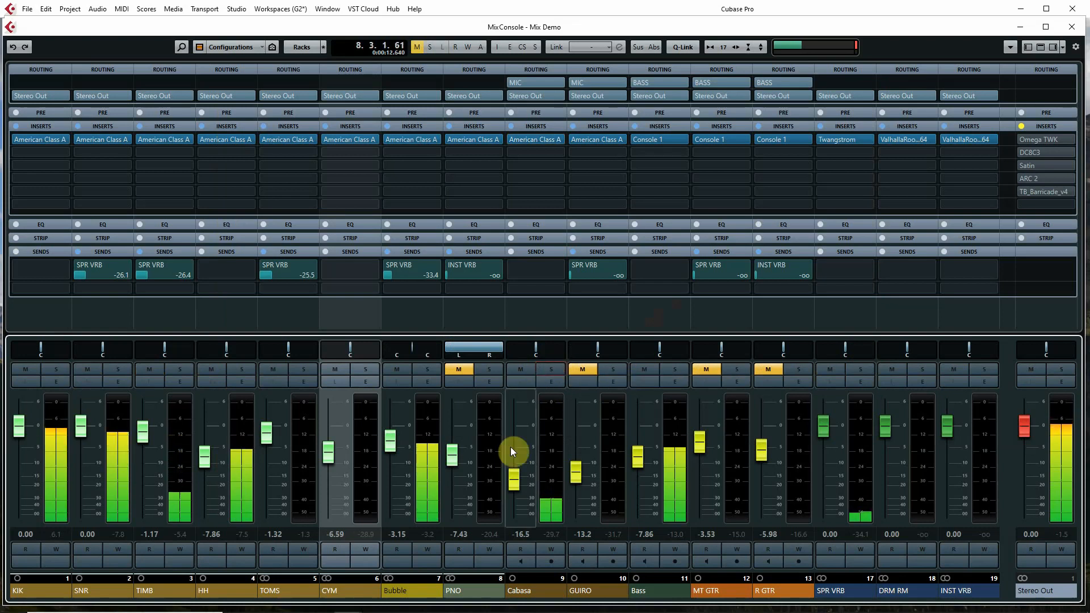
Lower the Cabasa fader to -19.1 and raise the HH fader to -6.23.
left_click_drag(519, 473, 516, 487)
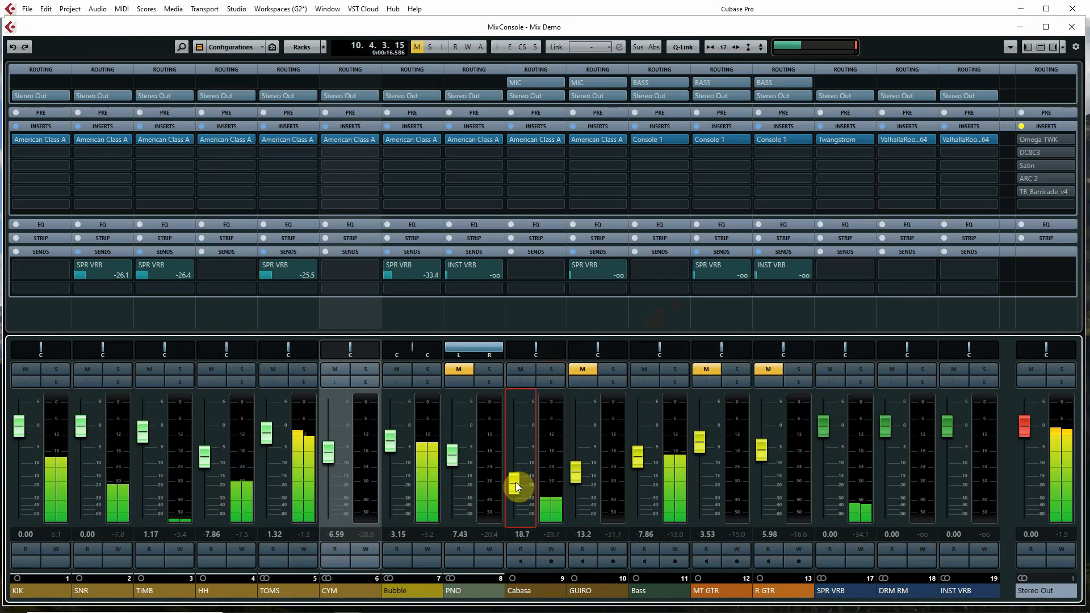
left_click_drag(209, 458, 208, 453)
left_click(516, 483)
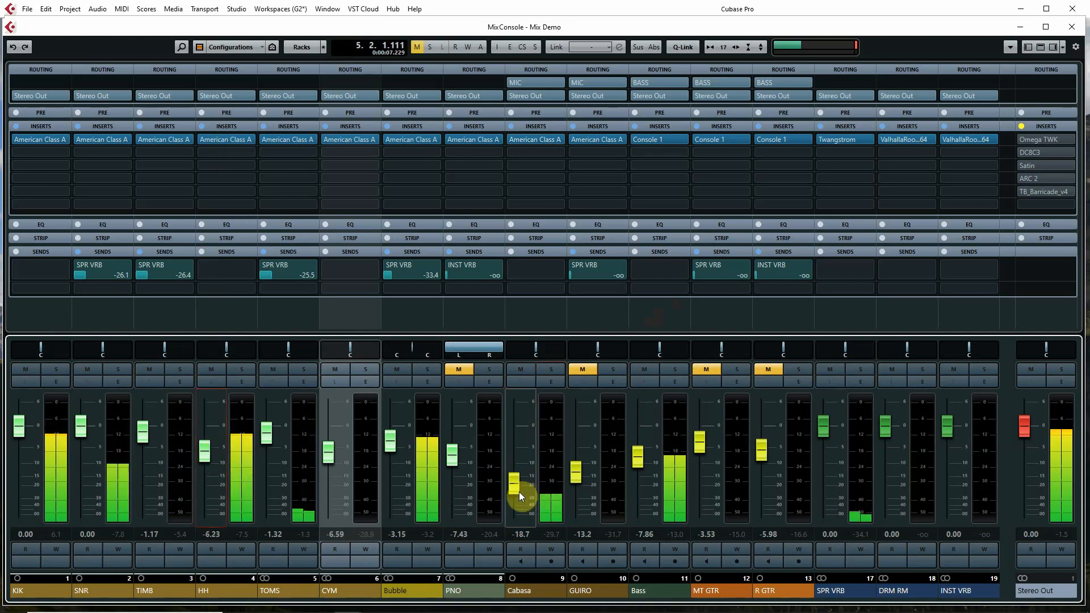
left_click_drag(517, 487, 517, 488)
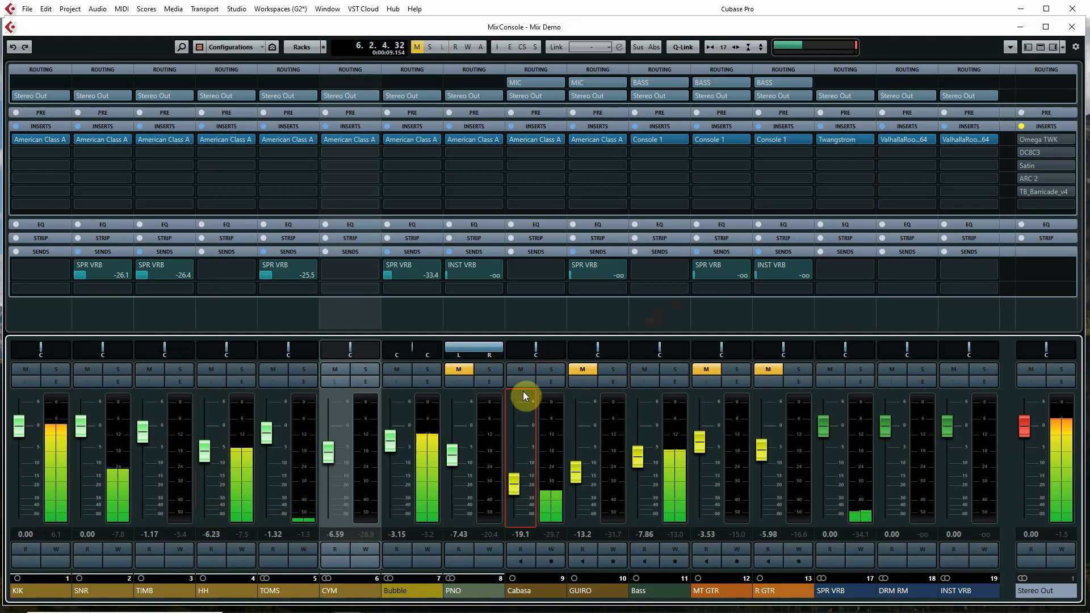
In Cabasa's American Class A insert, switch the high band to Bell and boost its gain to 12.0 dB.
left_click(532, 142)
left_click(619, 295)
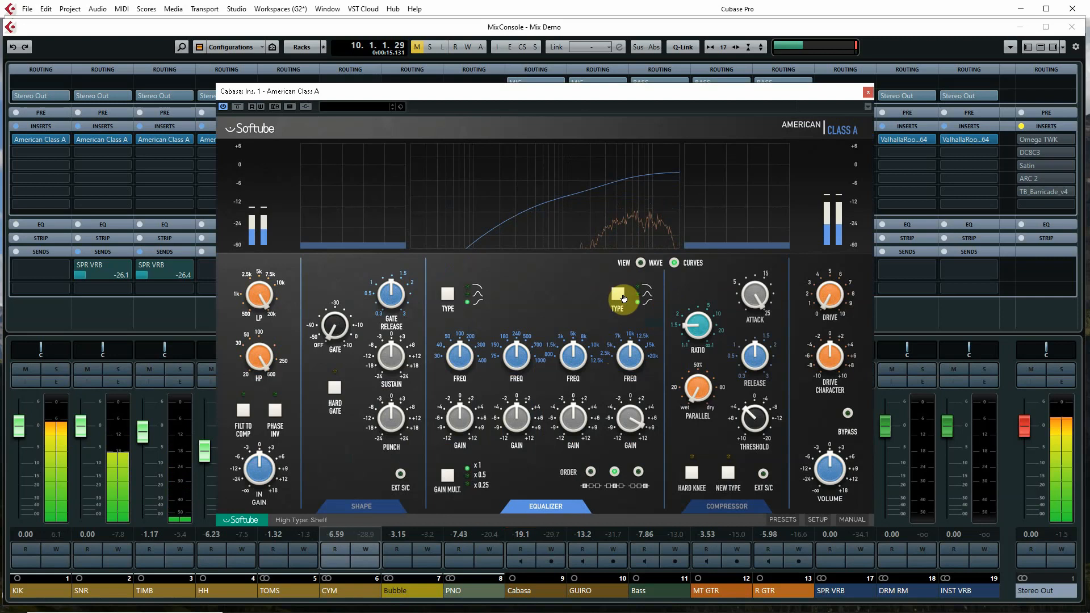
left_click(623, 298)
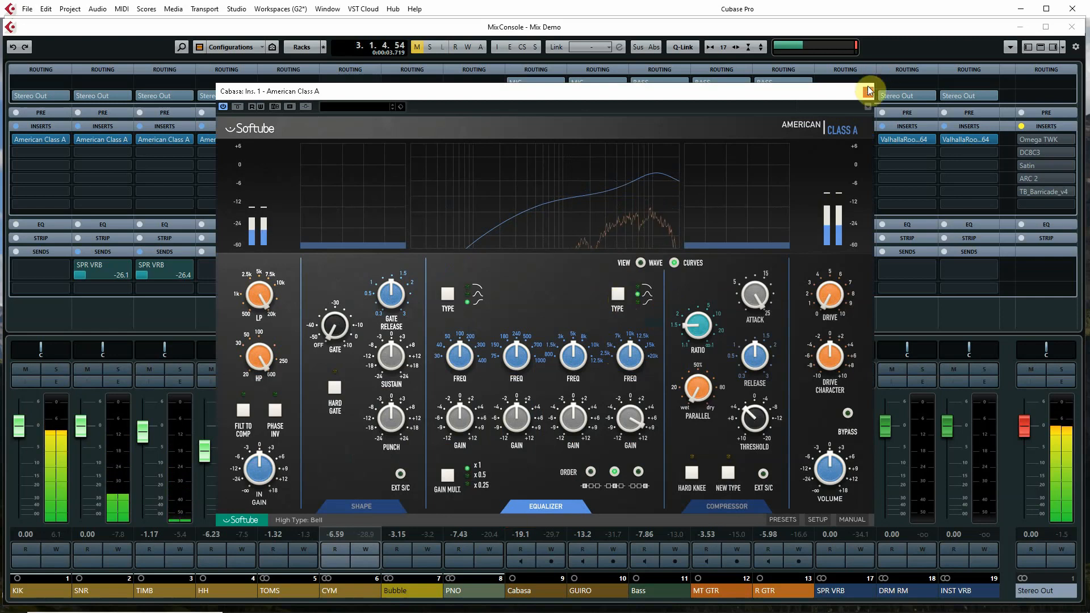
left_click_drag(624, 425, 624, 421)
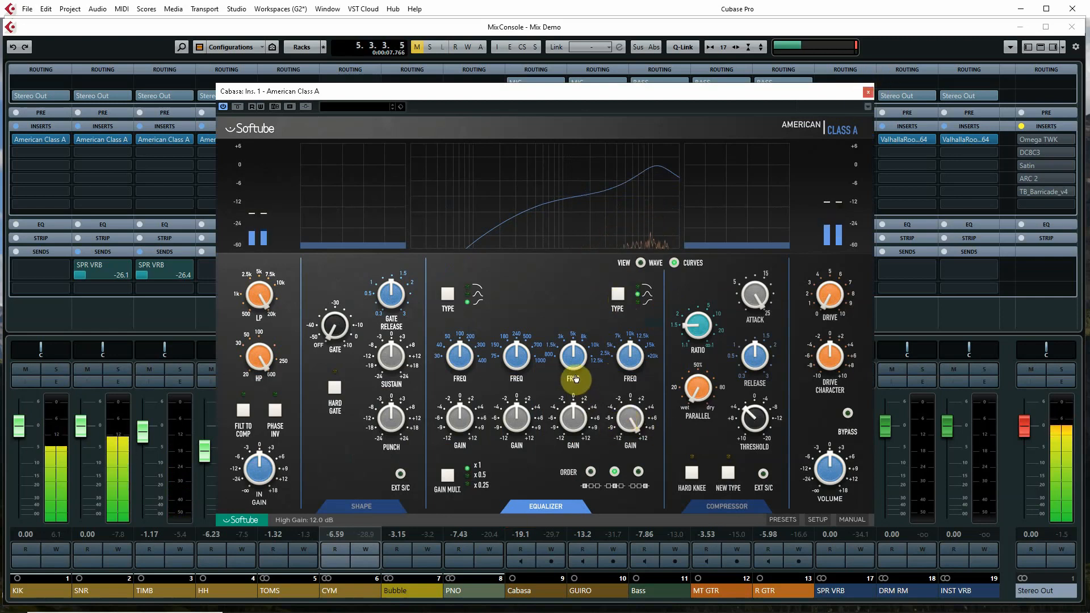
left_click(868, 92)
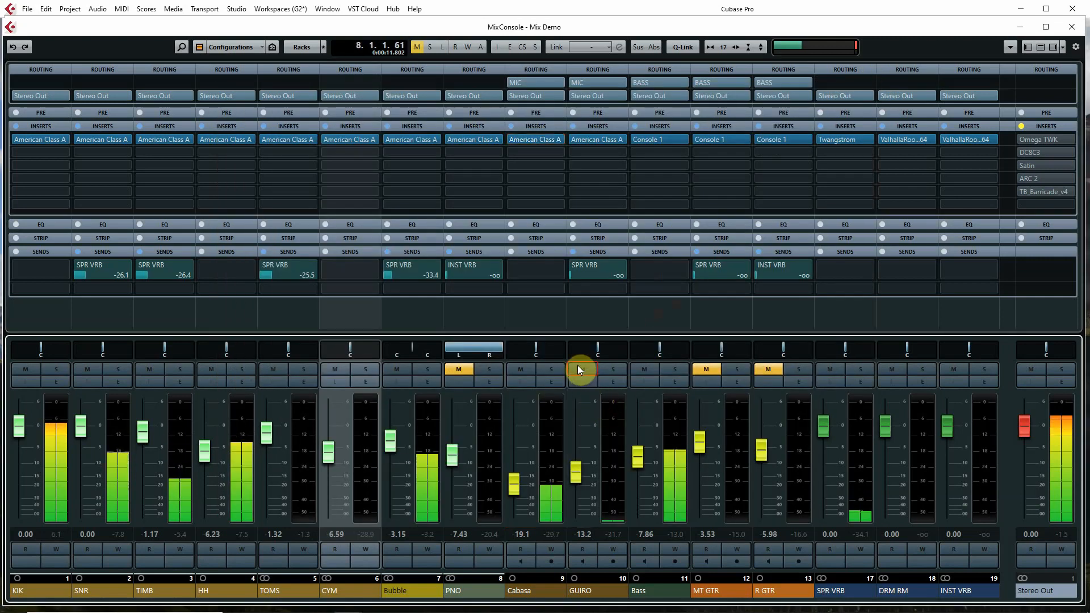
Unmute GUIRO and raise its fader to -11.1.
left_click(580, 369)
left_click(576, 469)
left_click_drag(577, 469, 578, 466)
left_click(523, 482)
In GUIRO's American Class A insert, set the low cut to 600 Hz, boost the high mids by 9.0 dB, and lower the output volume.
left_click(587, 137)
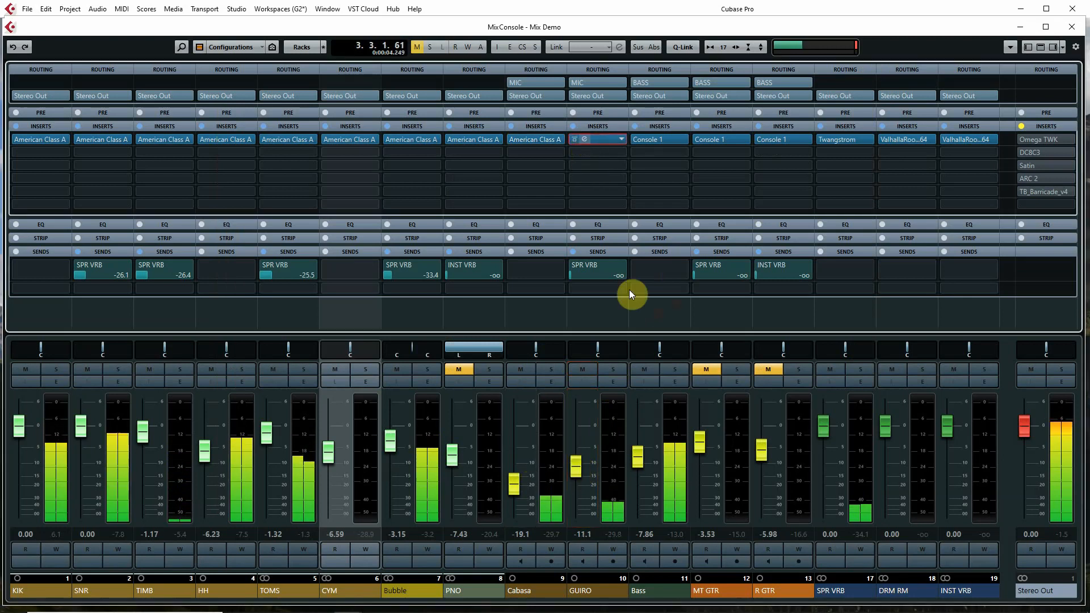
left_click_drag(273, 371, 263, 349)
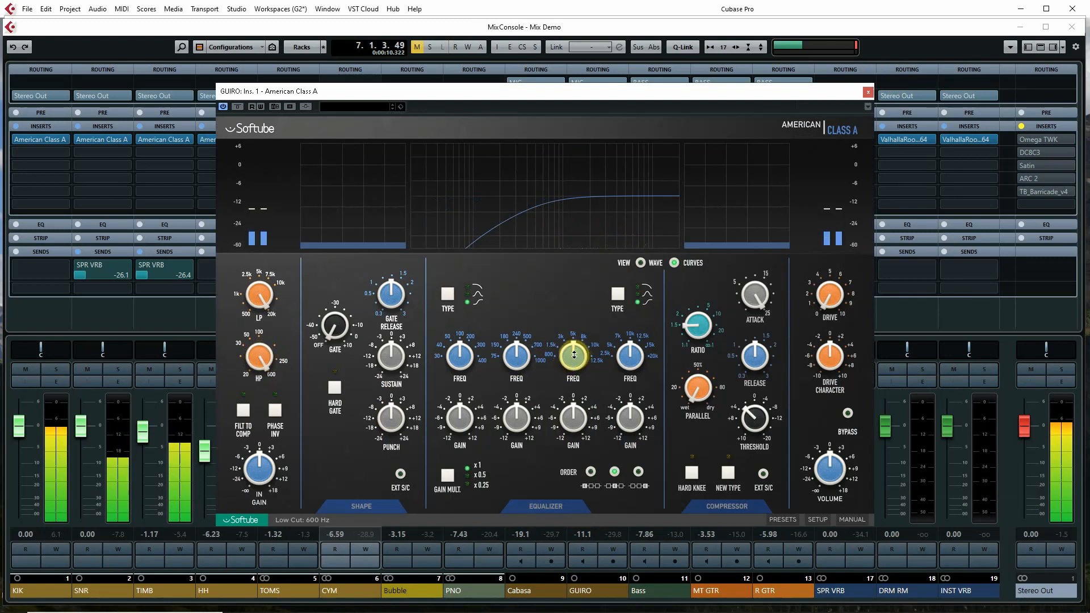
left_click_drag(572, 416, 562, 396)
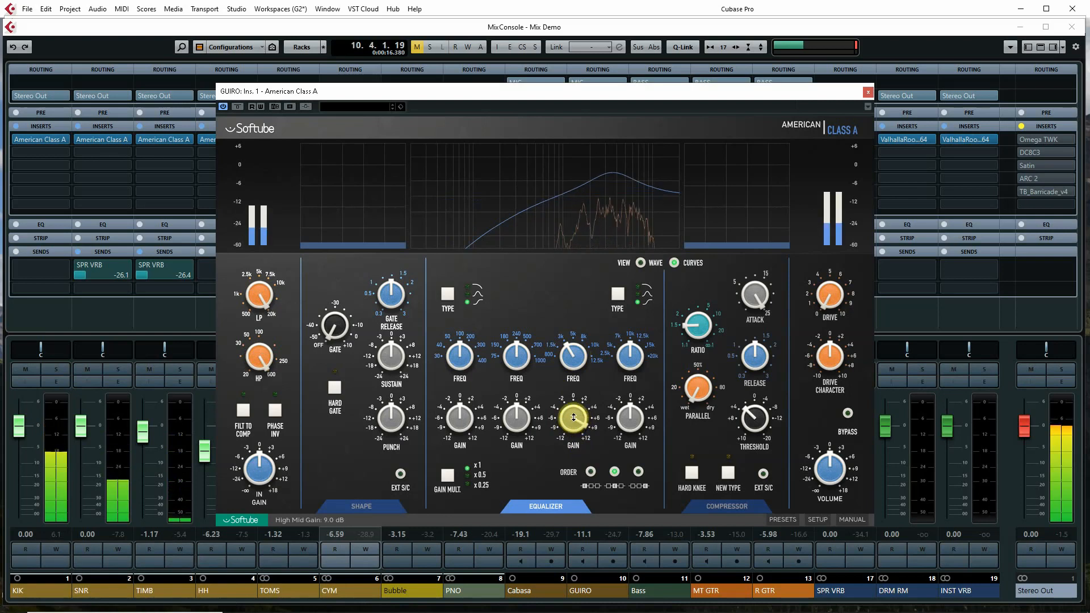
left_click_drag(827, 463, 823, 469)
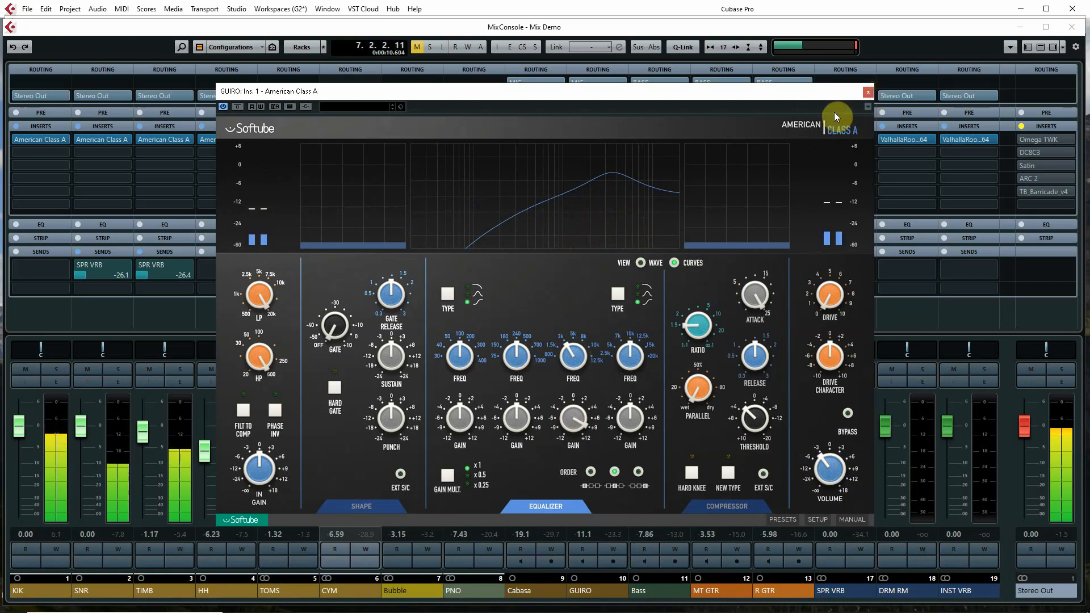
left_click(868, 92)
Raise GUIRO's fader to -9.49 and set the SPR VRB sends to -27.4 on GUIRO and -27.1 on SNR.
left_click_drag(576, 470, 575, 459)
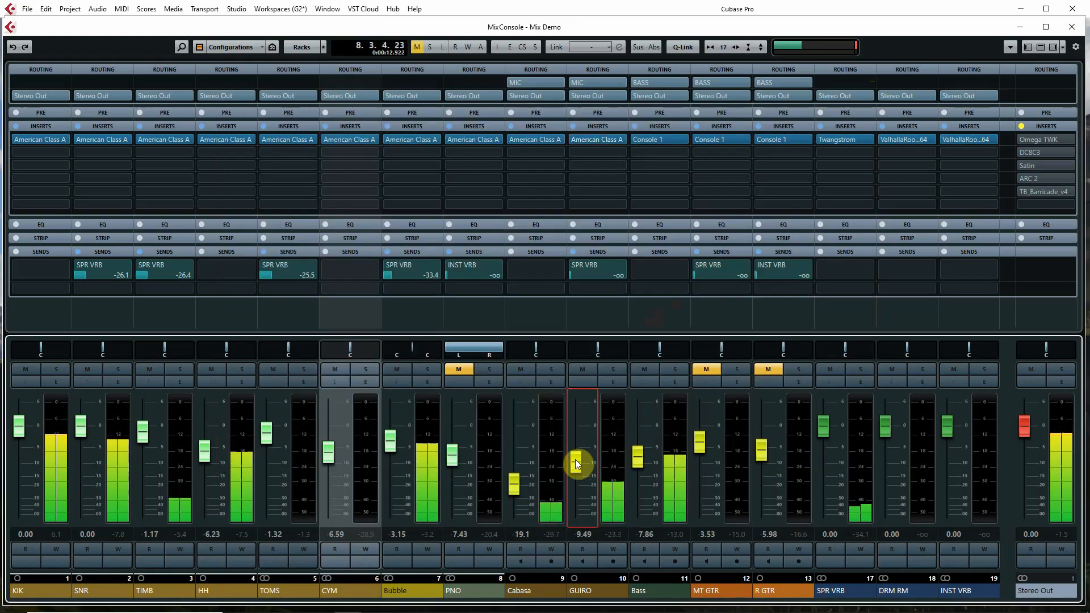
left_click(580, 272)
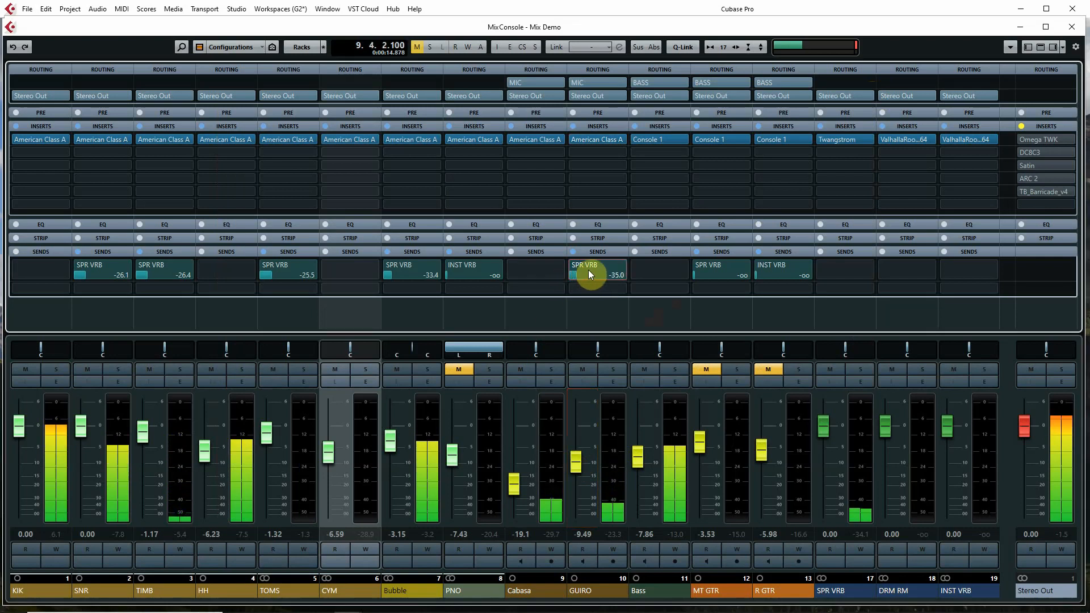
left_click_drag(589, 270, 594, 269)
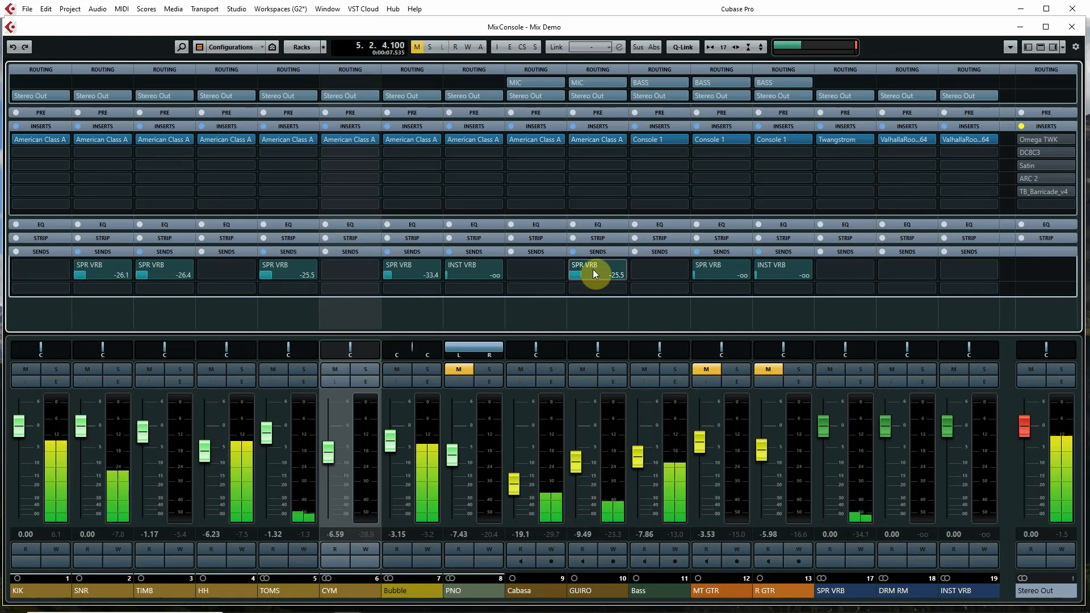
left_click_drag(592, 269, 592, 270)
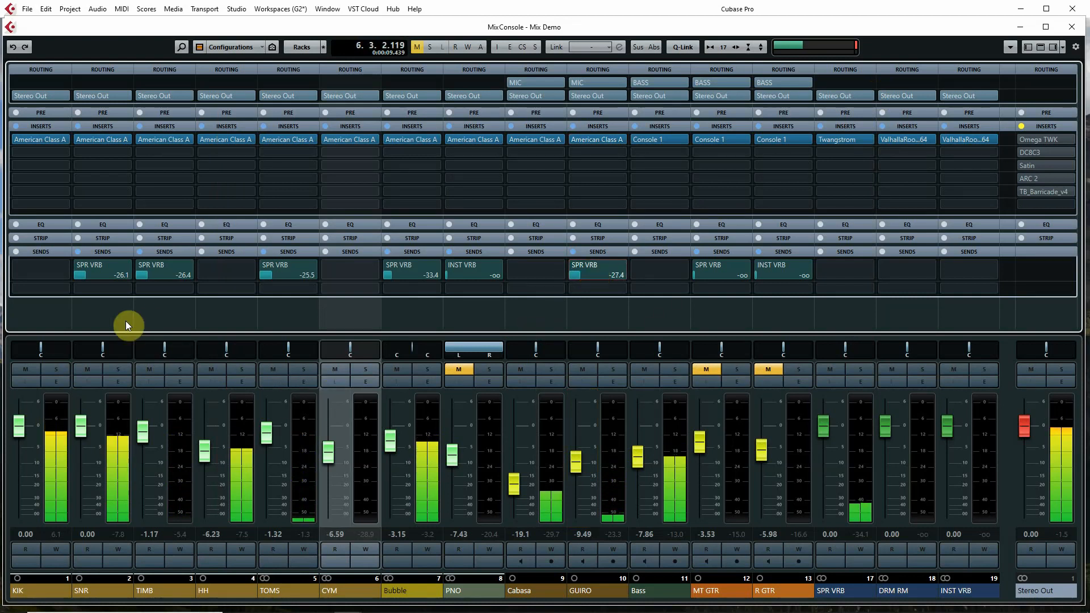
left_click_drag(105, 276, 103, 274)
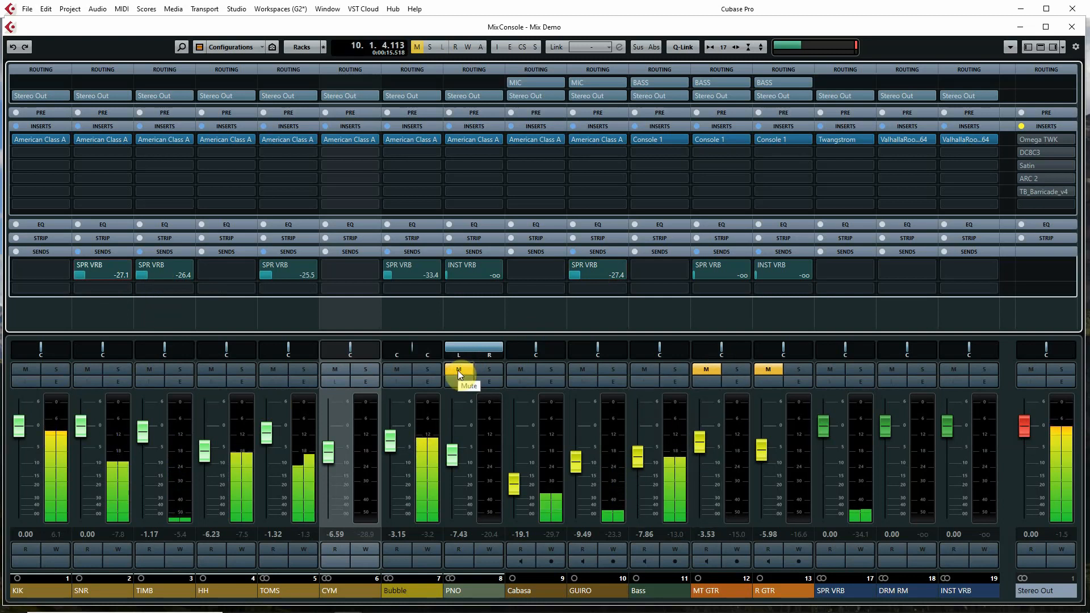
Unmute MT GTR, solo it briefly to hear it alone, and return it to the full mix.
left_click(707, 370)
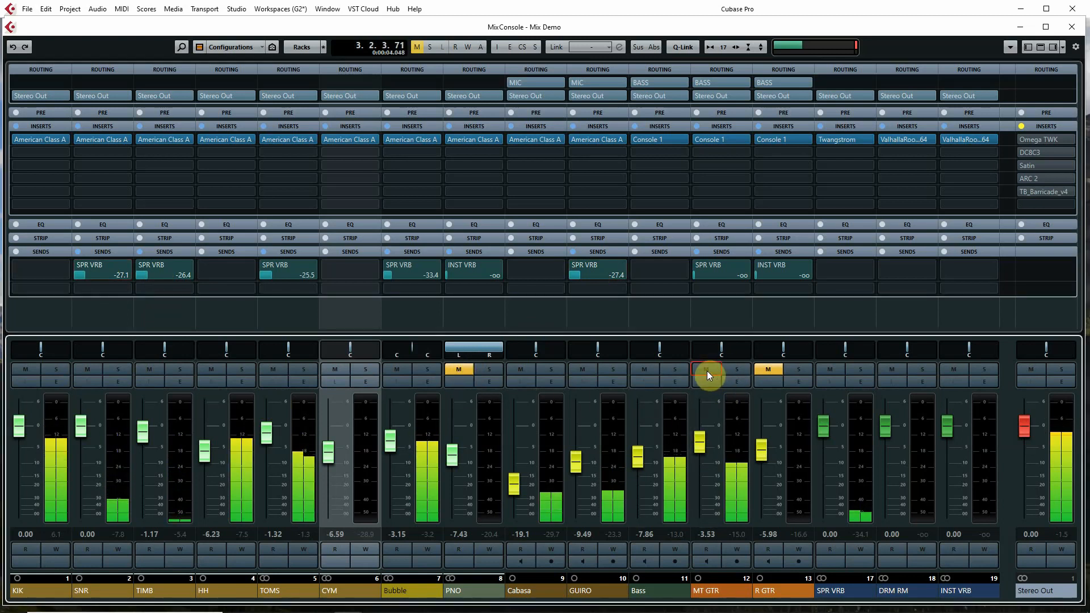
mouse_move(713, 583)
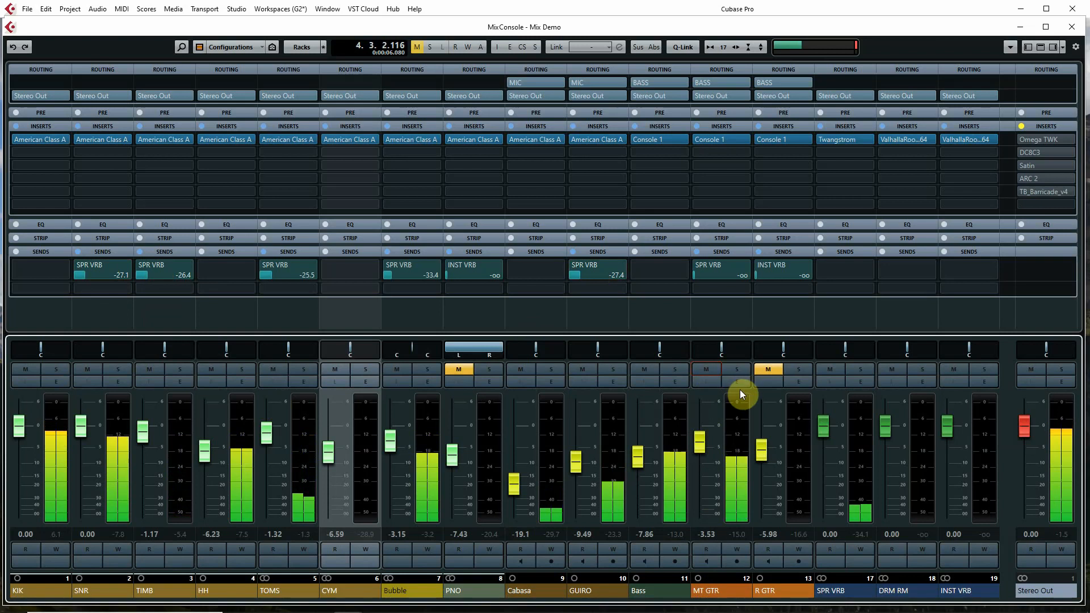
left_click(735, 369)
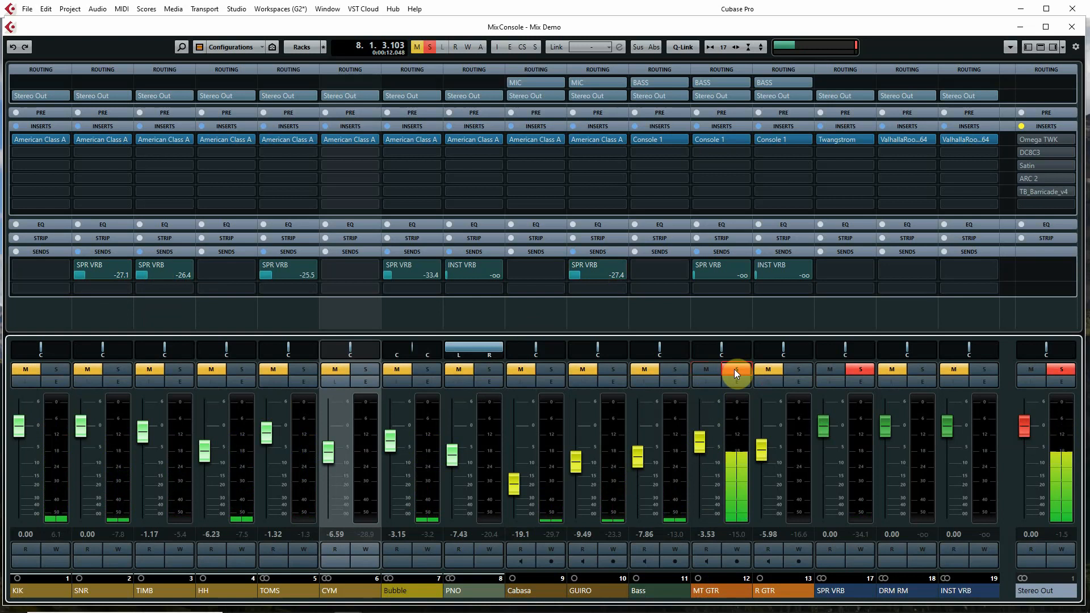
left_click(734, 369)
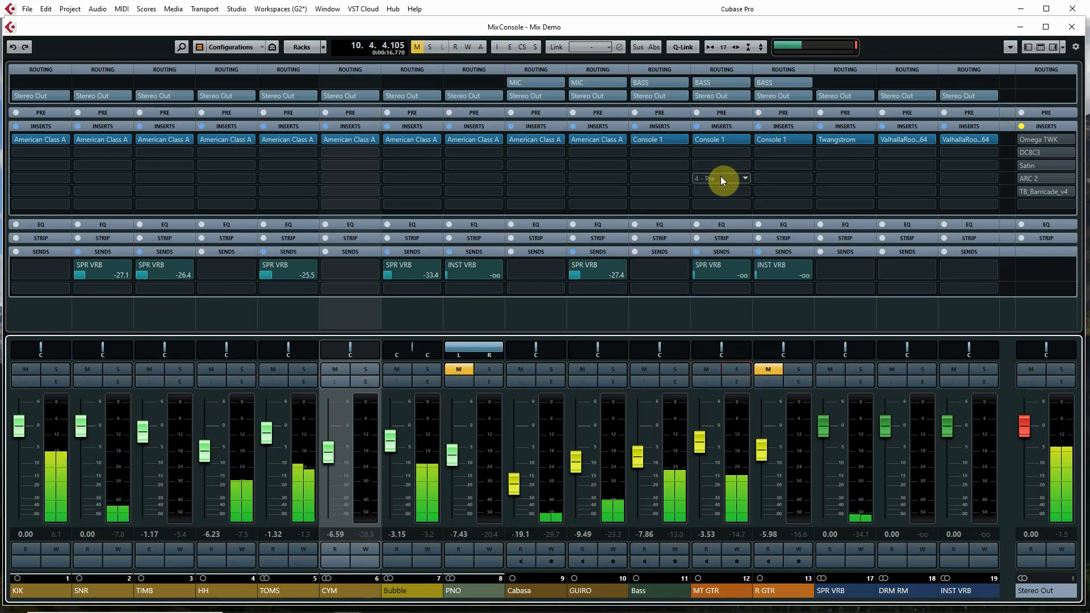
Select the MT GTR channel, play the mix with its Console 1 settings, and dismiss the Console 1 display.
left_click(718, 592)
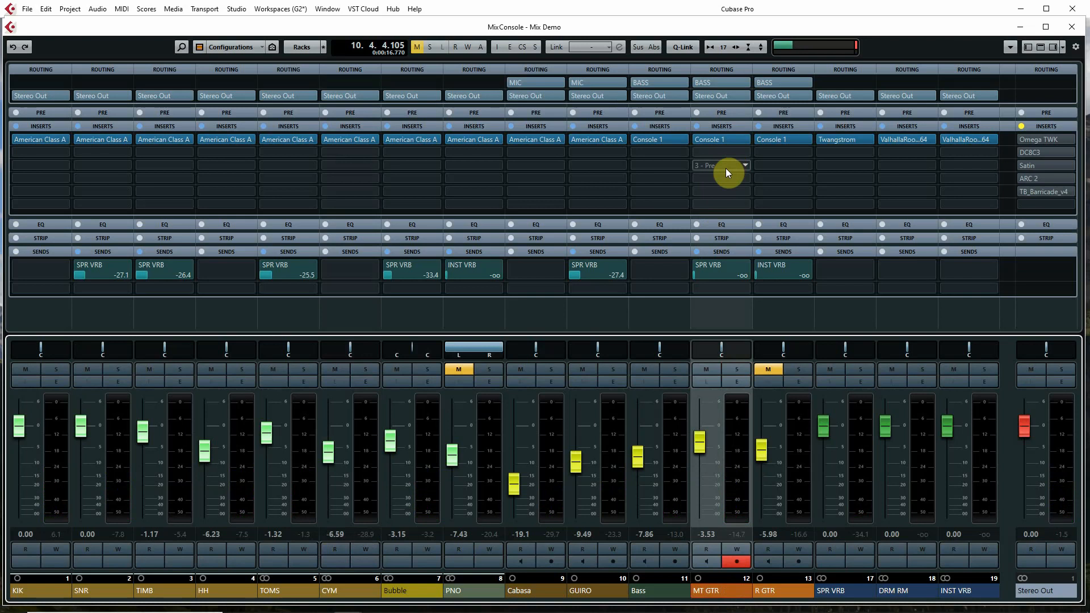
key("space")
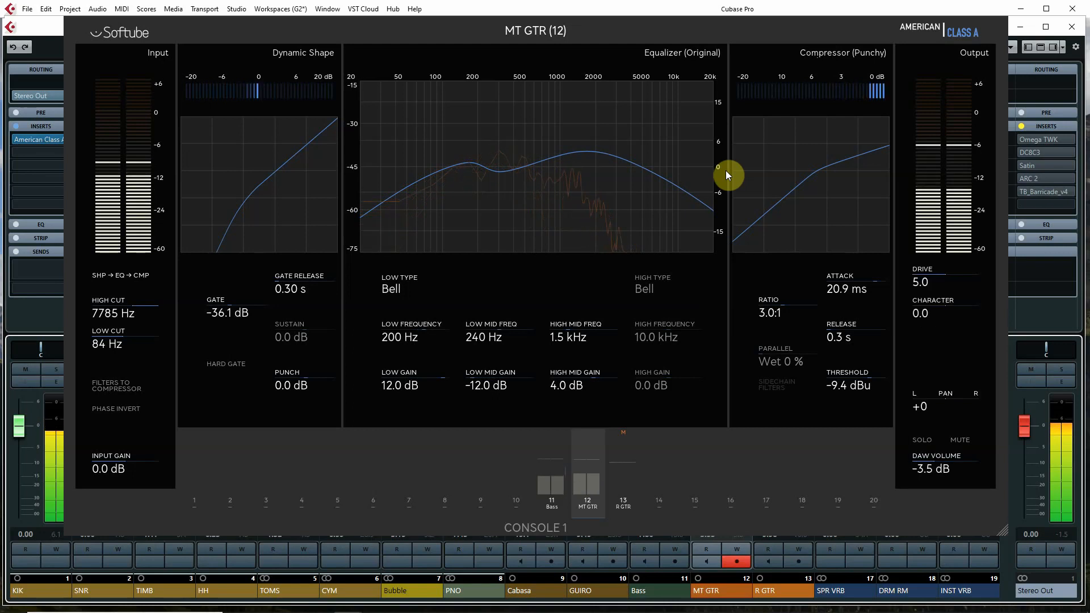
key("Escape")
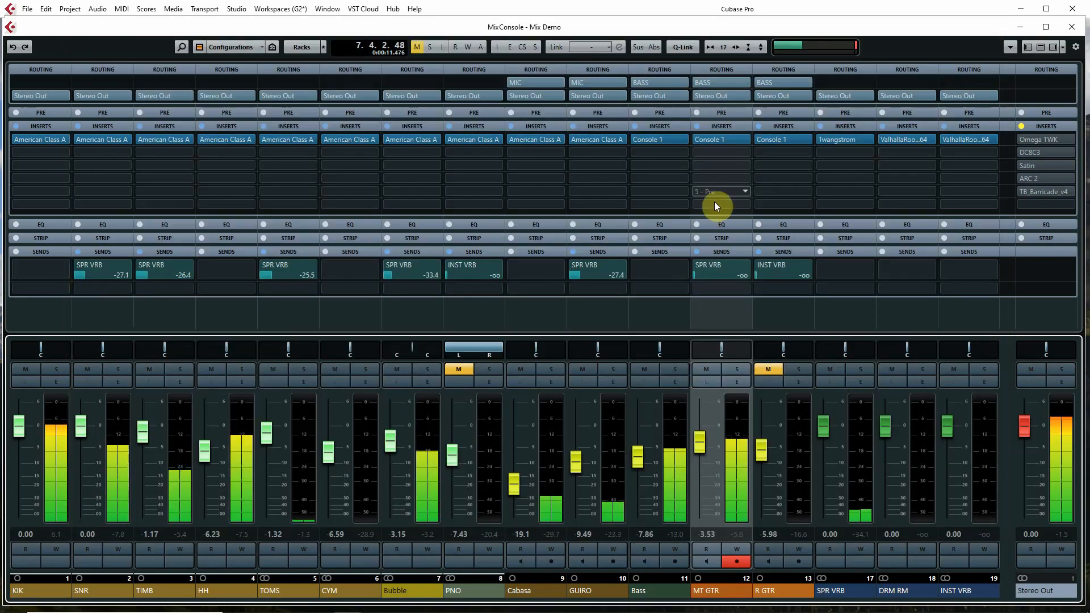
Set MT GTR's SPR VRB send level to -30.8.
left_click(701, 275)
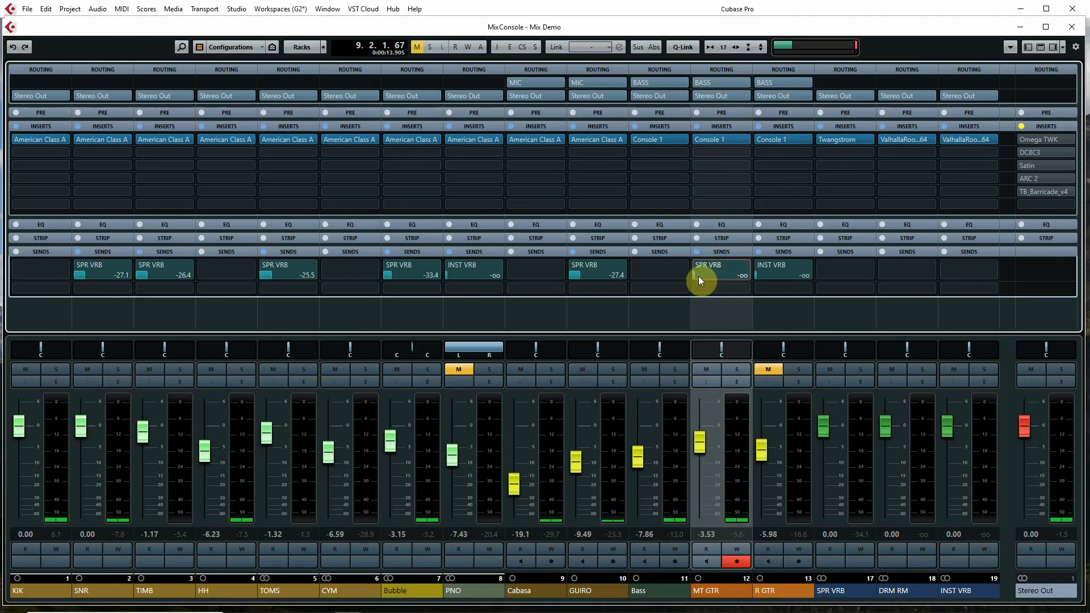
left_click_drag(698, 277, 714, 275)
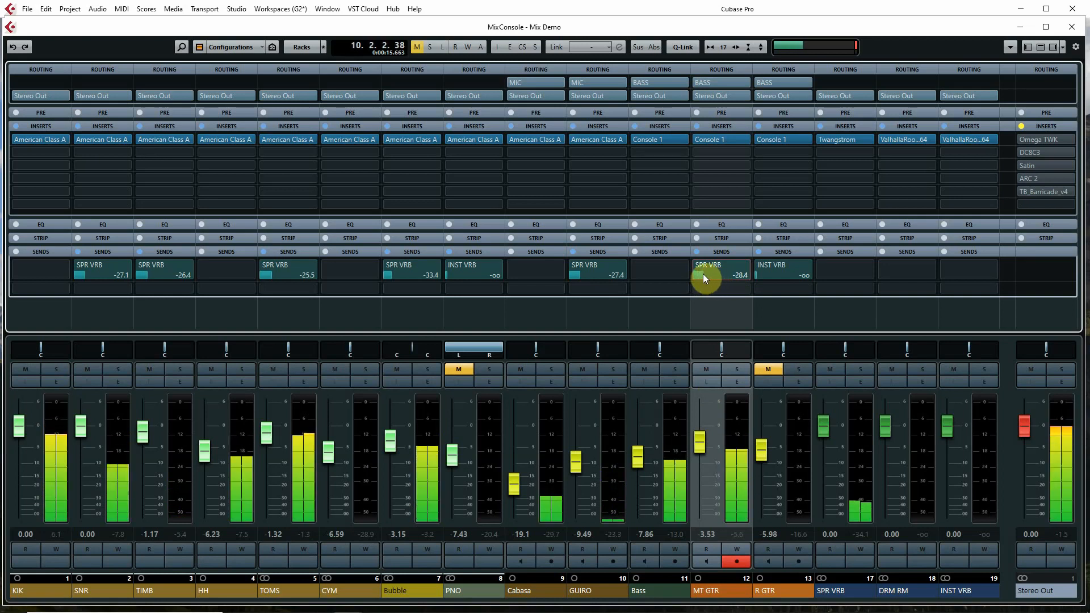
left_click_drag(703, 273, 701, 274)
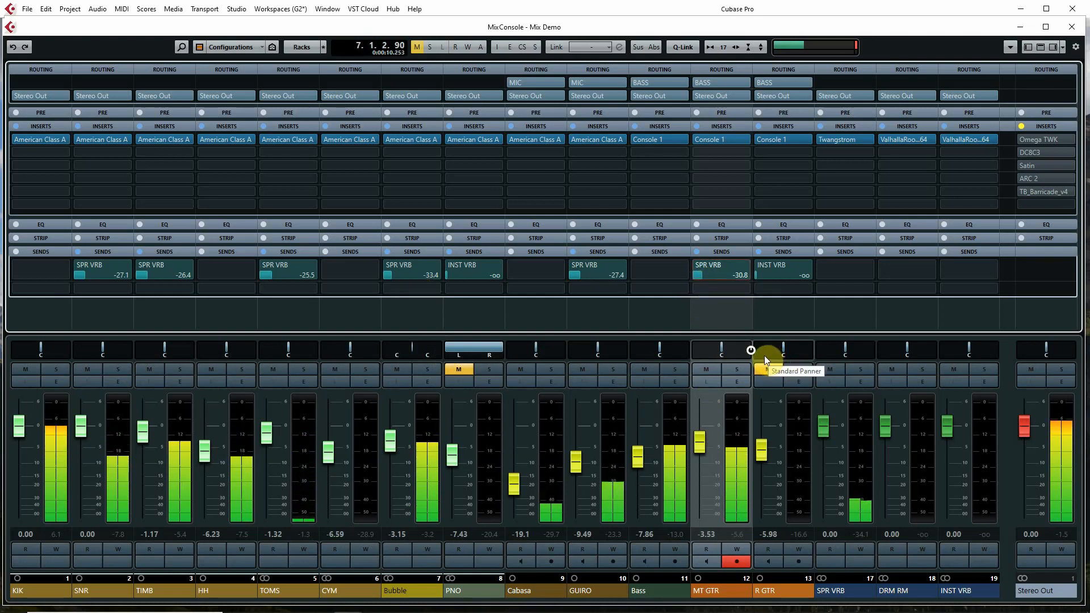
Unmute PNO, raise its fader to -6.55, and open its American Class A insert.
left_click(456, 369)
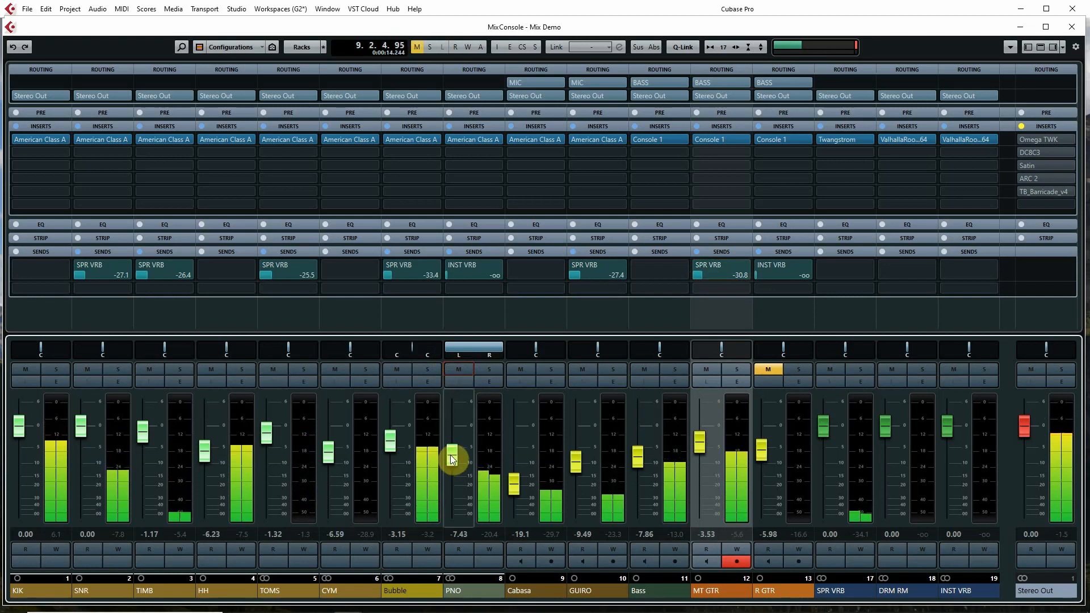
left_click_drag(450, 455, 451, 452)
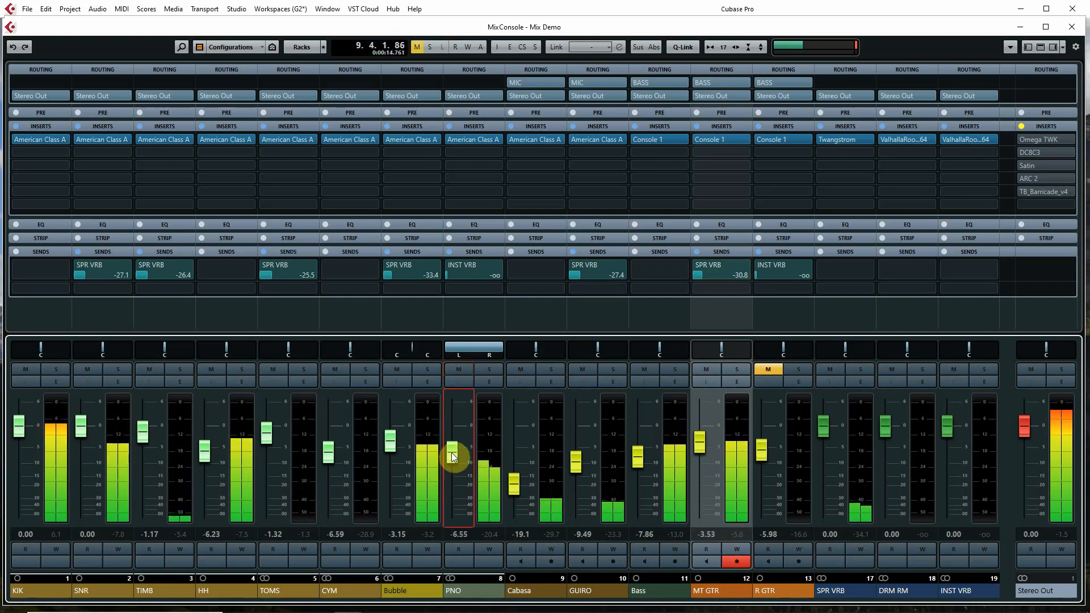
left_click(461, 140)
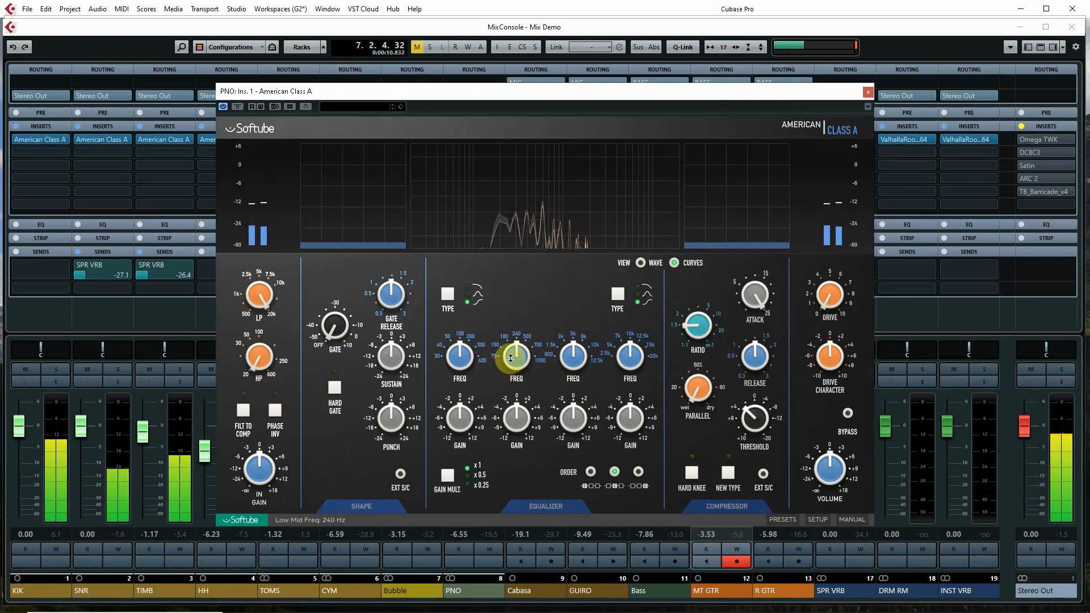
Raise PNO's low mid frequency and cut that band by 2.0 dB, then boost its high mids at 3.0 kHz and close the insert.
left_click_drag(516, 363, 517, 356)
left_click_drag(517, 417, 505, 415)
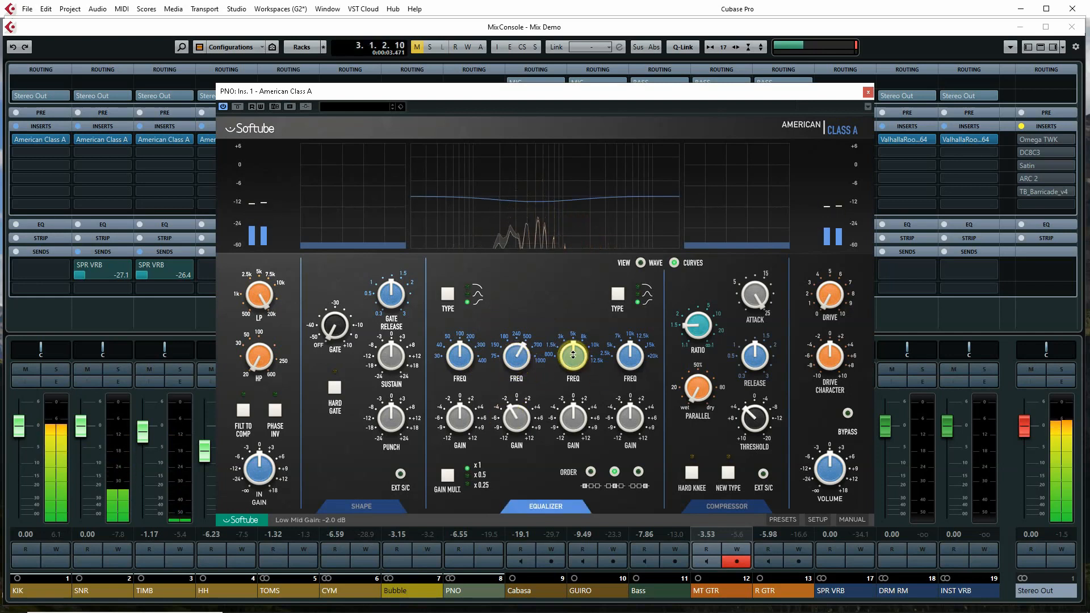
left_click_drag(574, 355, 571, 362)
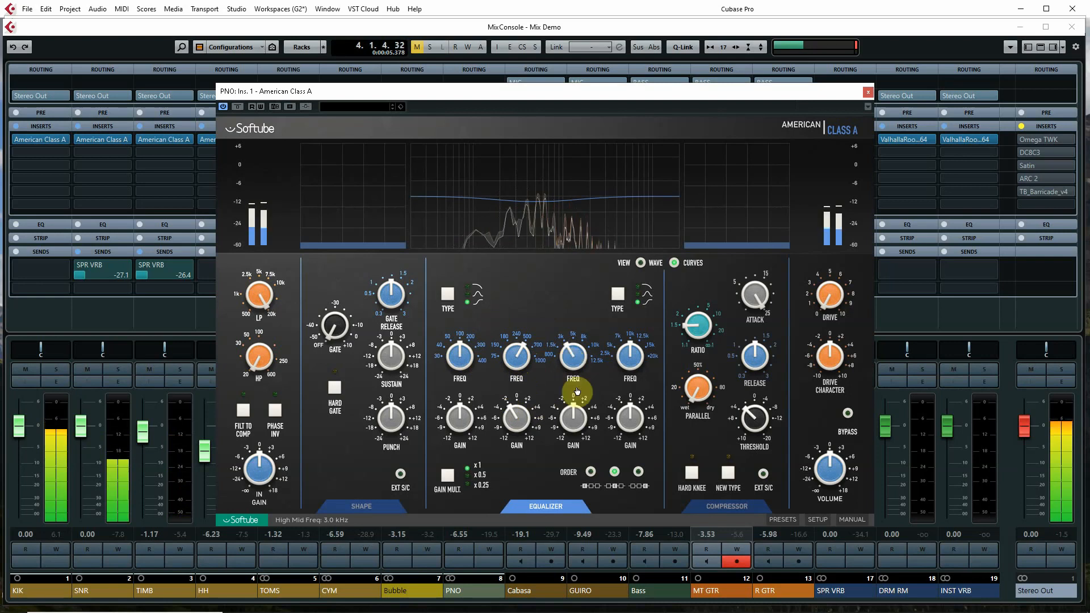
left_click_drag(573, 418, 568, 420)
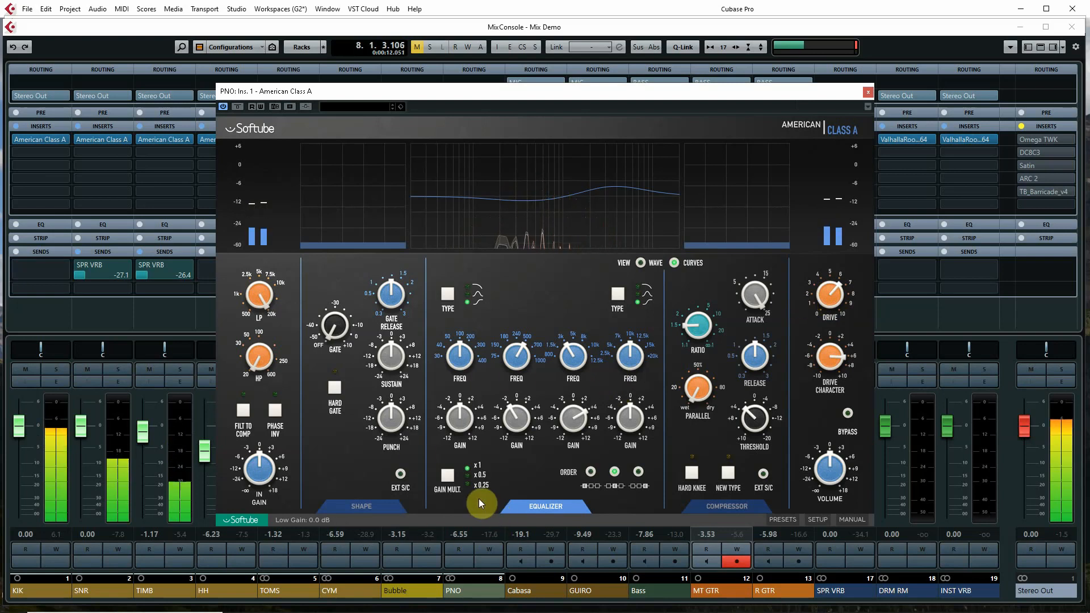
left_click(870, 94)
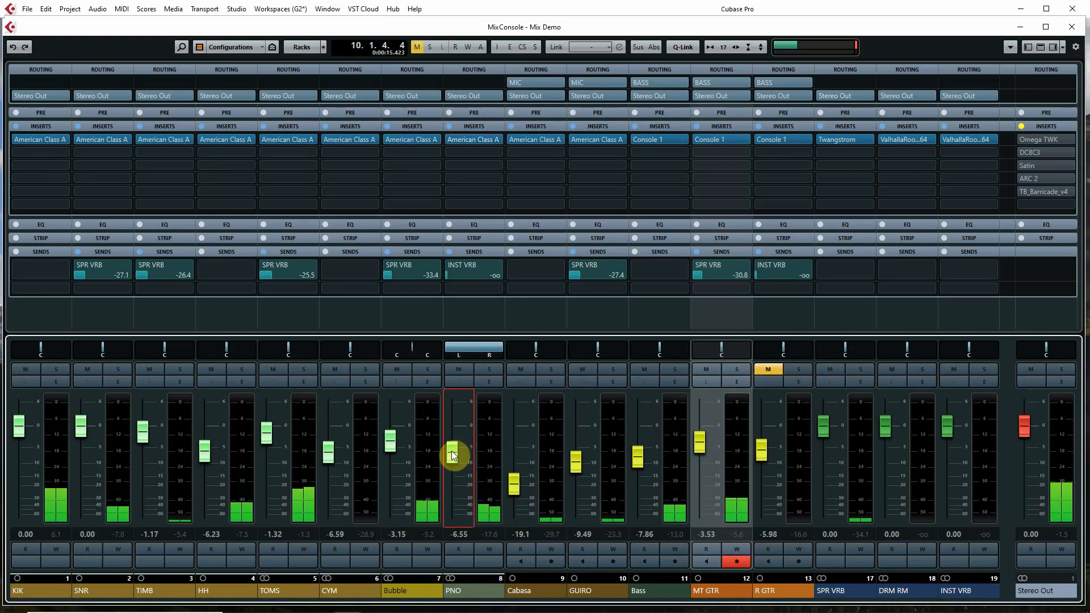
Raise PNO's fader to -5.13 and unmute R GTR.
left_click_drag(451, 450, 452, 447)
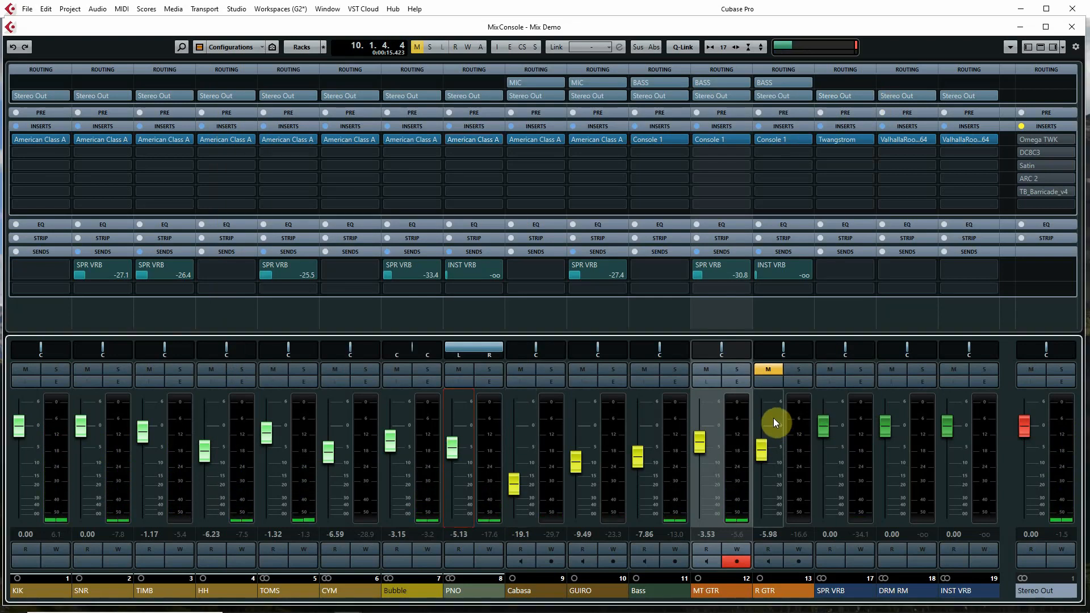
left_click(764, 370)
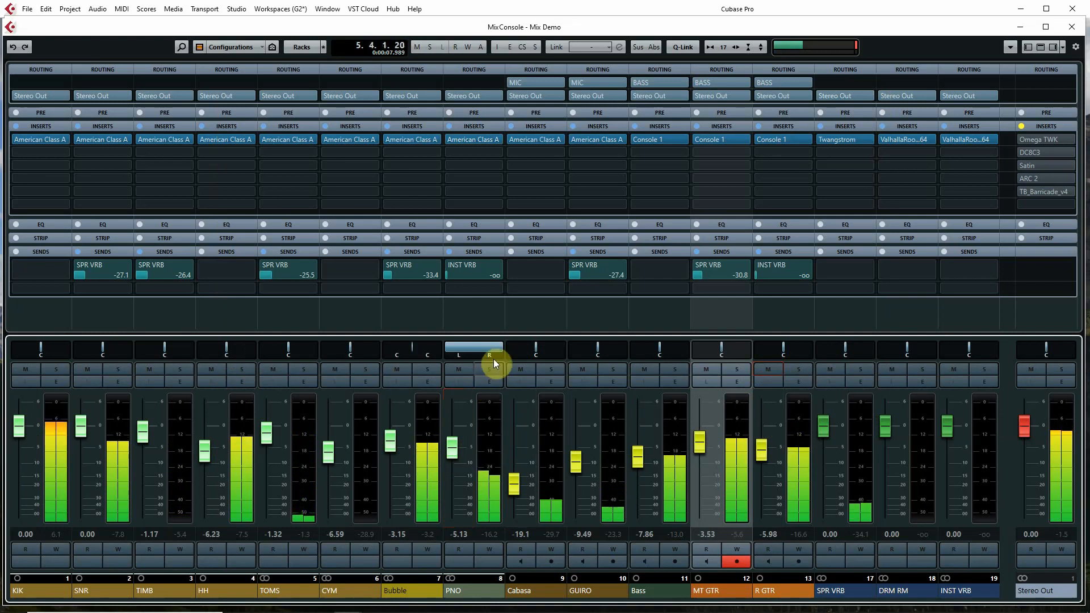
Narrow PNO's right pan edge to R26, and pan R GTR to R59 with its fader at -2.76.
left_click_drag(495, 344, 475, 345)
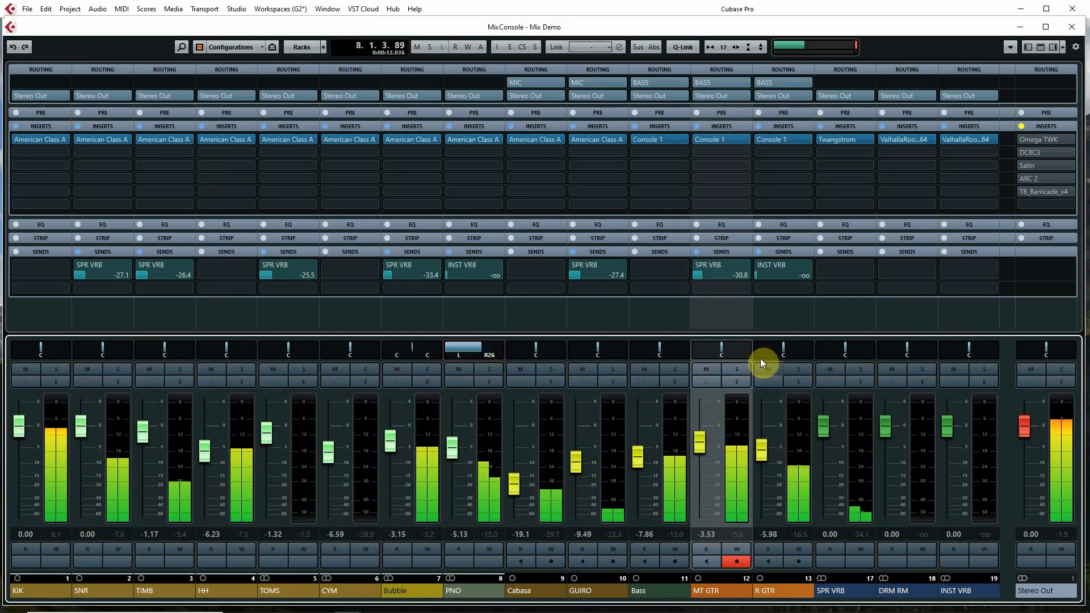
left_click_drag(785, 348, 799, 348)
left_click_drag(762, 450, 762, 438)
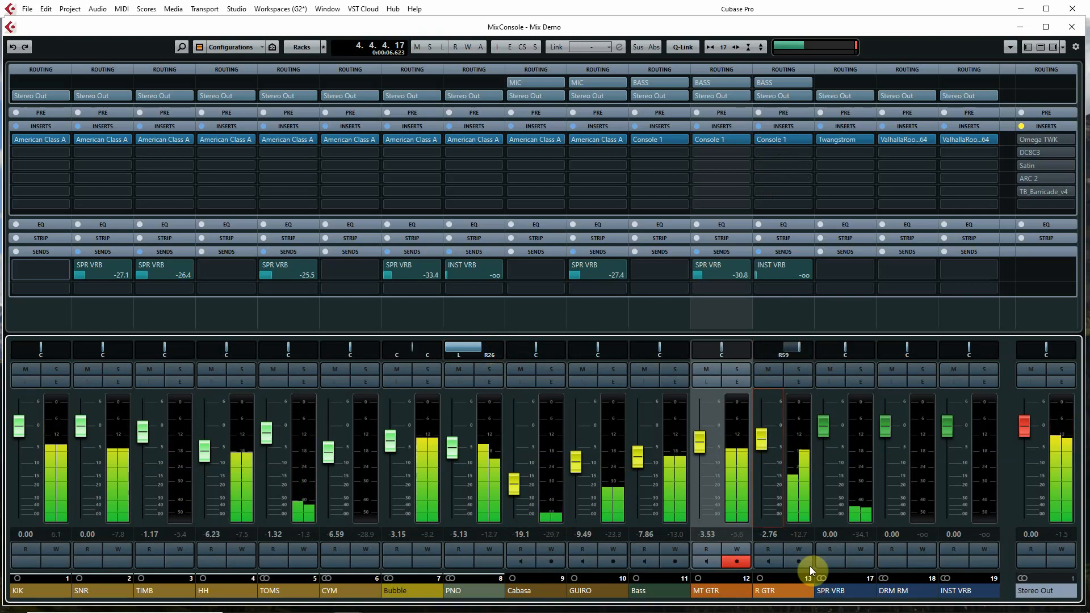
Open R GTR's American Class A strip in the Console 1 display, and raise the channel's fader to -1.96.
left_click(786, 590)
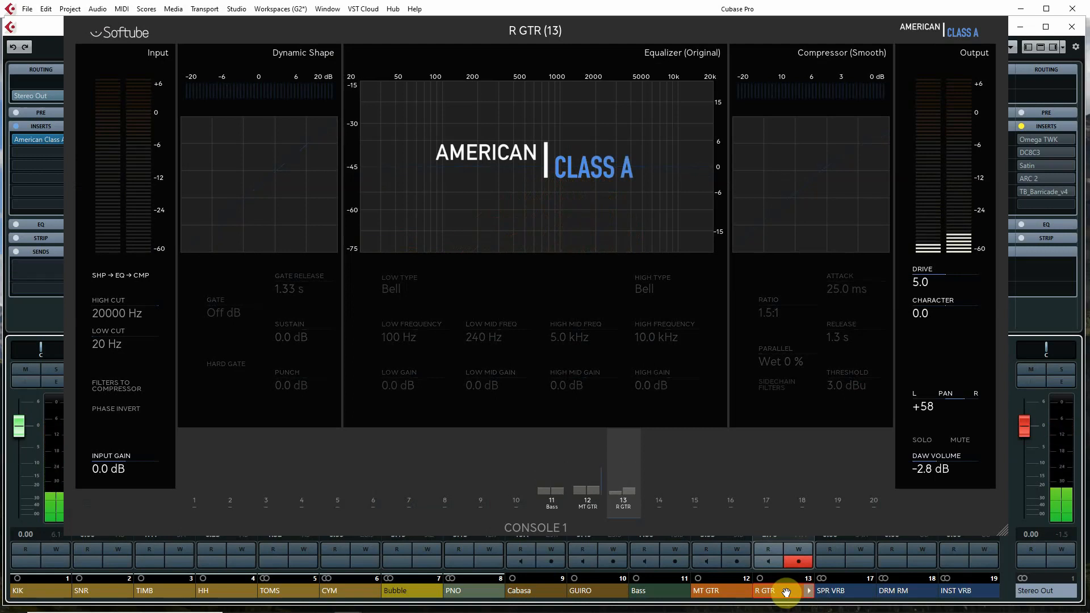
key("s")
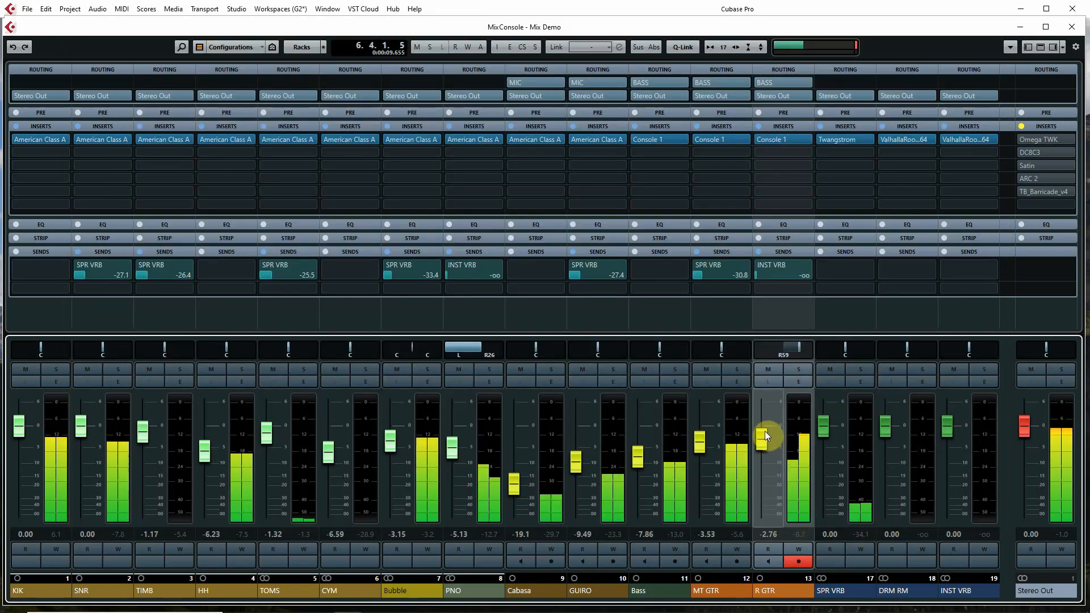
left_click_drag(764, 431, 759, 432)
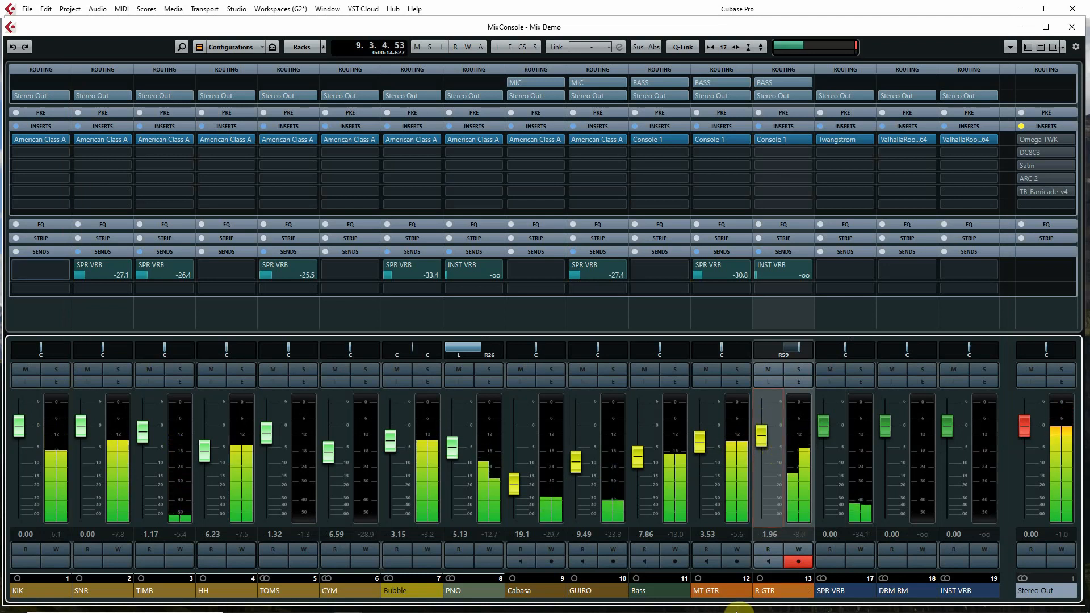
Select channels KIK through R GTR, enable Q-Link, and bypass all their American Class A and Console 1 inserts together.
left_click(29, 592)
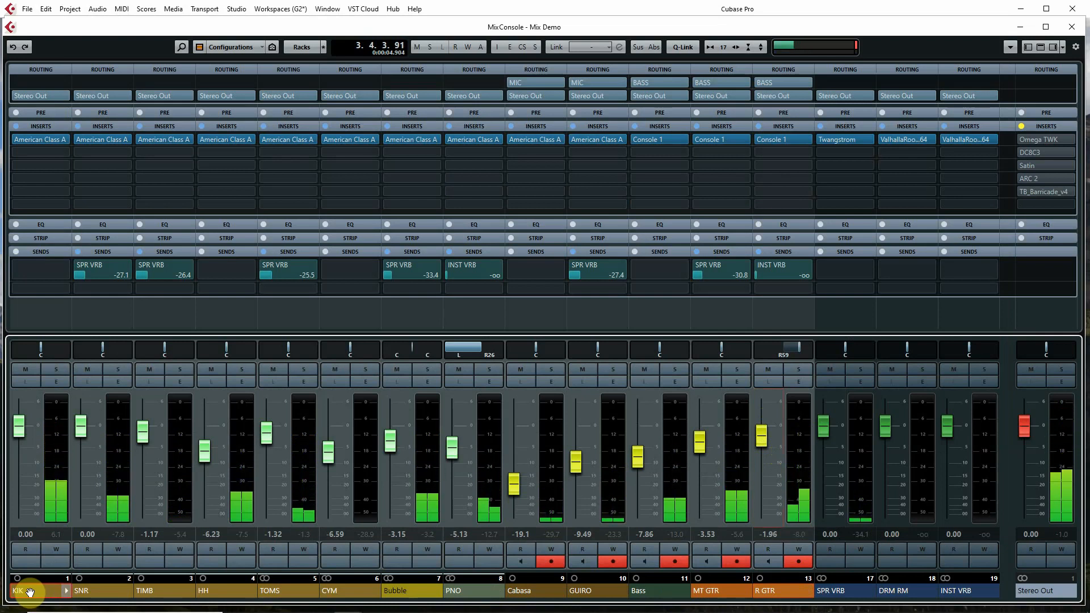
key("KP_0")
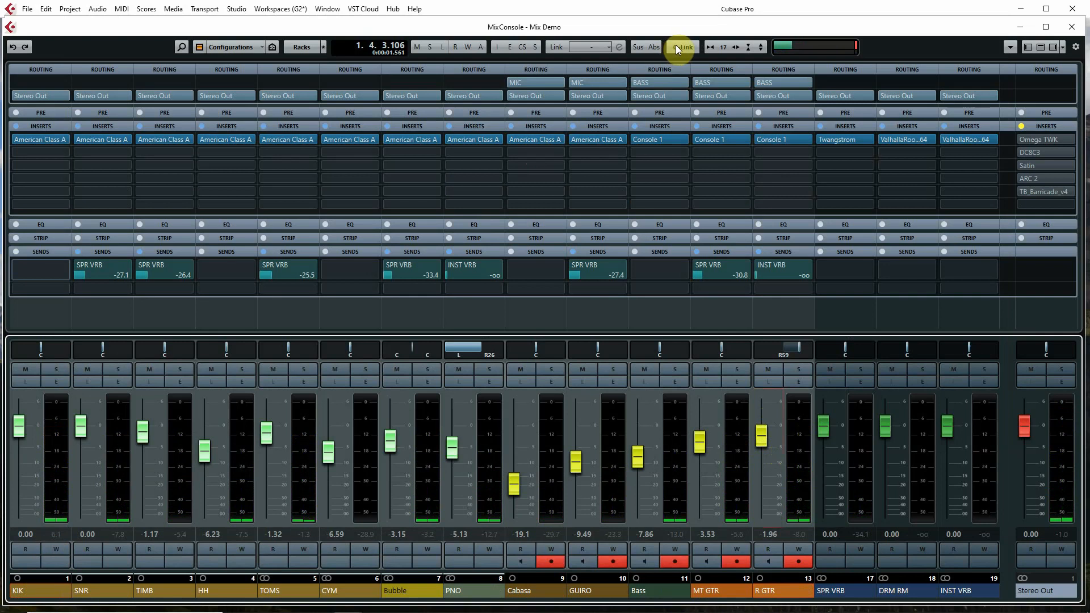
left_click(636, 140)
scroll(635, 141, "up", 1)
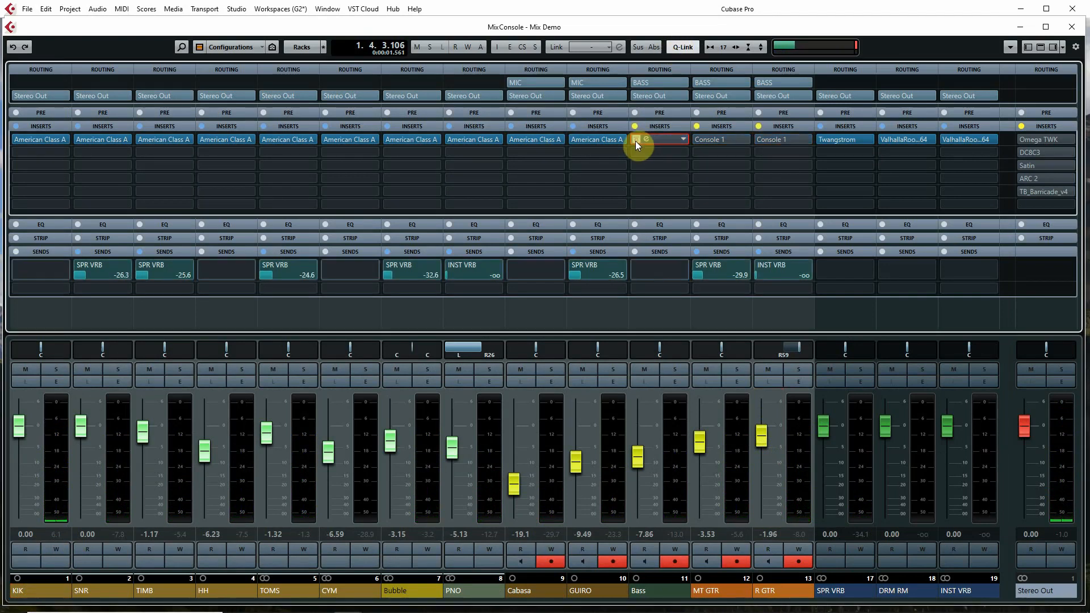
scroll(635, 141, "up", 4)
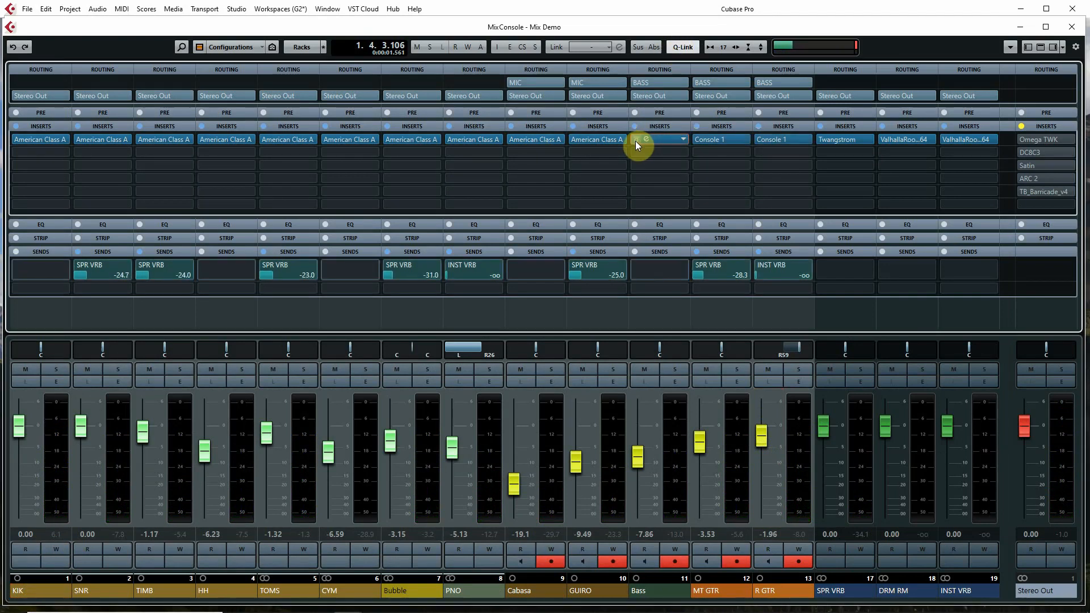
left_click(575, 139)
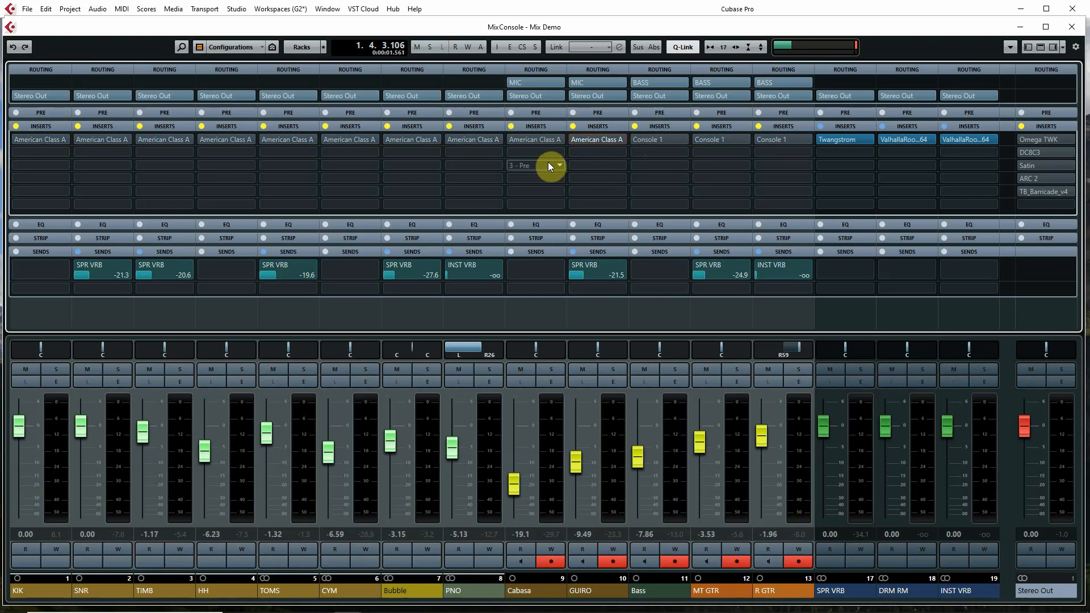
Play the mix with the inserts bypassed, and reactivate the linked American Class A and Console 1 inserts for comparison.
key("space")
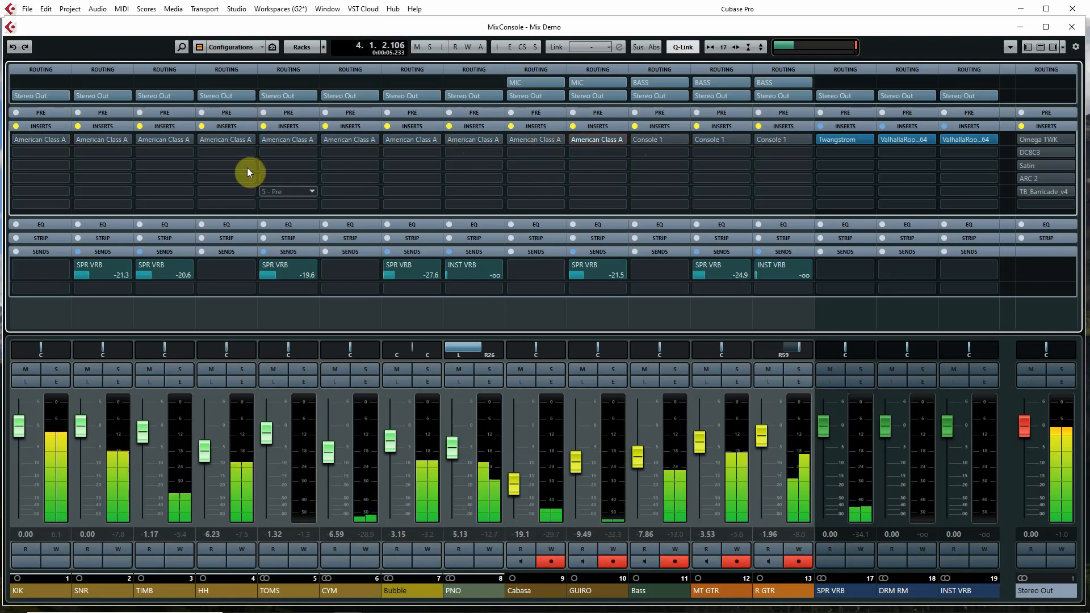
left_click(451, 139)
left_click(637, 139)
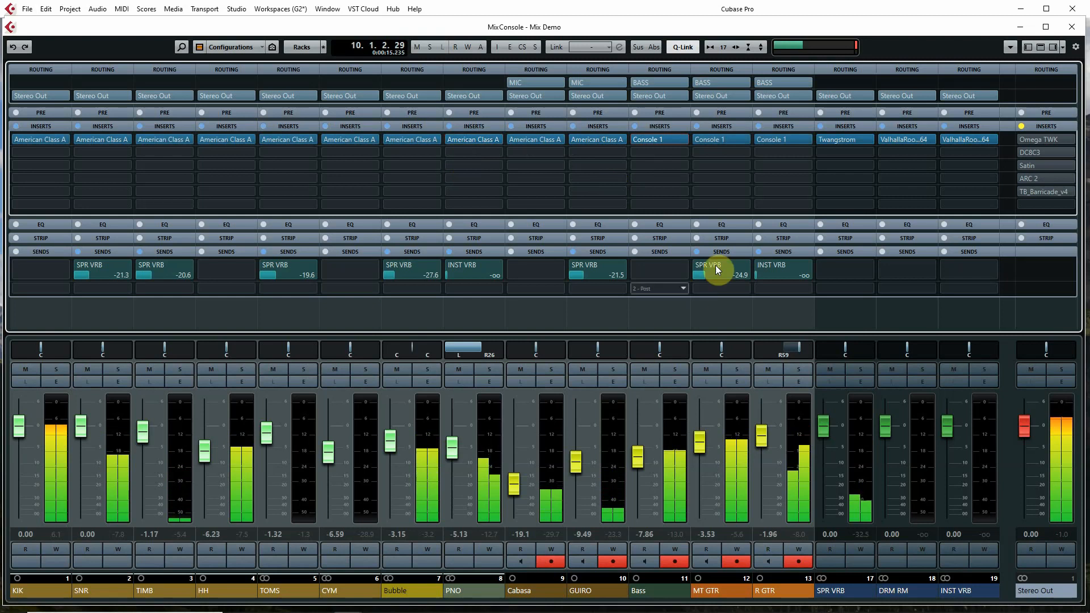
Adjust the linked SPR VRB sends together, bringing MT GTR to -24.7 and Bubble to -27.4, and turn off Q-Link.
left_click(702, 276)
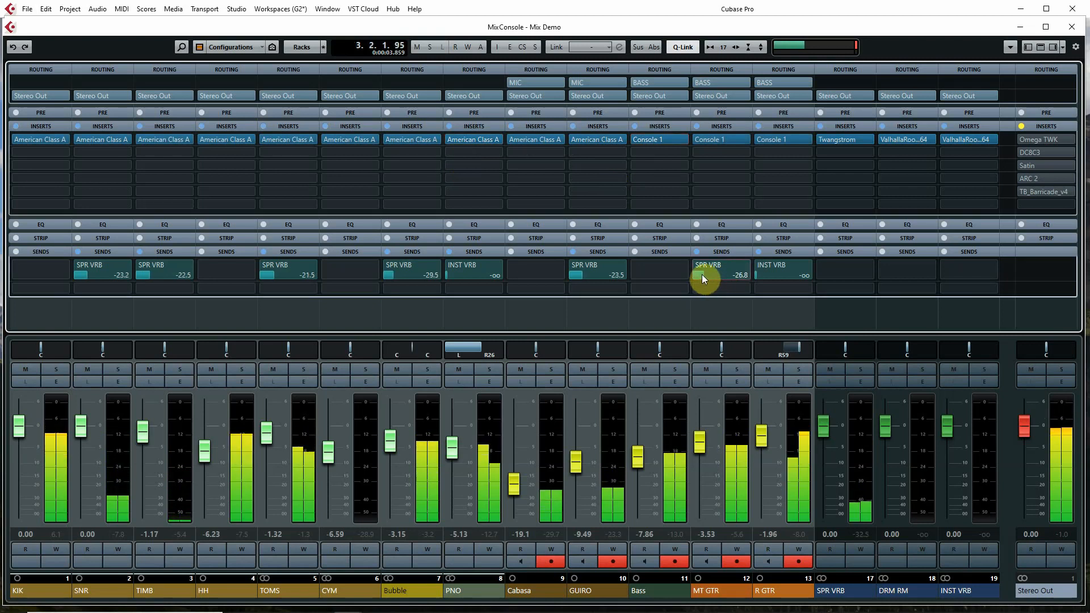
scroll(703, 276, "down", 1)
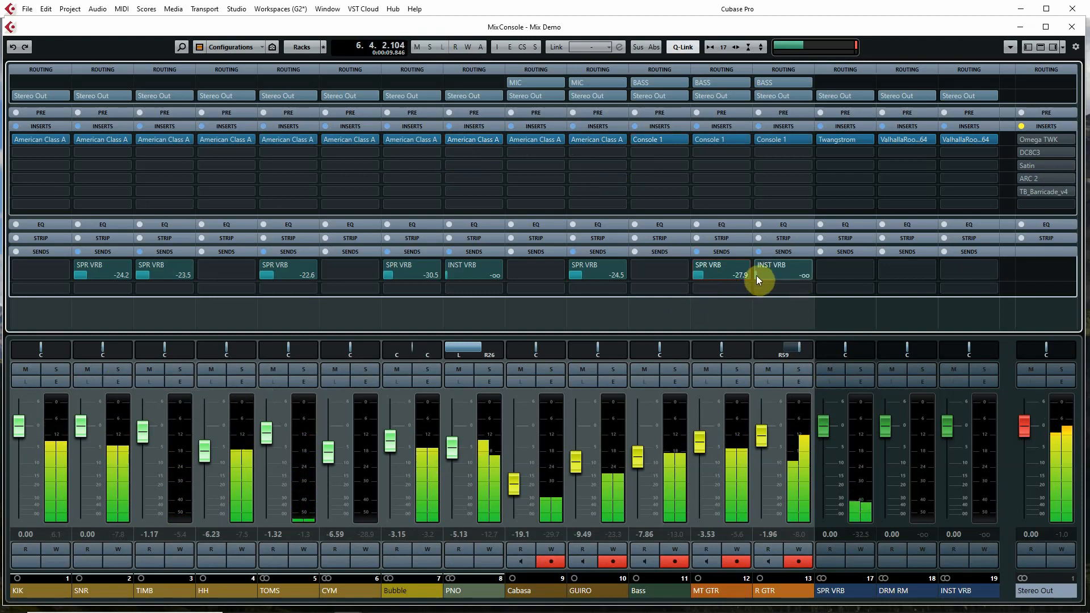
scroll(760, 275, "up", 3)
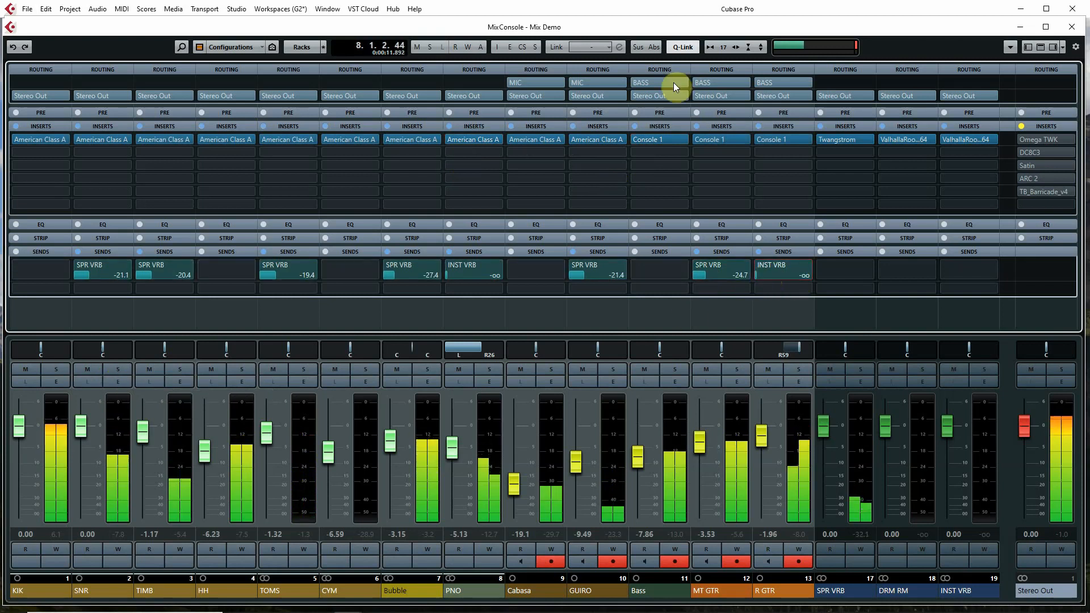
Set the INST VRB sends to -26.6 on R GTR and -28.5 on PNO, and MT GTR's SPR VRB send to -29.8.
left_click_drag(767, 276, 787, 260)
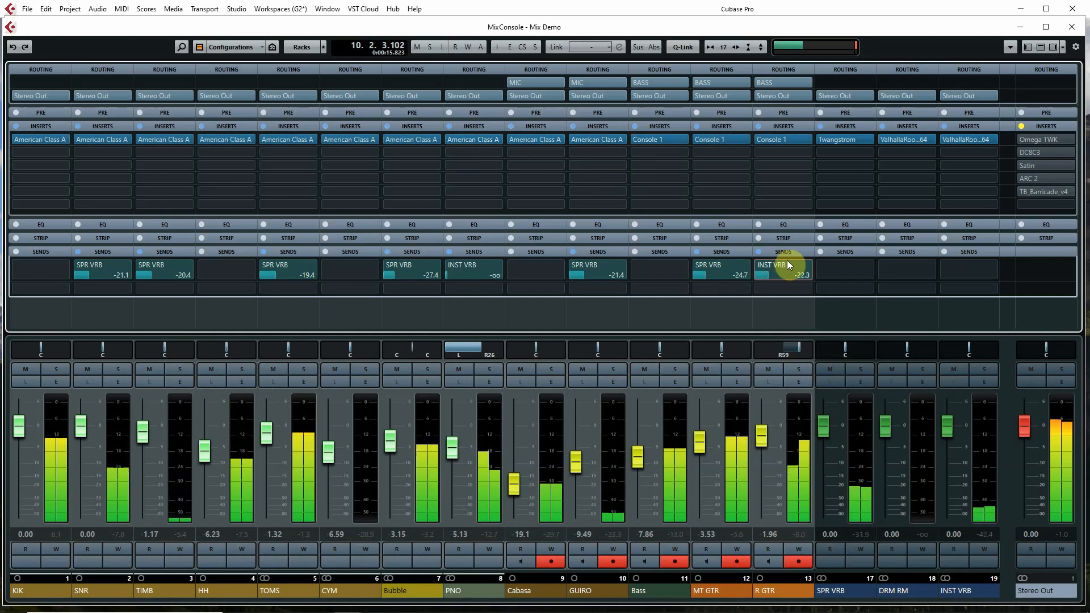
left_click_drag(457, 278, 472, 270)
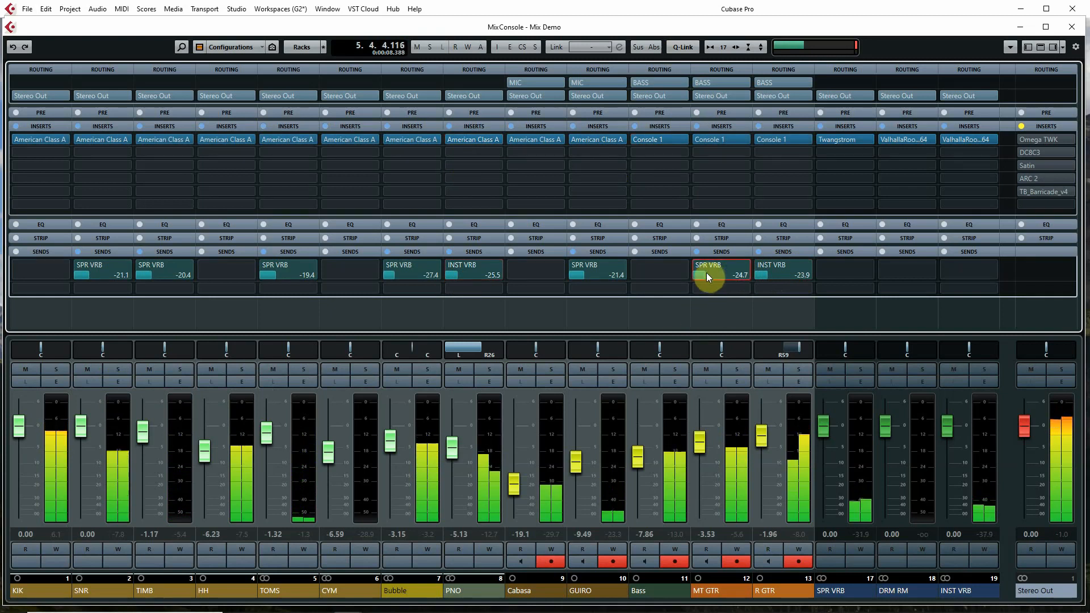
left_click_drag(703, 276, 700, 278)
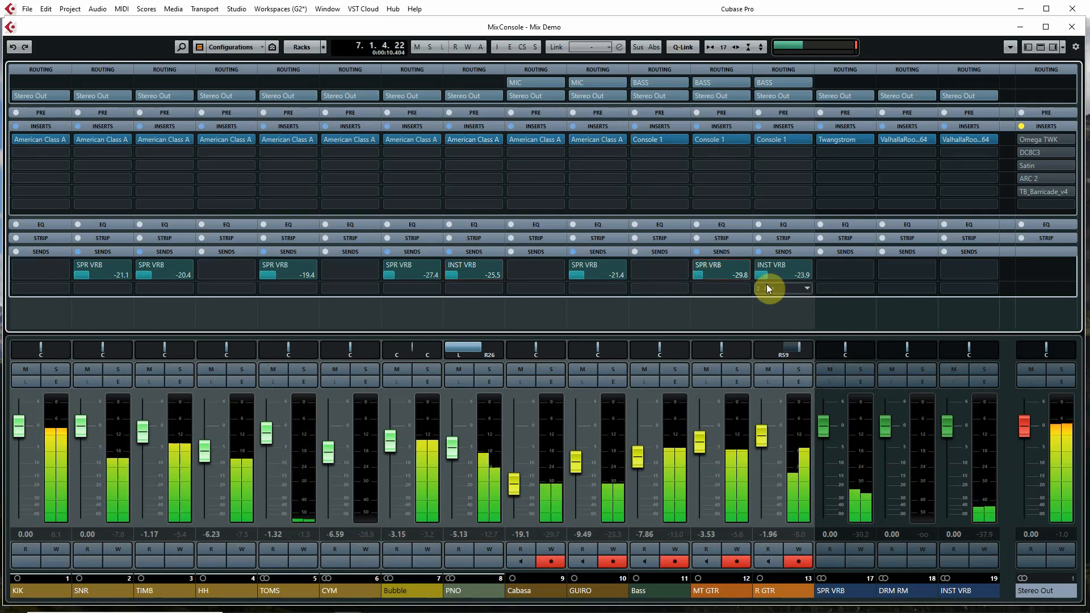
left_click_drag(767, 276, 766, 276)
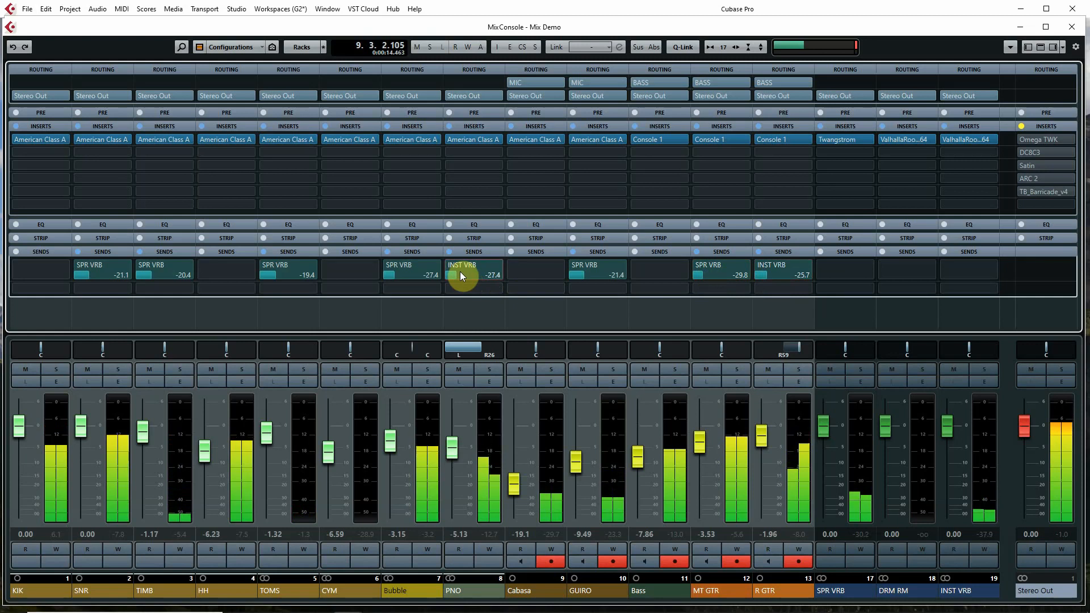
left_click_drag(460, 272, 460, 273)
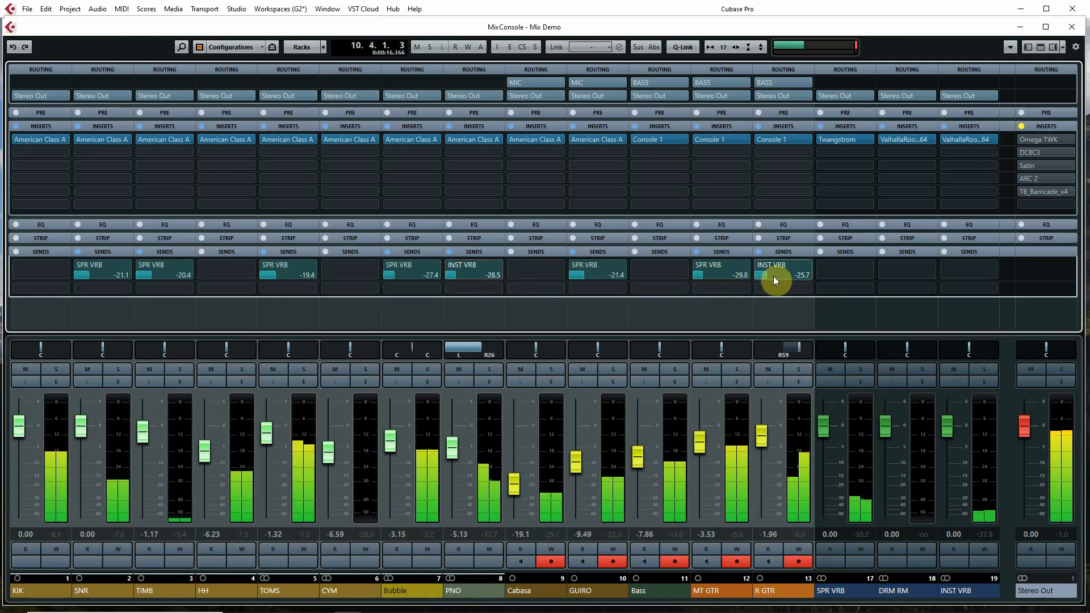
left_click_drag(773, 276, 769, 275)
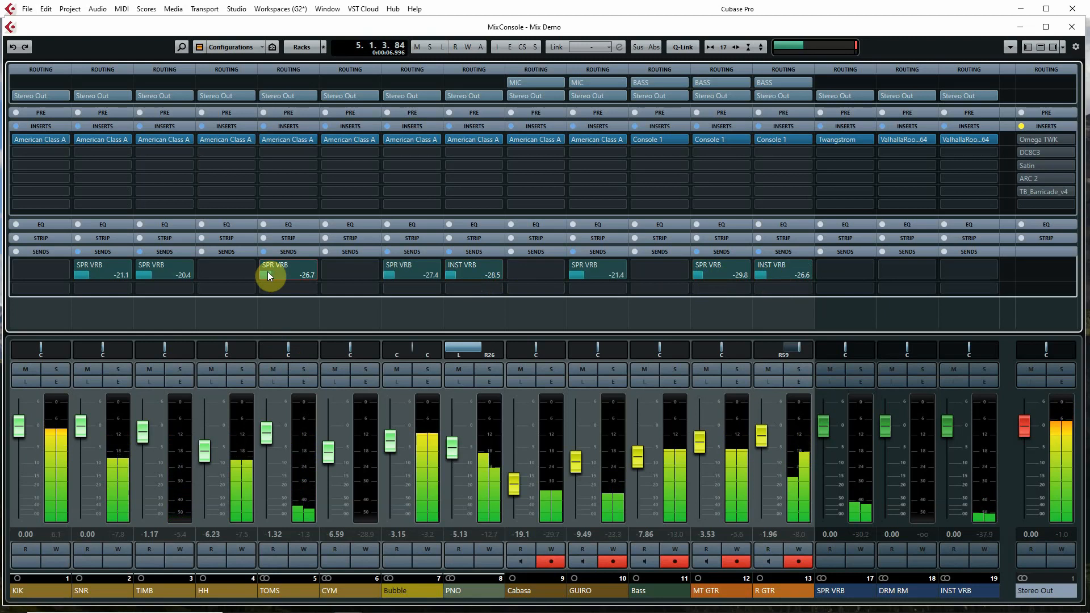
Lower the SPR VRB sends to -30.0 on TOMS, -24.3 on SNR and -22.6 on TIMB.
scroll(268, 272, "down", 5)
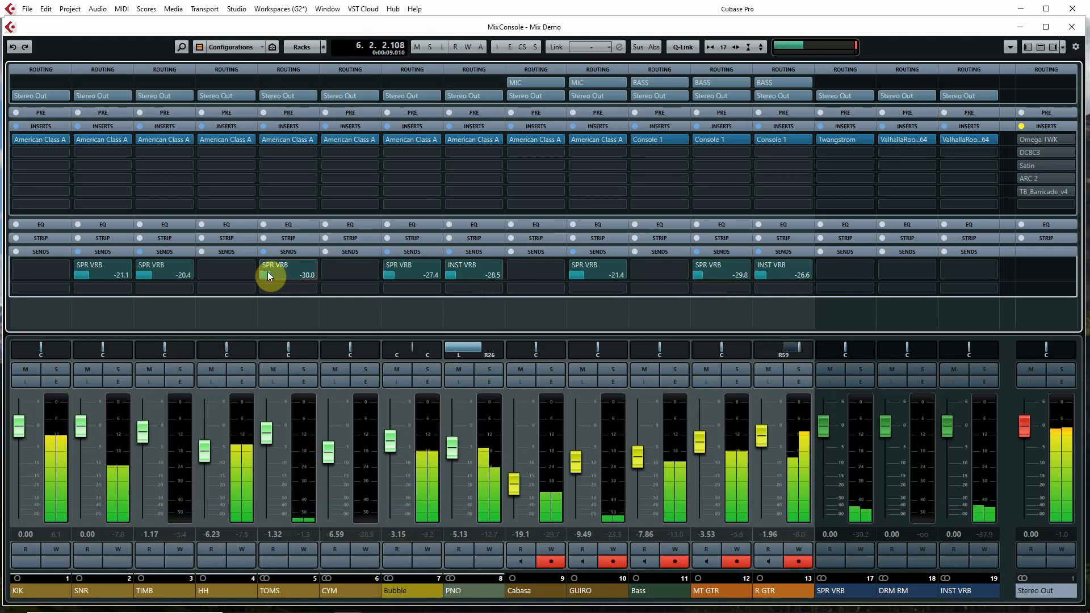
scroll(98, 276, "down", 1)
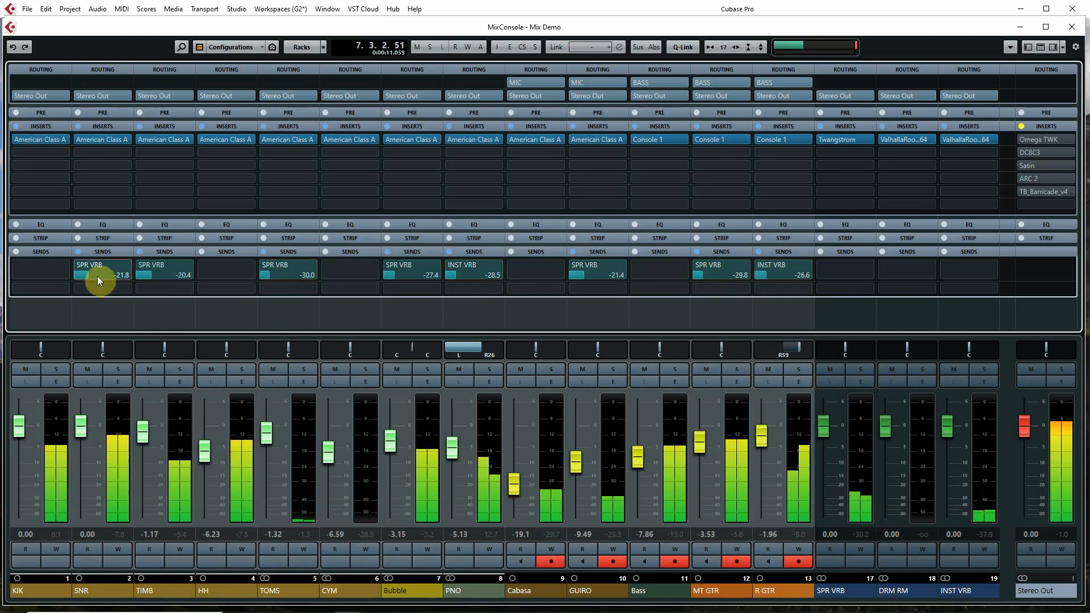
scroll(143, 275, "down", 2)
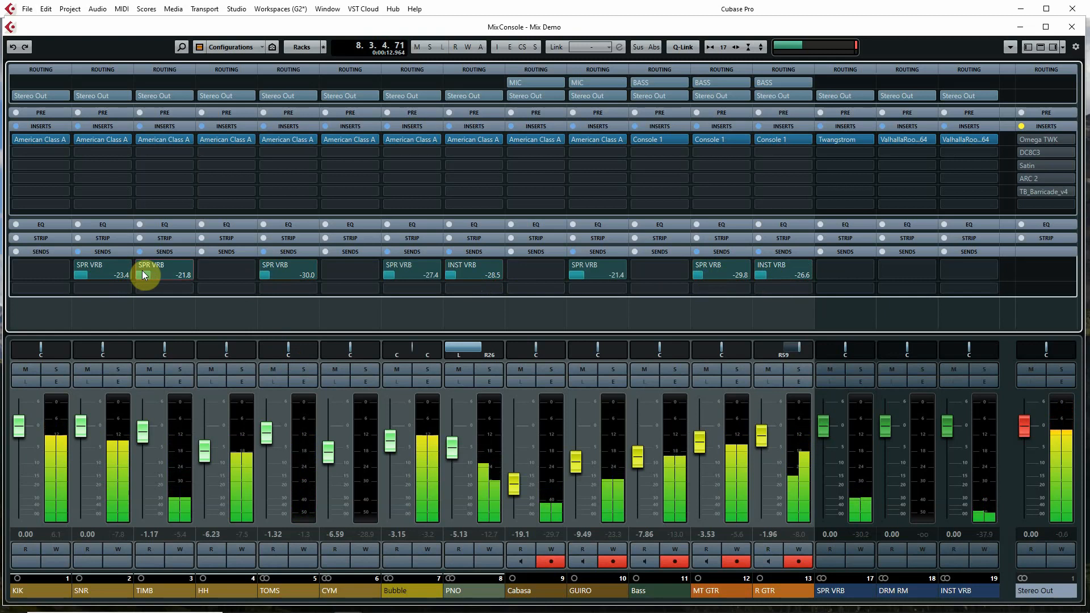
scroll(142, 275, "down", 1)
scroll(87, 275, "down", 1)
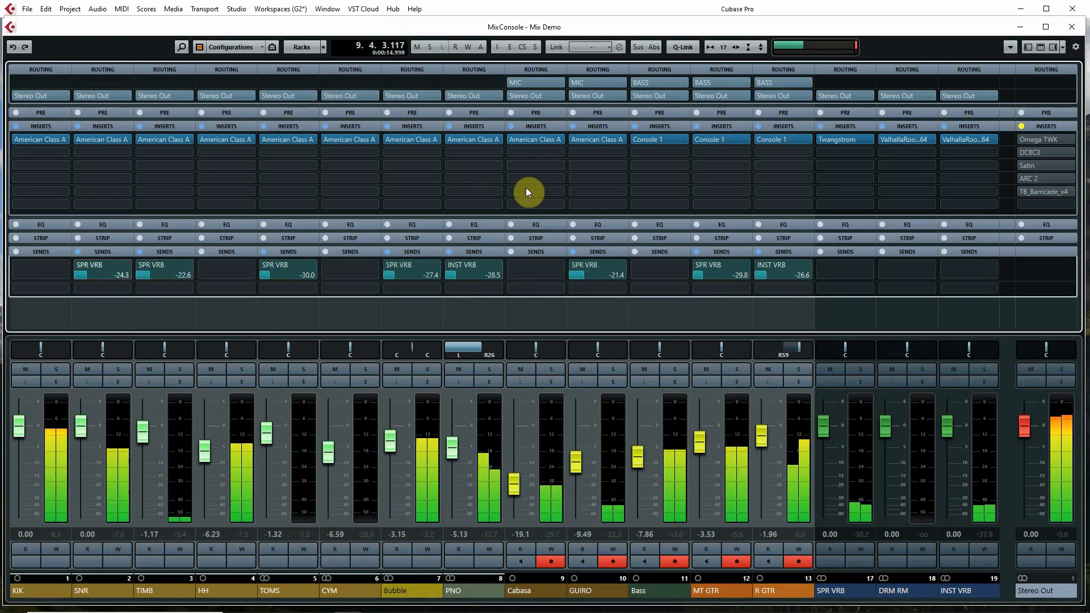
Enable Q-Link and compare the mix by bypassing and reactivating all the Console 1 and American Class A inserts.
left_click(684, 47)
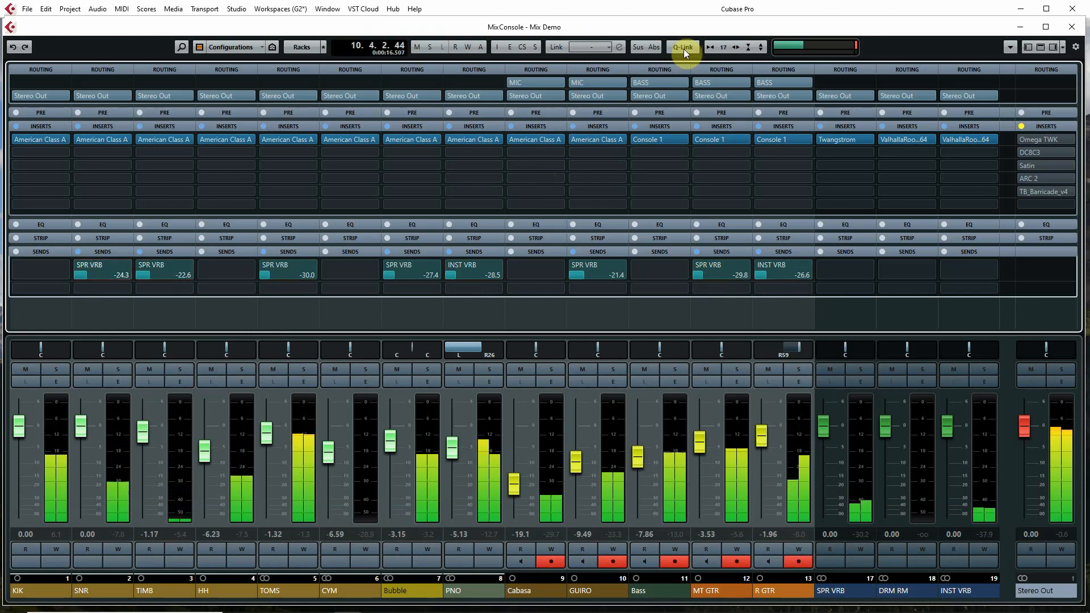
left_click(700, 140)
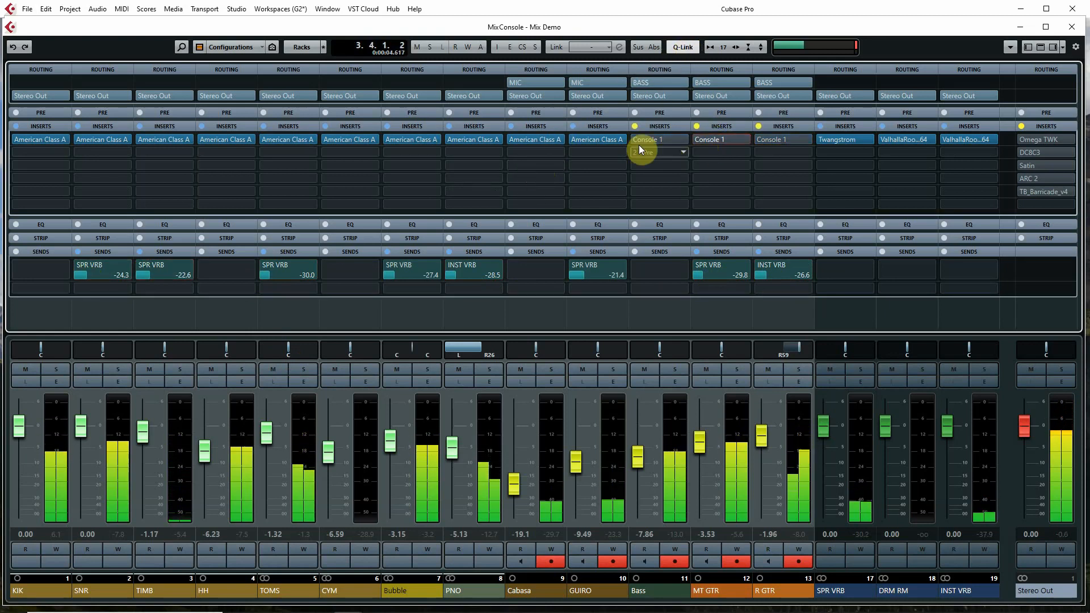
left_click(572, 139)
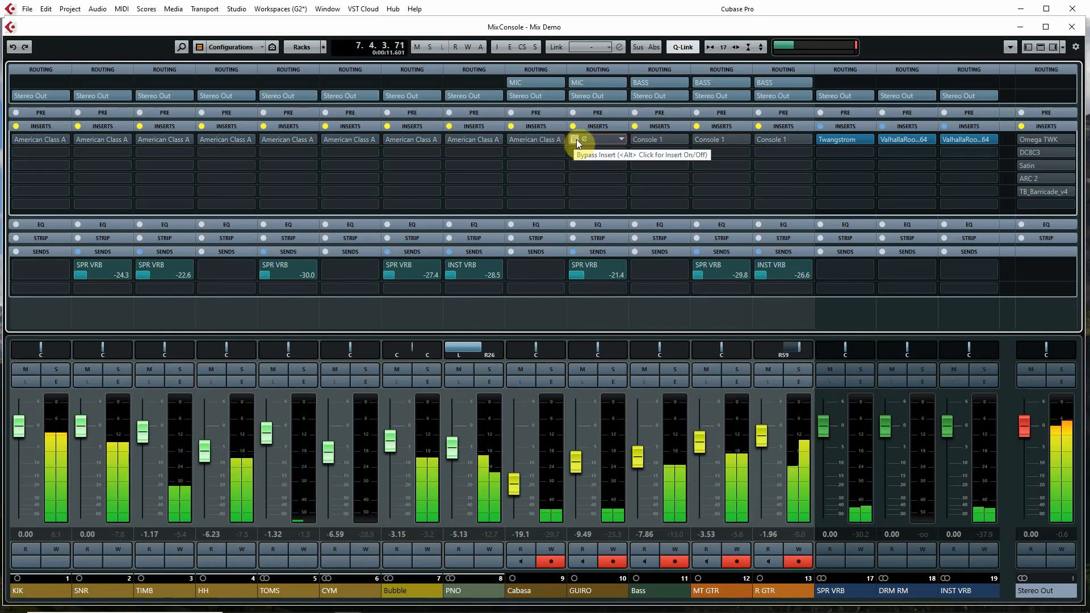
left_click(575, 139)
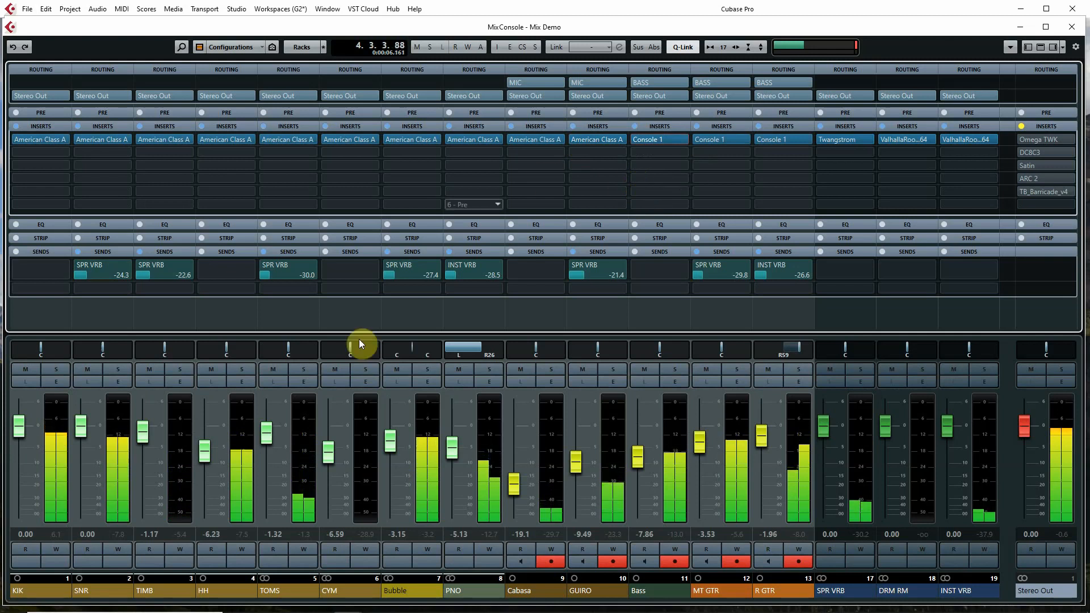
Lower the selected channels' faders, bringing KIK to -1.12, stop playback, and open Bubble's American Class A insert.
left_click_drag(18, 426, 20, 437)
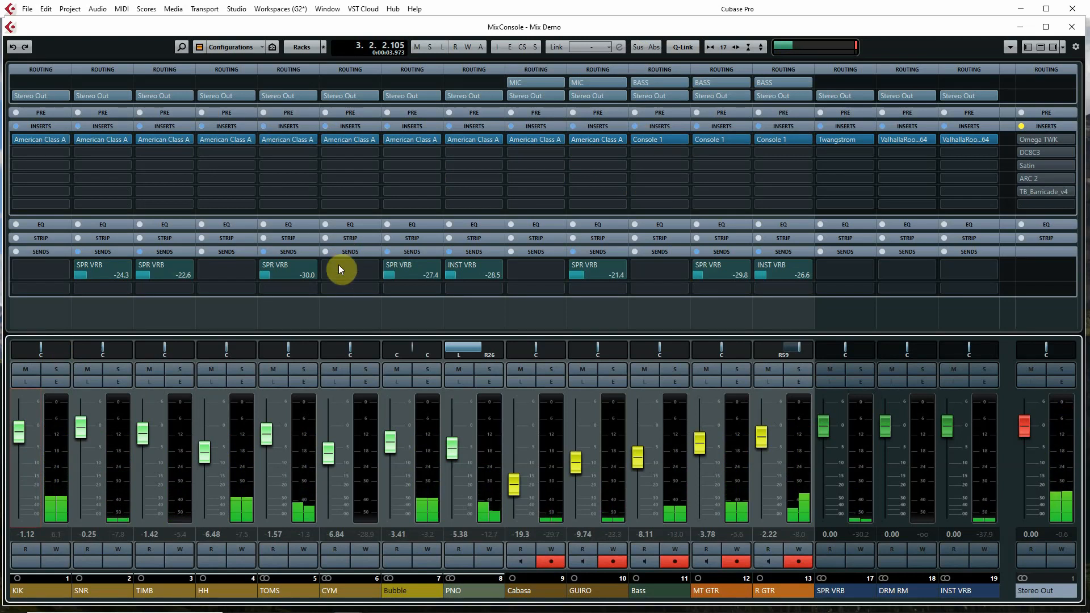
mouse_move(336, 291)
left_click(401, 141)
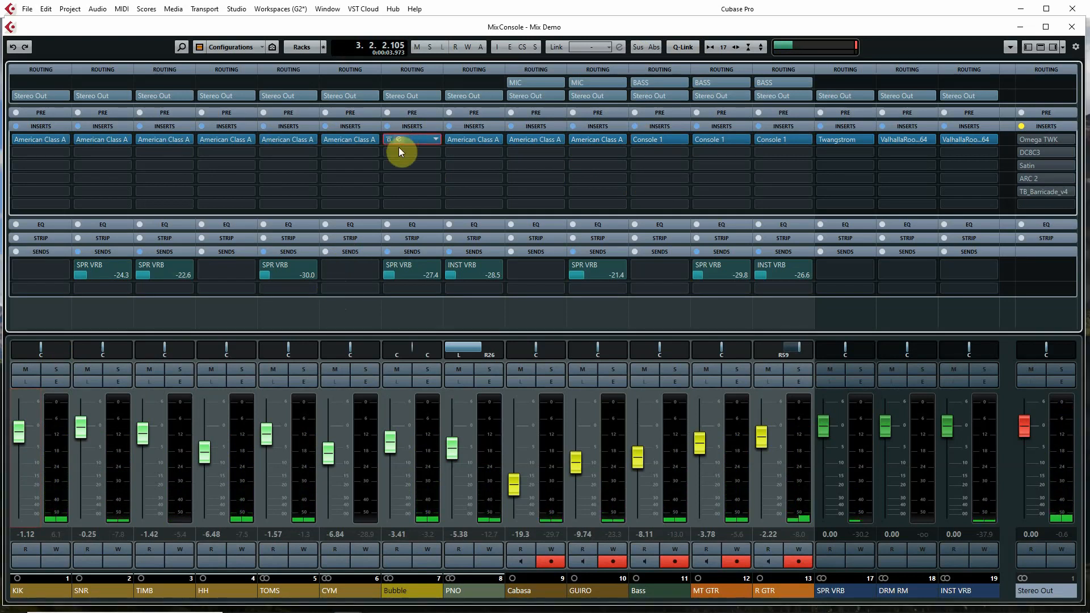